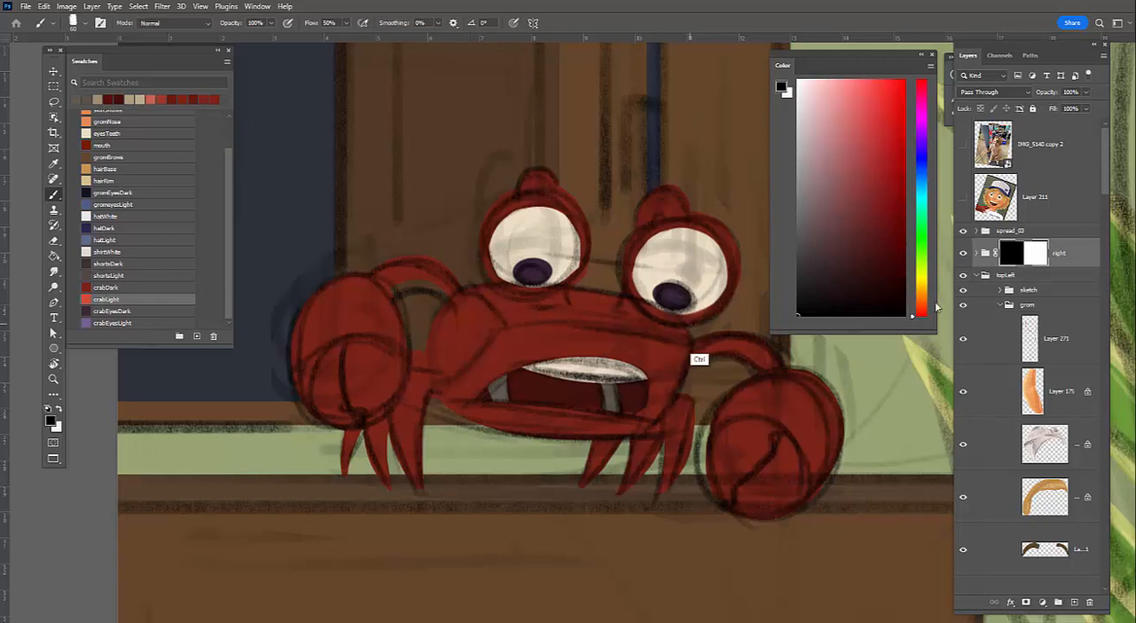
Hide the sketch layer drawn over the crab in the topLeft group
click(962, 292)
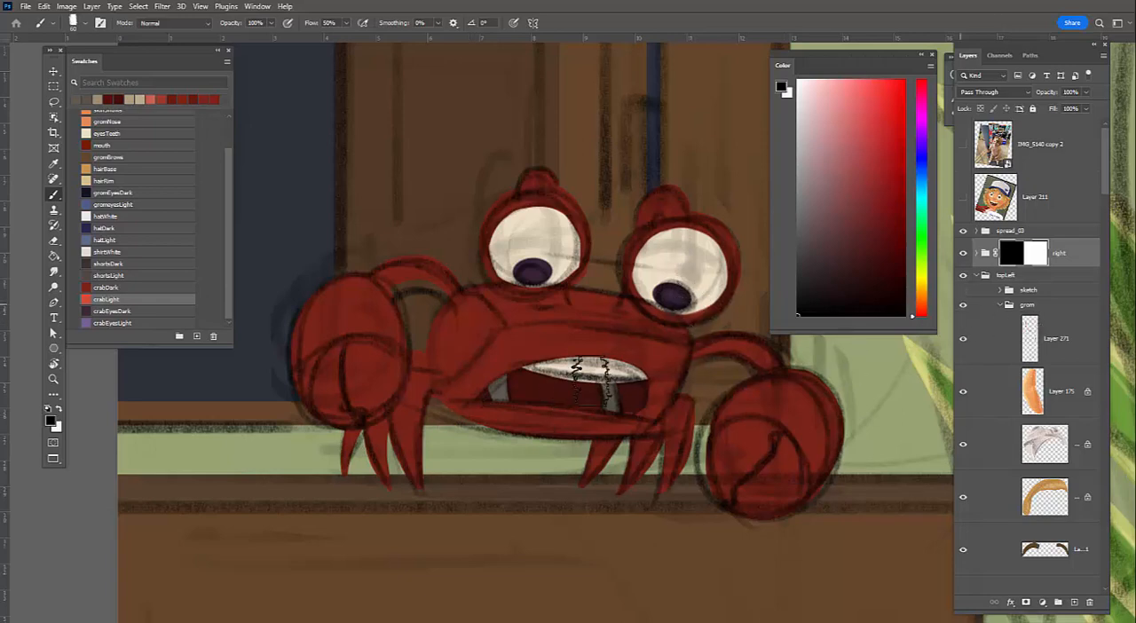
key(ctrl+z)
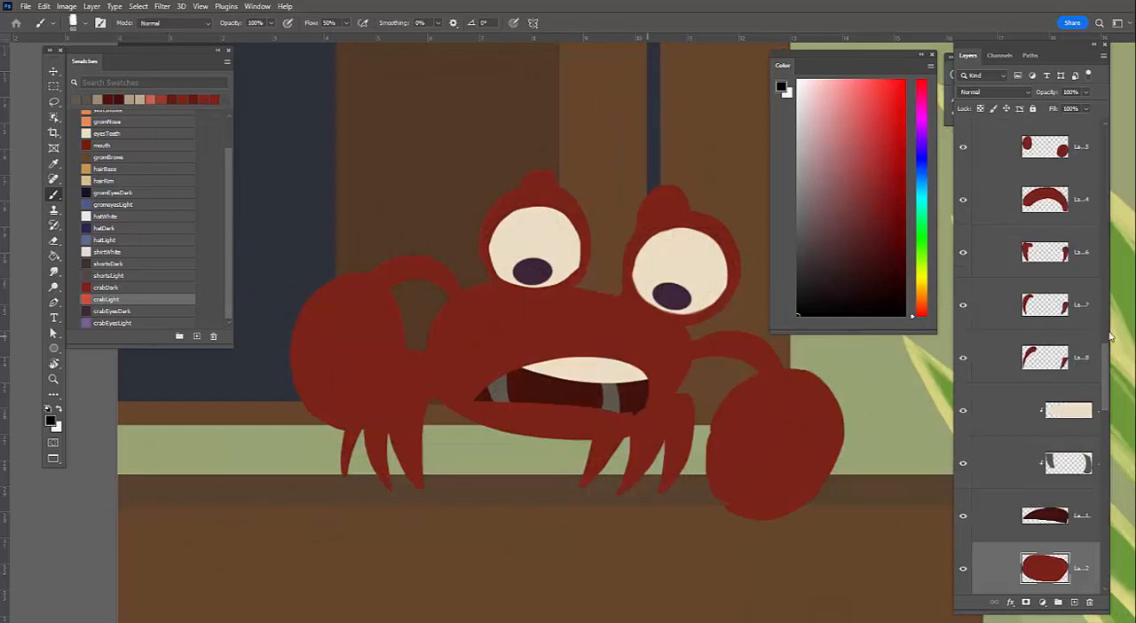
Examine the crab group's shape layers and find which layer holds the main body
scroll(1104, 417, down, 3)
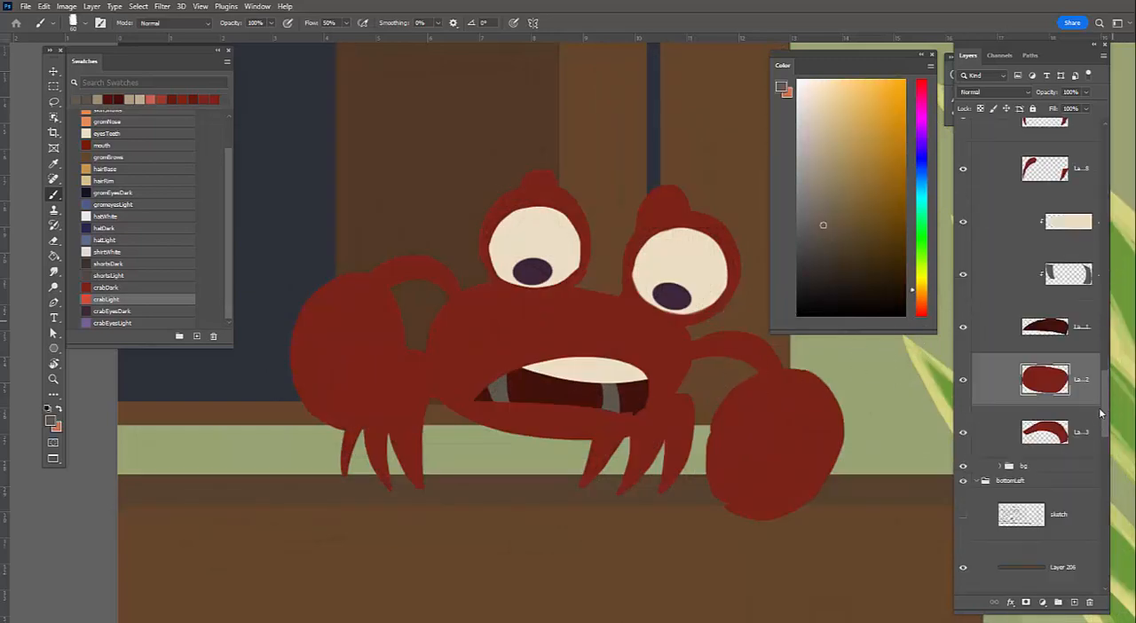
scroll(1103, 387, down, 3)
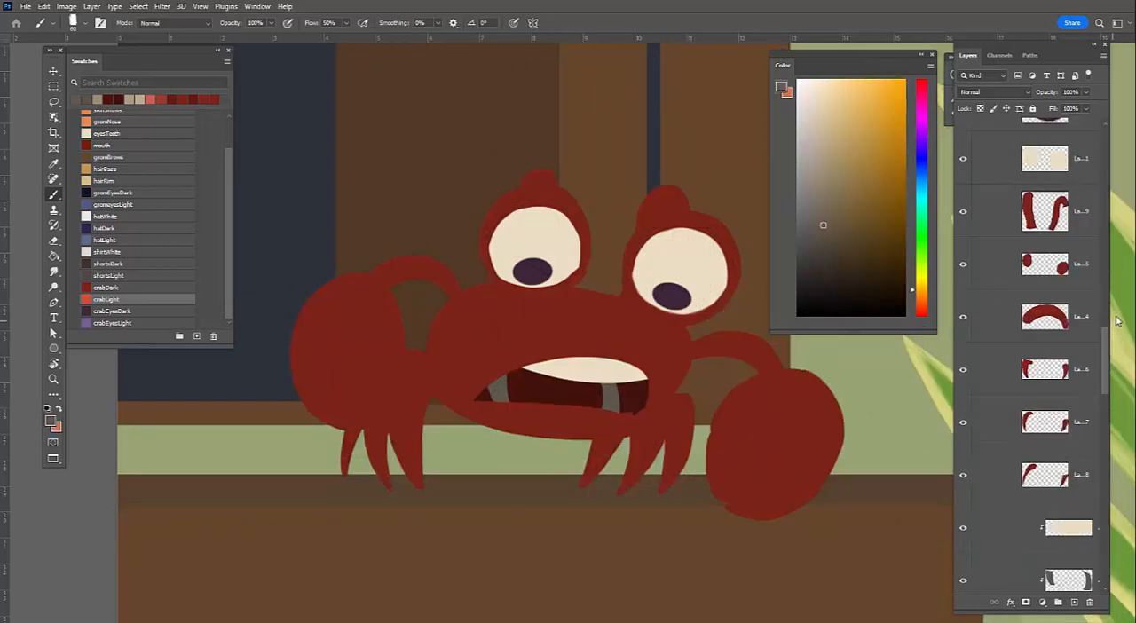
scroll(1111, 333, down, 3)
scroll(1115, 320, down, 3)
scroll(1020, 366, down, 1)
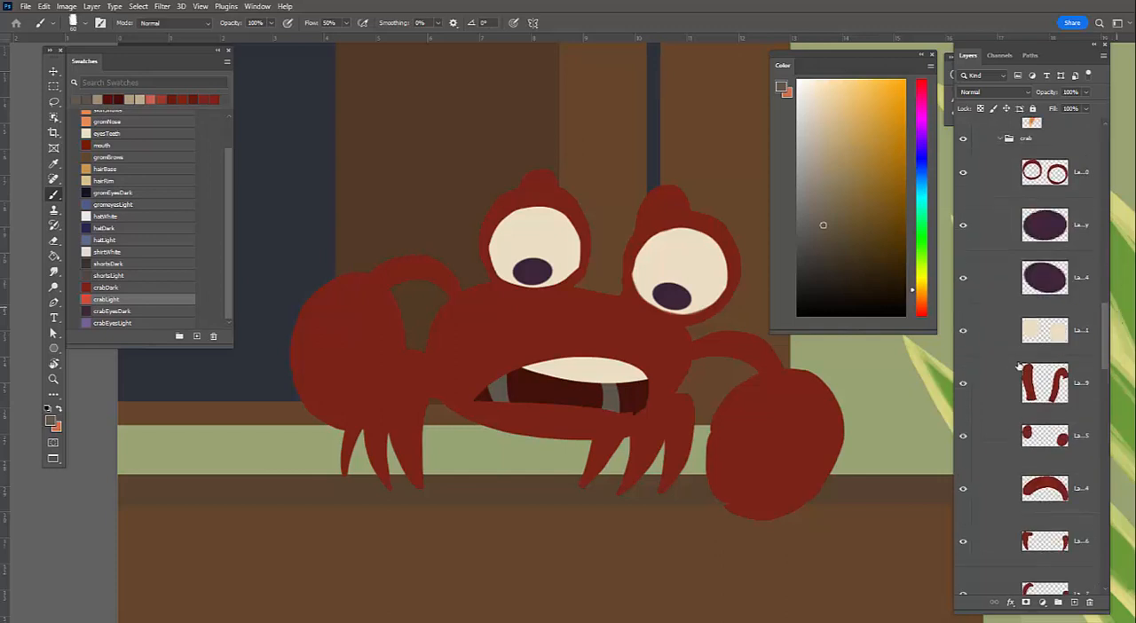
scroll(1093, 371, down, 3)
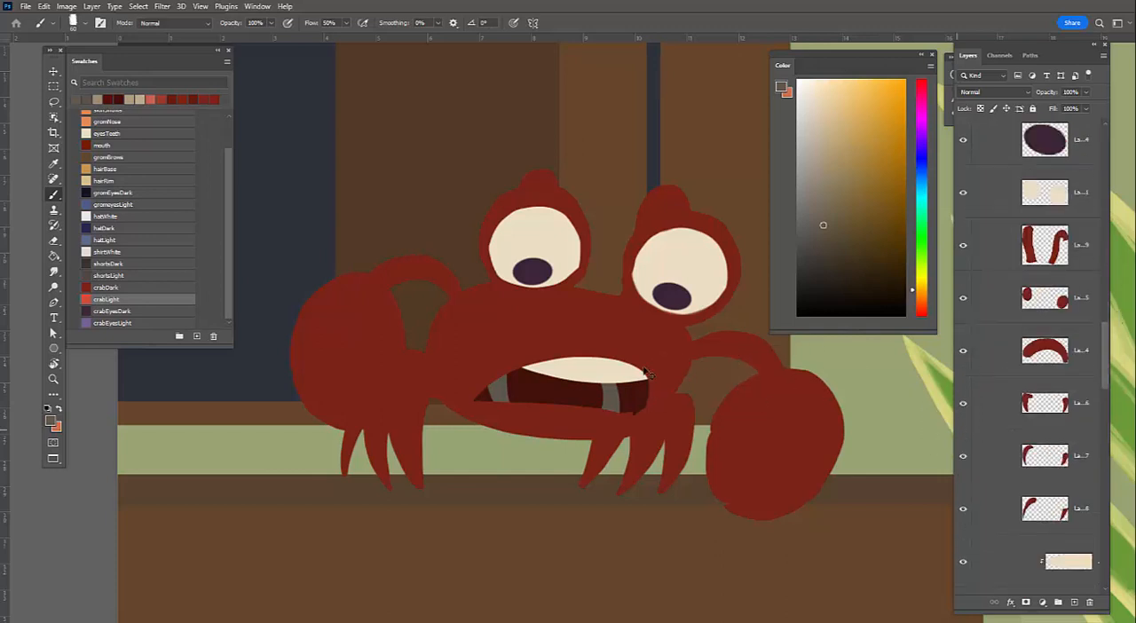
key(v)
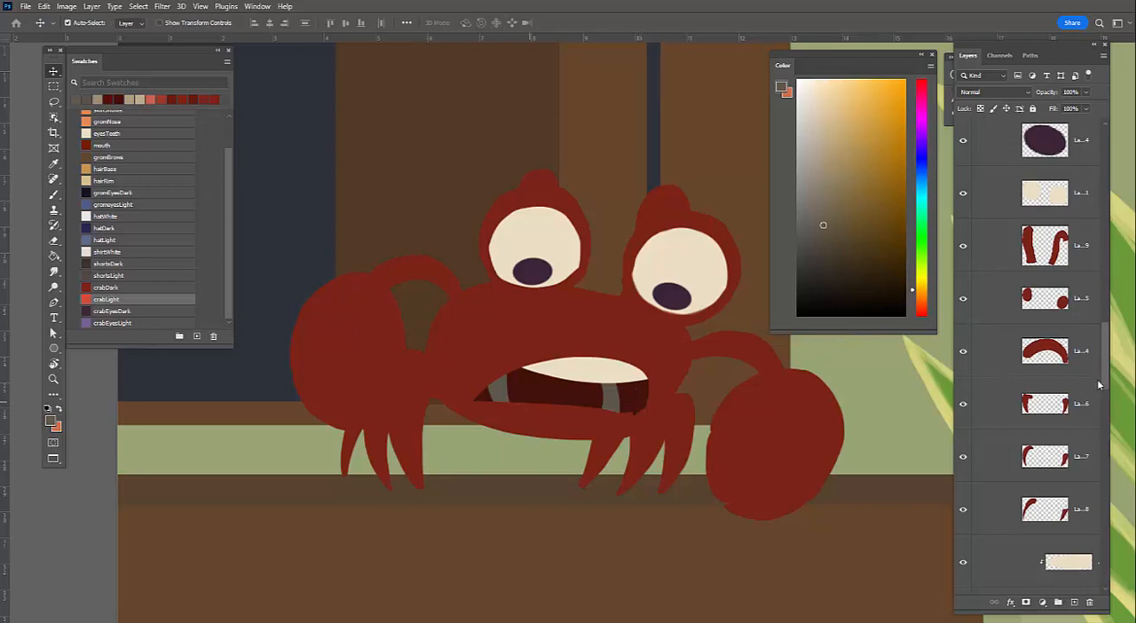
click(781, 442)
click(612, 468)
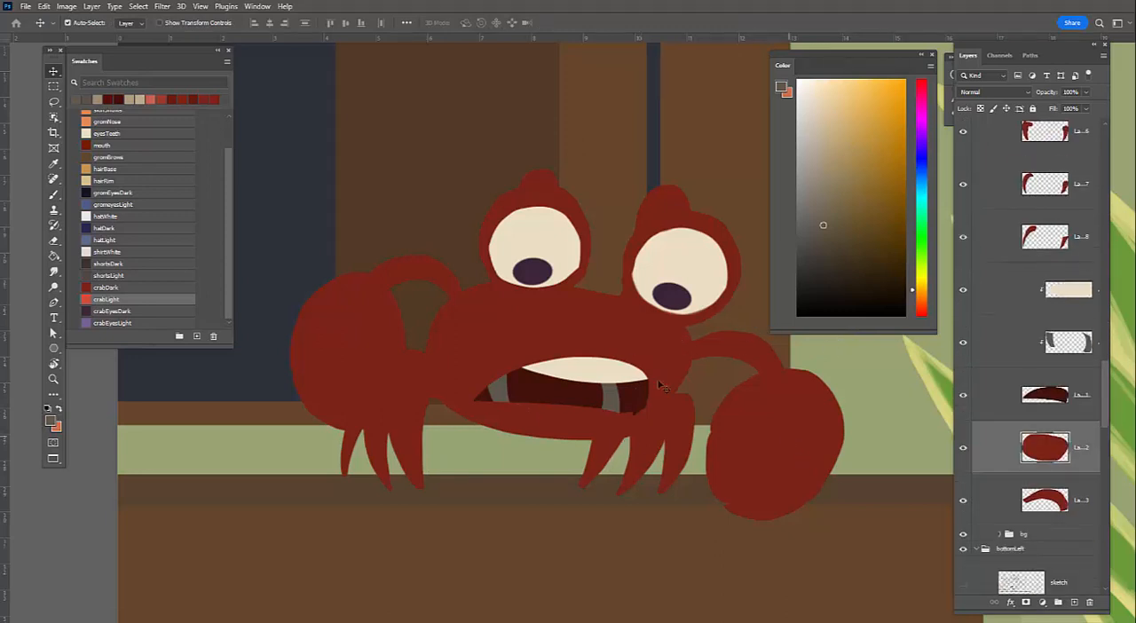
click(478, 451)
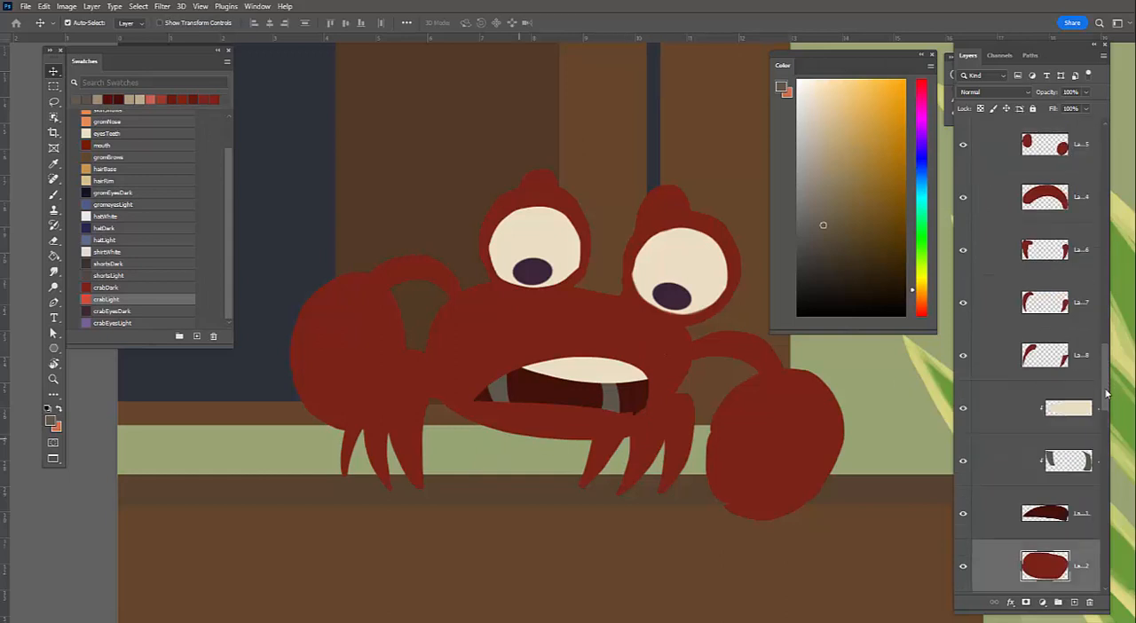
scroll(1050, 485, down, 2)
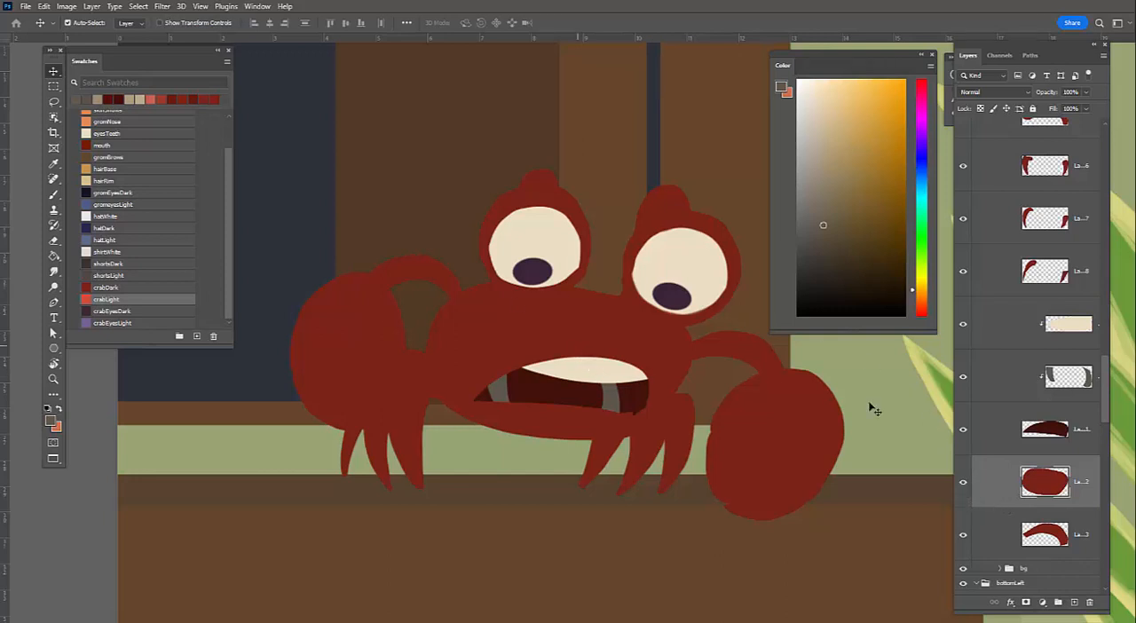
Show only the crab's body layer and ready the textured rectangle brush for painting on it
alt+click(963, 485)
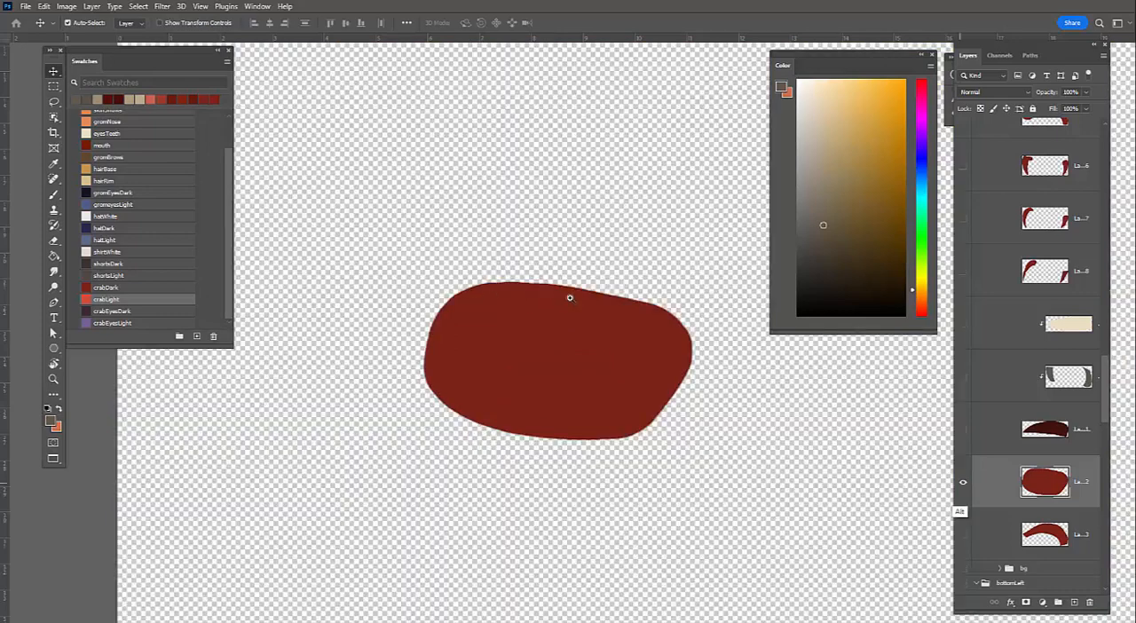
key(z)
click(548, 315)
click(550, 315)
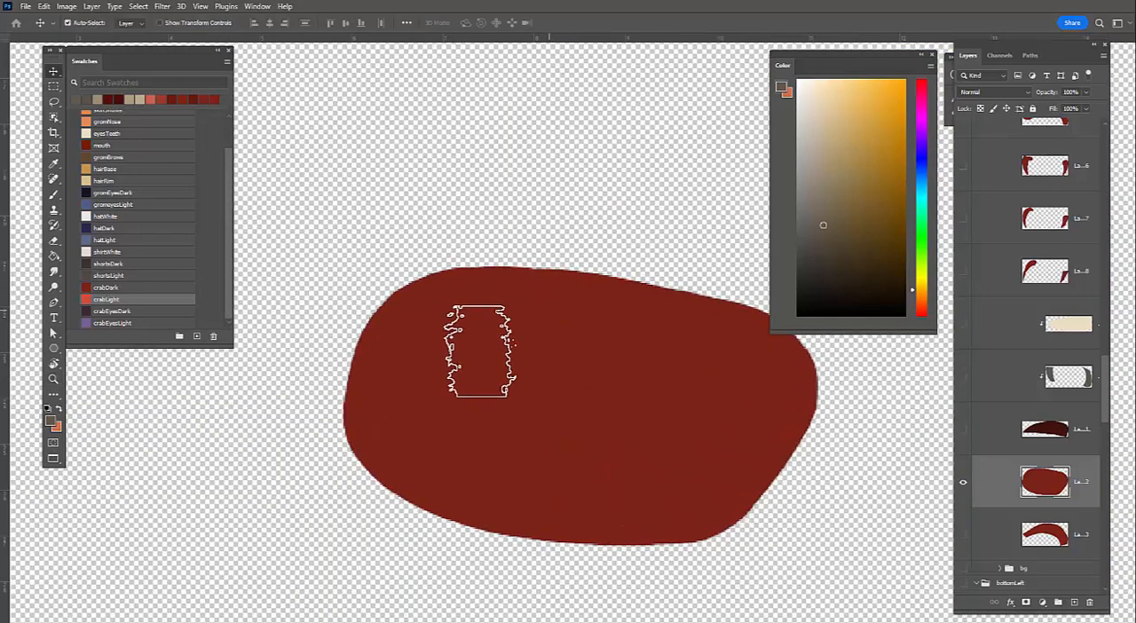
key(b)
right_click(485, 378)
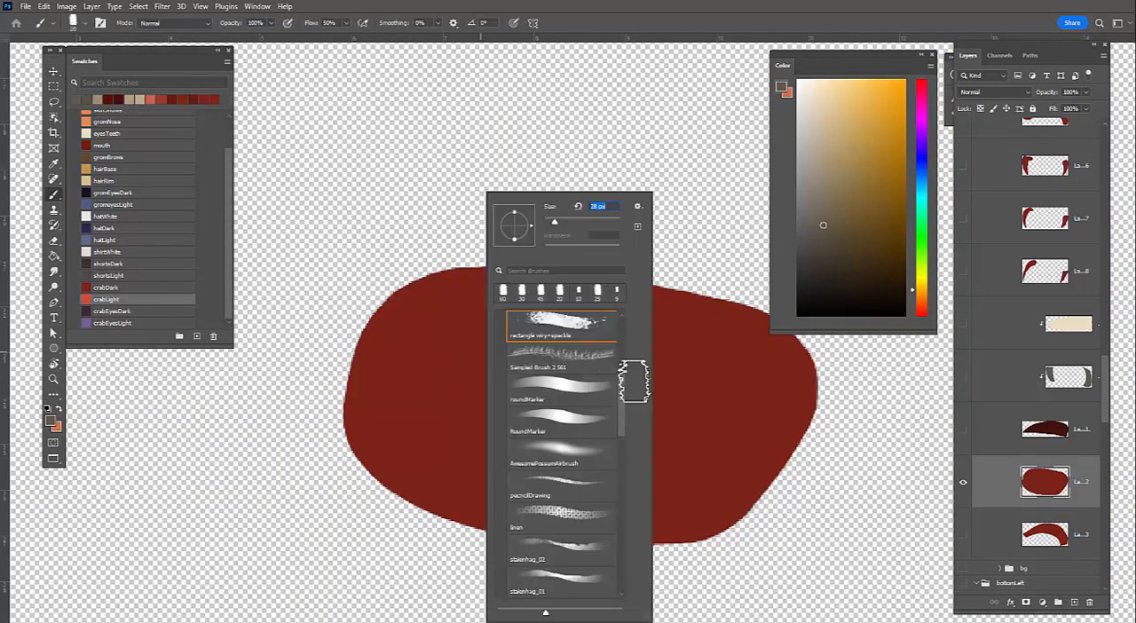
click(512, 428)
click(428, 449)
Try a grey-brown textured stroke along the upper edge of the crab's body
key(z)
drag(416, 453, 417, 455)
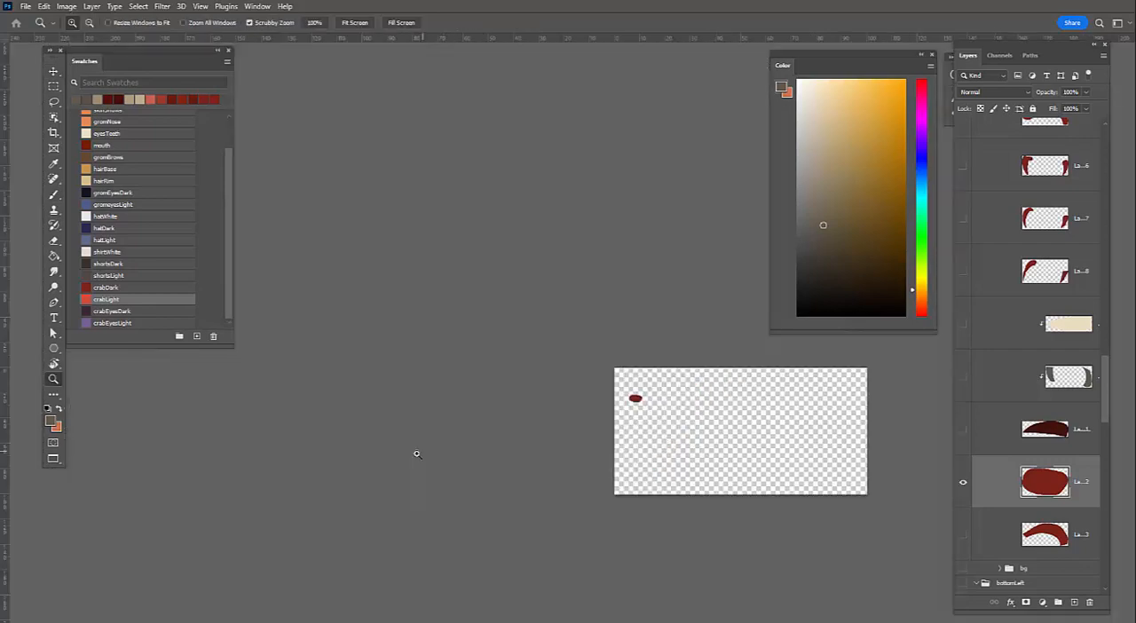
key(z)
drag(635, 399, 781, 395)
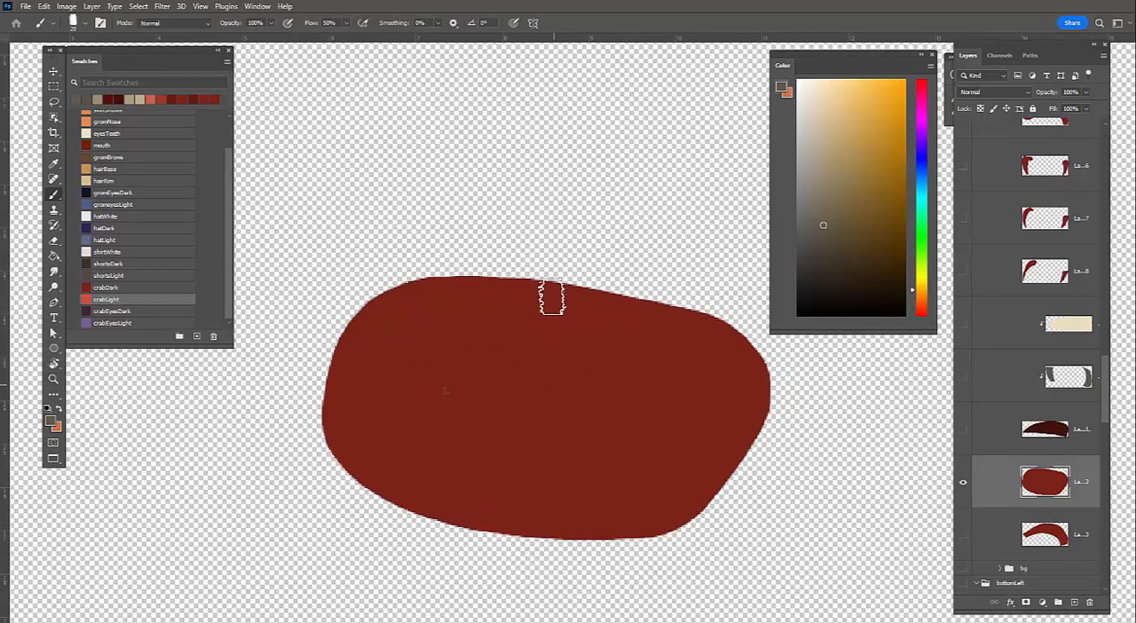
drag(559, 295, 345, 317)
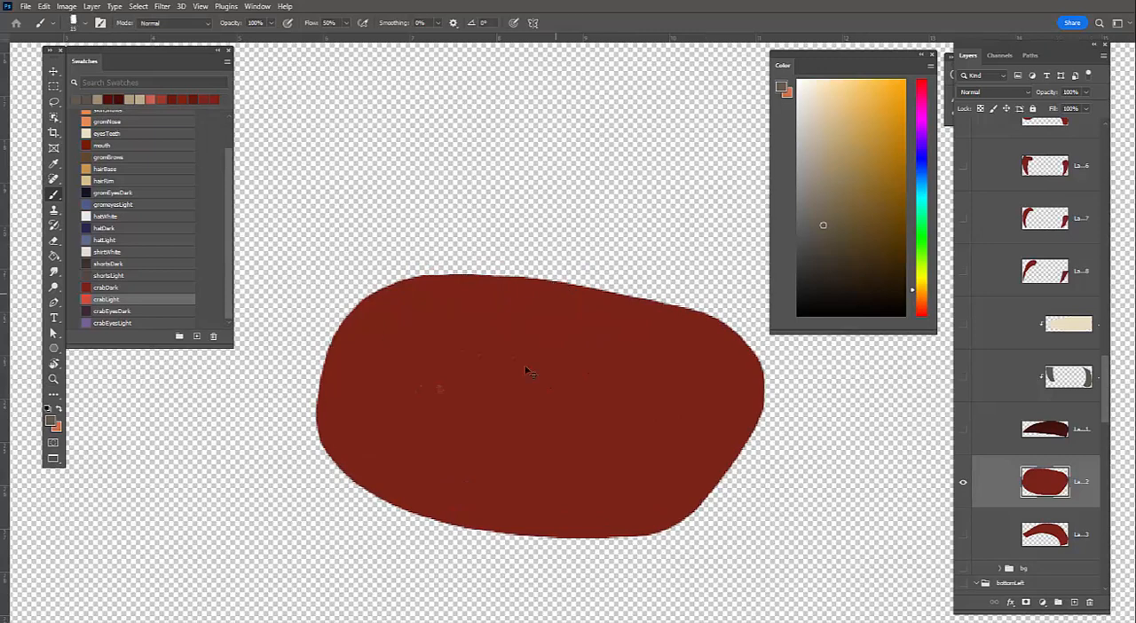
key(ctrl+z)
Sample the body's dark red and paint textured strokes around its outline to roughen the smooth edges
alt+click(638, 333)
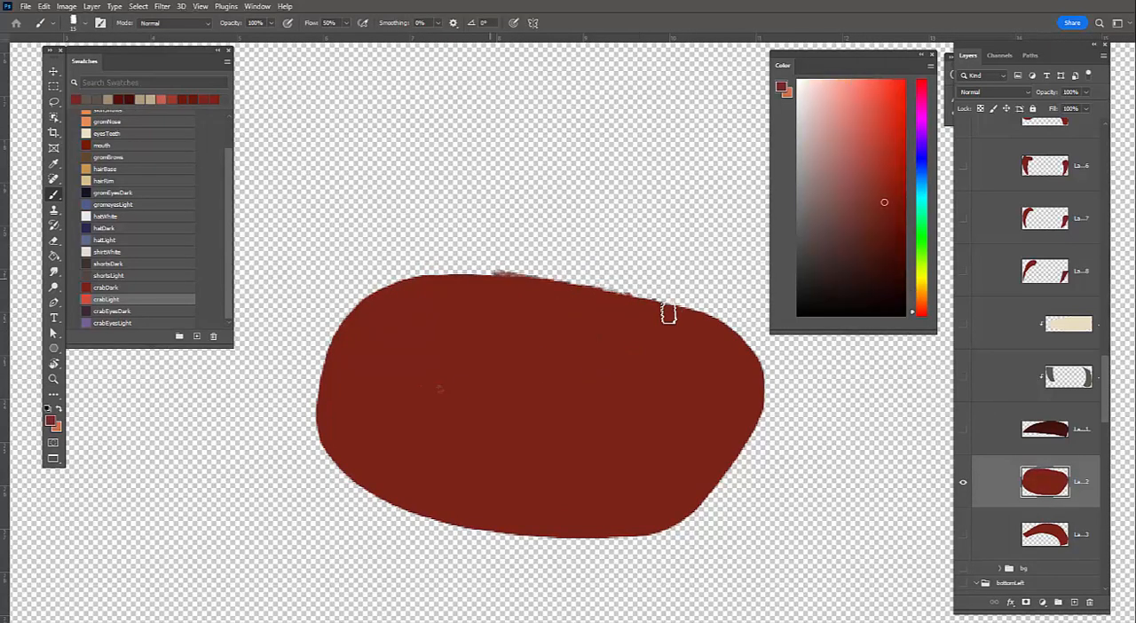
mouse_move(493, 276)
mouse_down()
mouse_move(330, 351)
mouse_move(329, 435)
mouse_move(401, 503)
mouse_up()
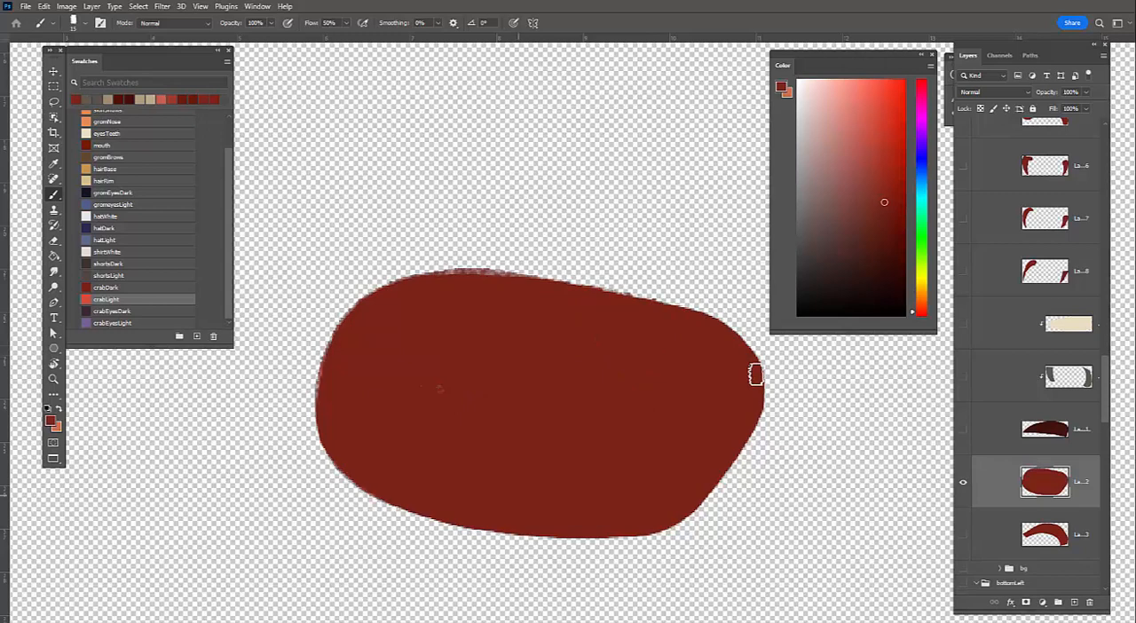
mouse_move(755, 375)
mouse_down()
mouse_move(735, 452)
mouse_move(411, 482)
mouse_up()
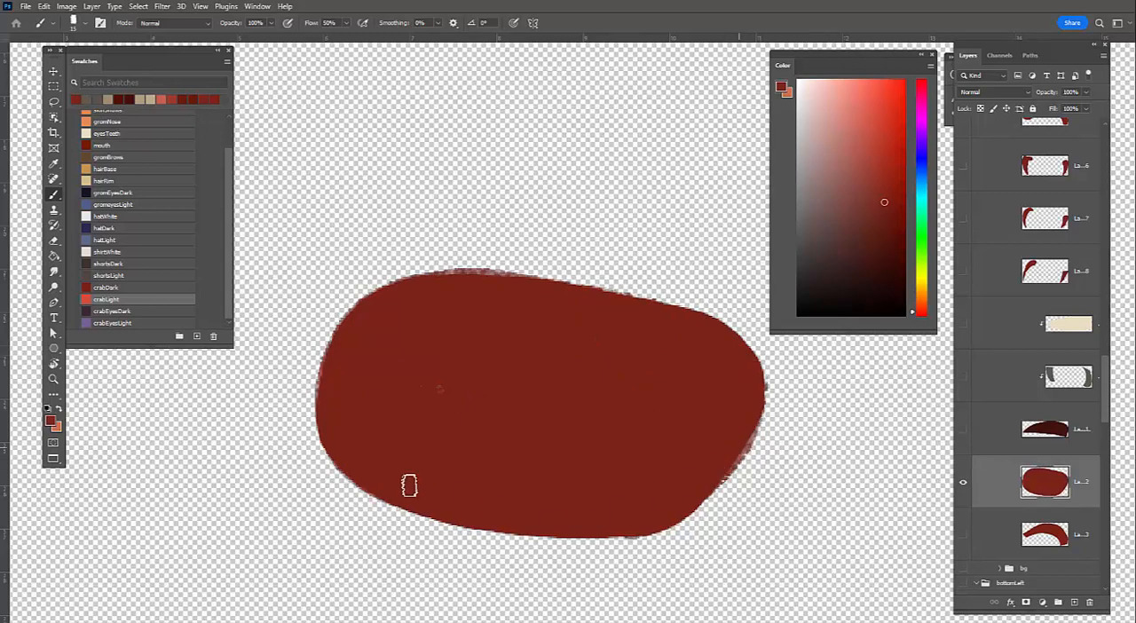
mouse_move(327, 379)
mouse_down()
mouse_move(408, 505)
mouse_move(604, 532)
mouse_up()
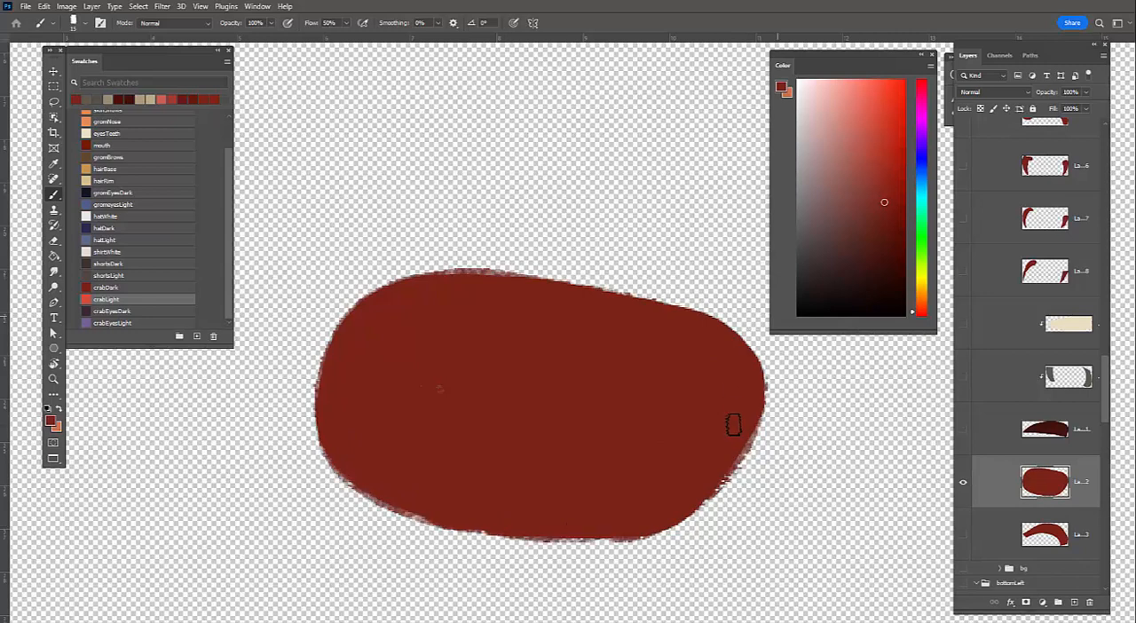
drag(757, 365, 762, 393)
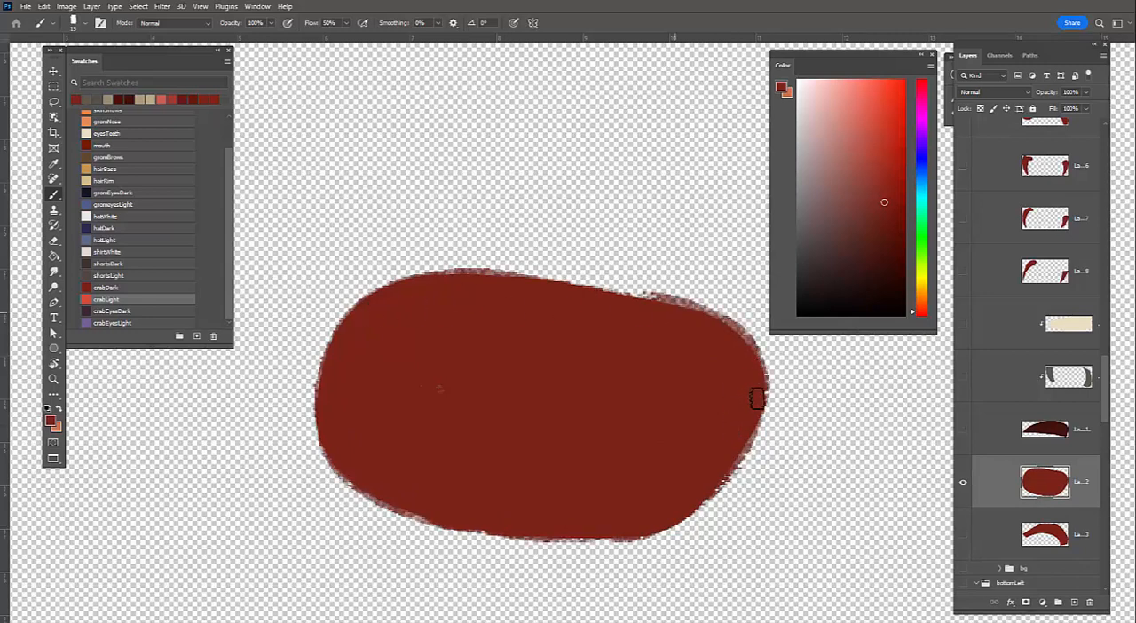
drag(718, 325, 760, 381)
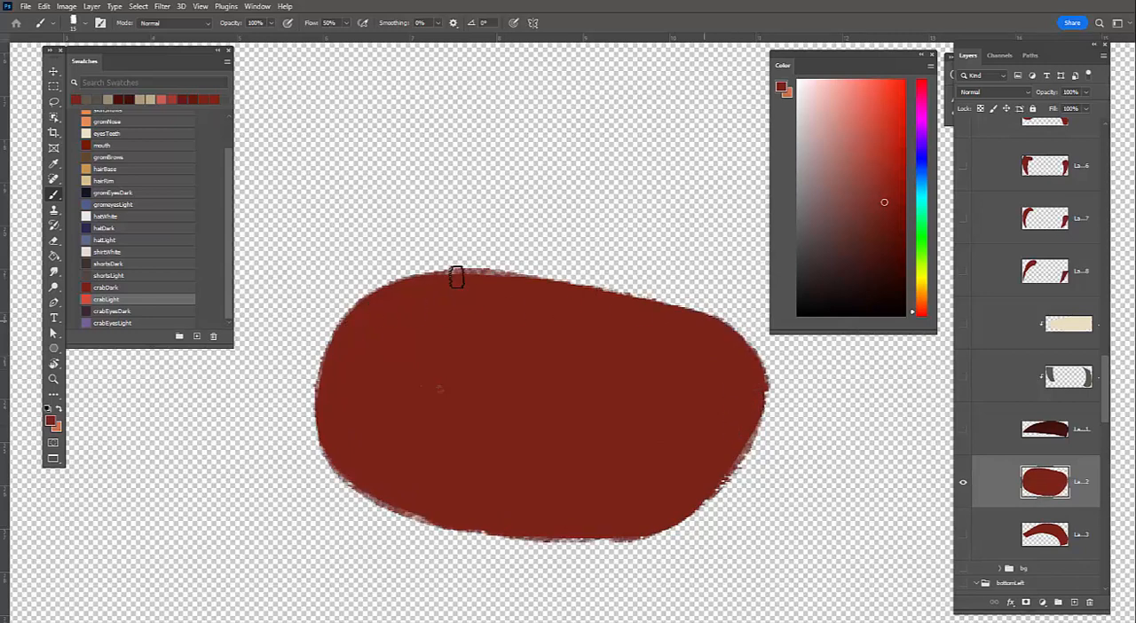
drag(459, 278, 708, 308)
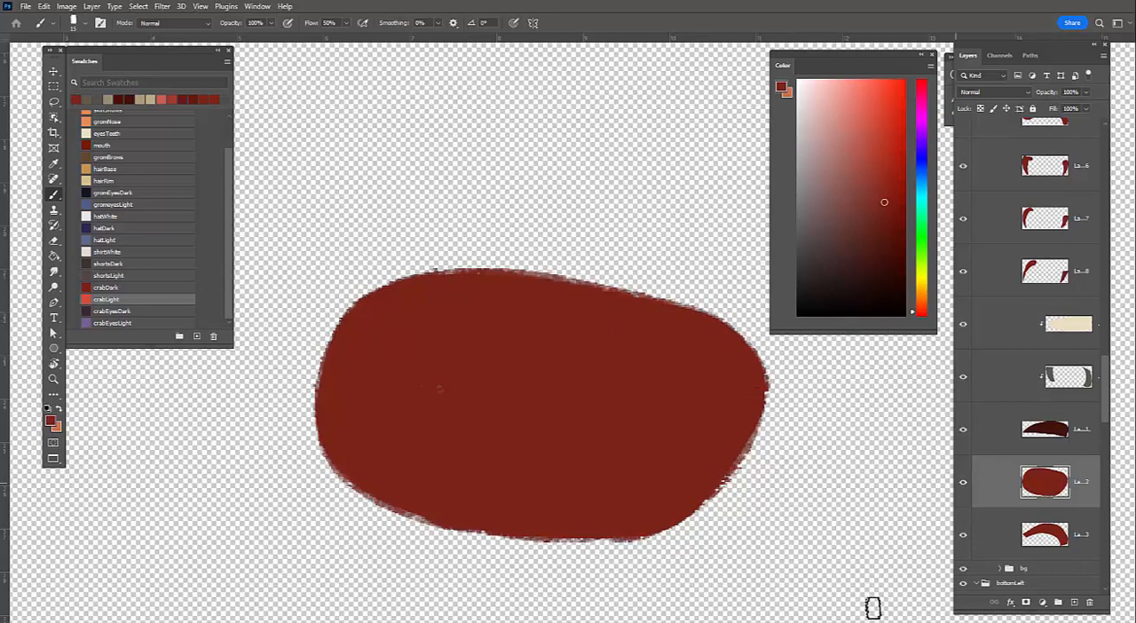
Bring back the other layers, isolate the curved arm layer below the body, and reduce the brush size
alt+click(963, 482)
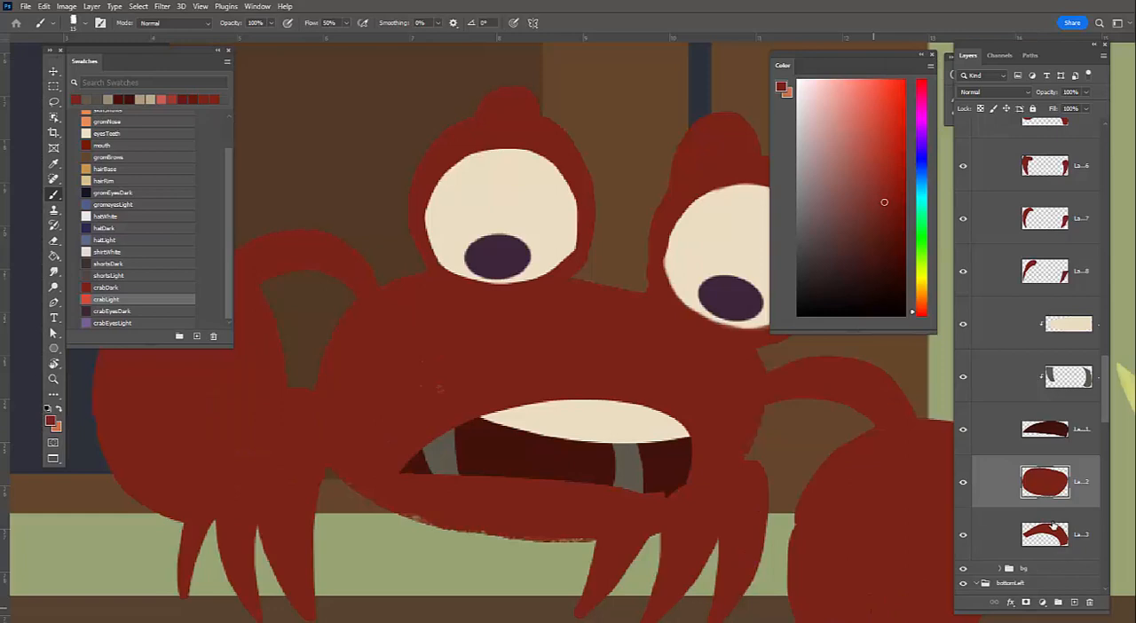
click(972, 543)
alt+click(963, 534)
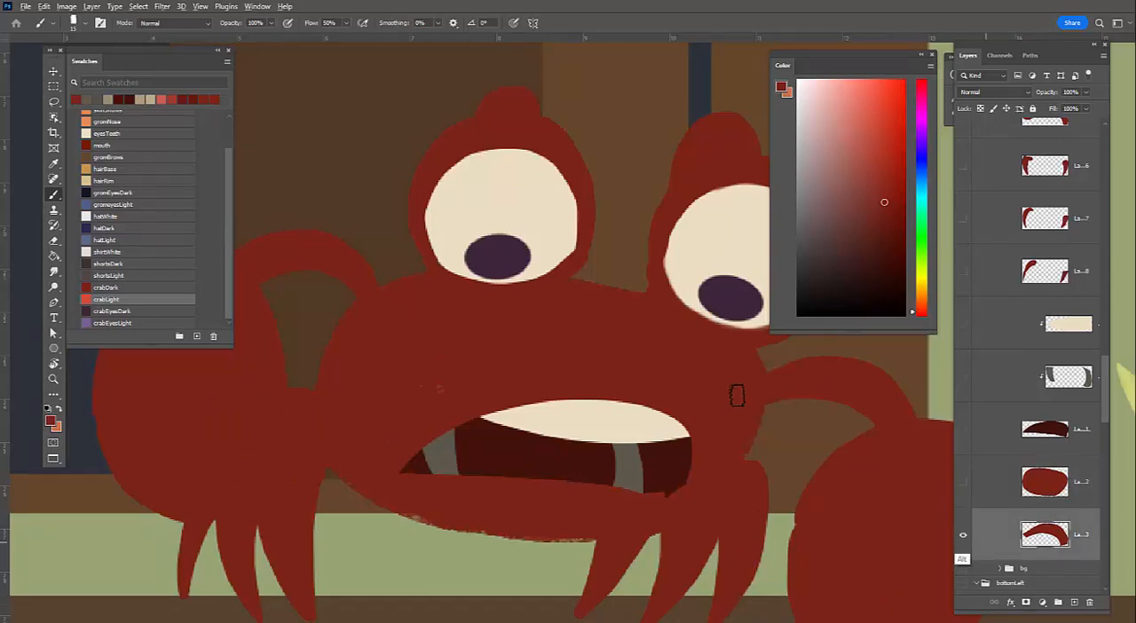
key(bracketleft)
key(bracketleft)
key(bracketleft)
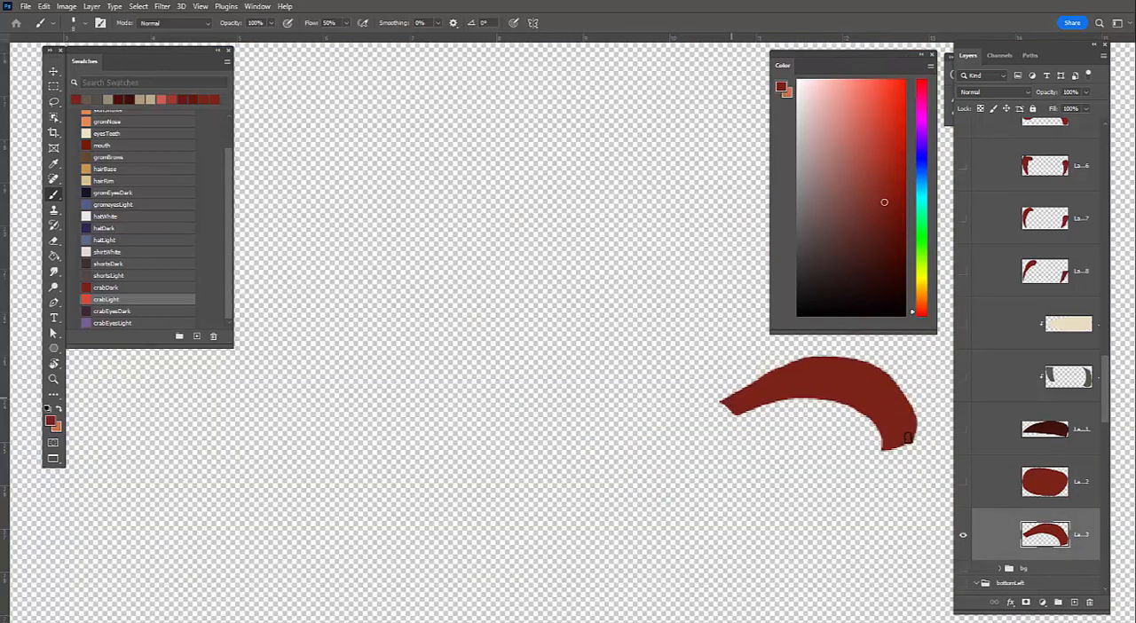
Roughen the upper edge of the isolated crab arm with dark red textured strokes
drag(732, 393, 783, 366)
mouse_move(915, 437)
mouse_down()
mouse_move(909, 389)
mouse_move(752, 382)
mouse_up()
key(ctrl+z)
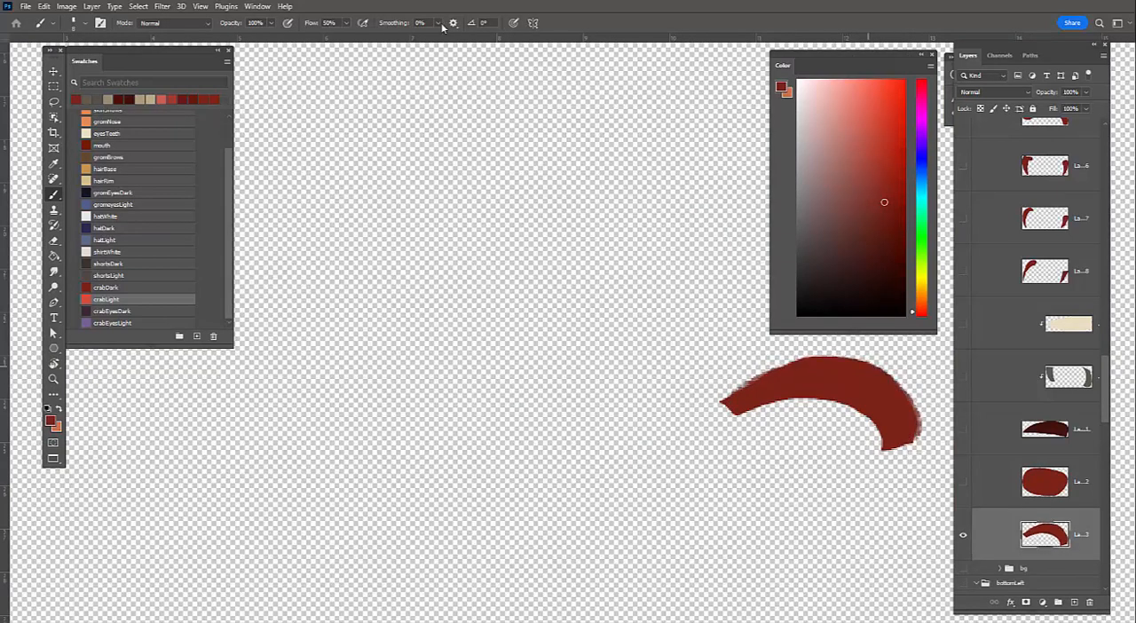
key(ctrl+shift+z)
Set the brush smoothing to 29% and roughen the arm's inner lower edge with textured strokes
click(438, 23)
drag(434, 36, 454, 37)
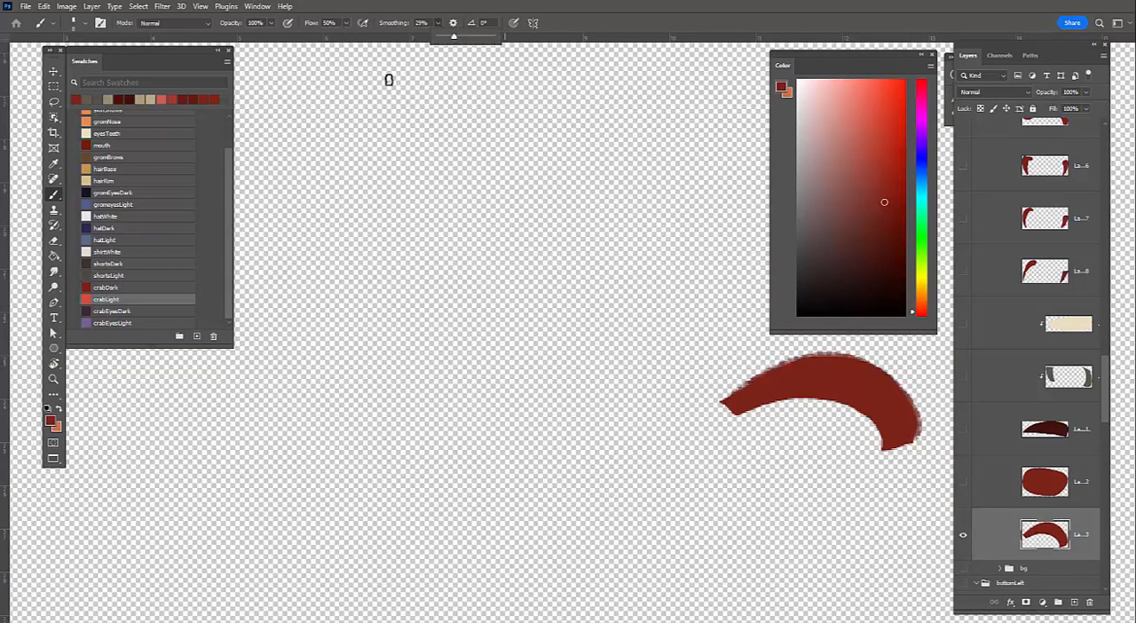
click(912, 434)
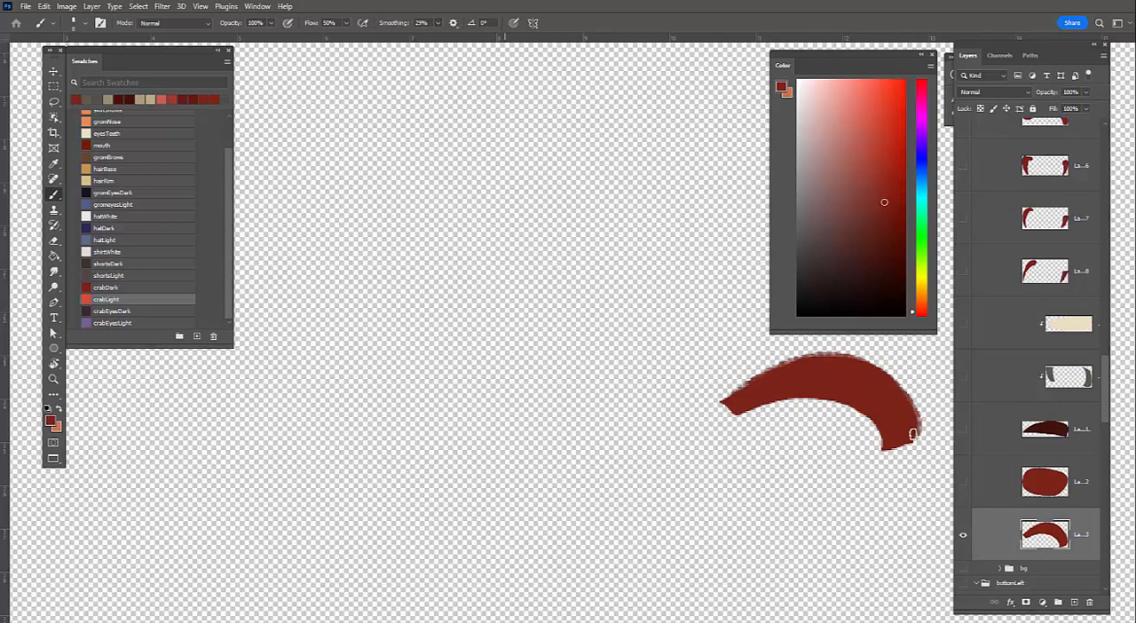
drag(912, 434, 725, 400)
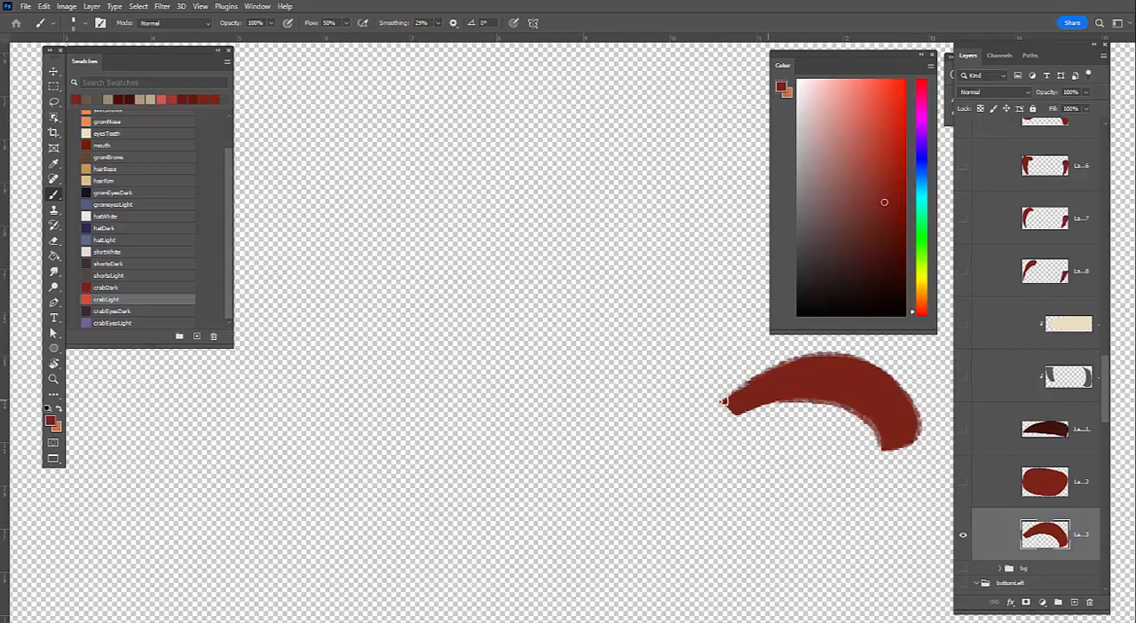
Isolate the mouth layer, sample its dark maroon, and roughen the mouth shape's edges with textured strokes
alt+click(963, 534)
alt+click(963, 430)
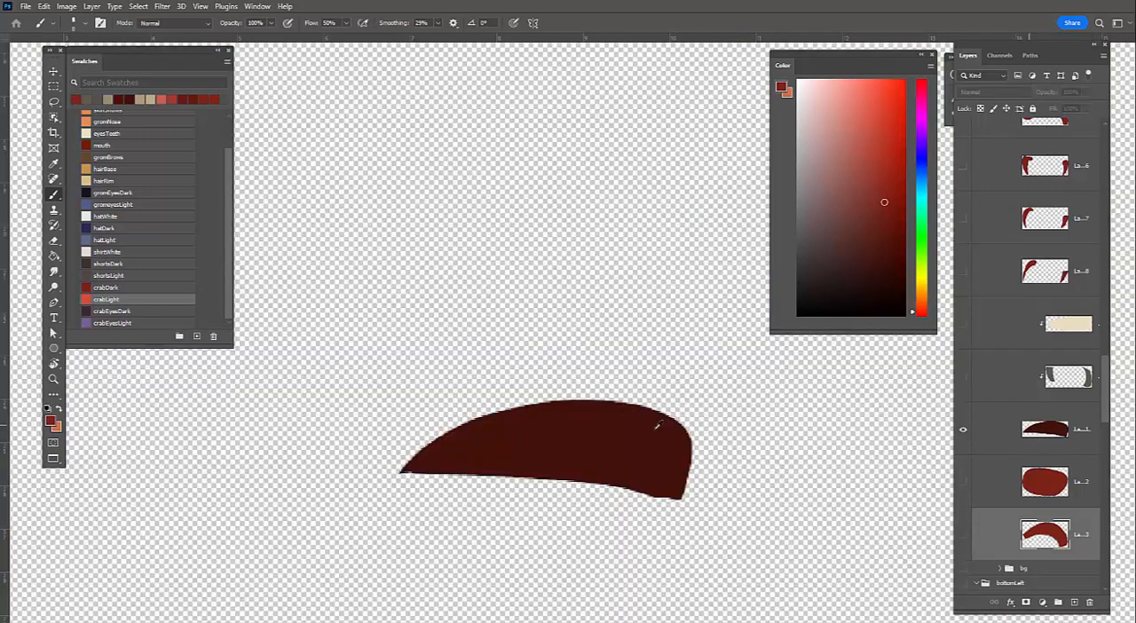
alt+click(679, 494)
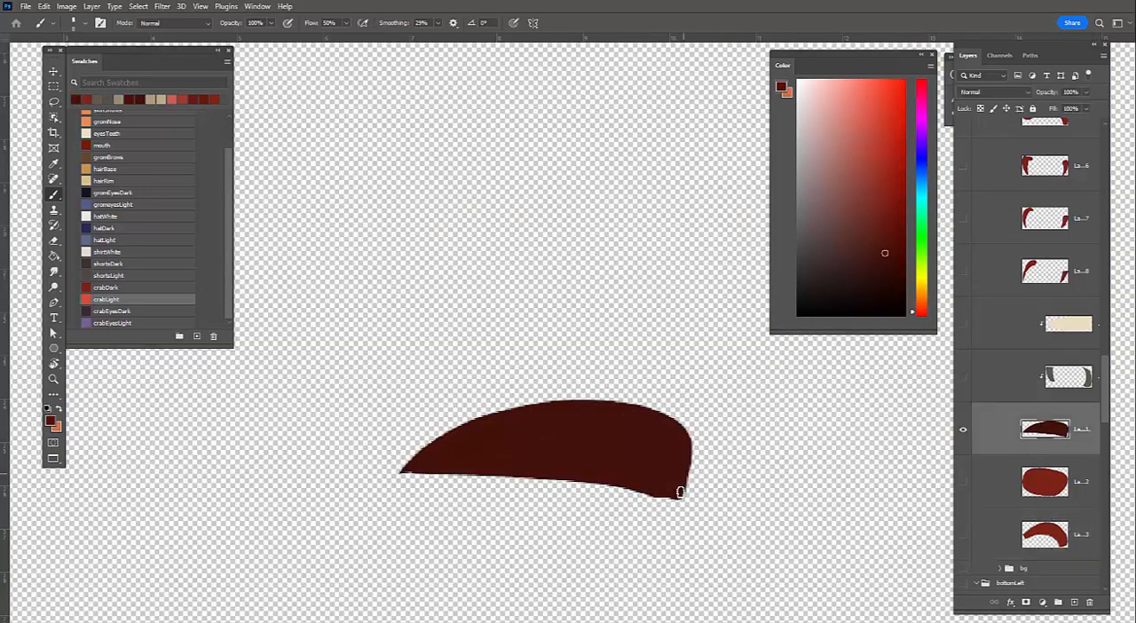
mouse_move(687, 430)
mouse_down()
mouse_move(633, 401)
mouse_move(445, 433)
mouse_move(418, 471)
mouse_move(678, 496)
mouse_up()
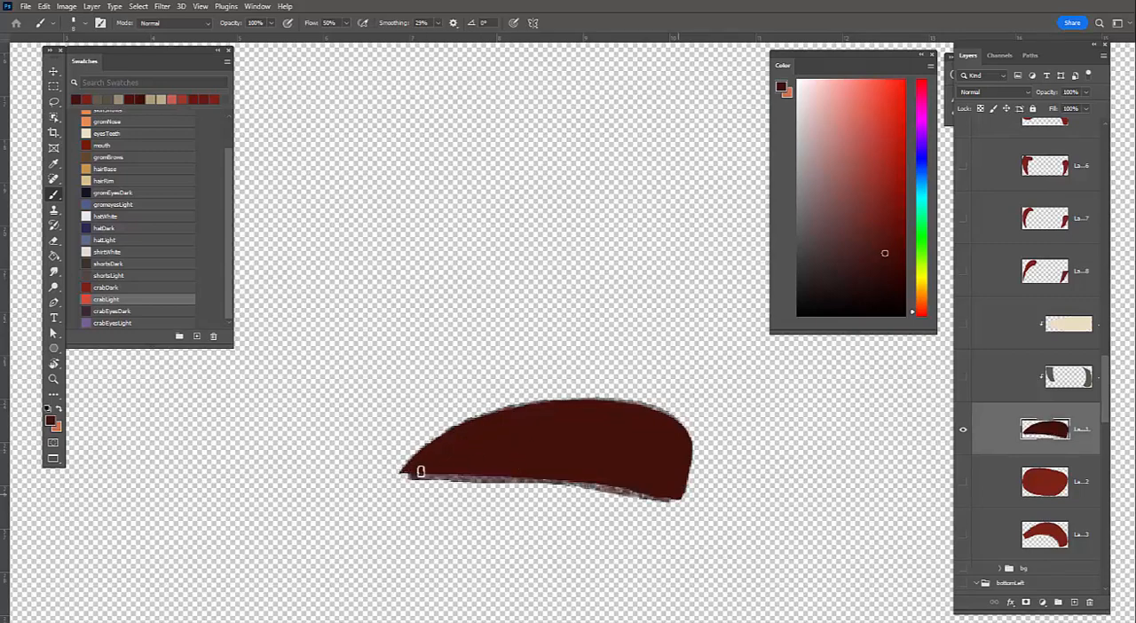
drag(402, 473, 508, 478)
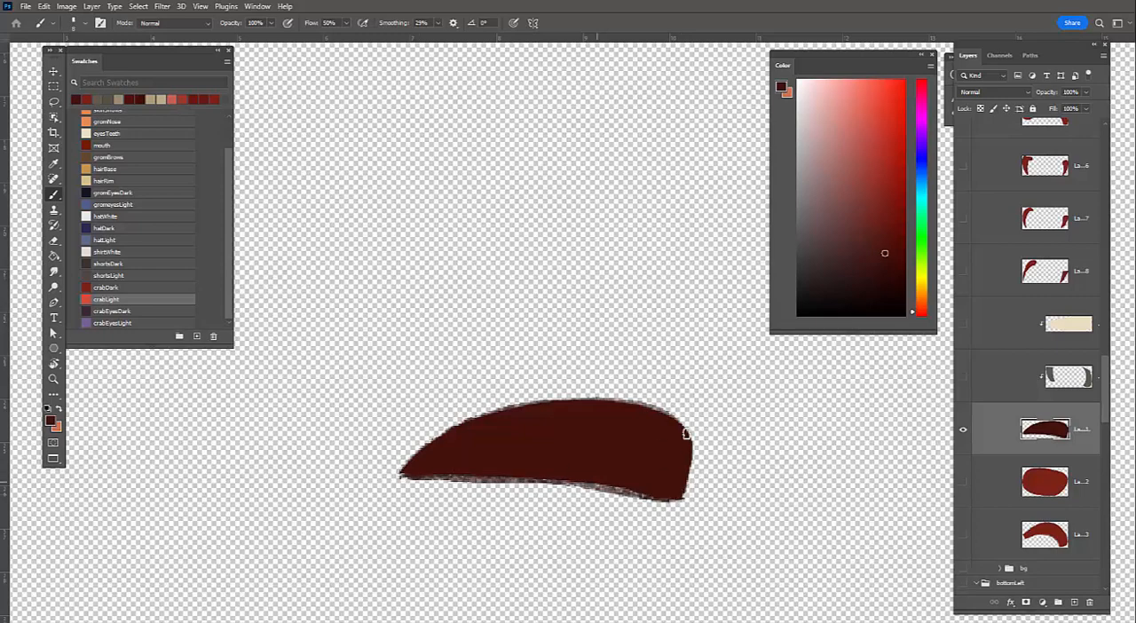
drag(670, 489, 693, 426)
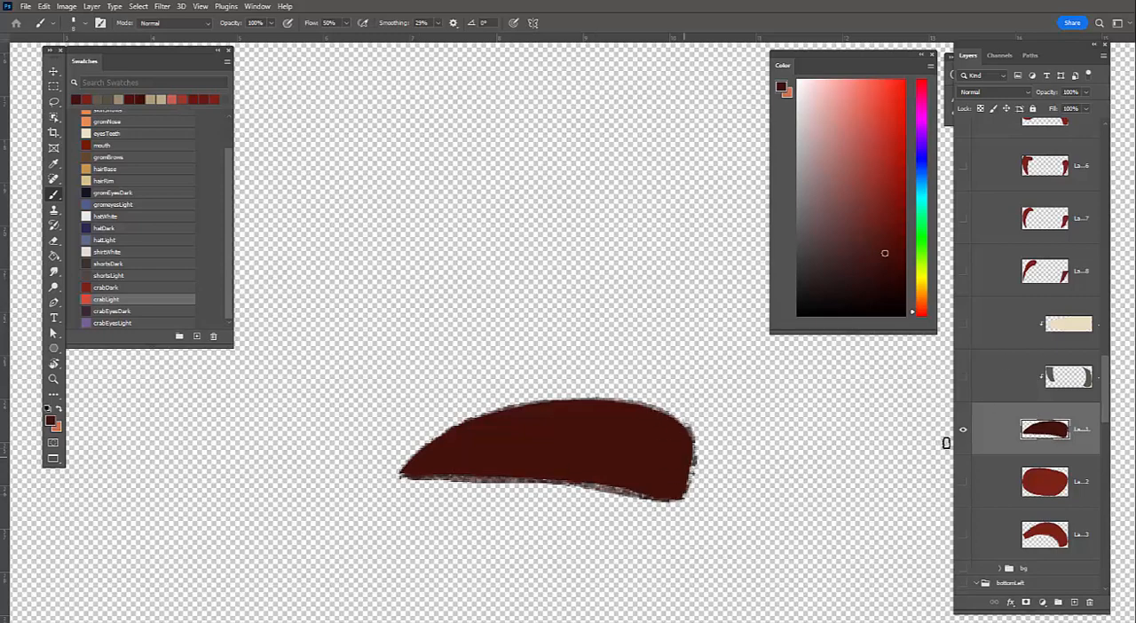
Isolate the grey tooth-stripe layer with the mouth, sample its grey, and roughen the stripes' side edges with textured strokes
alt+click(964, 382)
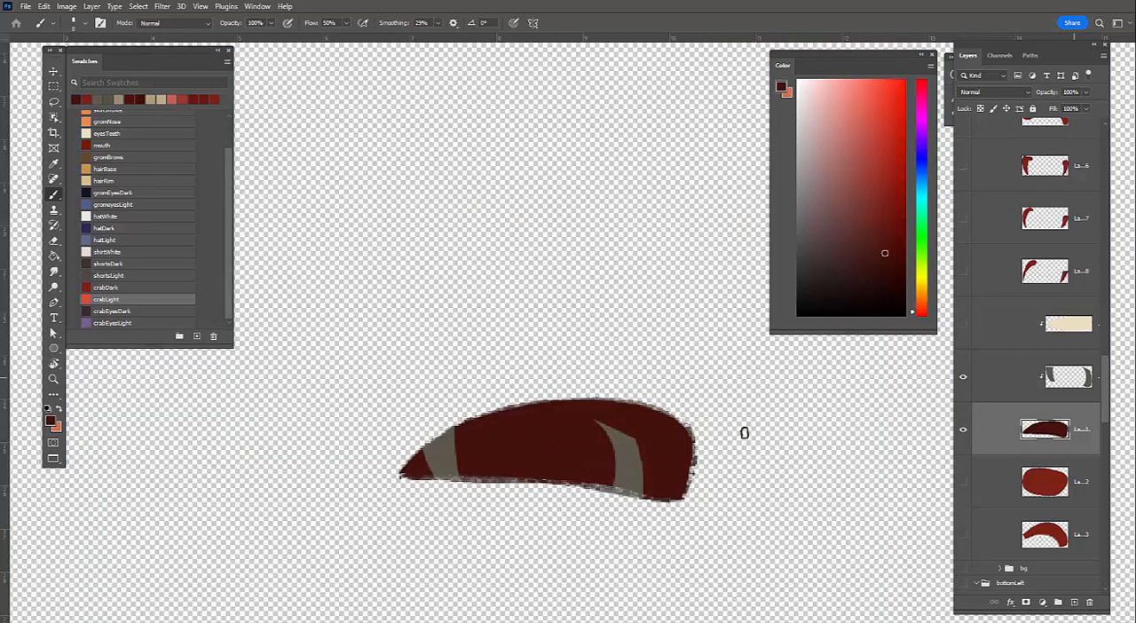
click(1039, 391)
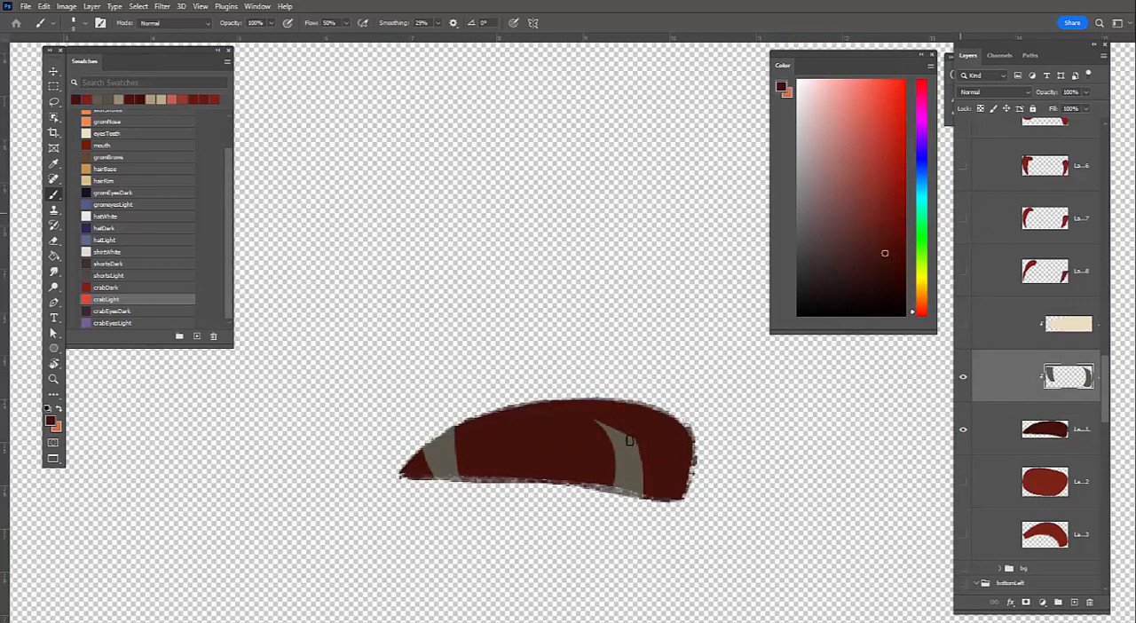
alt+click(595, 423)
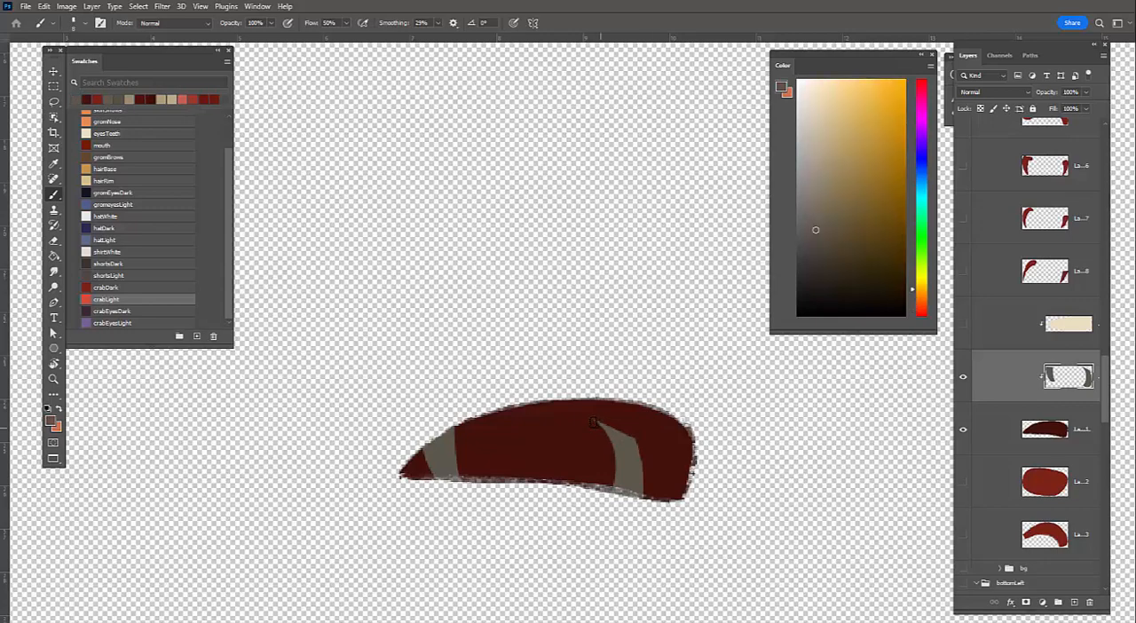
drag(600, 425, 617, 433)
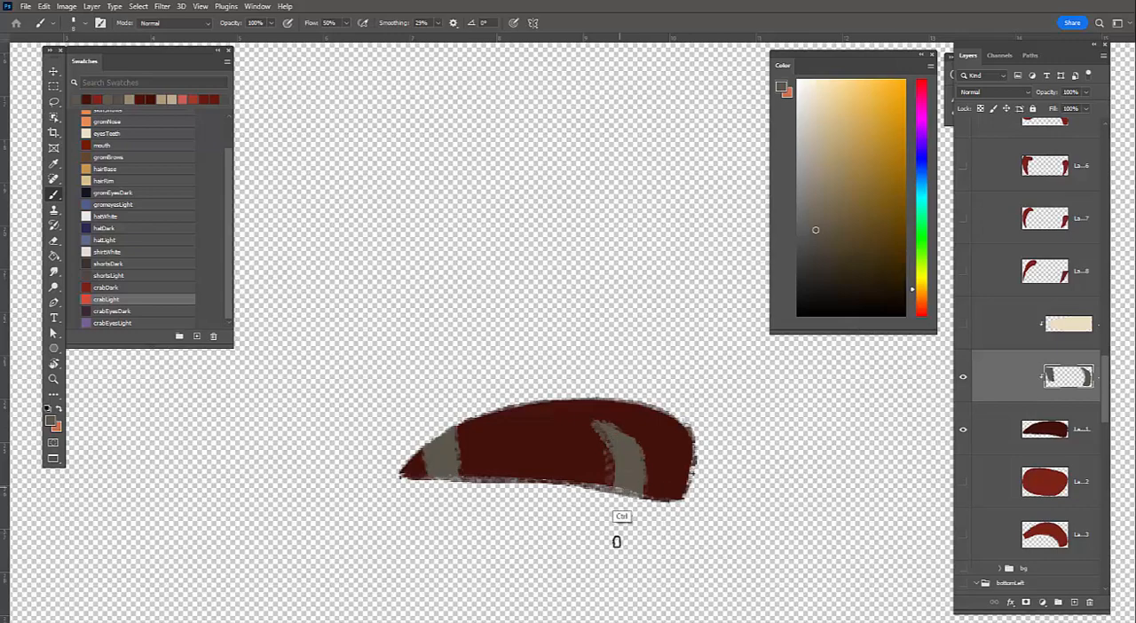
Show only the cream teeth layer with the mouth, sample its cream, and roughen the lower teeth edge with textured strokes
click(962, 327)
click(963, 377)
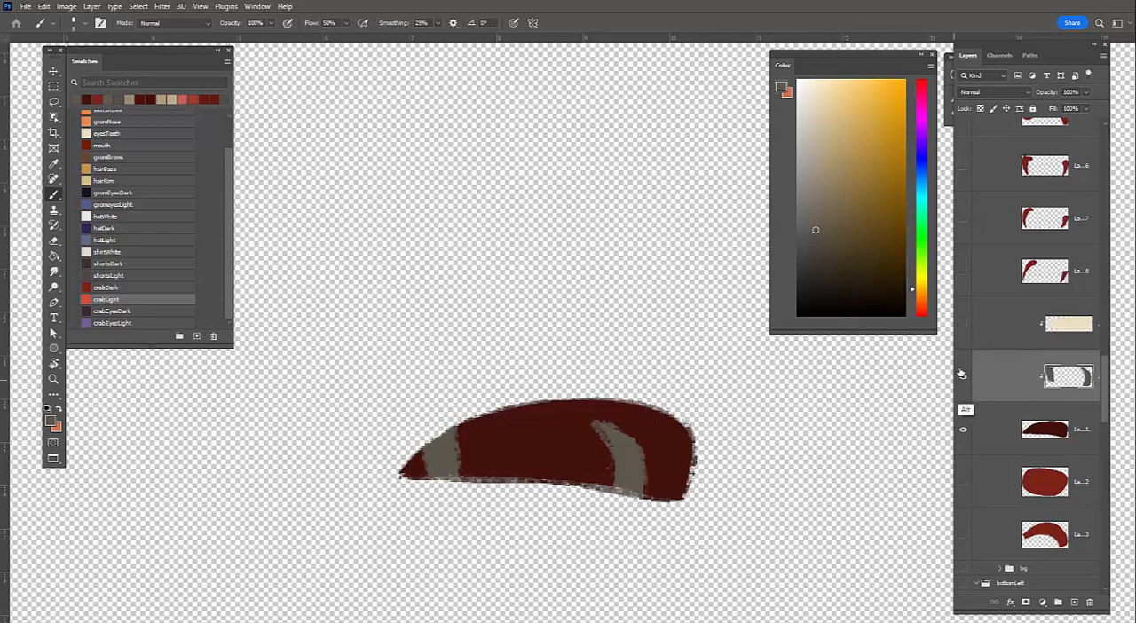
alt+click(479, 412)
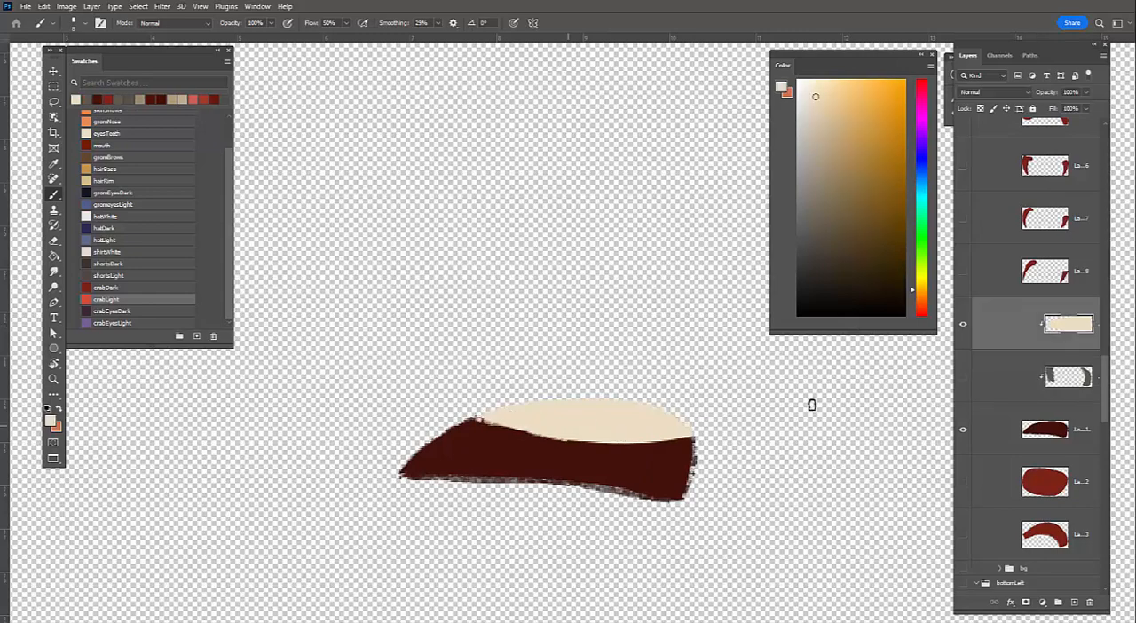
key(ctrl+z)
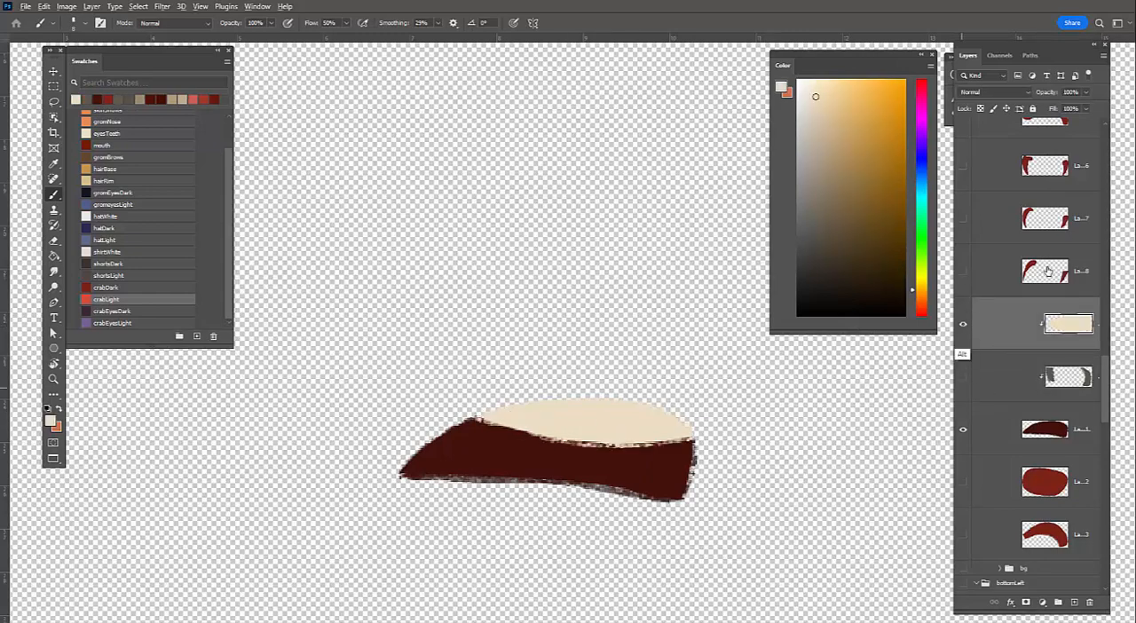
Isolate the leg pair on layer 8, sample its dark red, and roughen the edges of both legs
mouse_move(608, 532)
mouse_down()
mouse_move(652, 388)
mouse_move(625, 502)
mouse_up()
alt+click(652, 388)
drag(711, 387, 625, 499)
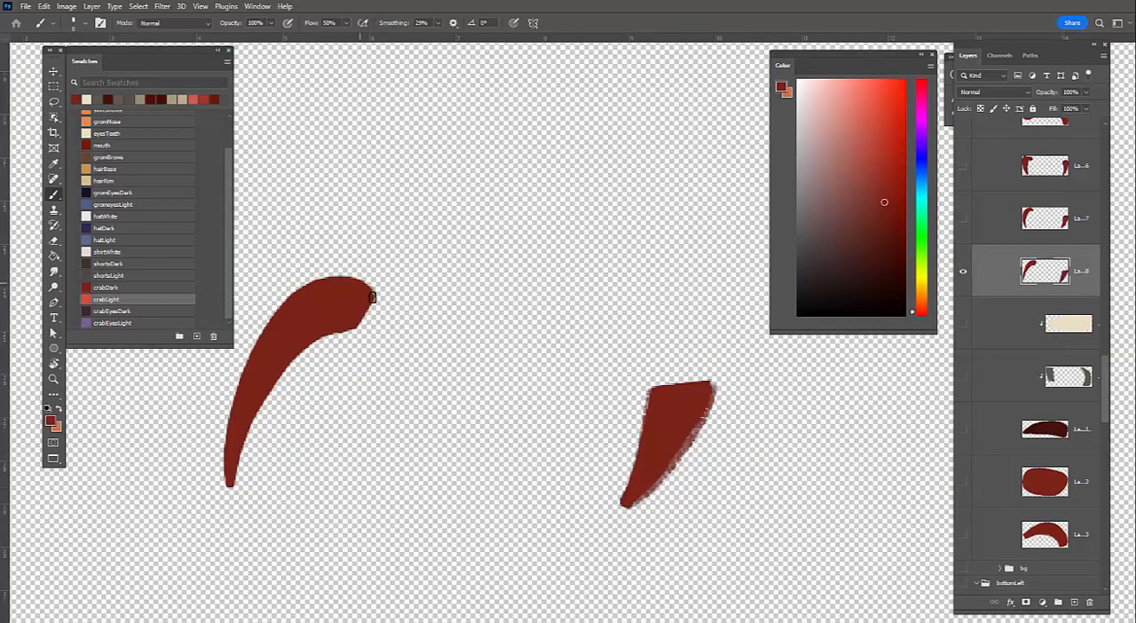
mouse_move(372, 296)
mouse_down()
mouse_move(228, 453)
mouse_move(373, 304)
mouse_up()
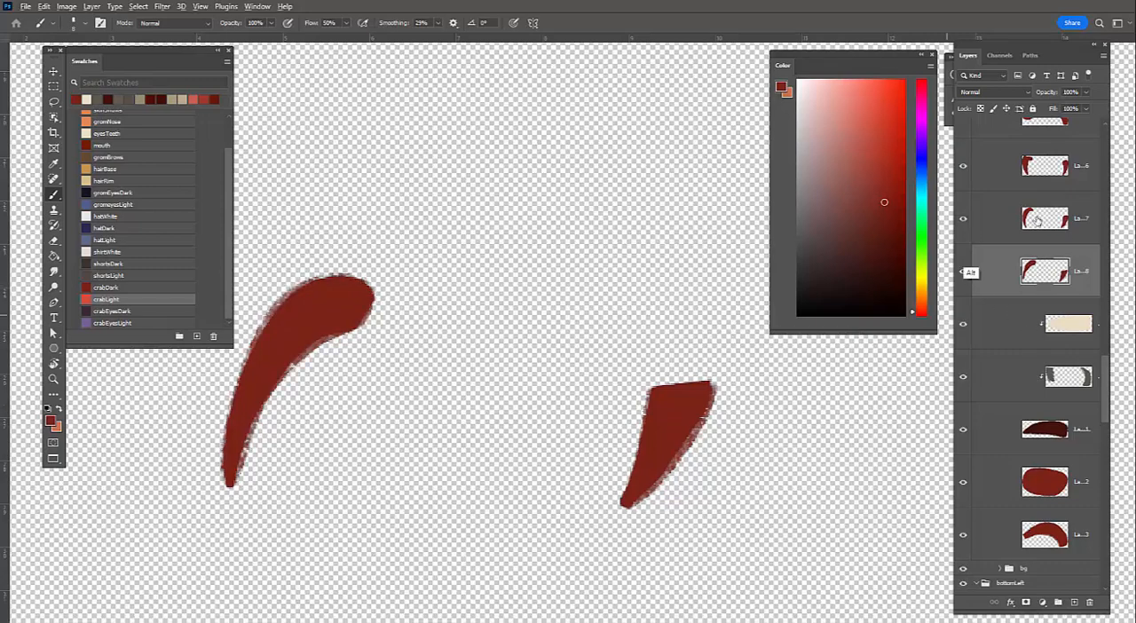
Isolate the middle leg pair on layer 7 and roughen the edges of both legs with dark red textured strokes
alt+click(963, 218)
click(1036, 219)
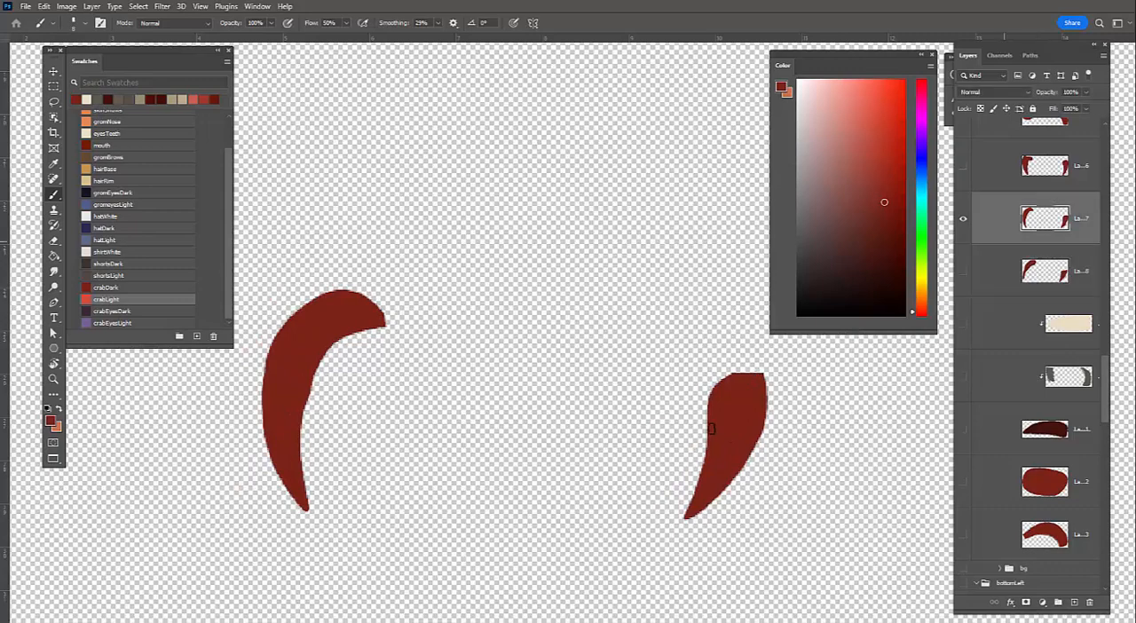
drag(716, 389, 693, 507)
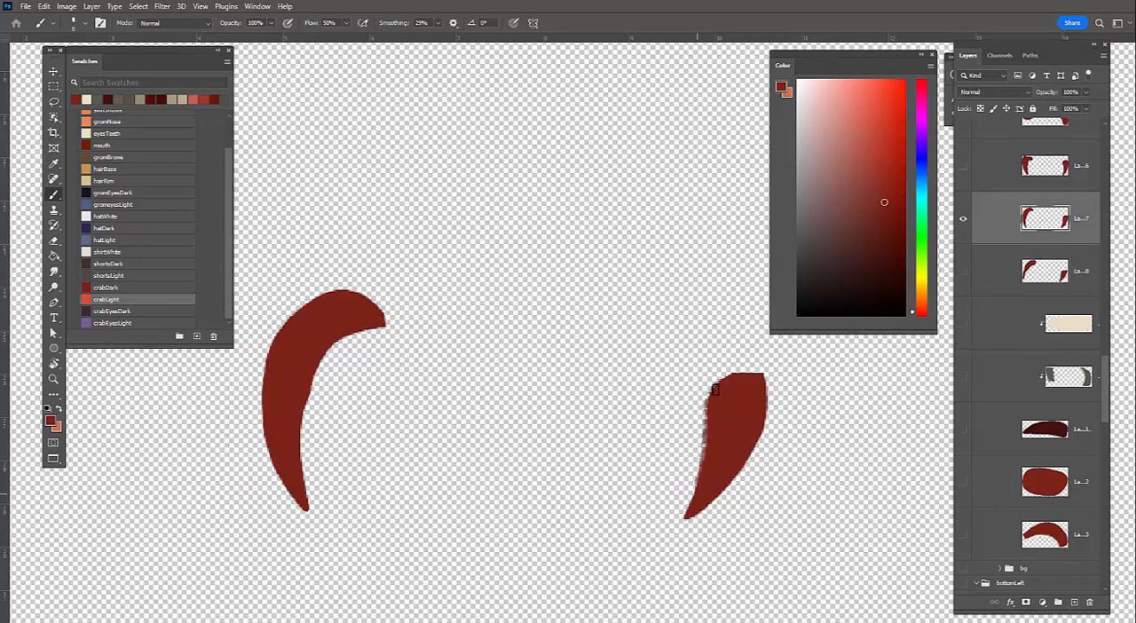
drag(762, 377, 690, 521)
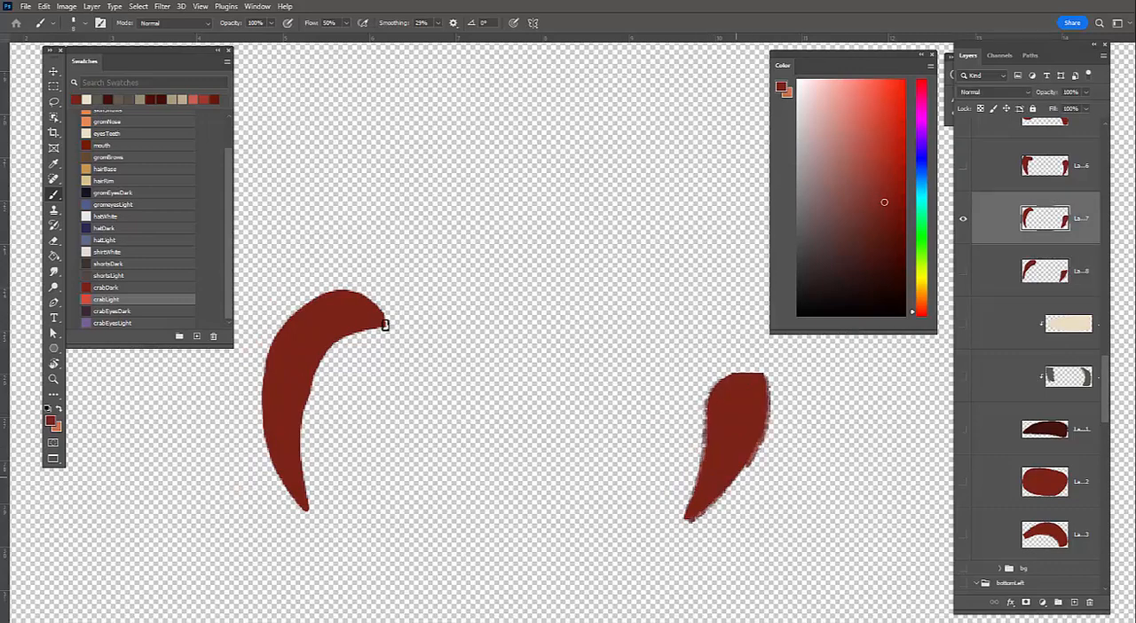
drag(312, 386, 384, 325)
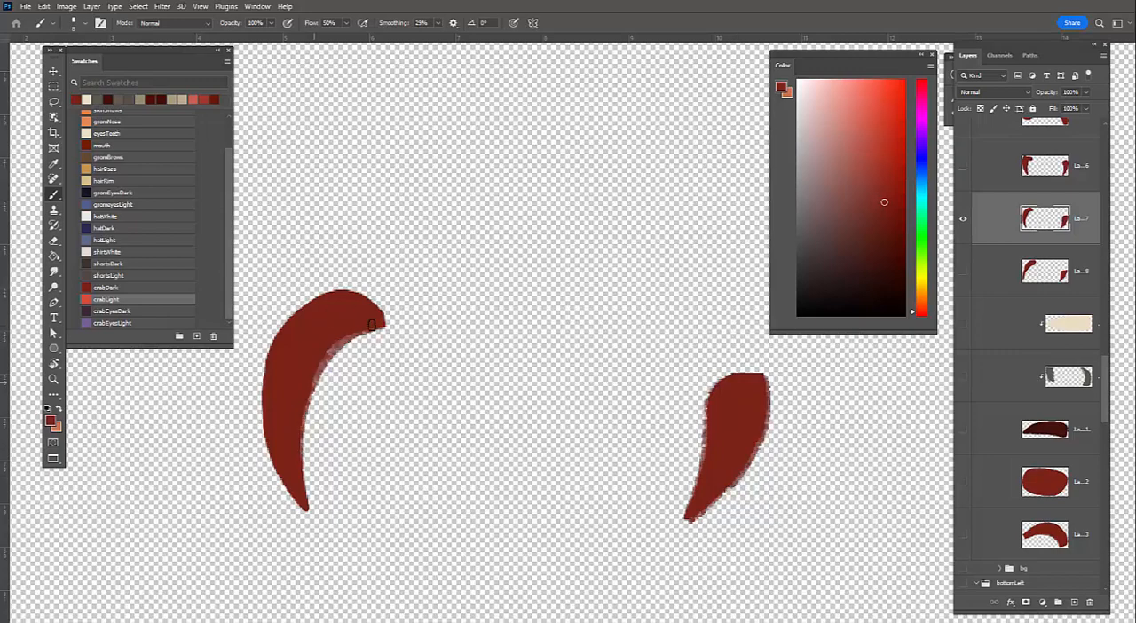
mouse_move(341, 297)
mouse_down()
mouse_move(381, 322)
mouse_move(295, 500)
mouse_up()
key(ctrl+z)
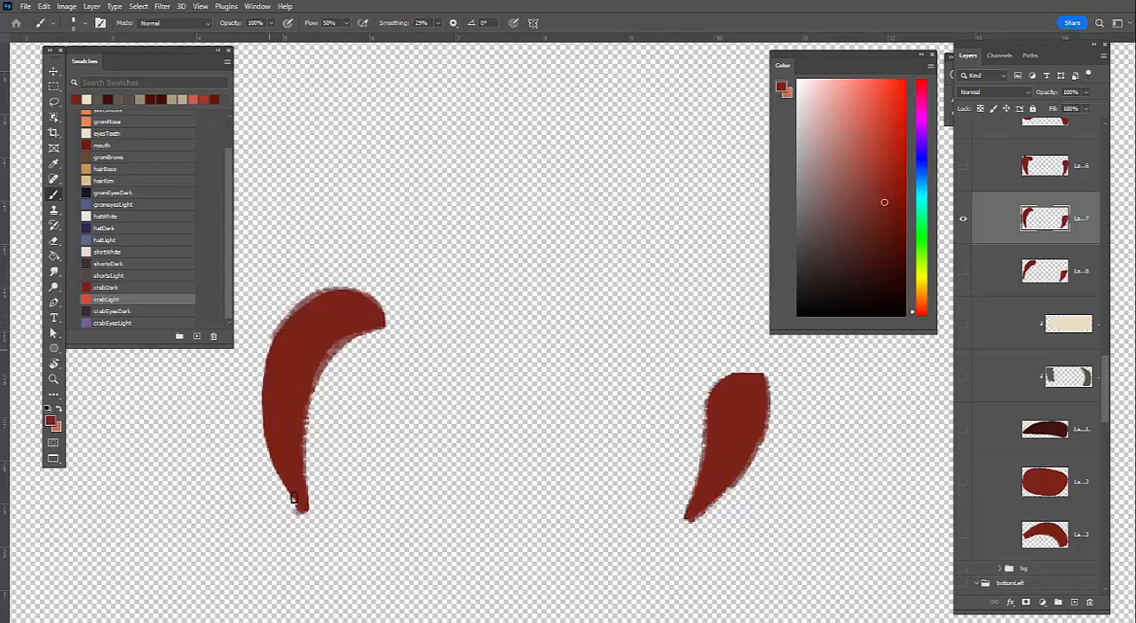
Isolate the leg pair on layer 6 and roughen the right leg's edges with dark red textured strokes
key(alt)
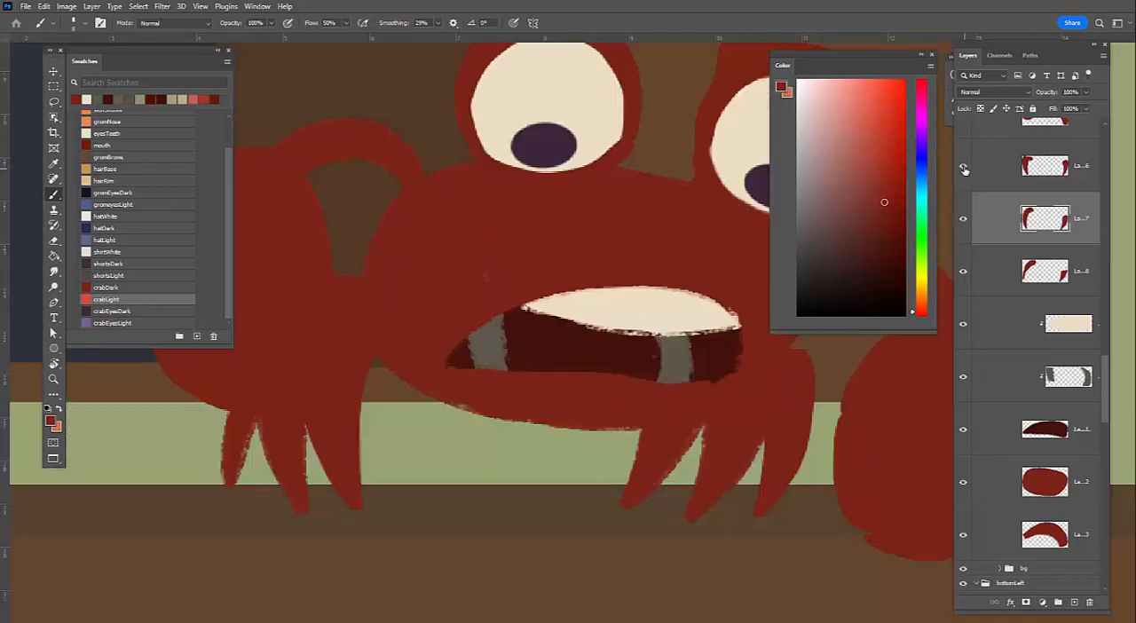
click(964, 169)
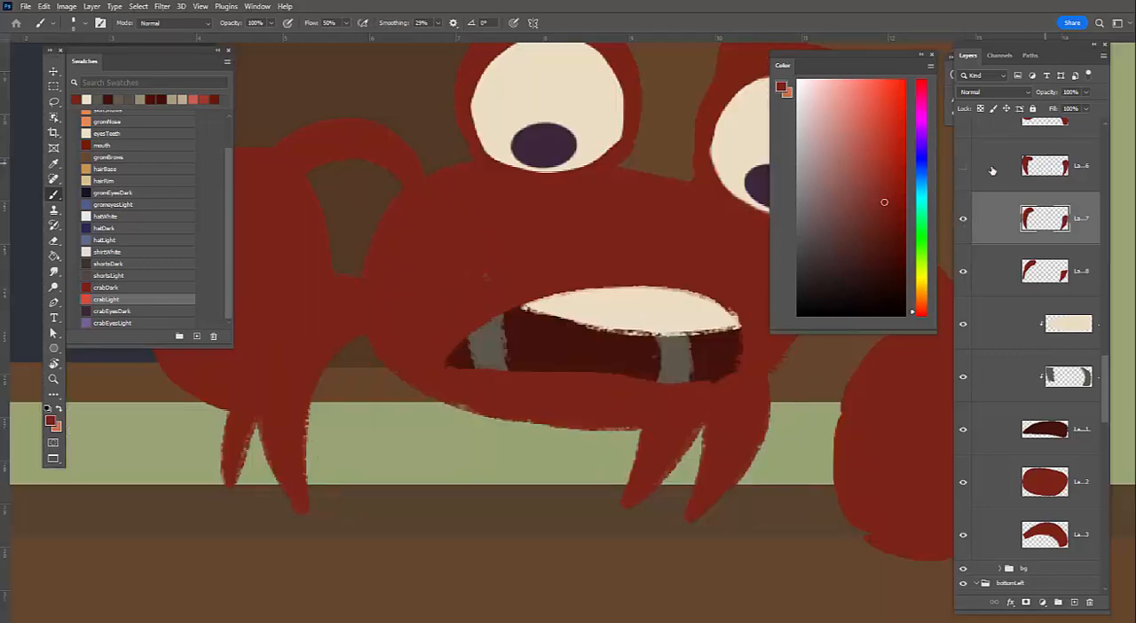
key(ctrl+z)
key(ctrl+z)
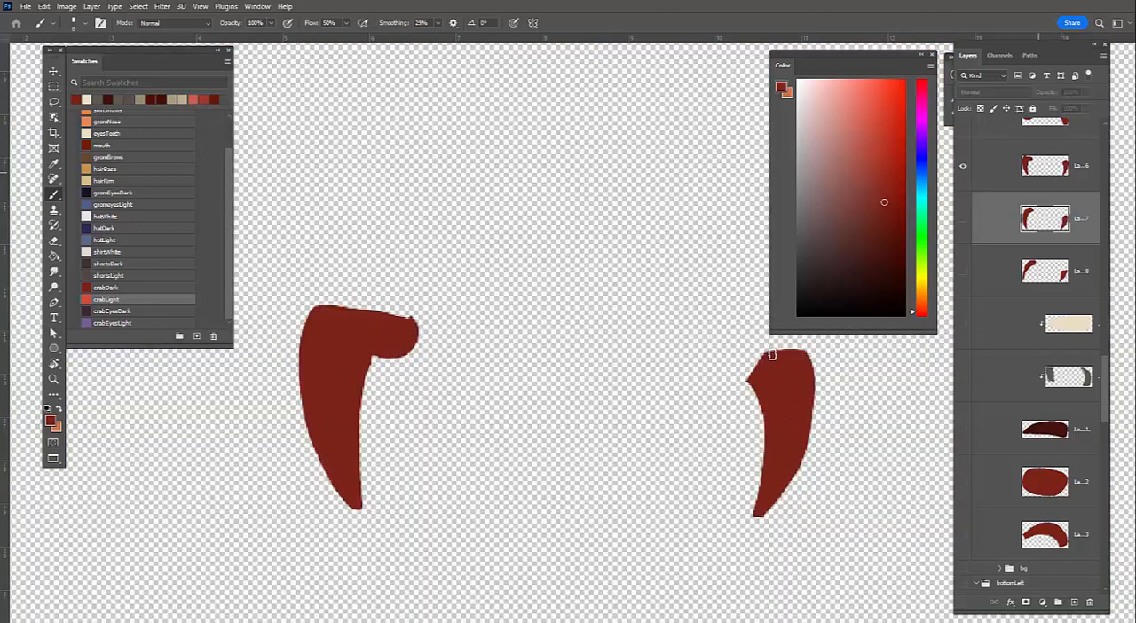
drag(772, 355, 766, 449)
drag(756, 502, 763, 366)
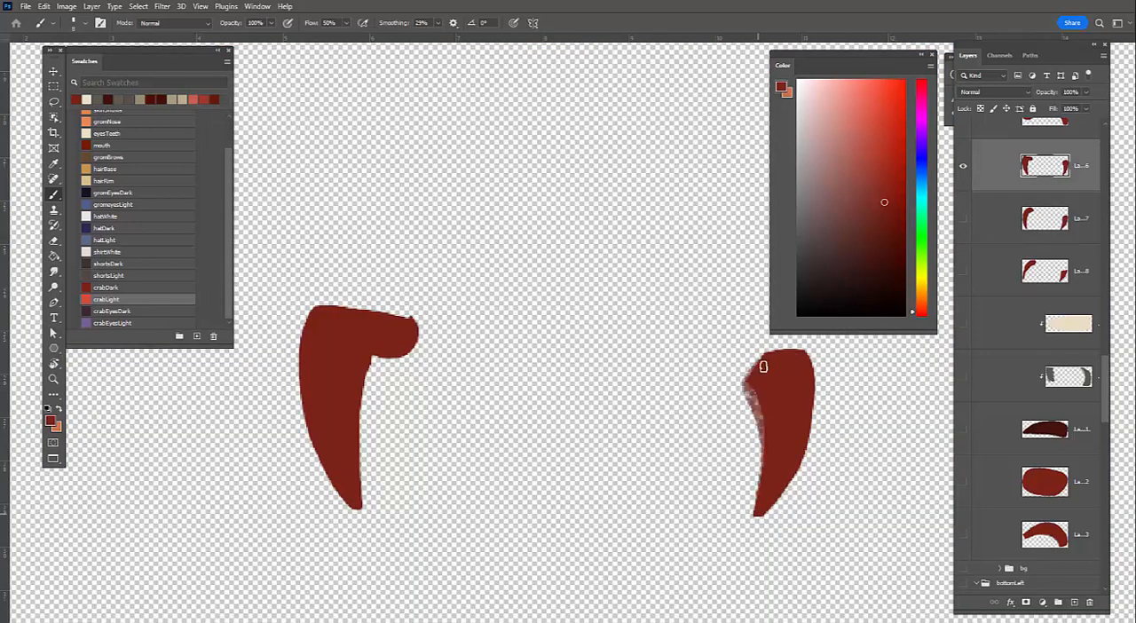
mouse_move(757, 513)
mouse_down()
mouse_move(781, 360)
mouse_move(811, 375)
mouse_up()
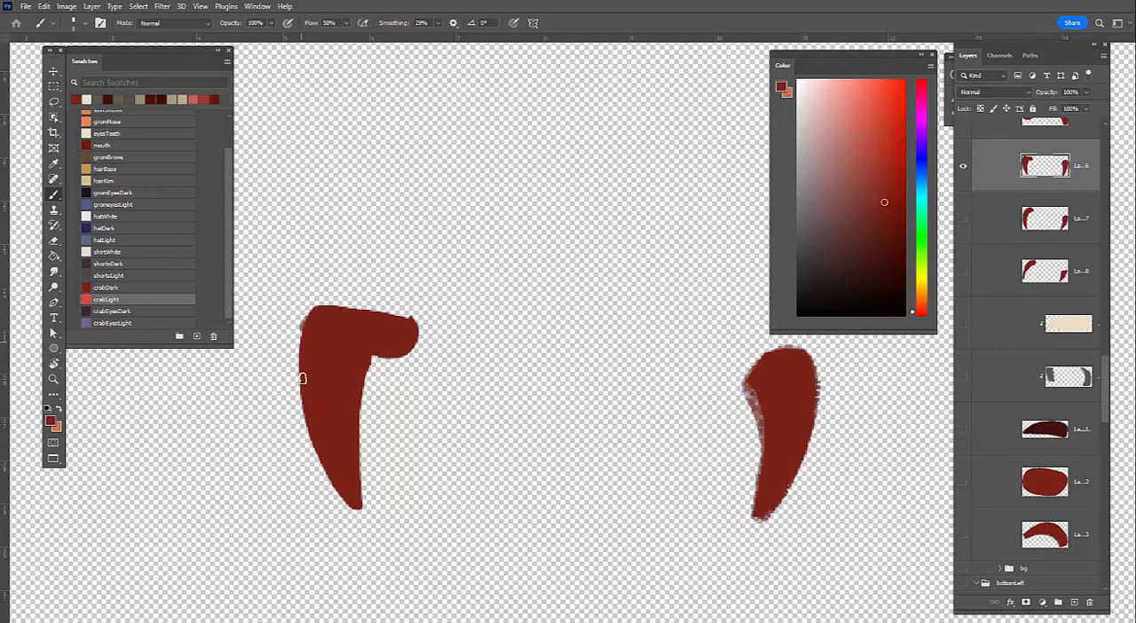
Roughen the outer, inner and upper edges of the left leg on layer 6
drag(302, 378, 353, 509)
drag(371, 353, 360, 507)
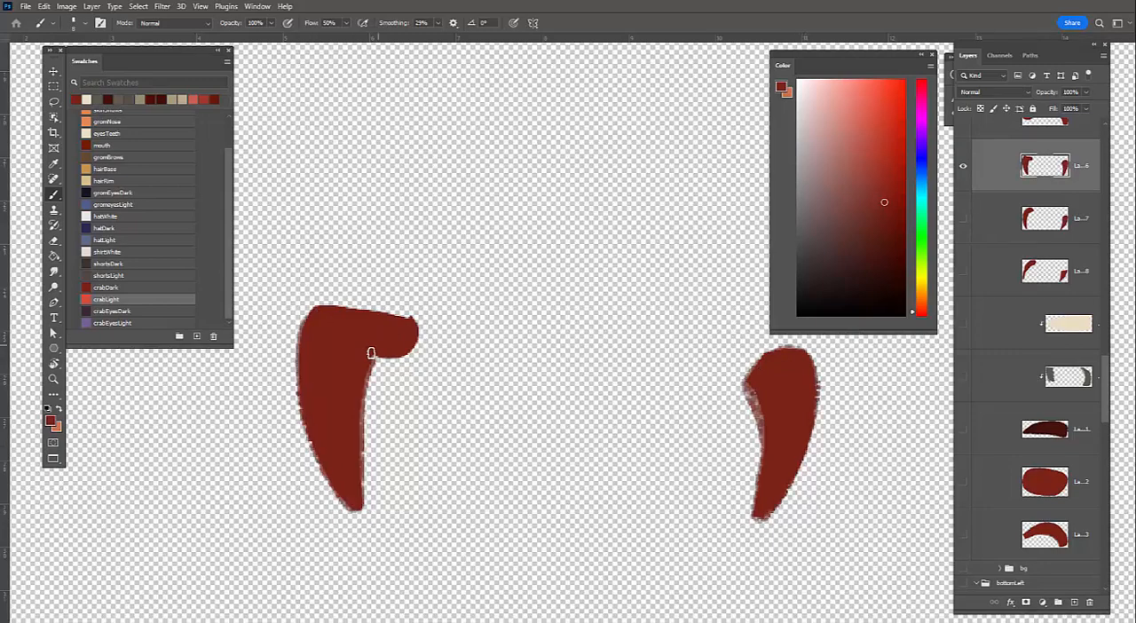
mouse_move(371, 354)
mouse_down()
mouse_move(410, 323)
mouse_move(325, 310)
mouse_up()
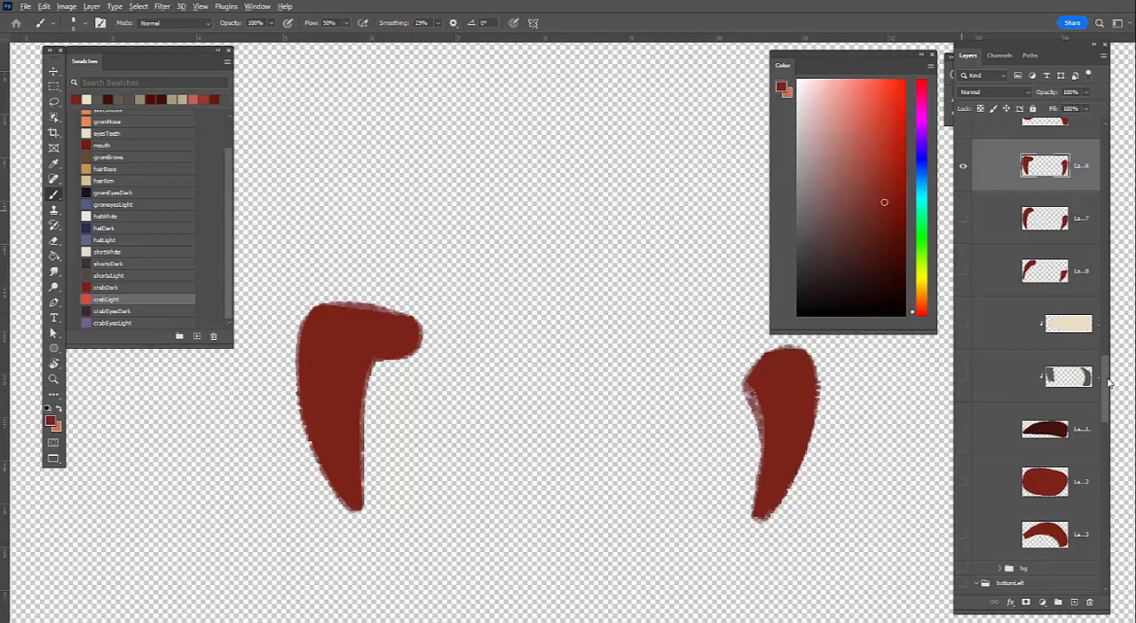
Bring back the other layers, isolate the arched arm on layer 4, and roughen its outline with textured strokes
alt+click(963, 166)
scroll(1029, 355, up, 4)
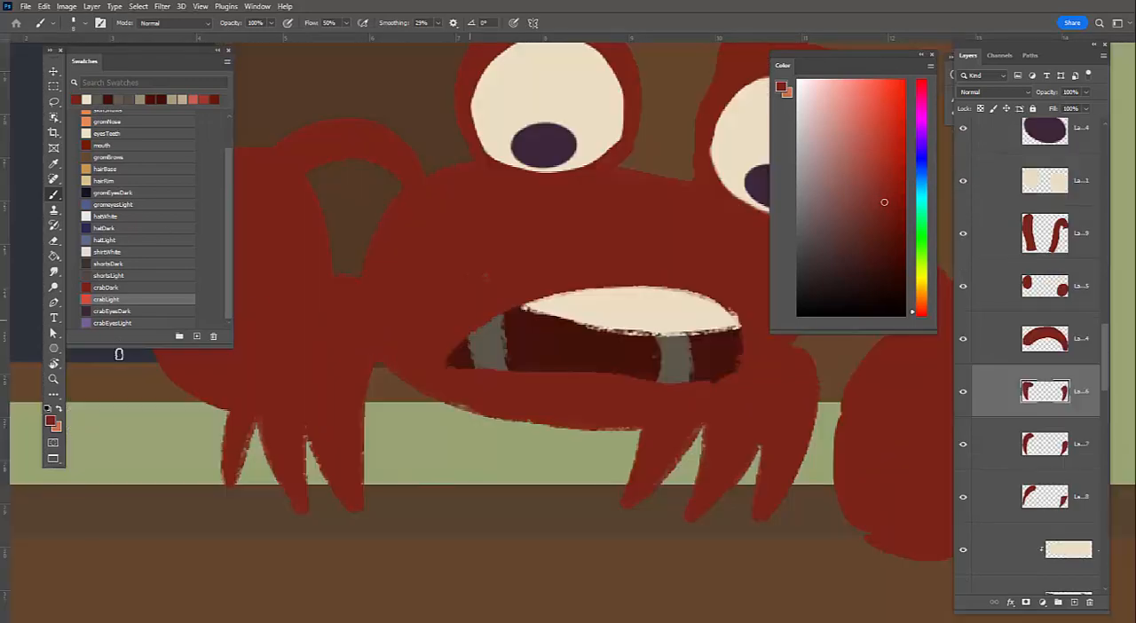
click(1034, 346)
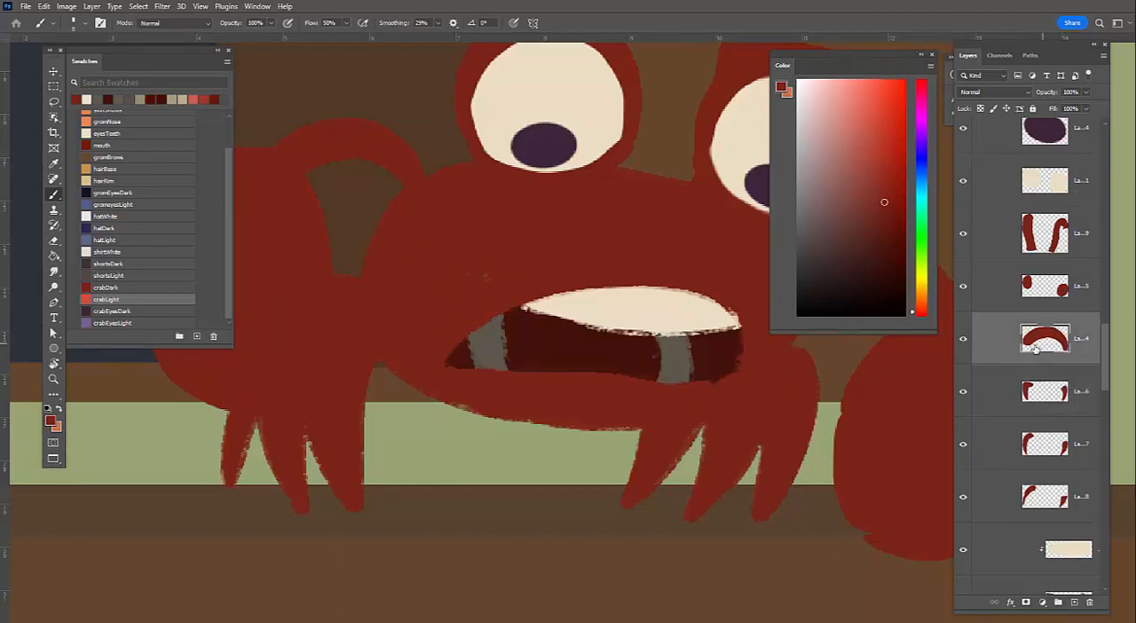
alt+click(964, 320)
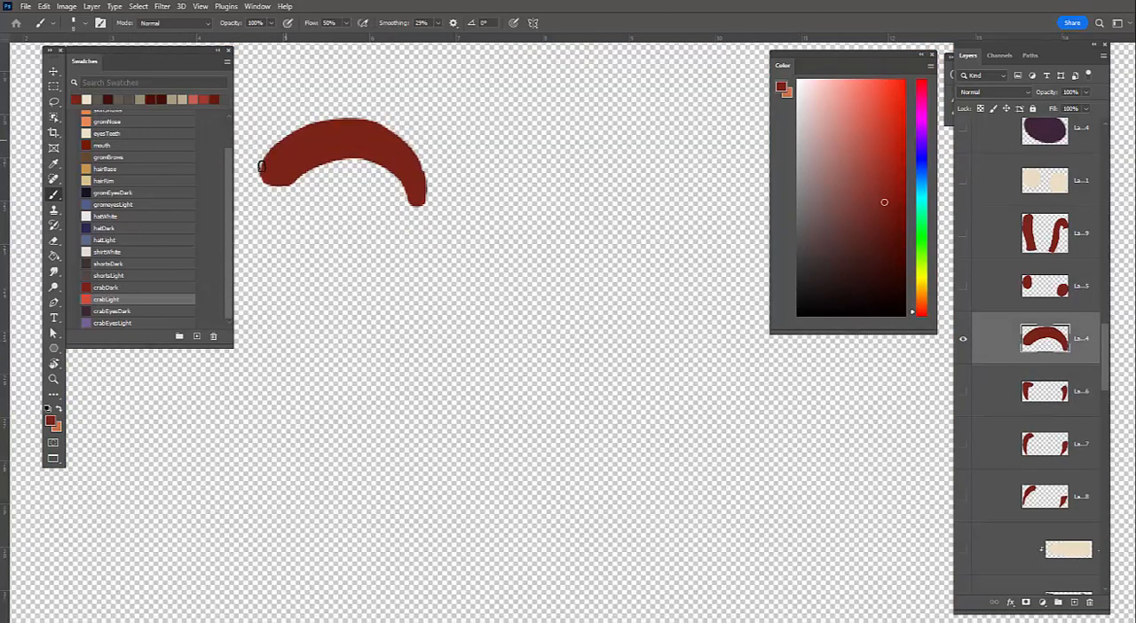
drag(261, 167, 424, 198)
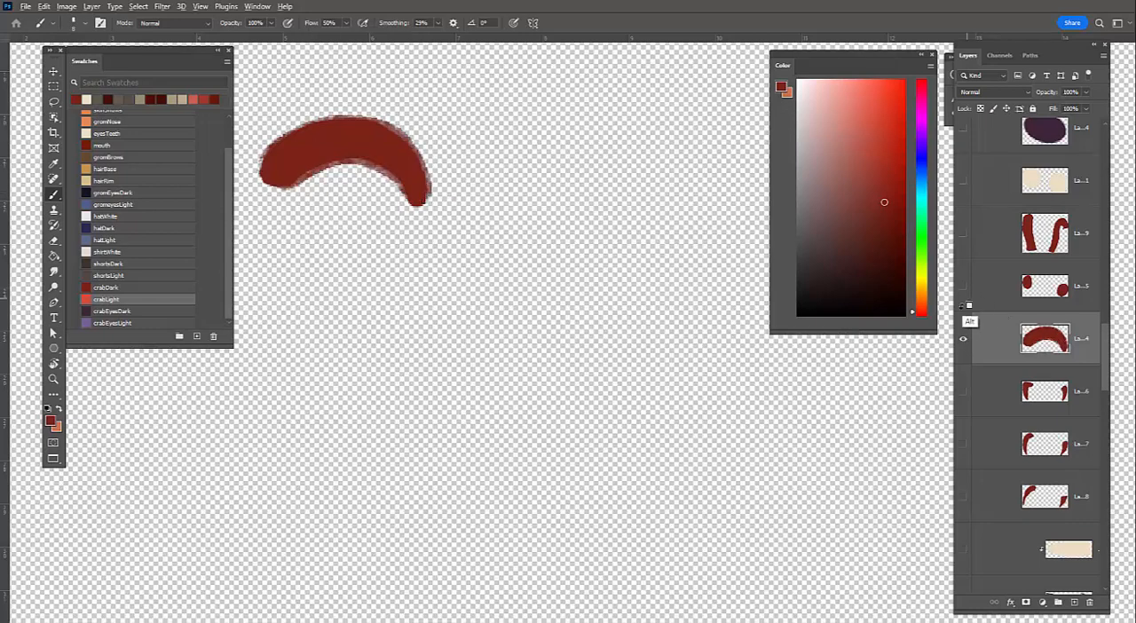
Isolate the round claws layer and roughen the outlines of both claws with dark red textured strokes
alt+click(963, 339)
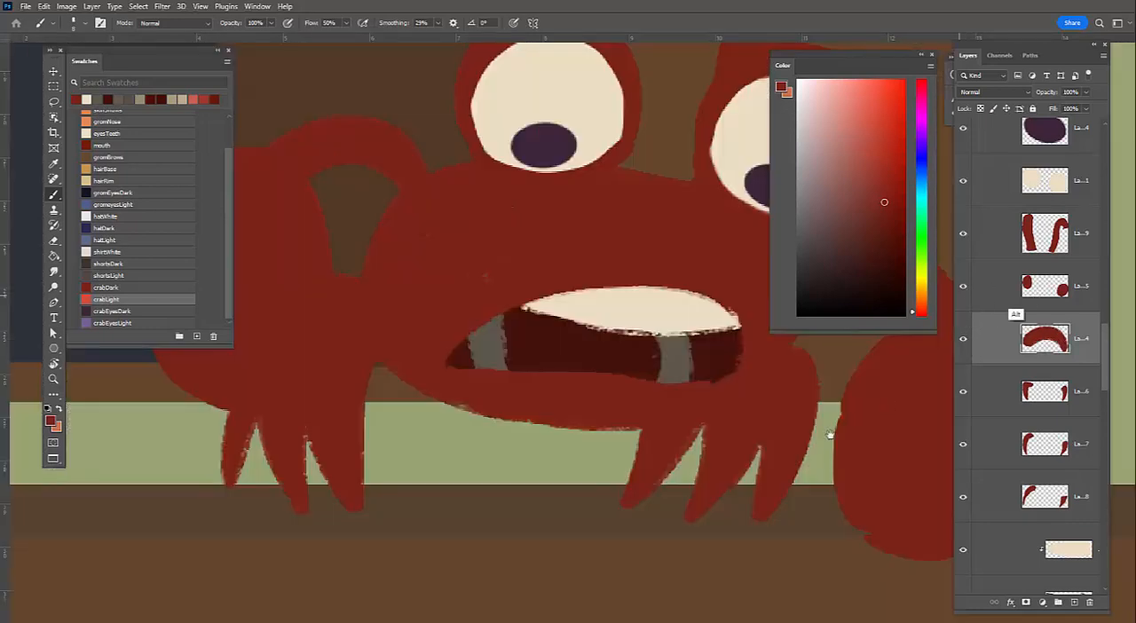
click(1045, 286)
alt+click(963, 286)
drag(905, 344, 590, 316)
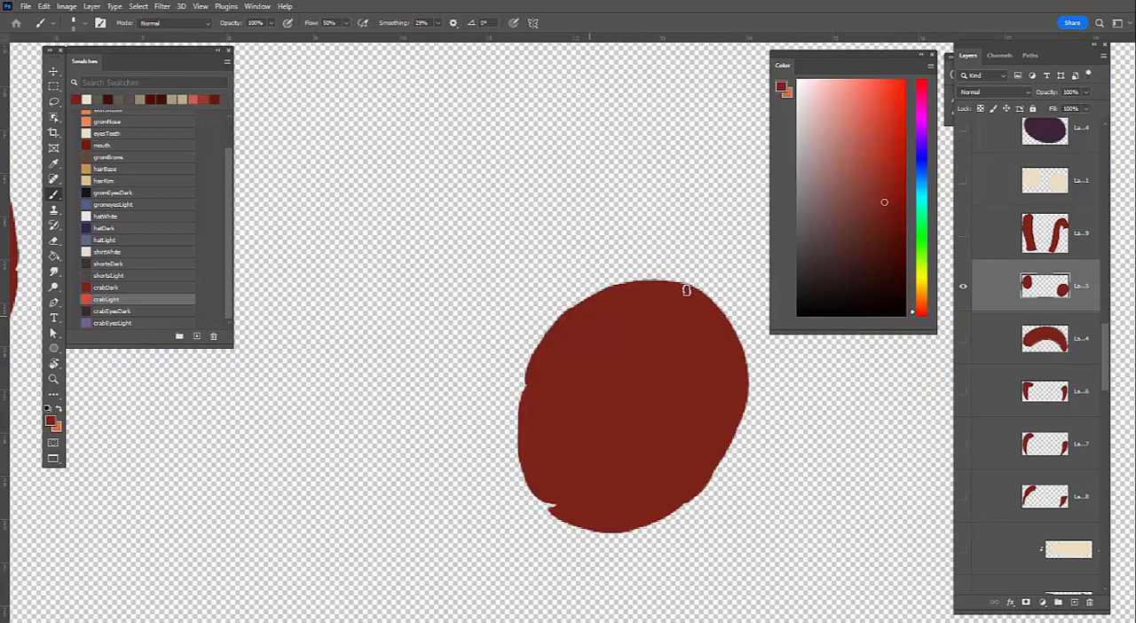
mouse_move(686, 290)
mouse_down()
mouse_move(612, 284)
mouse_move(533, 366)
mouse_move(627, 509)
mouse_up()
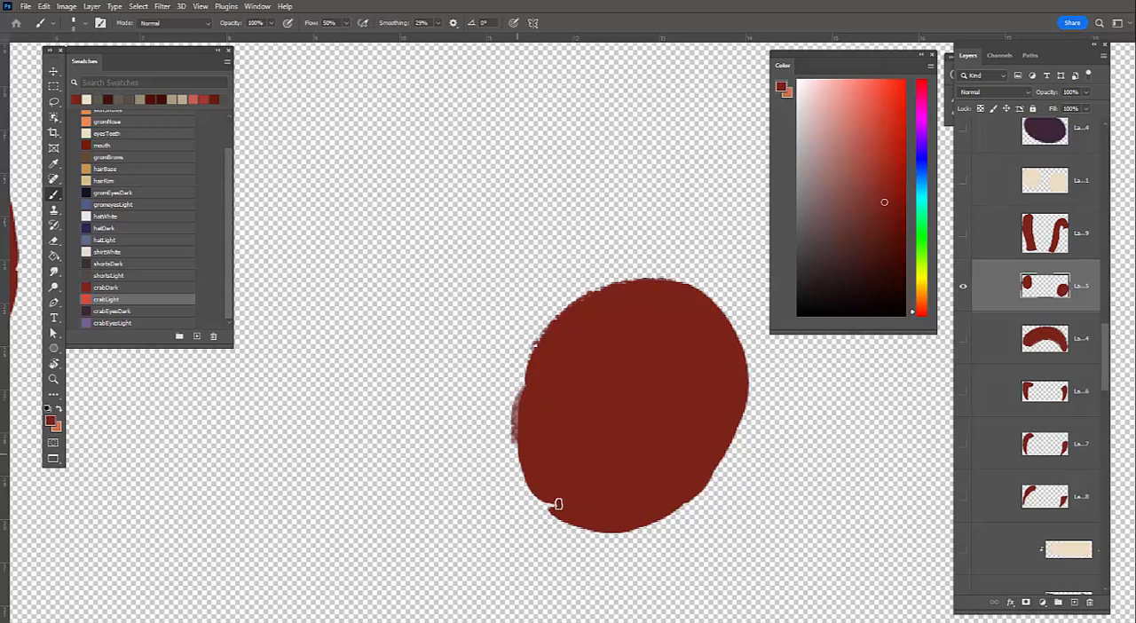
mouse_move(557, 504)
mouse_down()
mouse_move(612, 529)
mouse_move(659, 520)
mouse_move(700, 489)
mouse_move(731, 446)
mouse_move(747, 390)
mouse_move(721, 310)
mouse_up()
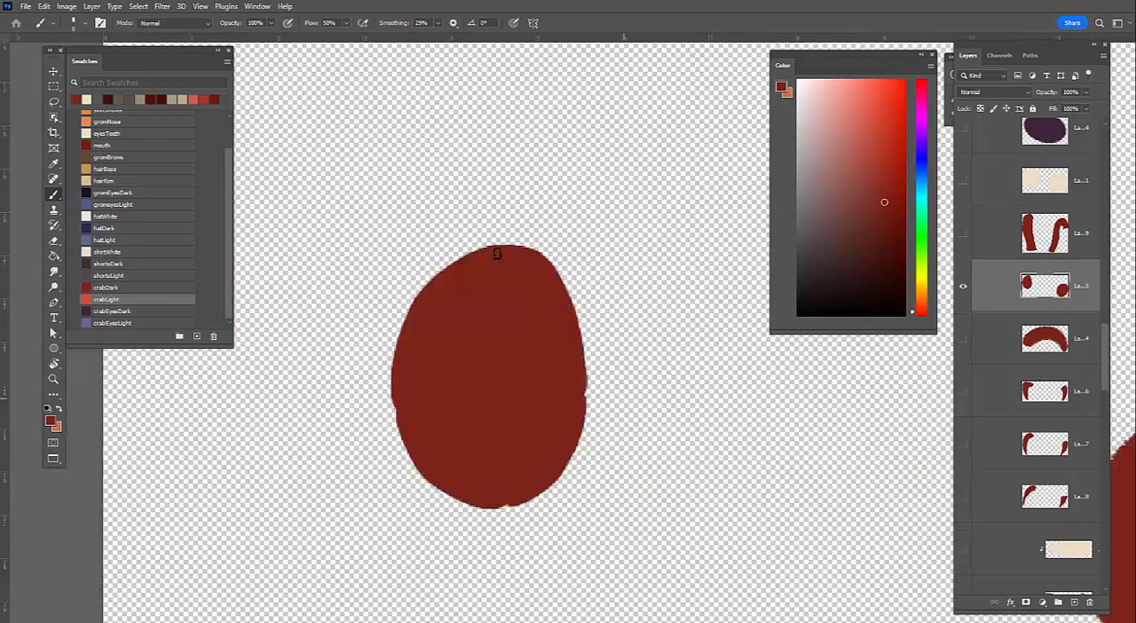
mouse_move(497, 253)
mouse_down()
mouse_move(421, 419)
mouse_move(406, 404)
mouse_move(527, 506)
mouse_move(508, 502)
mouse_move(591, 414)
mouse_up()
mouse_move(582, 456)
mouse_down()
mouse_move(585, 403)
mouse_move(497, 246)
mouse_up()
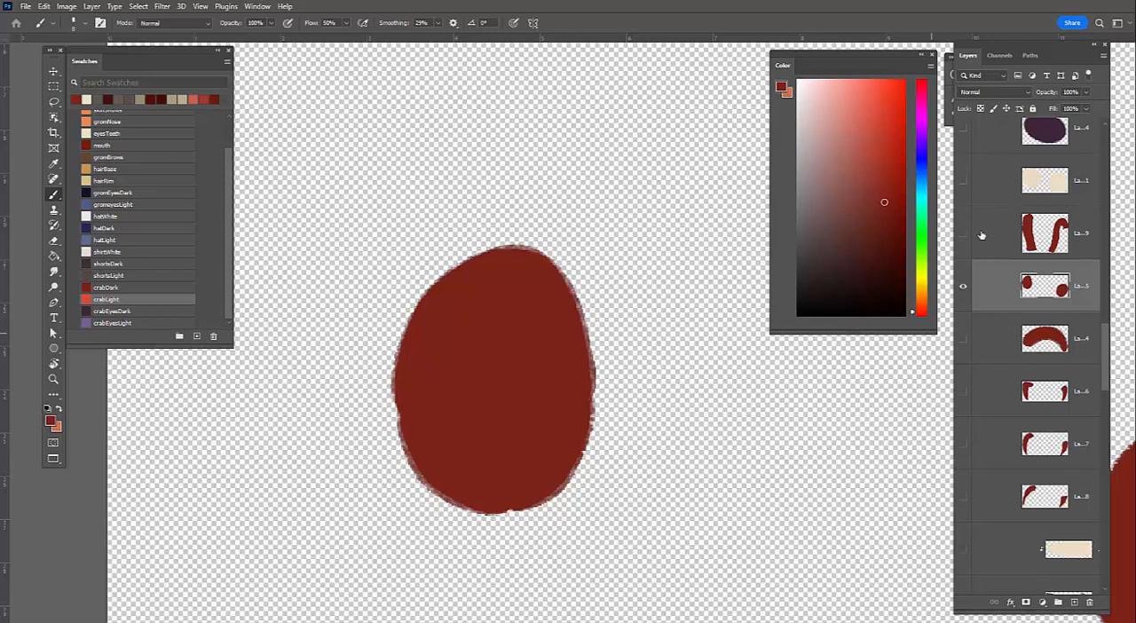
Isolate the eye stalks layer and roughen the outer and inner edges of the hooked right stalk
key(alt+bracketright)
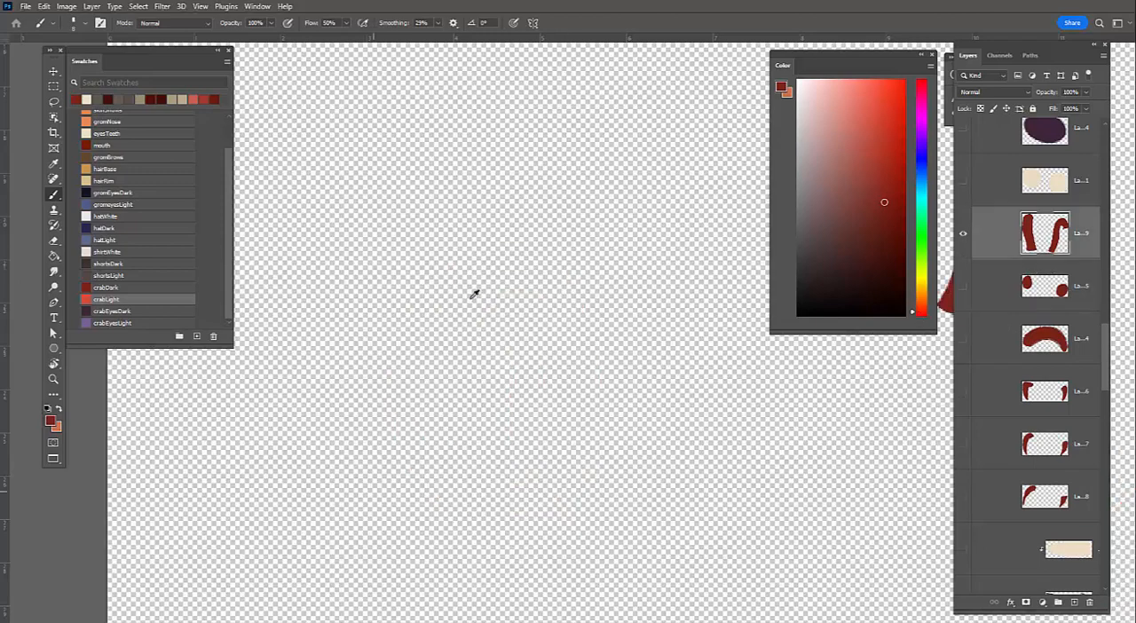
mouse_move(763, 207)
mouse_down()
mouse_move(469, 300)
mouse_move(520, 328)
mouse_move(400, 472)
mouse_up()
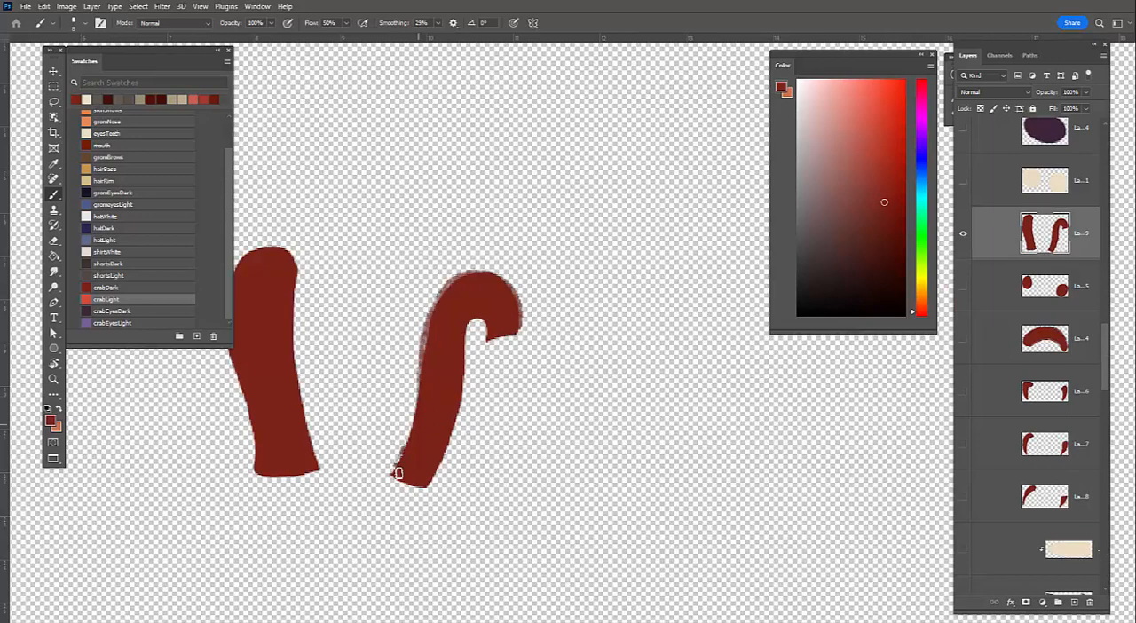
drag(417, 397, 398, 471)
drag(471, 344, 428, 489)
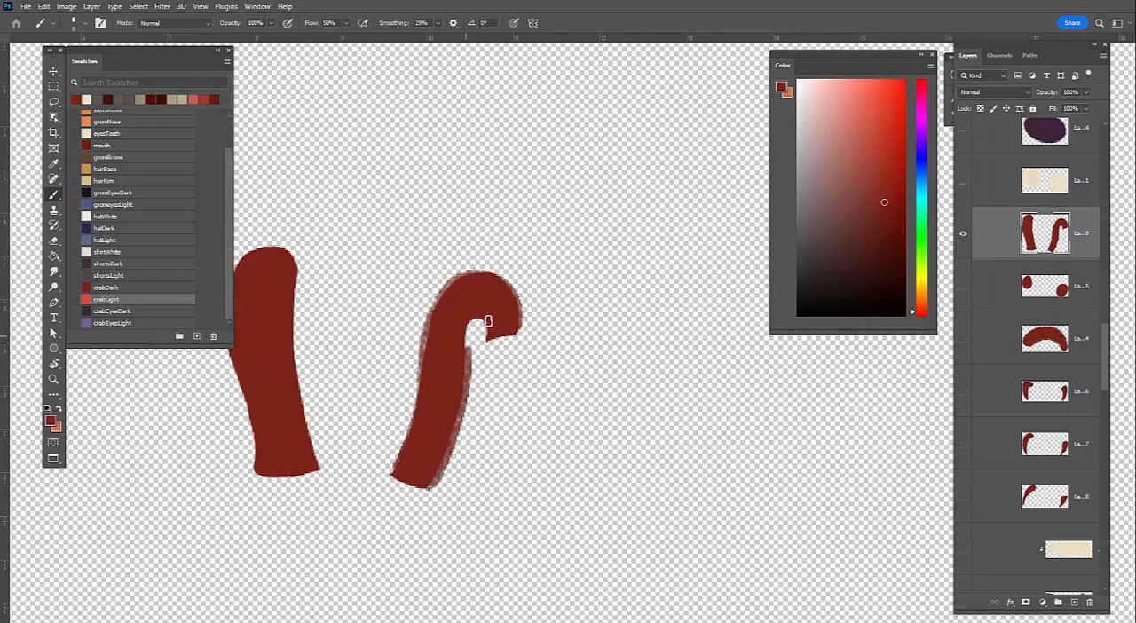
mouse_move(488, 316)
mouse_down()
mouse_move(470, 347)
mouse_move(516, 287)
mouse_up()
Roughen the edges of the straighter left eye stalk with dark red textured strokes
drag(466, 379, 705, 404)
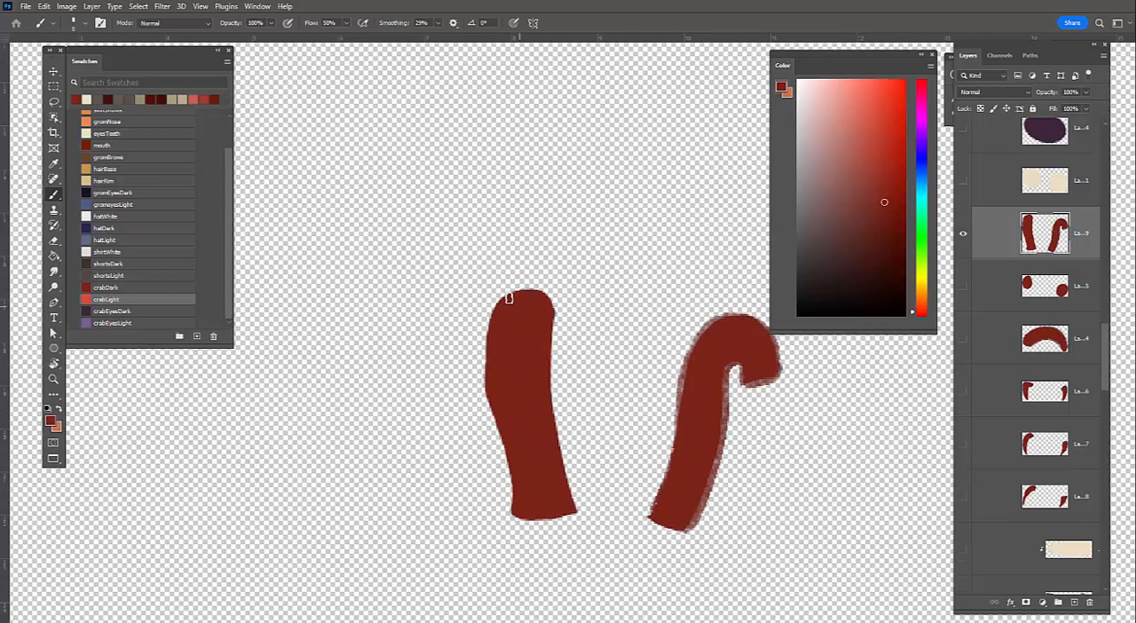
mouse_move(504, 301)
mouse_down()
mouse_move(484, 389)
mouse_move(511, 506)
mouse_up()
mouse_move(509, 294)
mouse_down()
mouse_move(553, 327)
mouse_move(576, 506)
mouse_move(513, 518)
mouse_up()
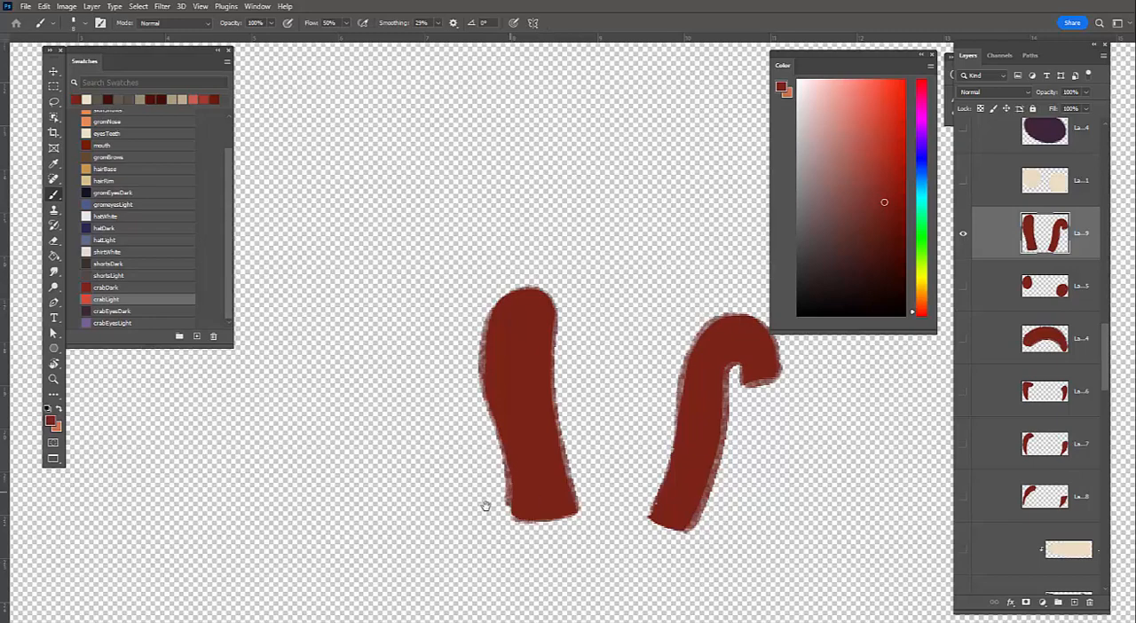
Isolate the cream eyeballs layer to examine both circles, and bring the other layers back
drag(732, 408, 511, 403)
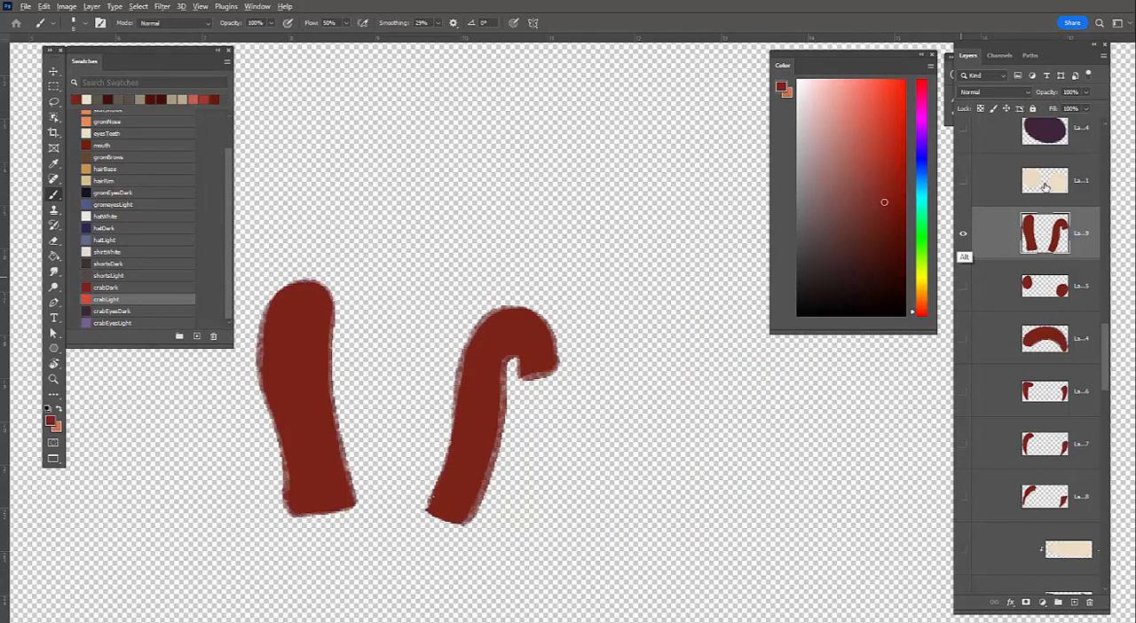
alt+click(963, 181)
click(1080, 181)
drag(751, 489, 759, 410)
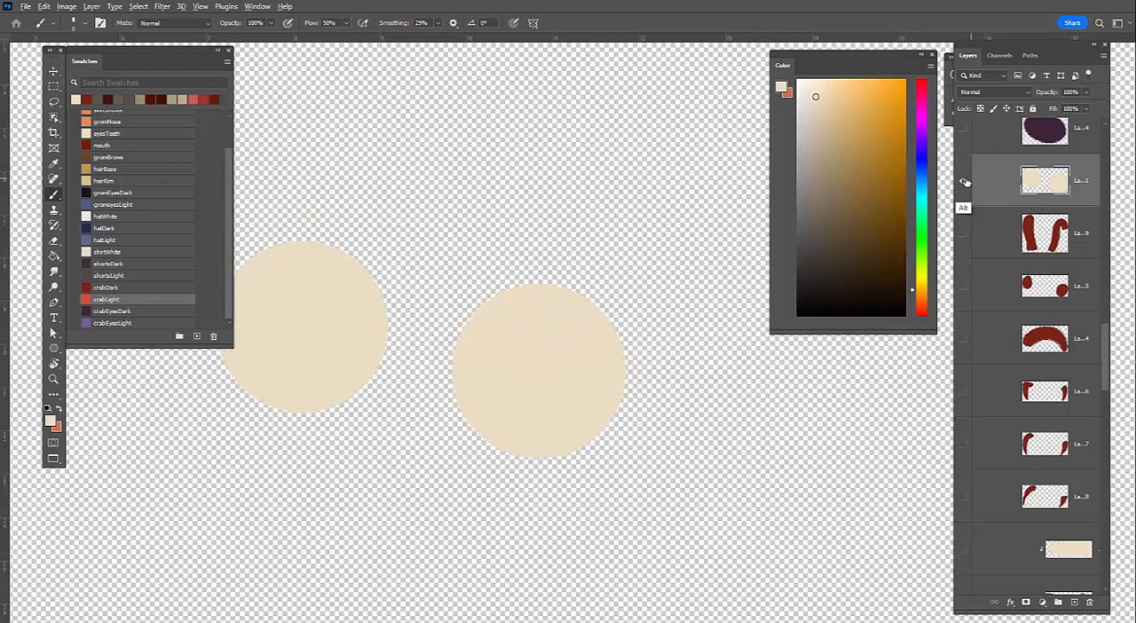
alt+click(964, 182)
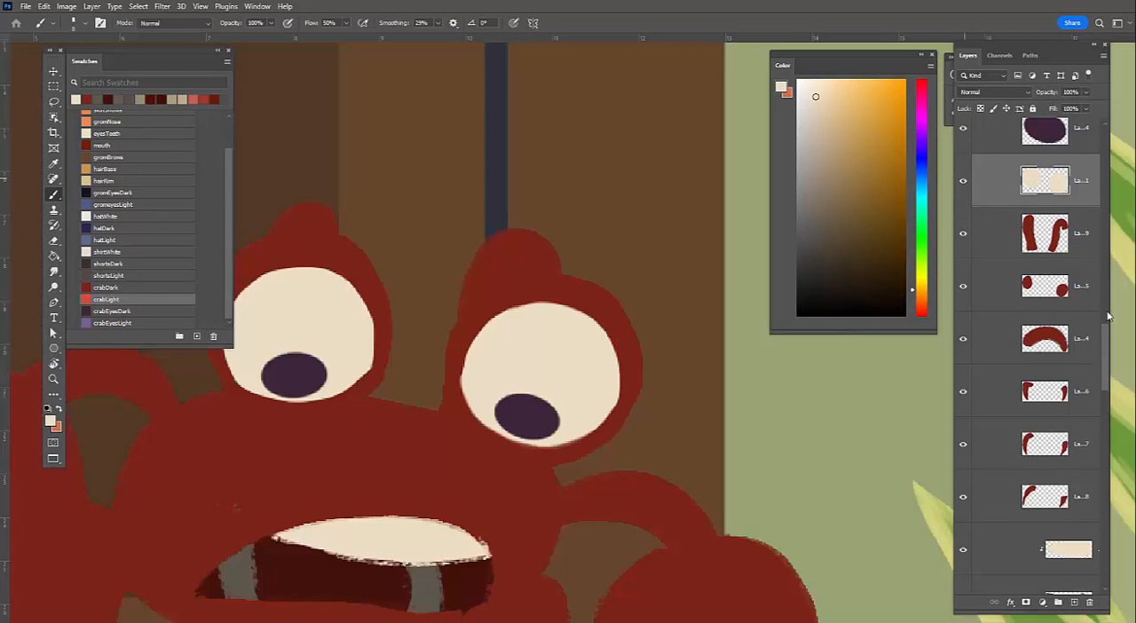
Select the right pupil's layer, sample its dark purple, and roughen the pupil's outline with textured strokes
scroll(1043, 451, up, 4)
scroll(990, 435, up, 2)
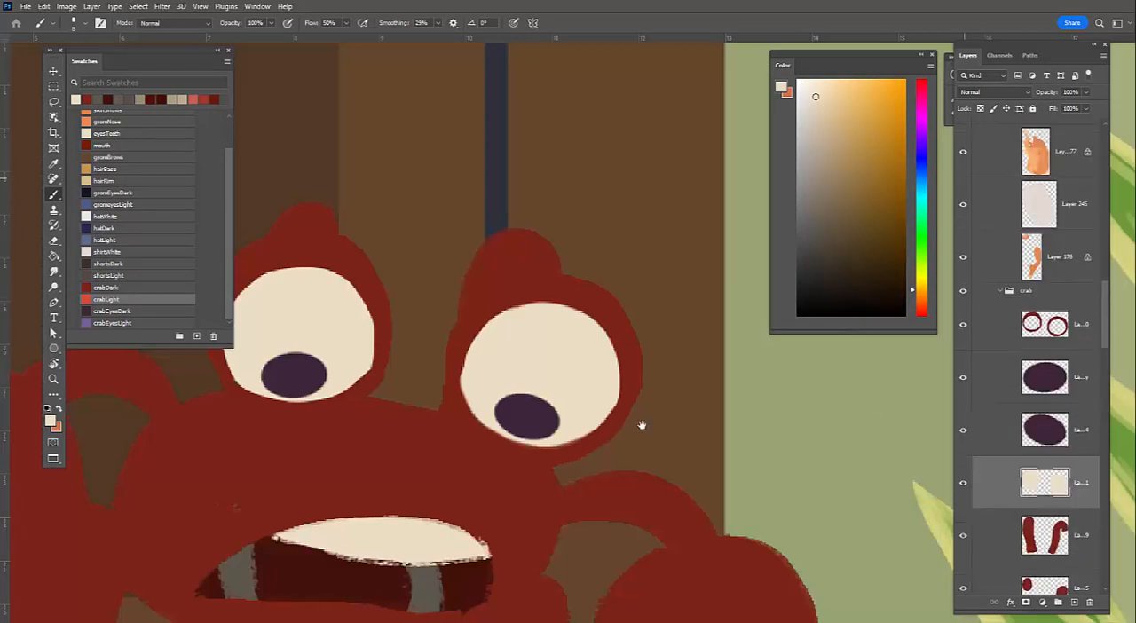
key(alt+bracketright)
drag(598, 380, 614, 331)
key(z)
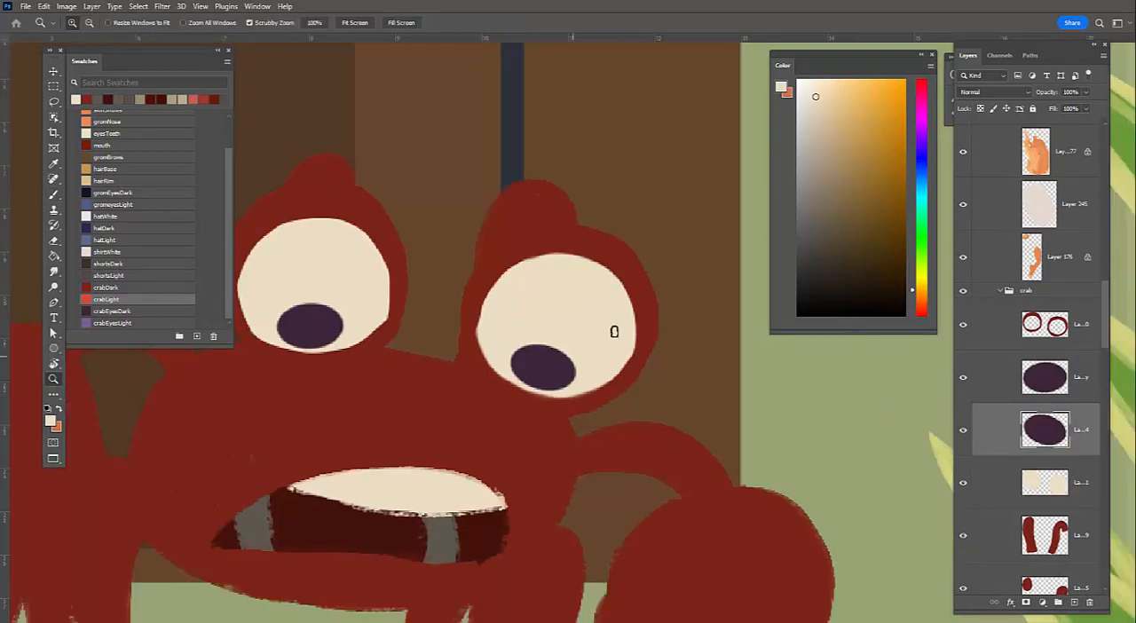
key(b)
alt+click(558, 356)
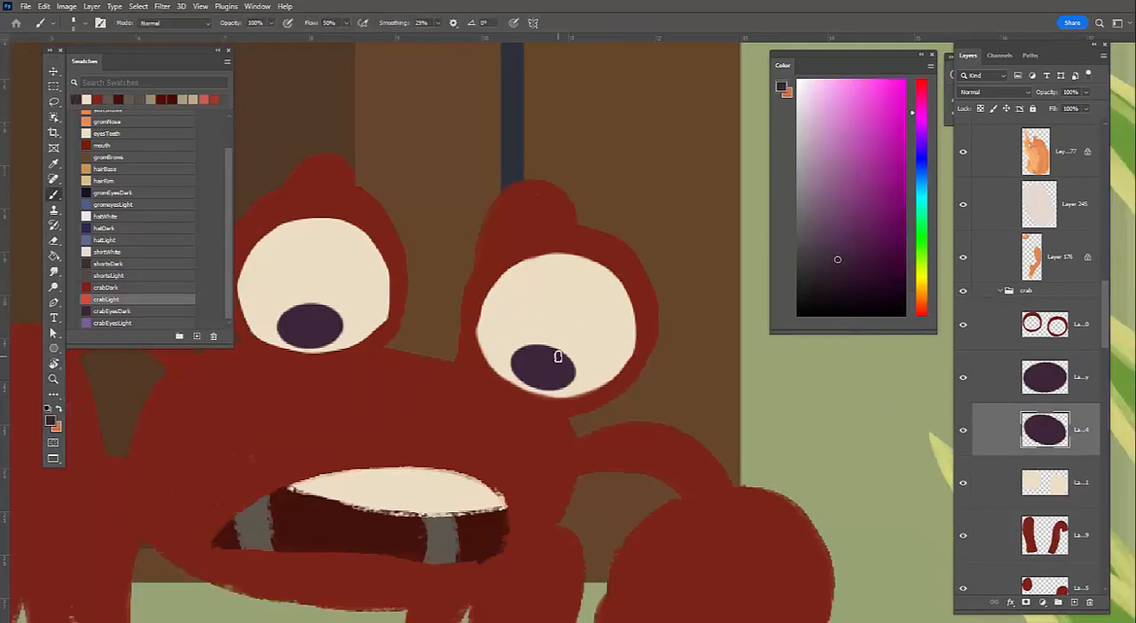
mouse_move(551, 348)
mouse_down()
mouse_move(515, 365)
mouse_move(573, 380)
mouse_up()
Roughen the left pupil's outline on its own layer with dark purple strokes, and touch up the right pupil
drag(323, 311, 307, 316)
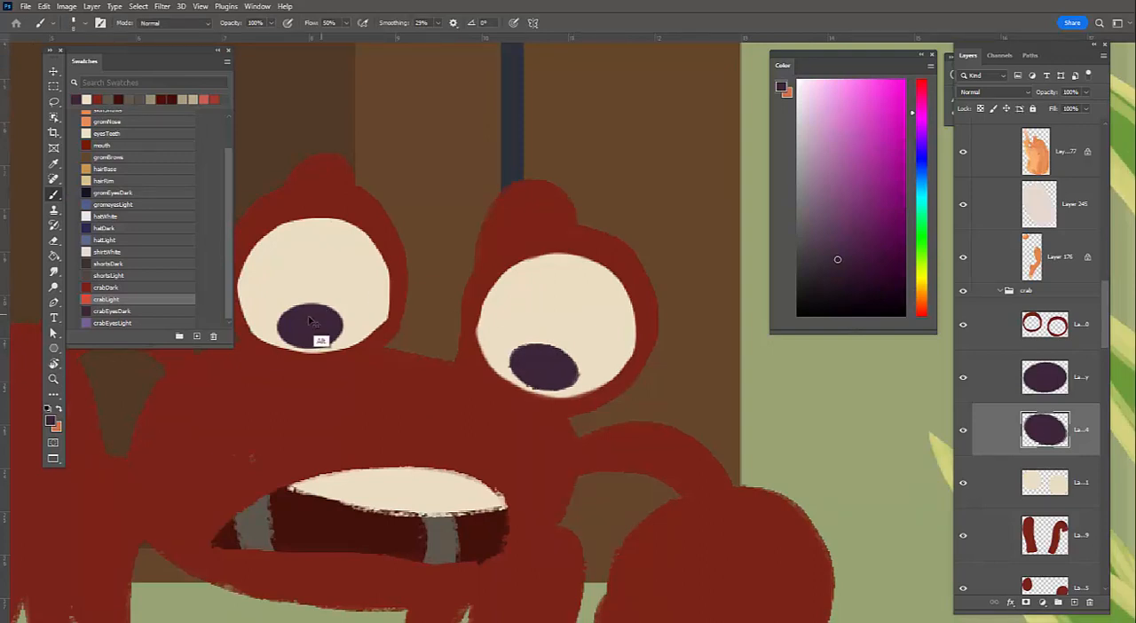
key(ctrl+z)
ctrl+click(321, 332)
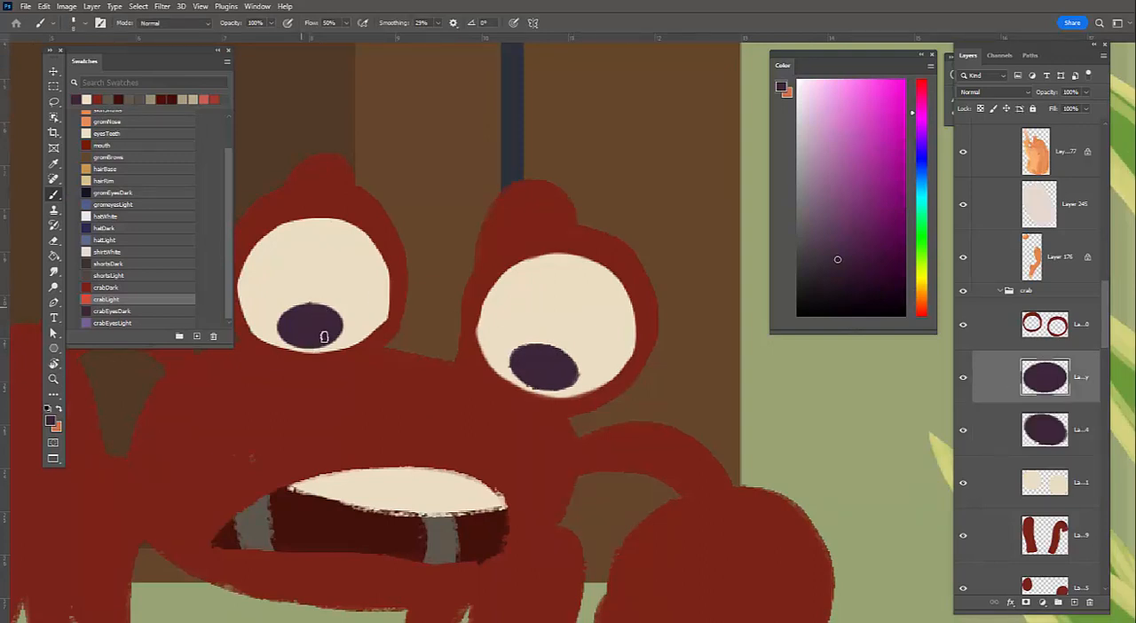
mouse_move(290, 335)
mouse_down()
mouse_move(324, 312)
mouse_move(339, 329)
mouse_move(292, 316)
mouse_move(339, 330)
mouse_up()
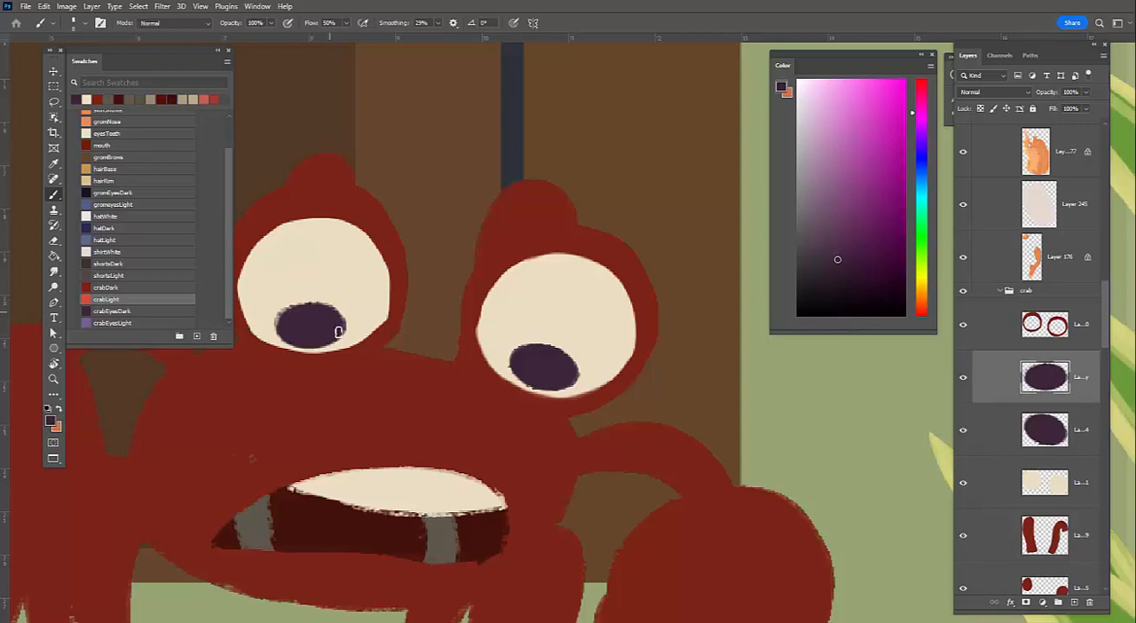
drag(535, 357, 573, 364)
ctrl+click(573, 365)
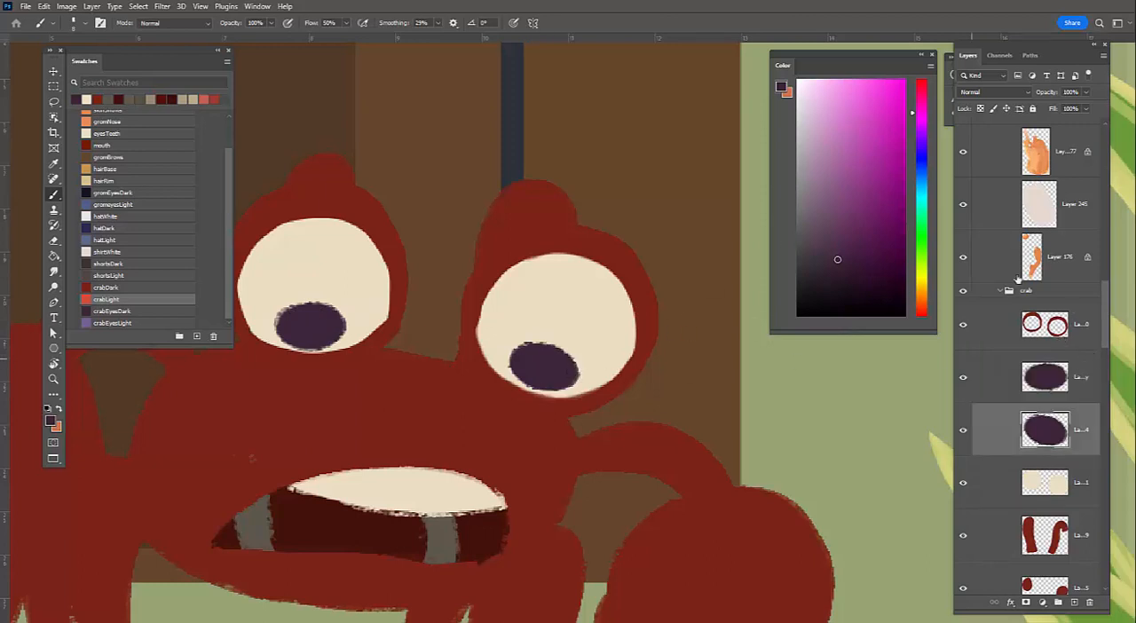
Isolate the eye rims layer, sample its dark red, and roughen the right rim's outer and inner edges
click(969, 326)
alt+click(964, 325)
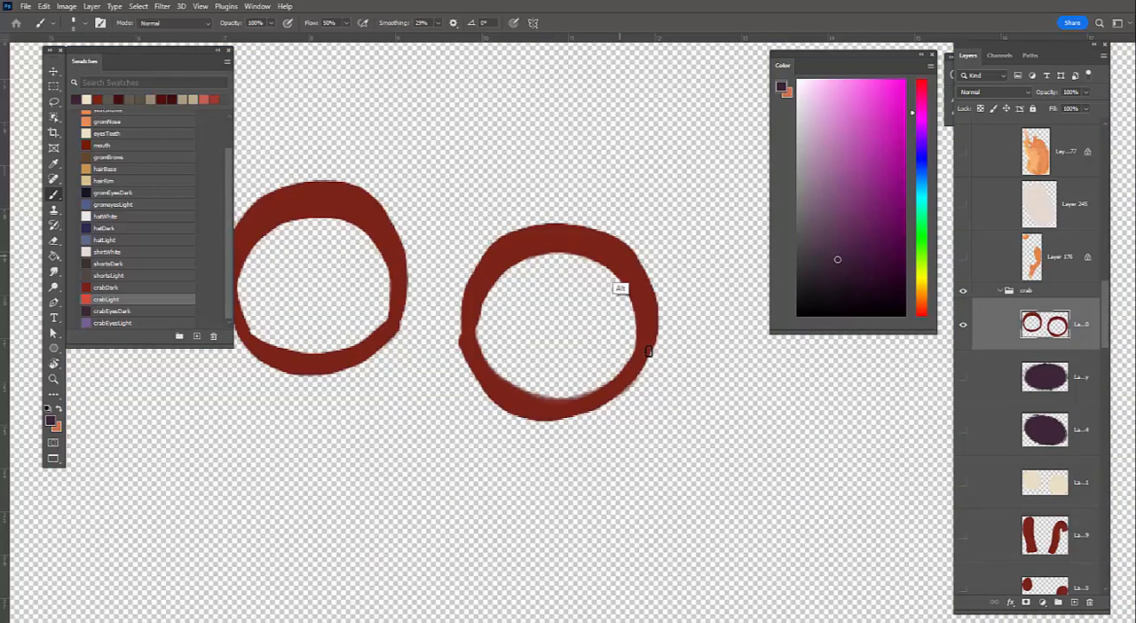
alt+click(647, 352)
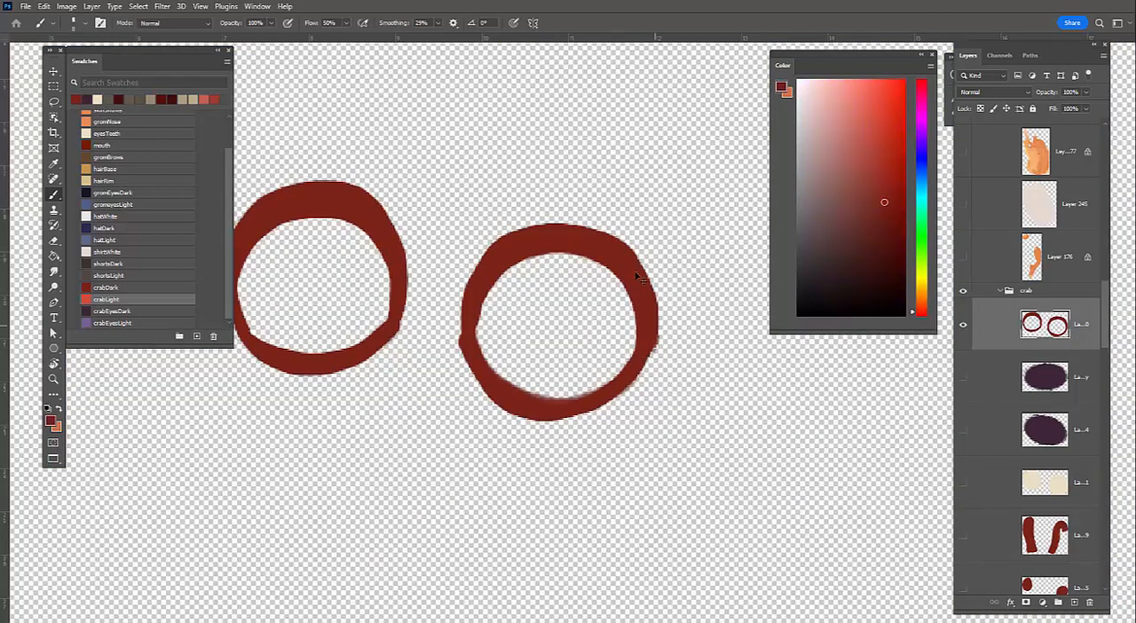
drag(658, 331, 626, 239)
key(ctrl+z)
mouse_move(650, 358)
mouse_down()
mouse_move(480, 272)
mouse_move(541, 233)
mouse_move(466, 318)
mouse_move(469, 304)
mouse_move(637, 383)
mouse_move(513, 407)
mouse_move(495, 396)
mouse_move(634, 369)
mouse_up()
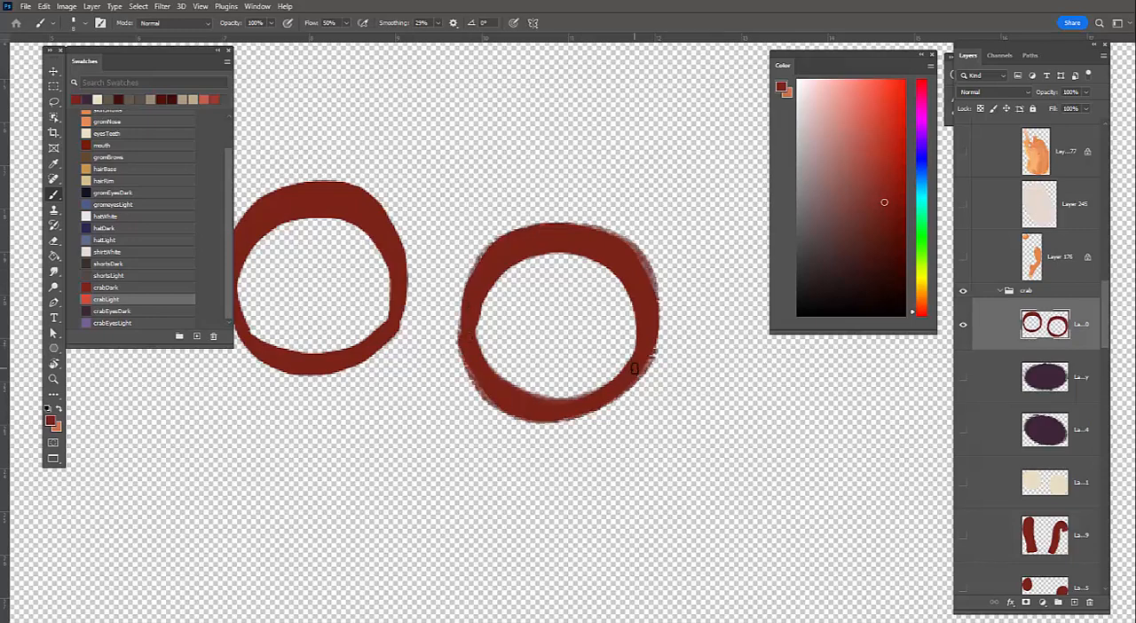
mouse_move(620, 277)
mouse_down()
mouse_move(530, 263)
mouse_move(476, 334)
mouse_move(557, 396)
mouse_move(619, 362)
mouse_move(848, 406)
mouse_up()
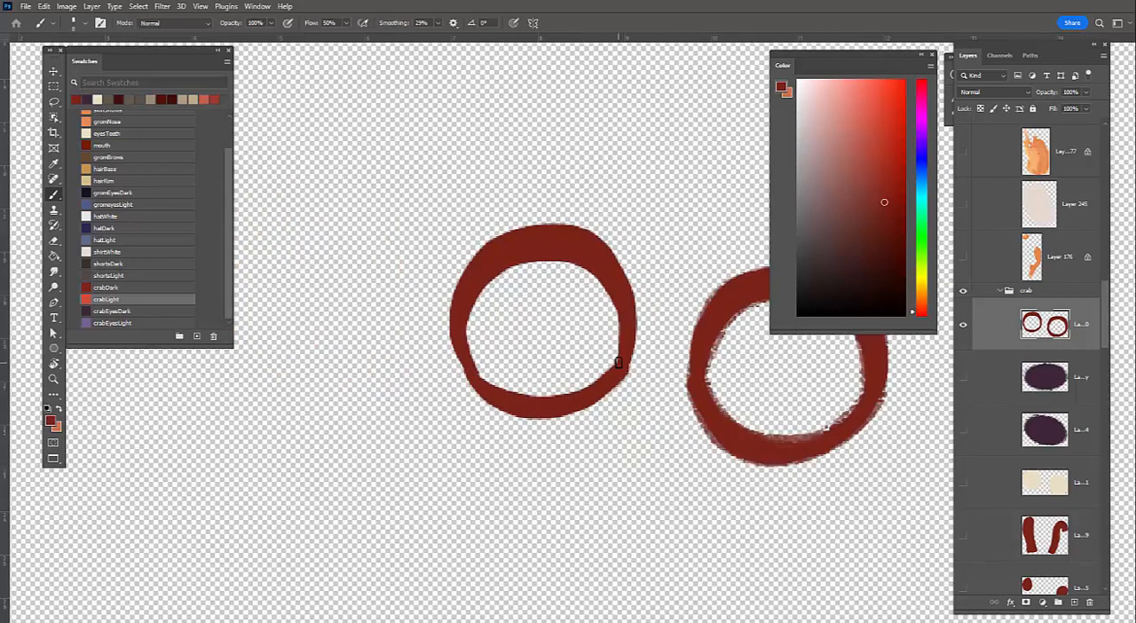
Roughen the inner and outer edges of the left eye rim with dark red textured strokes
mouse_move(618, 360)
mouse_down()
mouse_move(614, 296)
mouse_move(517, 265)
mouse_move(468, 347)
mouse_move(513, 390)
mouse_up()
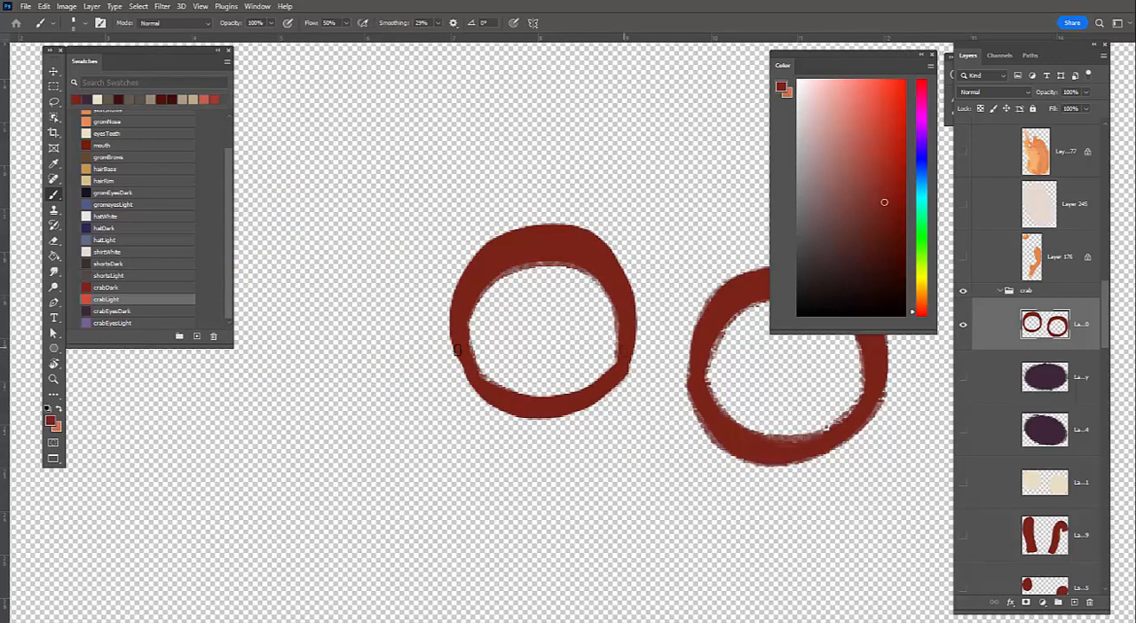
drag(620, 359, 487, 382)
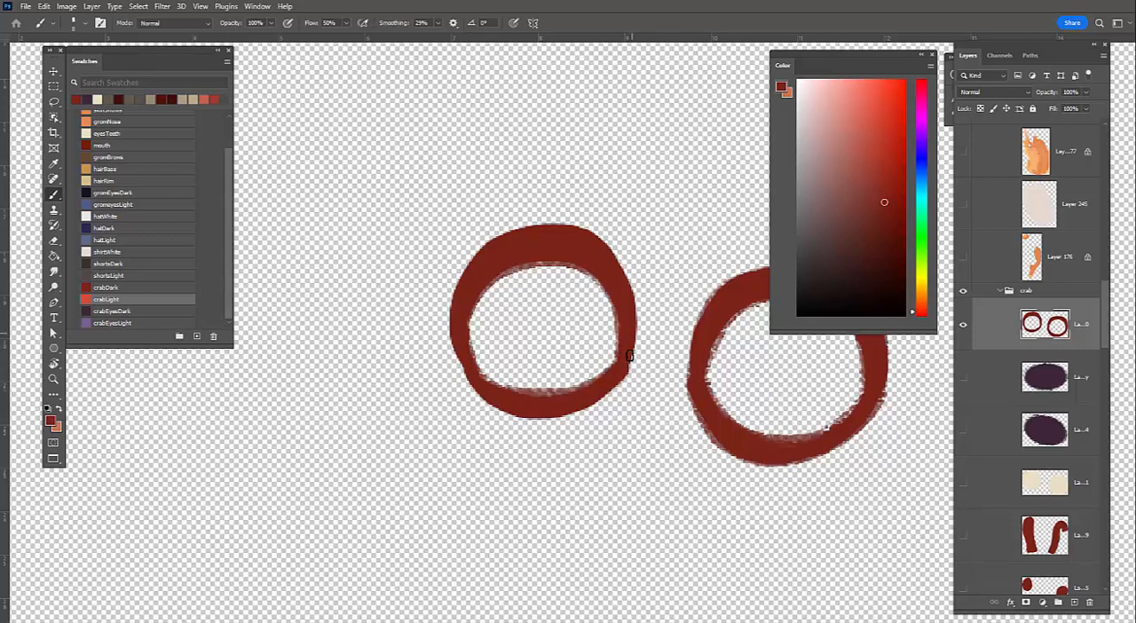
mouse_move(632, 336)
mouse_down()
mouse_move(582, 228)
mouse_move(454, 300)
mouse_up()
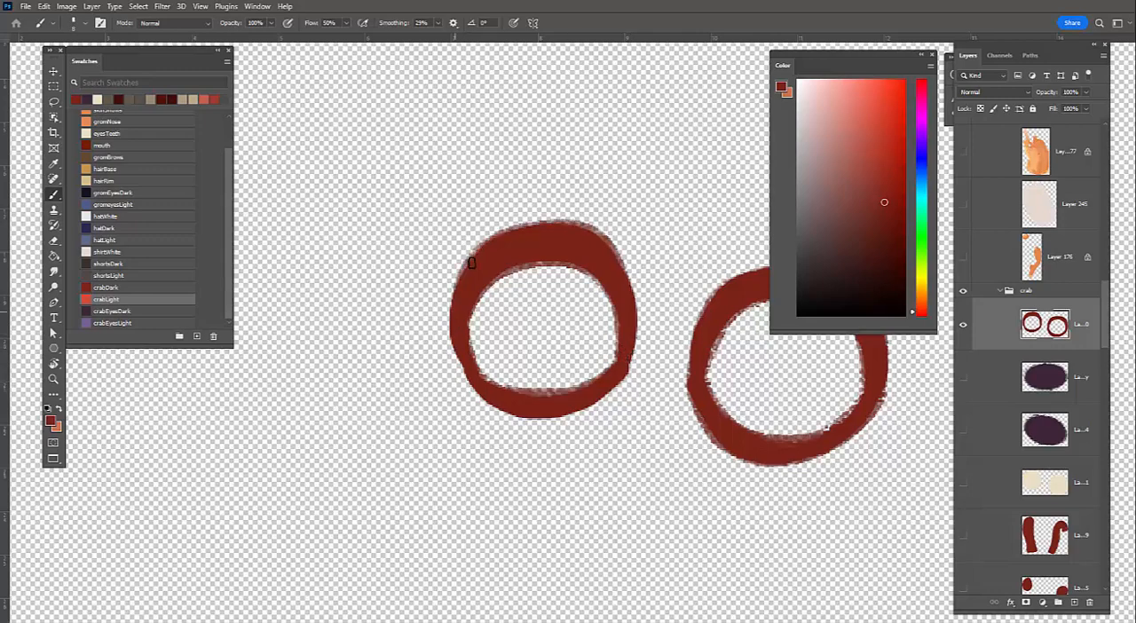
drag(477, 375, 524, 424)
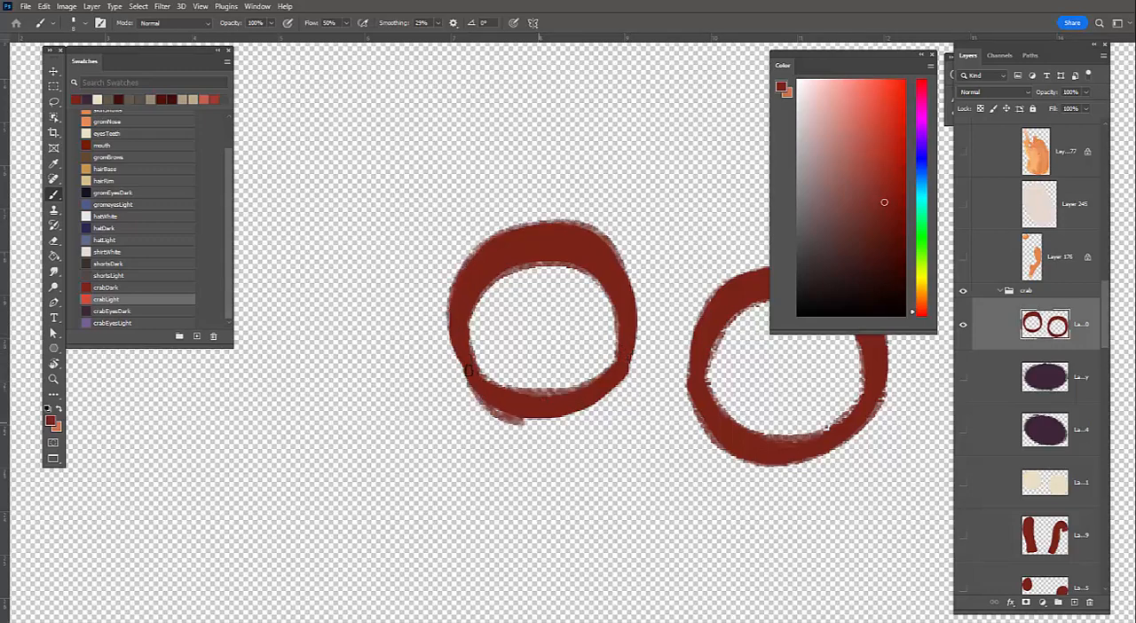
key(ctrl+z)
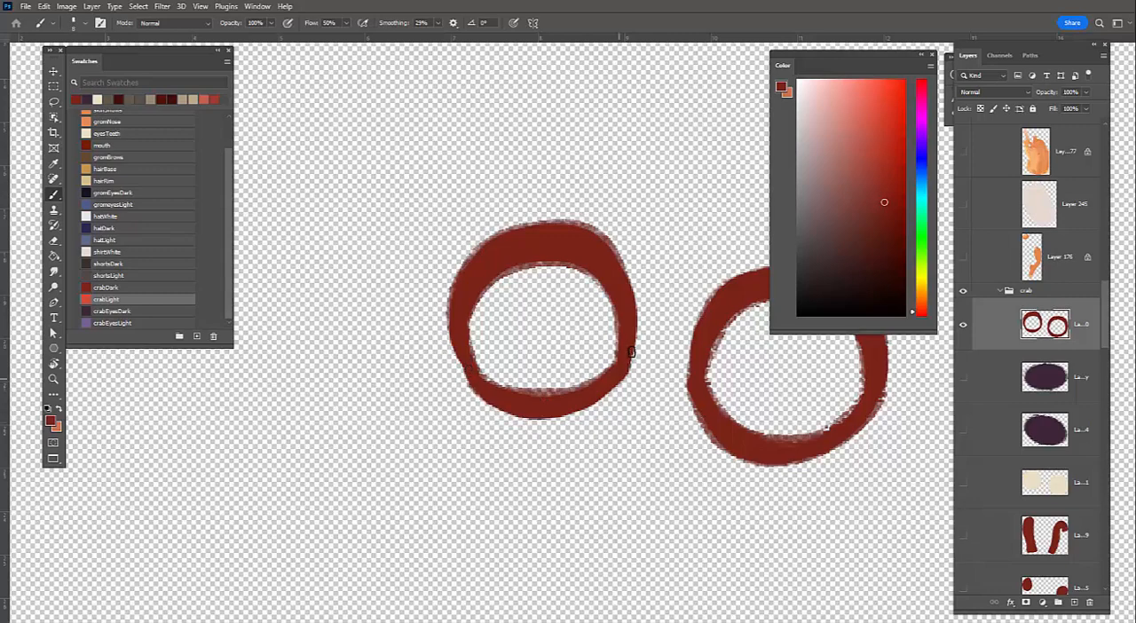
drag(628, 371, 497, 426)
Touch up the right eye rim's outer edge with dark red strokes, and show all the other layers again
drag(630, 264, 375, 289)
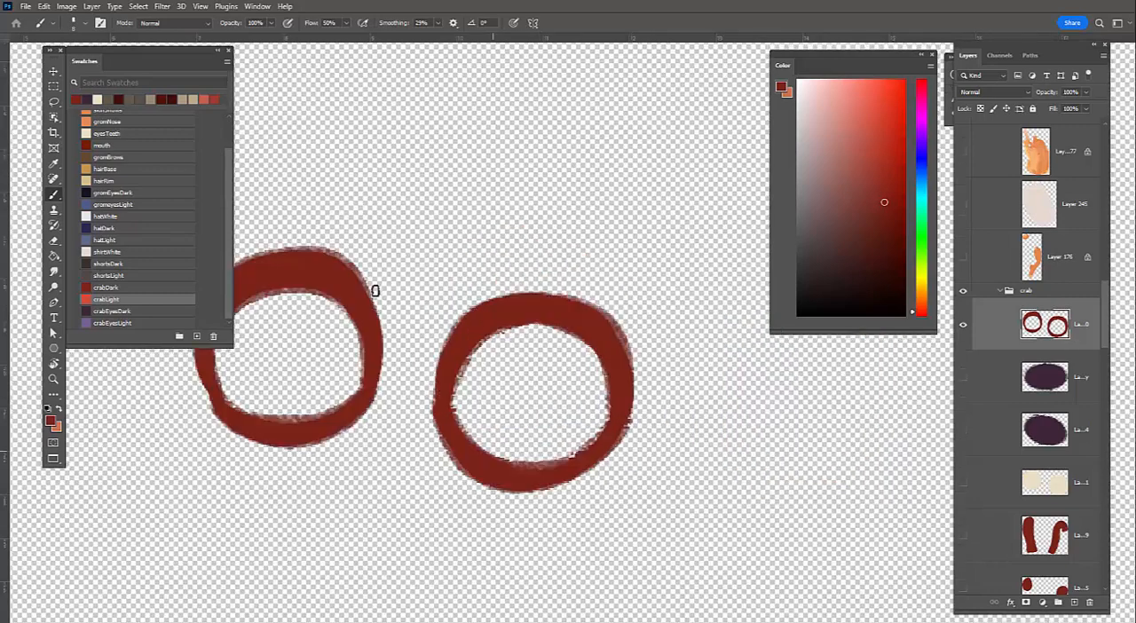
mouse_move(637, 373)
mouse_down()
mouse_move(619, 349)
mouse_move(633, 367)
mouse_move(630, 426)
mouse_up()
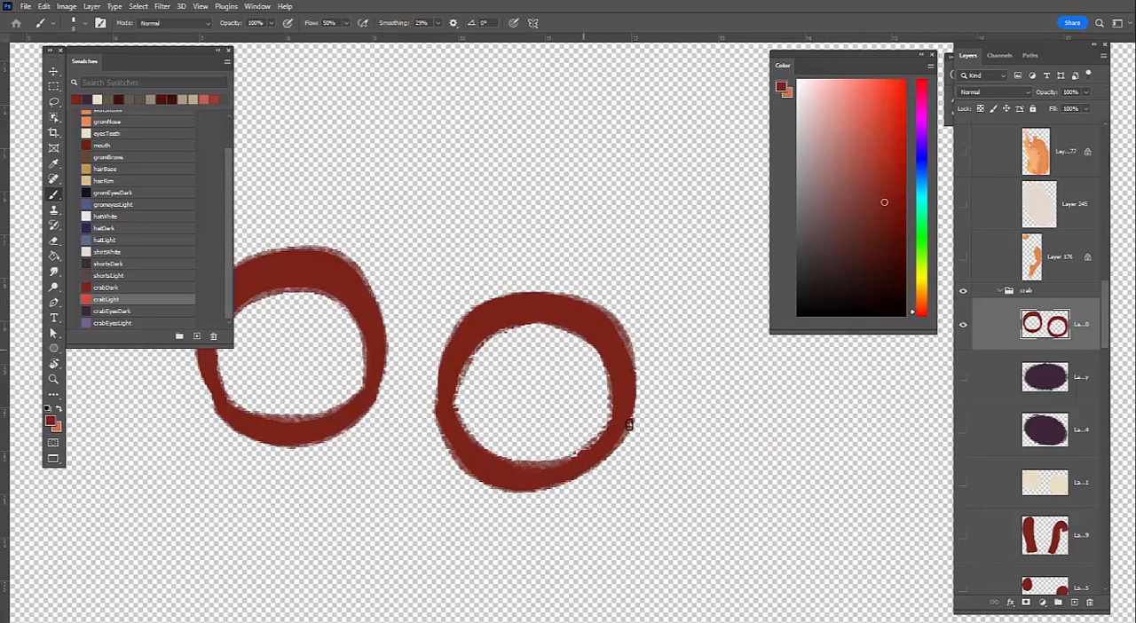
mouse_move(633, 357)
mouse_down()
mouse_move(635, 414)
mouse_move(522, 457)
mouse_up()
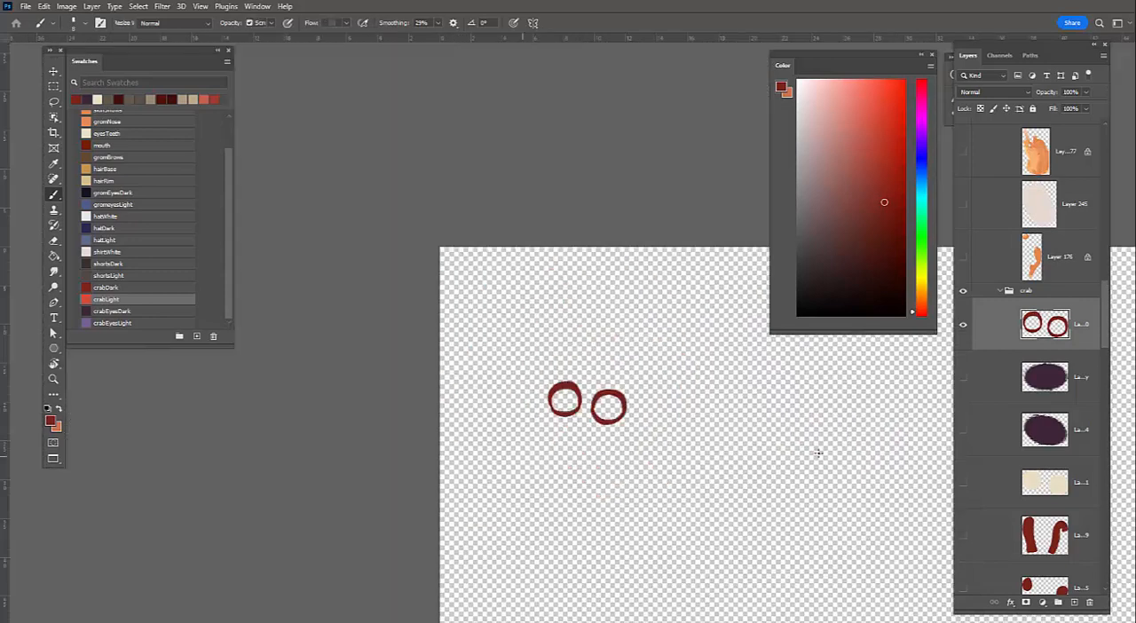
key(ctrl+alt+comma)
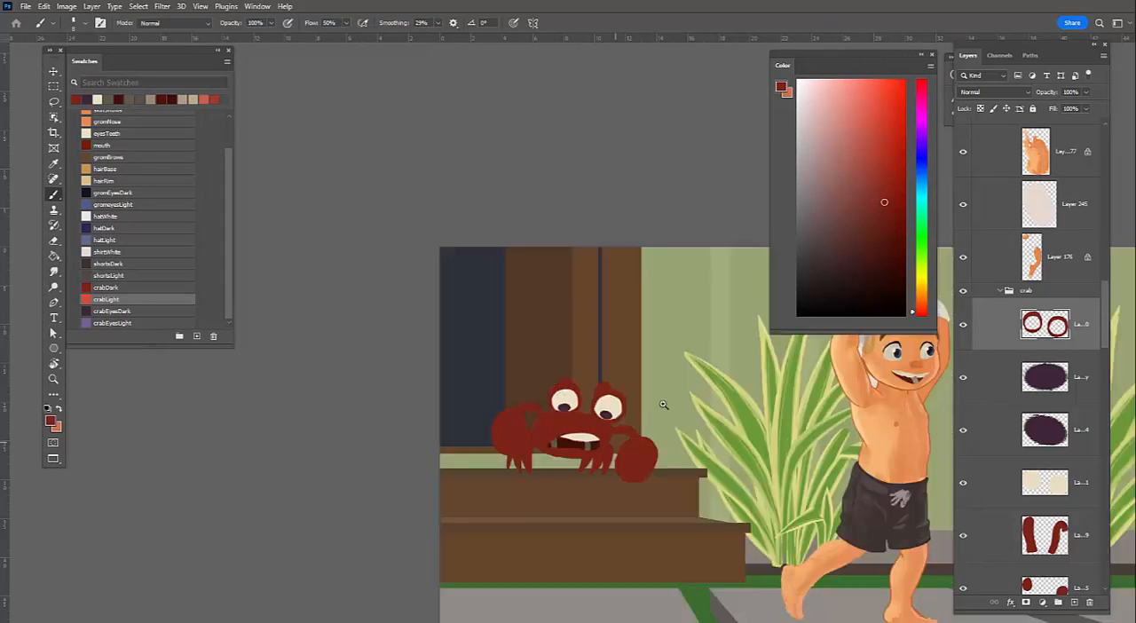
Select the crab's body layer, lock its transparent pixels, and switch the painting colour to light red
mouse_move(589, 436)
mouse_down()
mouse_move(647, 414)
mouse_move(571, 442)
mouse_move(572, 408)
mouse_up()
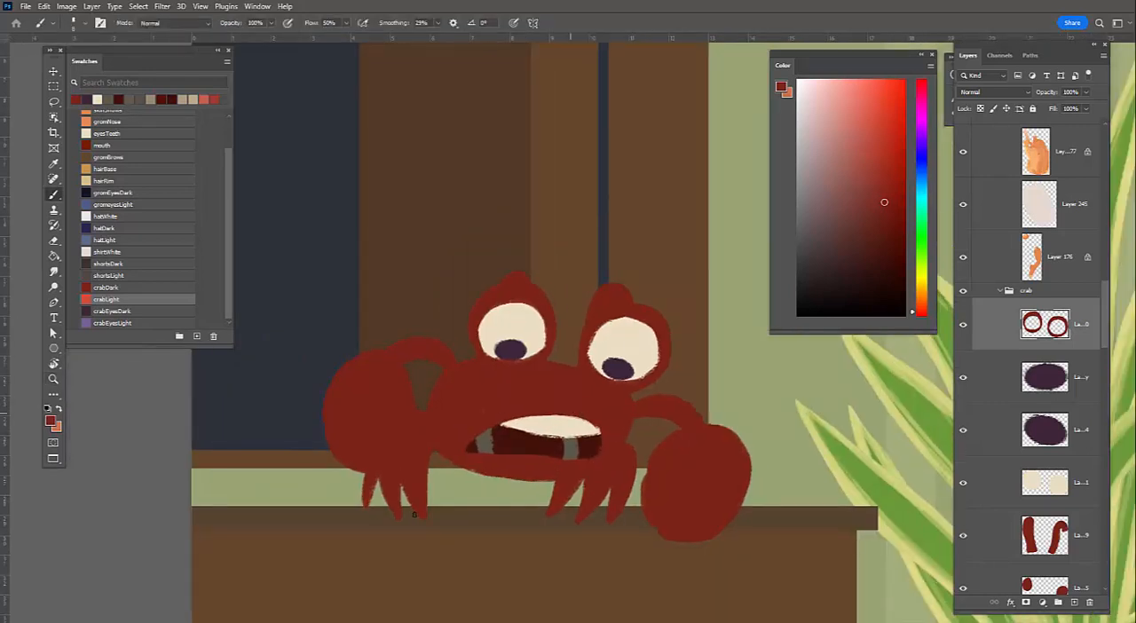
ctrl+click(532, 465)
key(z)
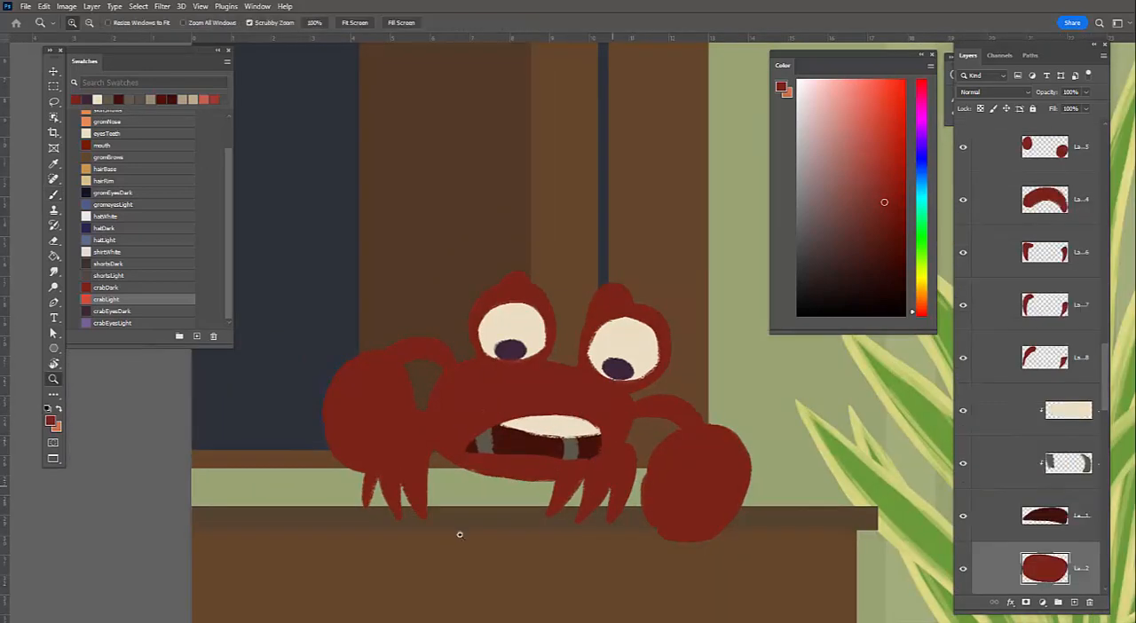
drag(485, 429, 374, 284)
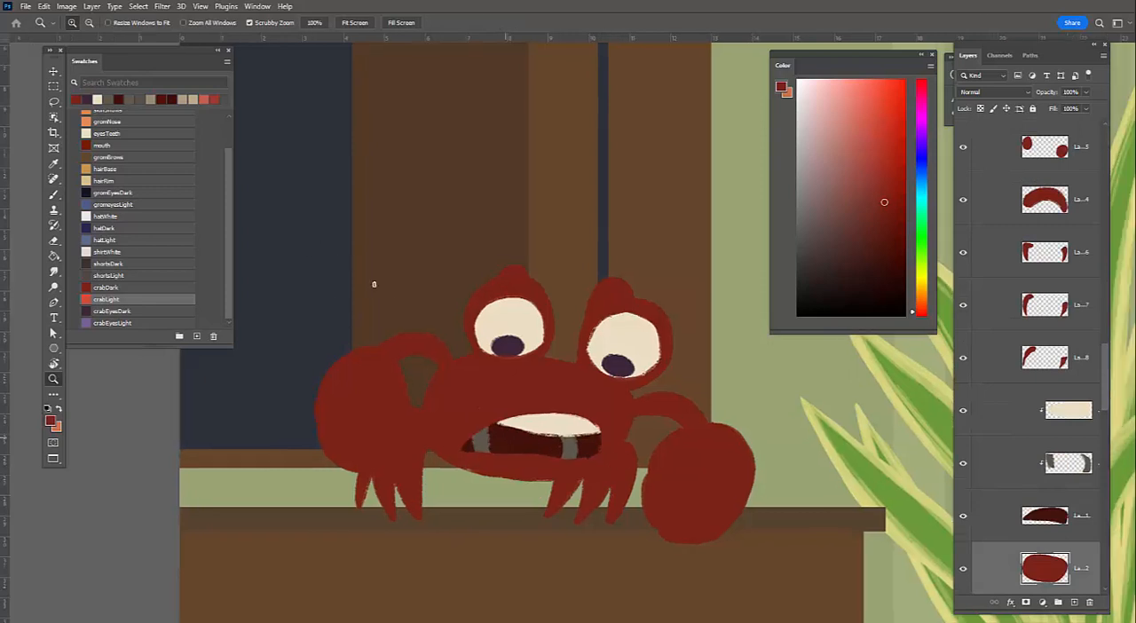
key(b)
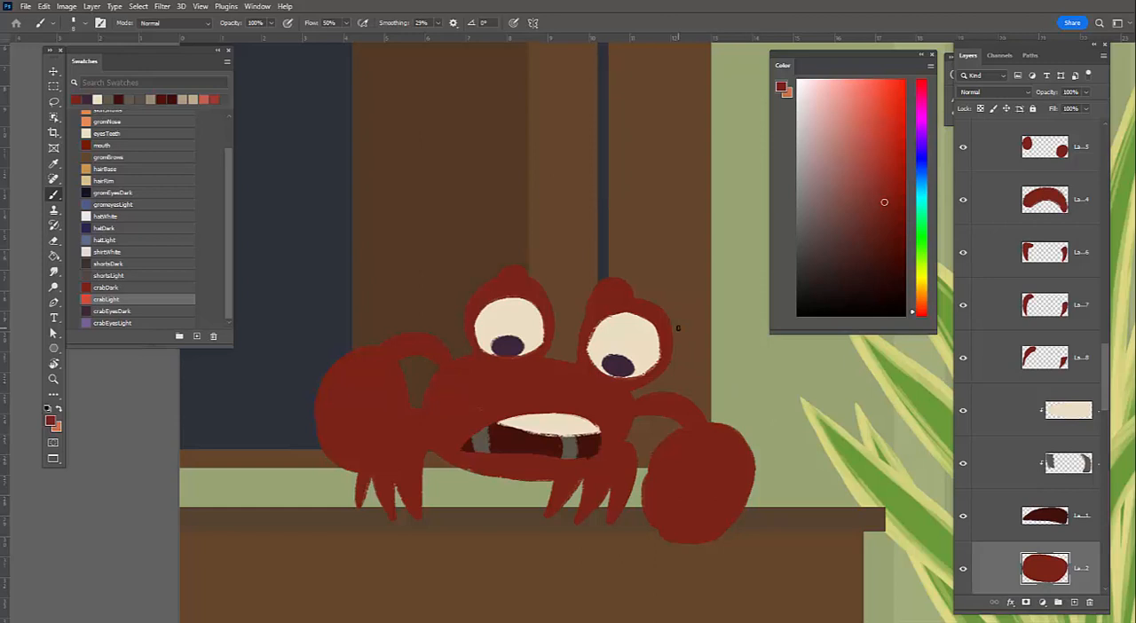
alt+click(966, 571)
key(slash)
key(x)
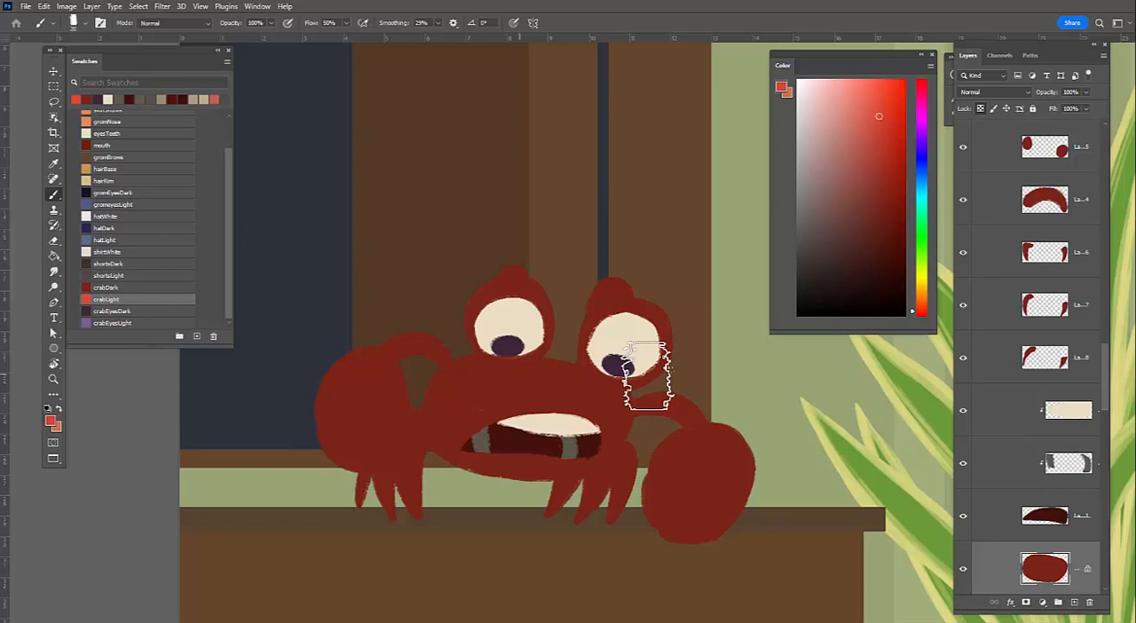
Reduce the brush size and paint light red textured strokes across the upper and left areas of the crab's body
mouse_move(663, 499)
mouse_down()
mouse_move(608, 388)
mouse_move(629, 375)
mouse_up()
key(bracketleft)
key(bracketleft)
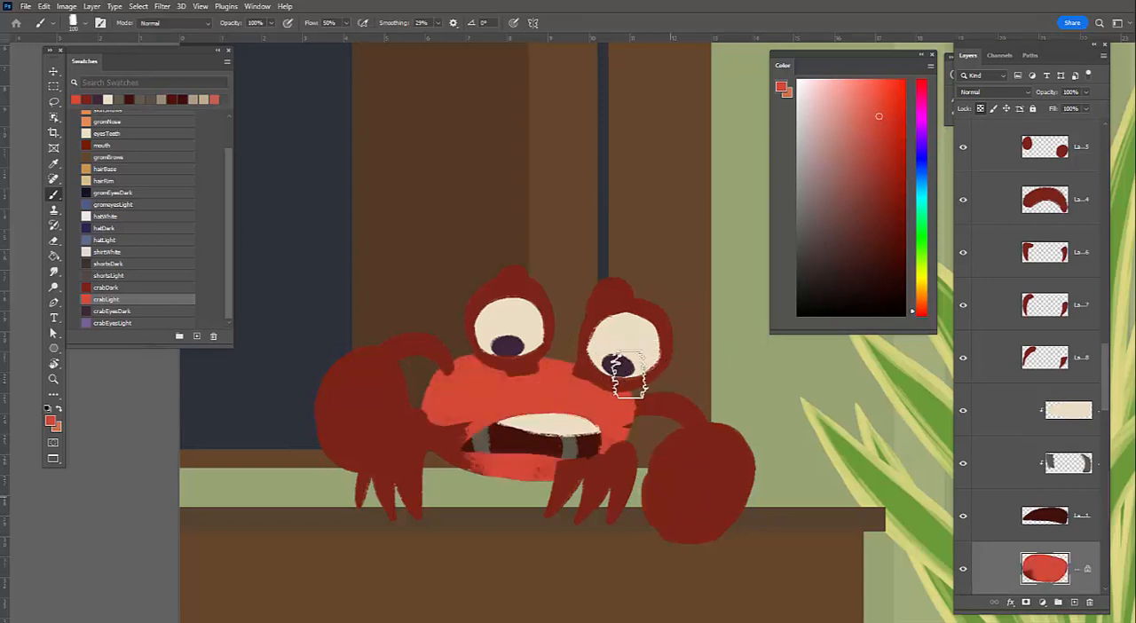
key(bracketleft)
key(ctrl+z)
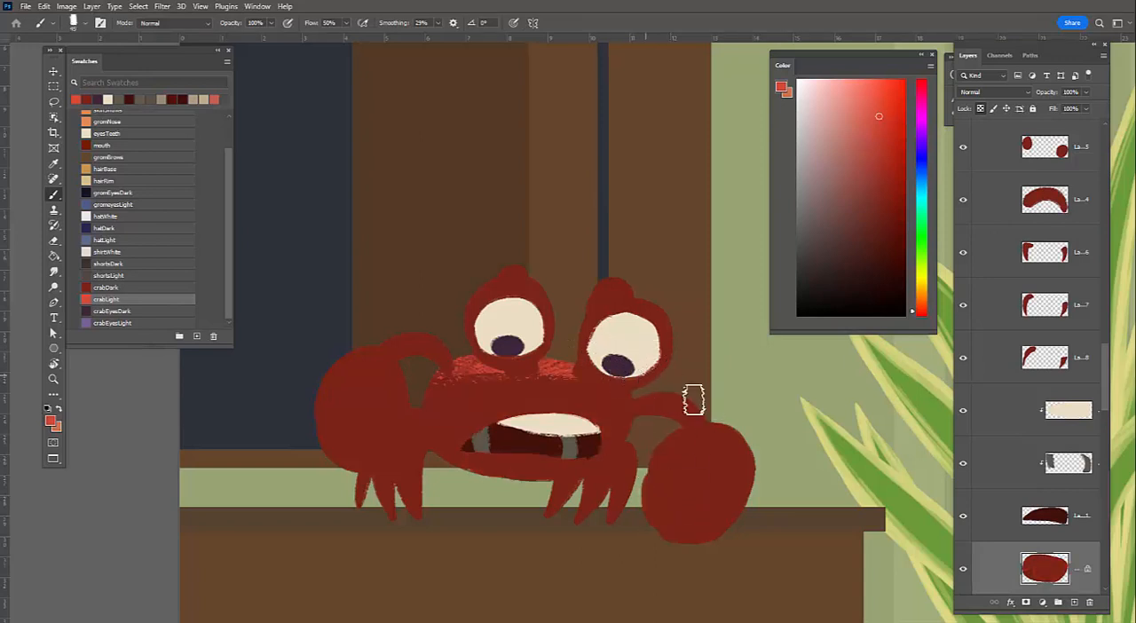
mouse_move(461, 365)
mouse_down()
mouse_move(441, 406)
mouse_move(471, 417)
mouse_up()
drag(578, 379, 612, 395)
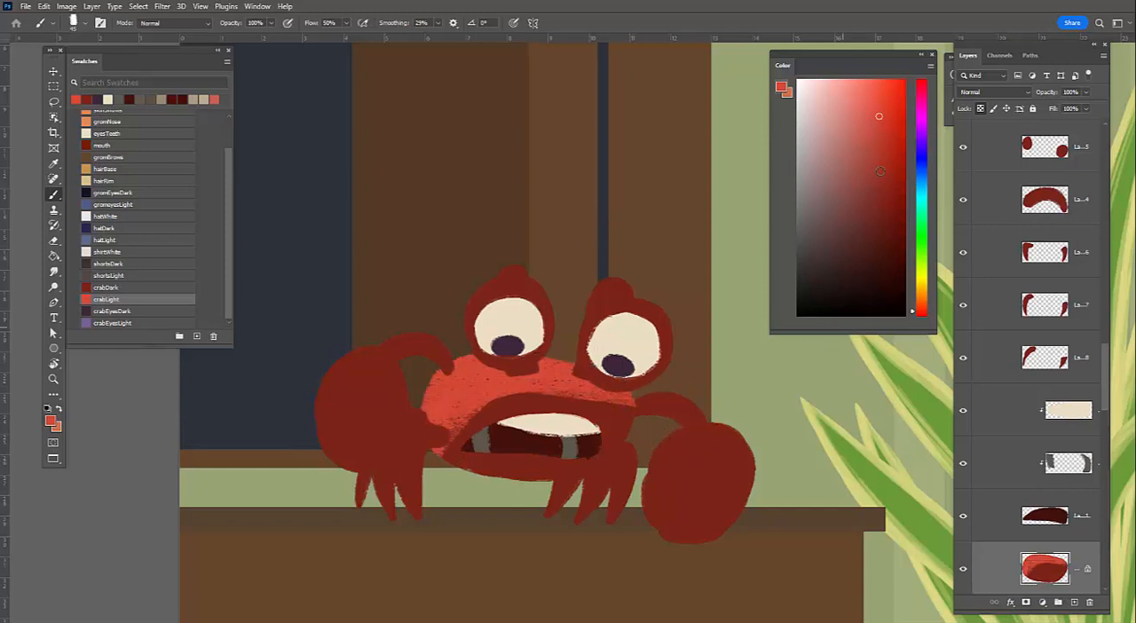
Shade the left side of the crab's body with a darker red, and work sampled light red strokes back over it
click(883, 165)
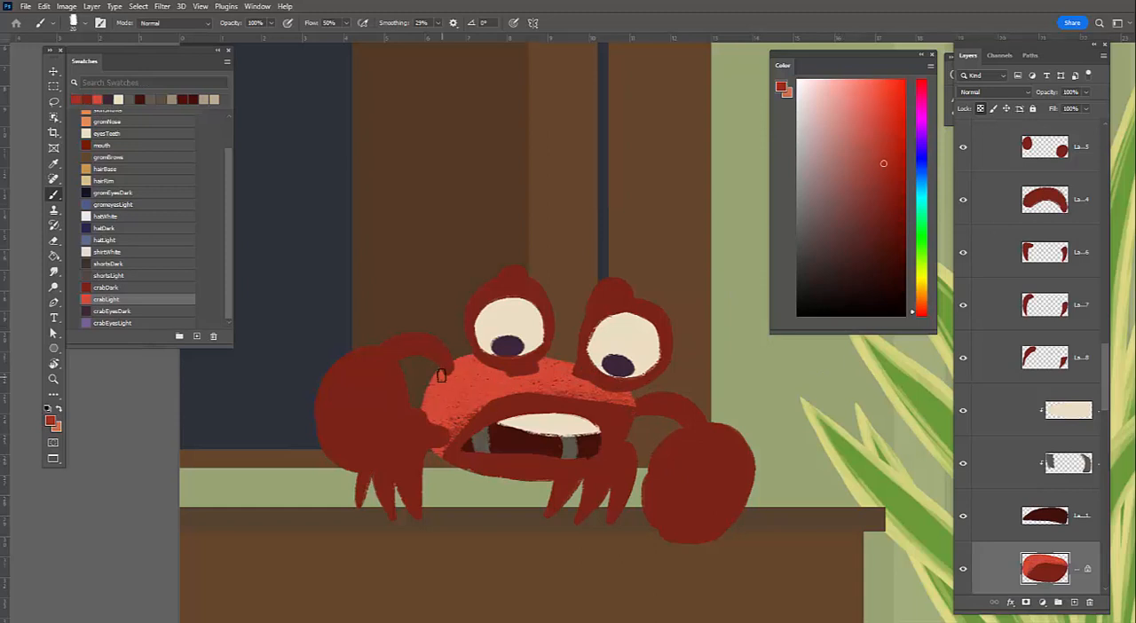
drag(441, 375, 426, 422)
mouse_move(441, 376)
mouse_down()
mouse_move(461, 417)
mouse_move(480, 403)
mouse_up()
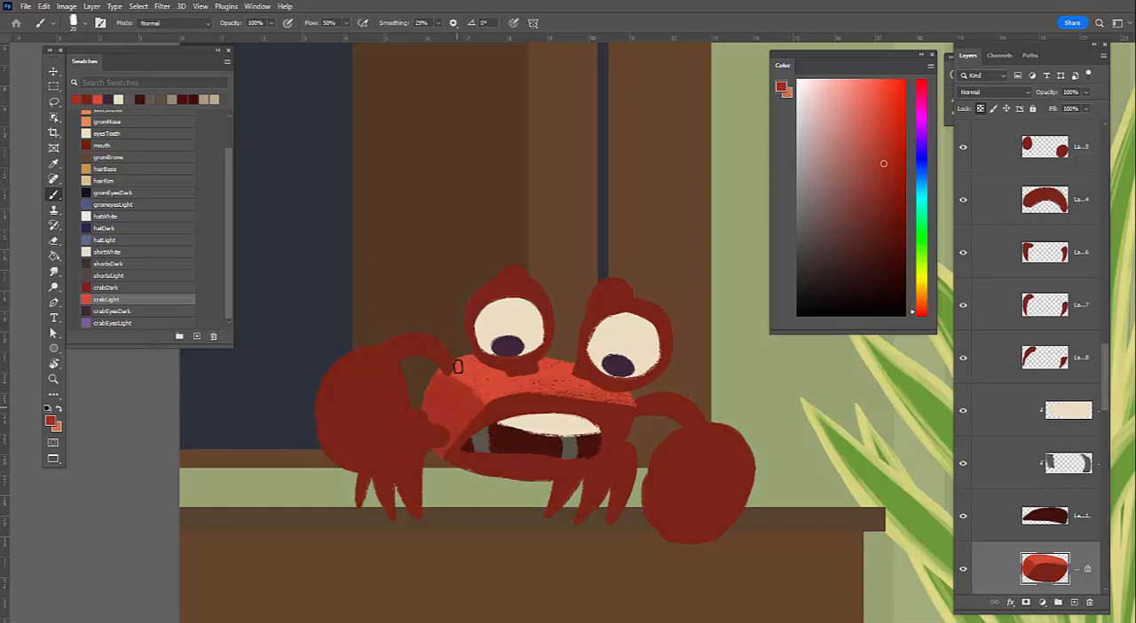
alt+click(458, 367)
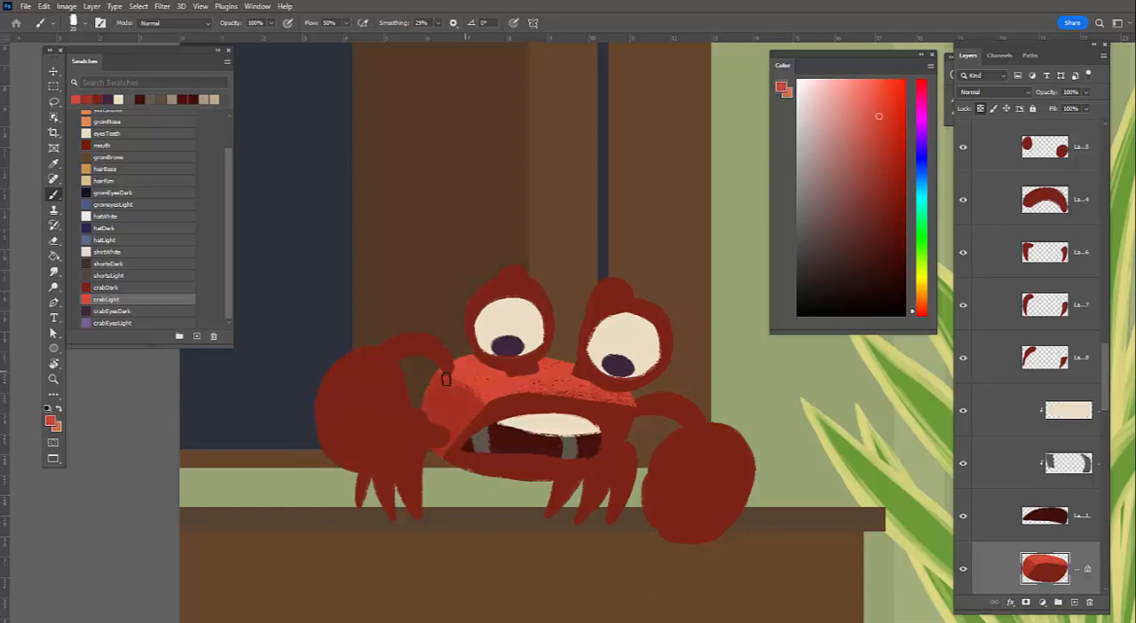
mouse_move(449, 357)
mouse_down()
mouse_move(437, 410)
mouse_move(463, 376)
mouse_move(476, 380)
mouse_up()
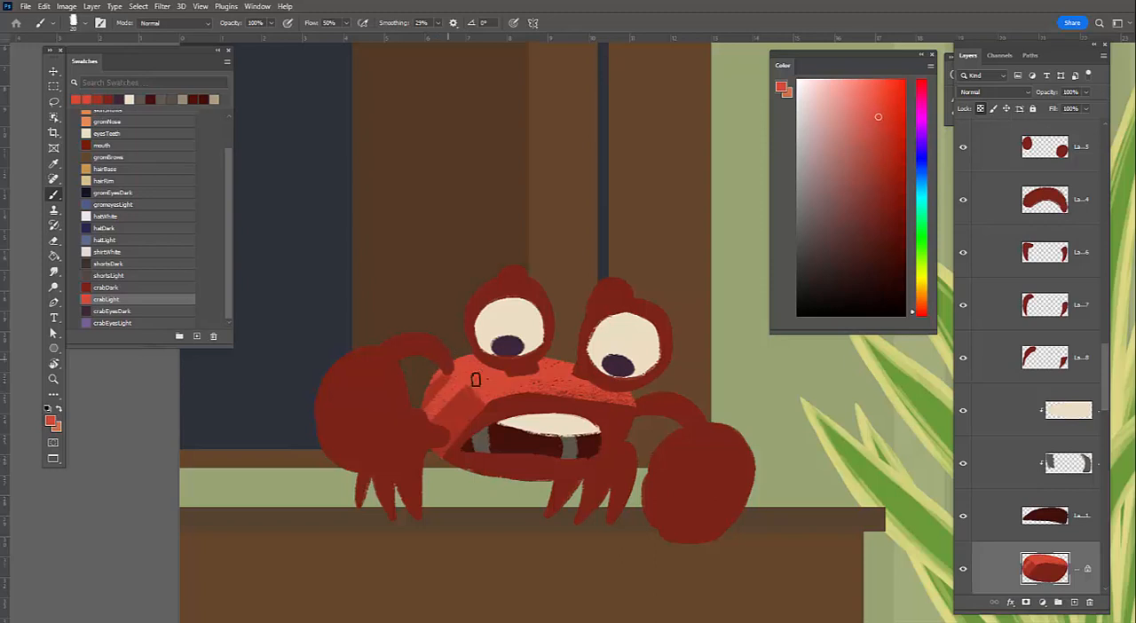
Blend sampled medium and light reds over the left side of the crab's body with short textured strokes
alt+click(452, 388)
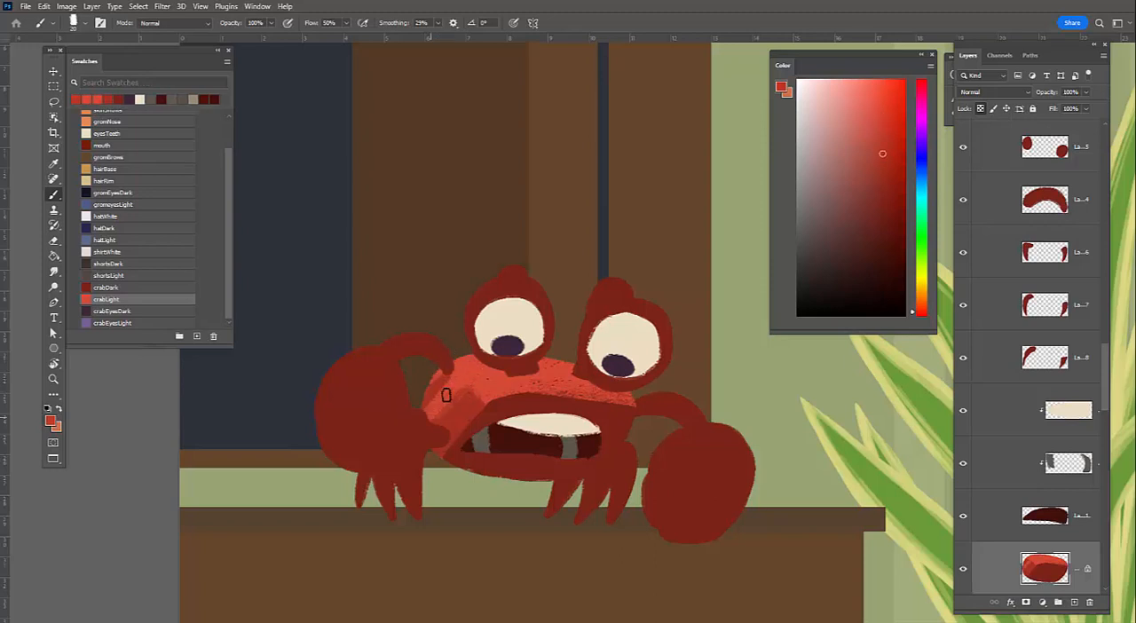
drag(446, 395, 472, 376)
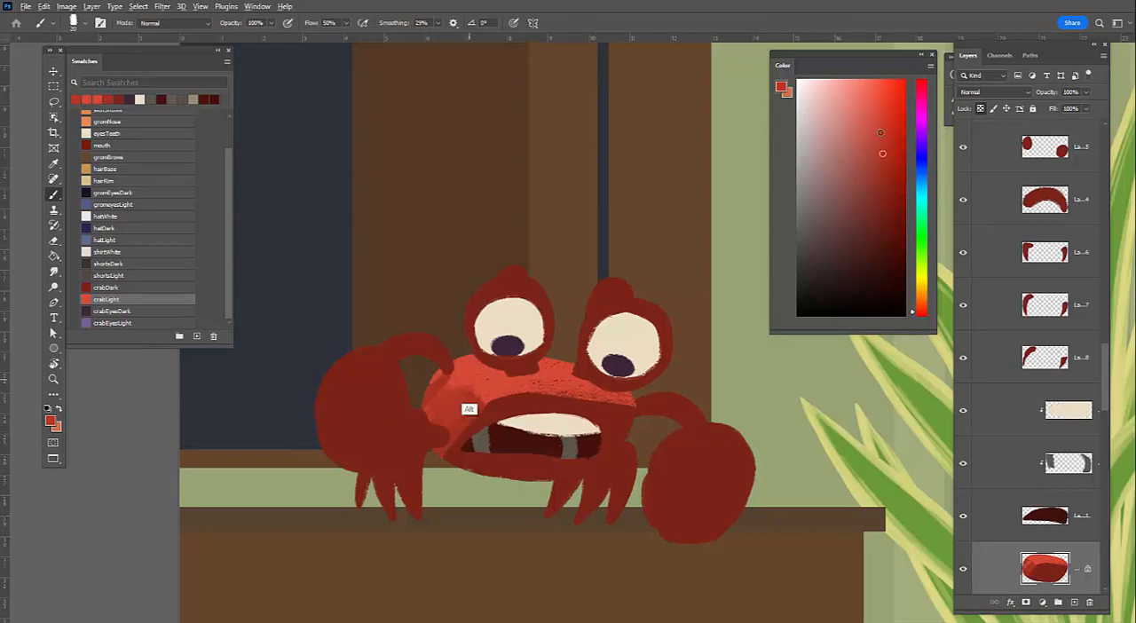
alt+click(452, 387)
alt+click(453, 398)
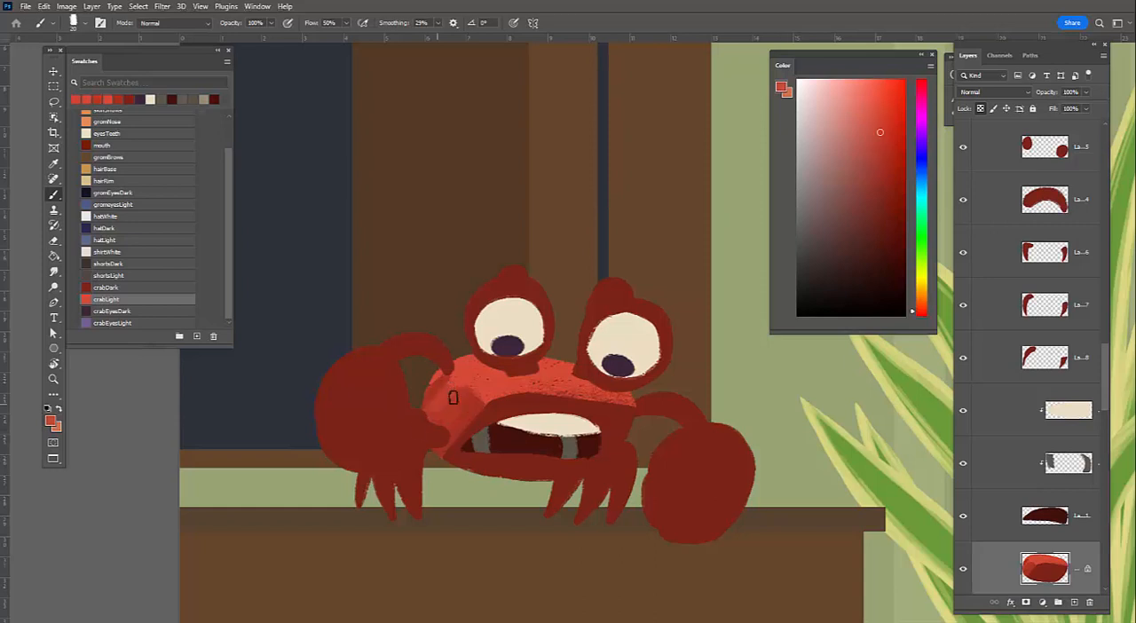
mouse_move(464, 418)
mouse_down()
mouse_move(450, 443)
mouse_move(464, 415)
mouse_up()
Paint a band of sampled medium red along the light-shadow edge above the crab's mouth, from the right side down to the left corner
mouse_move(533, 398)
mouse_down()
mouse_move(445, 443)
mouse_move(618, 406)
mouse_up()
alt+click(615, 397)
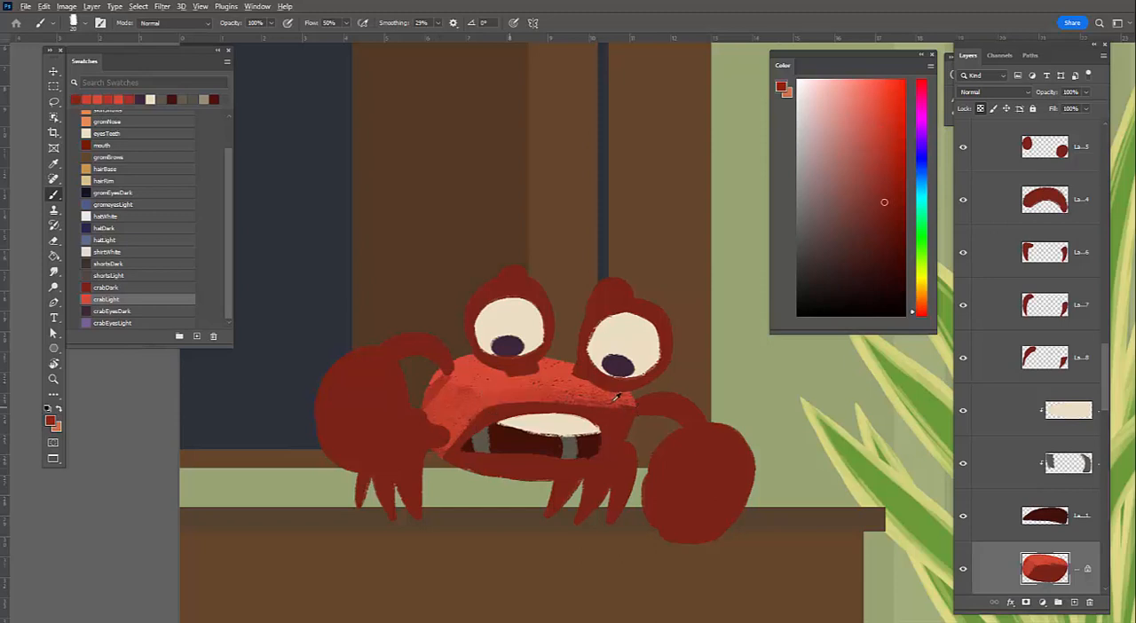
alt+click(621, 406)
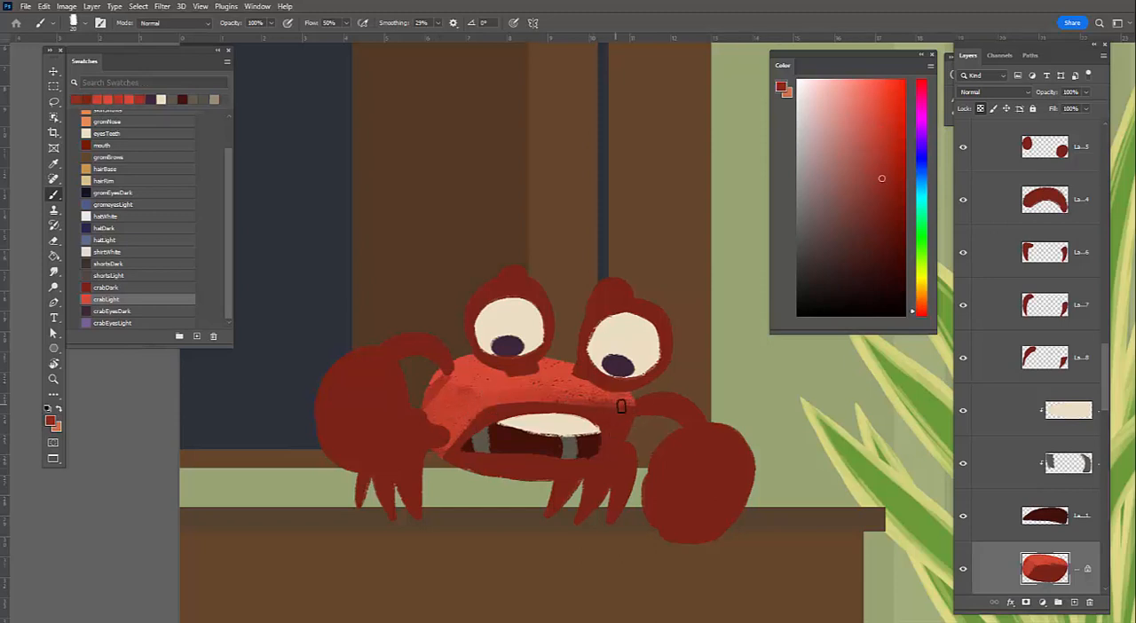
drag(613, 403, 495, 400)
drag(435, 454, 520, 396)
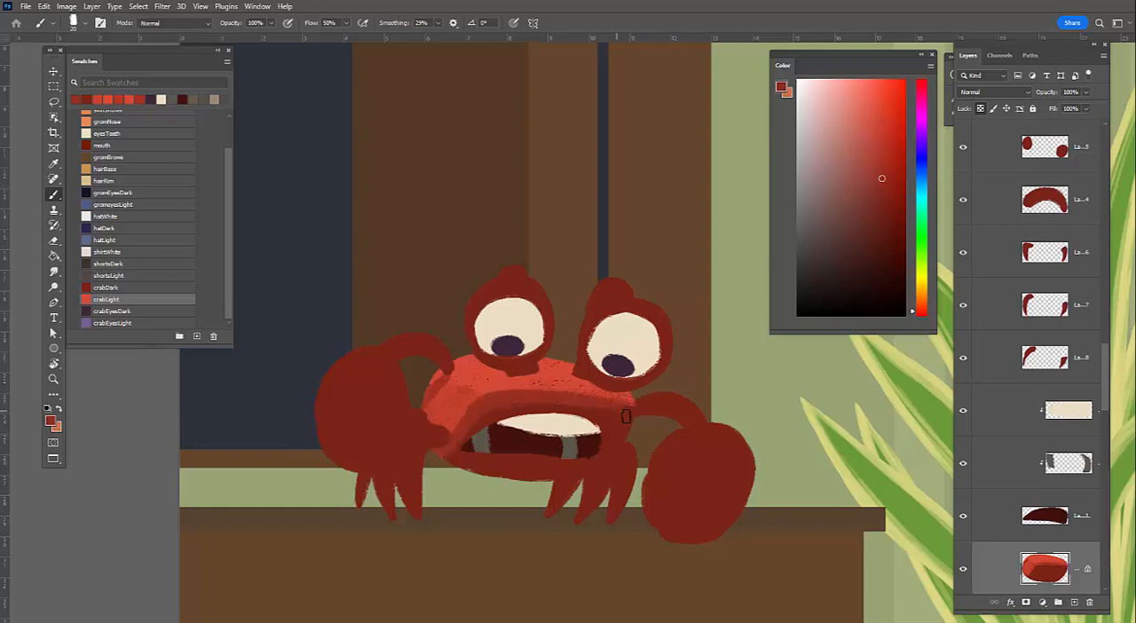
Soften the light-shadow transition above the mouth with sampled dark and medium red textured strokes
alt+click(502, 404)
alt+click(621, 408)
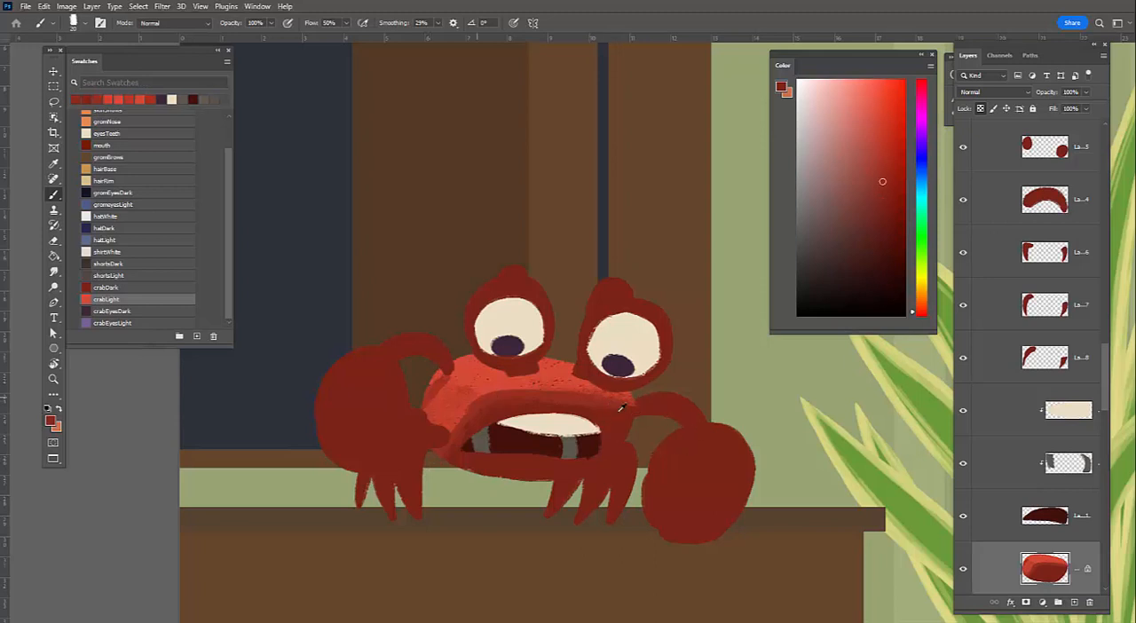
alt+click(620, 403)
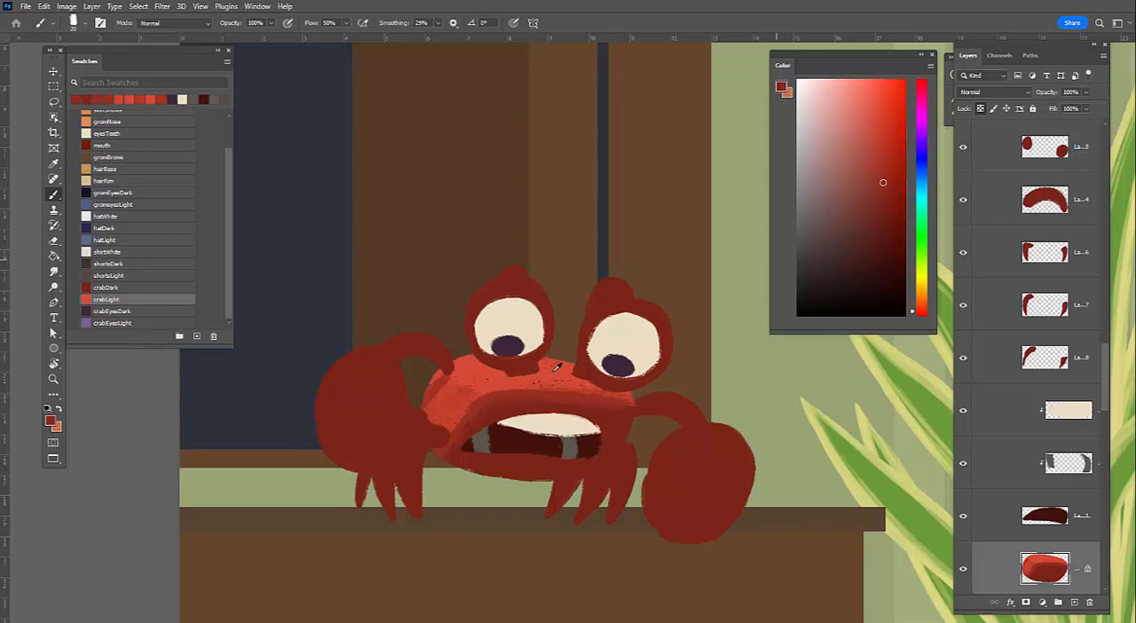
alt+click(549, 399)
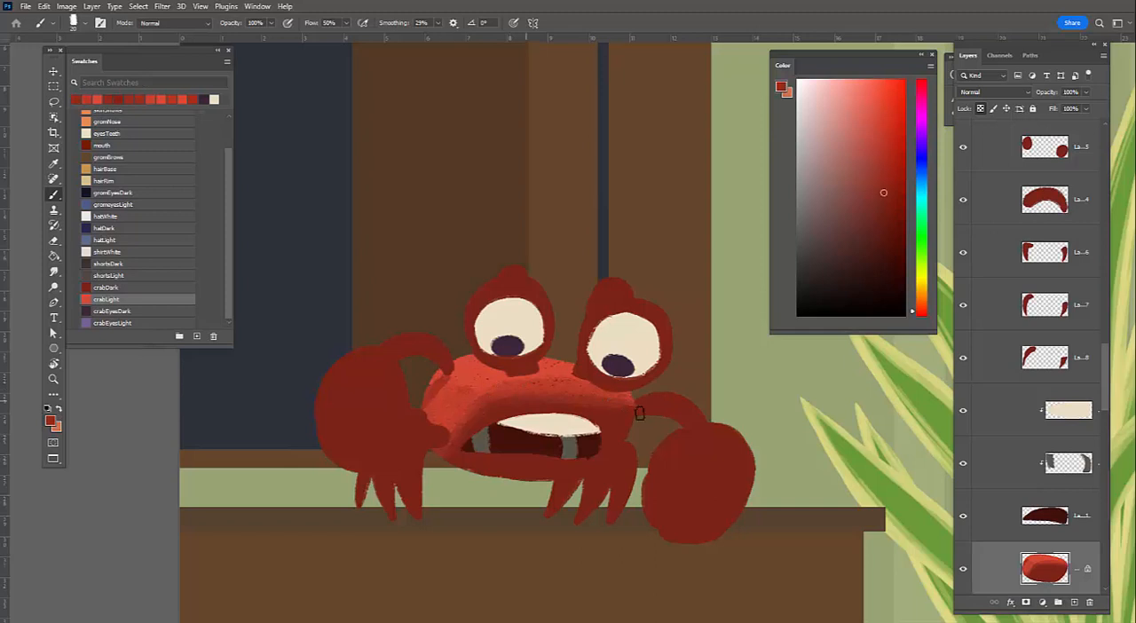
alt+click(492, 407)
alt+click(424, 421)
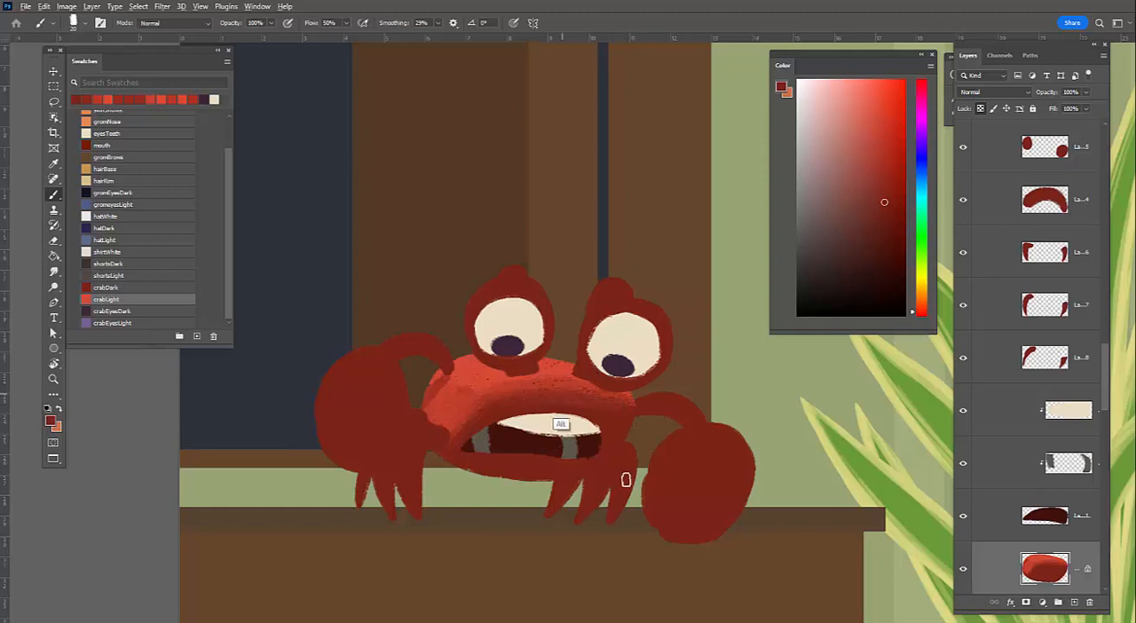
Work sampled medium reds into the left cheek of the crab's body to smooth its shading
key(z)
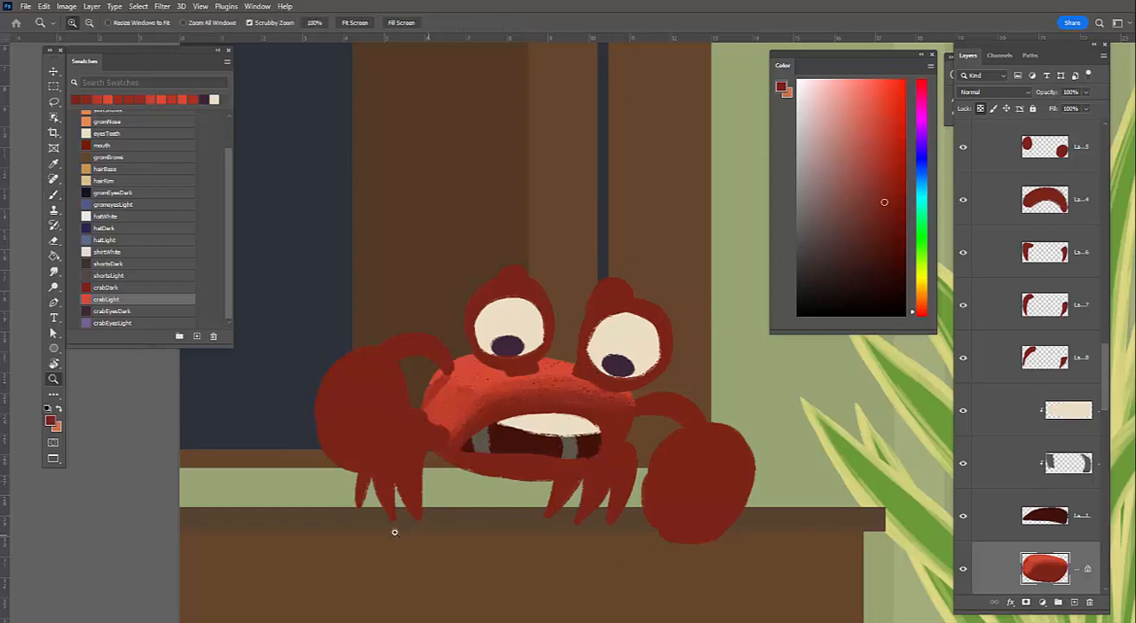
drag(469, 498, 484, 430)
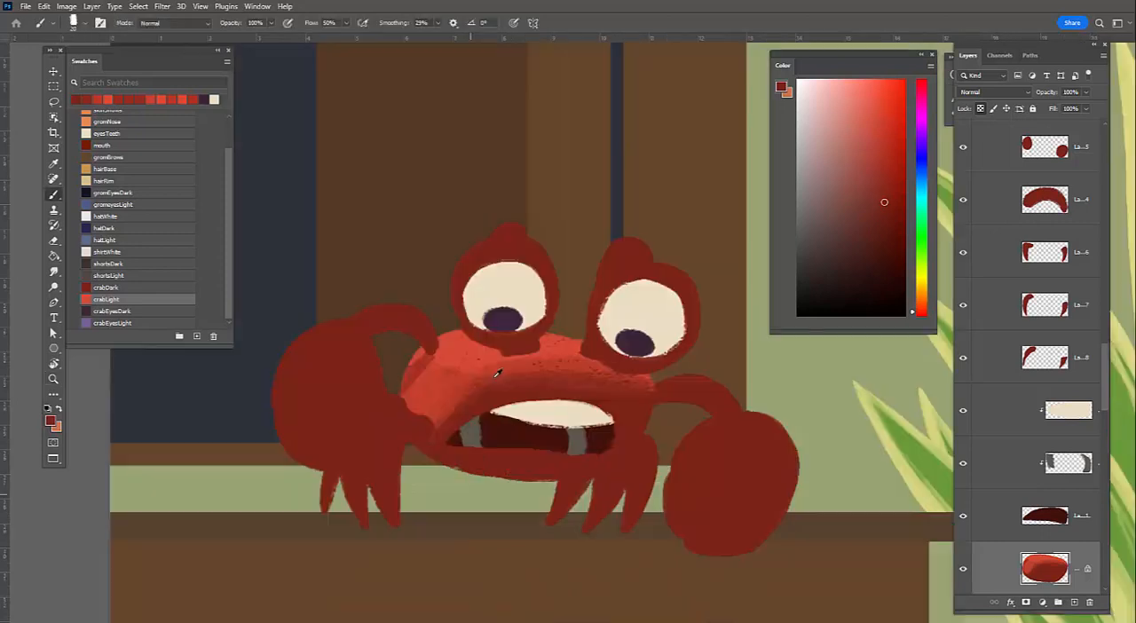
alt+click(431, 387)
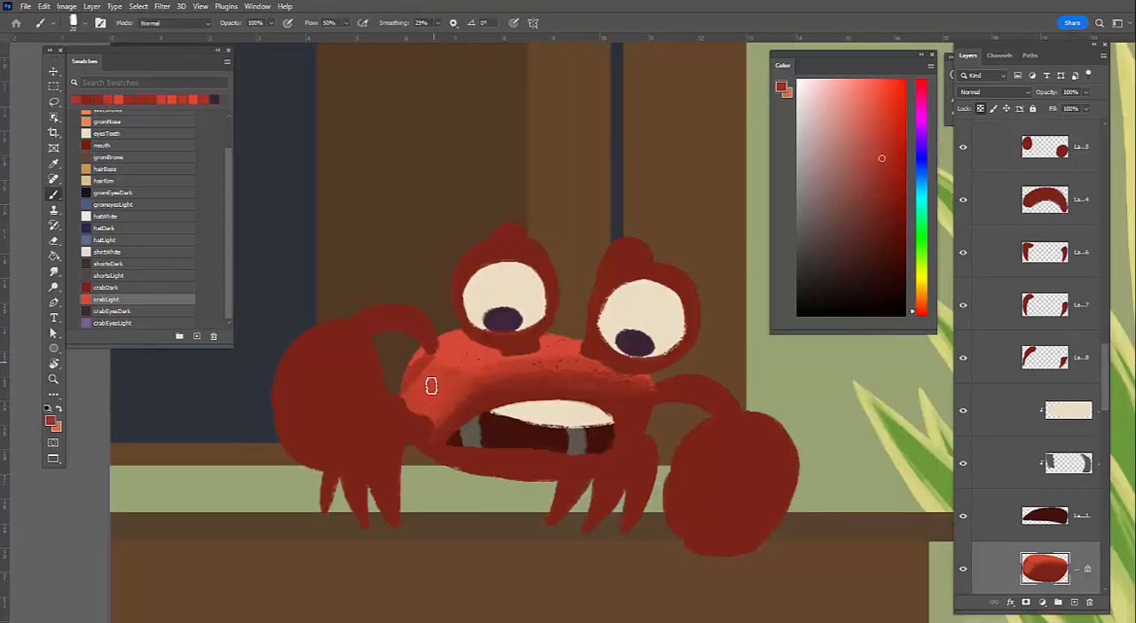
alt+click(485, 380)
drag(437, 364, 431, 395)
alt+click(541, 391)
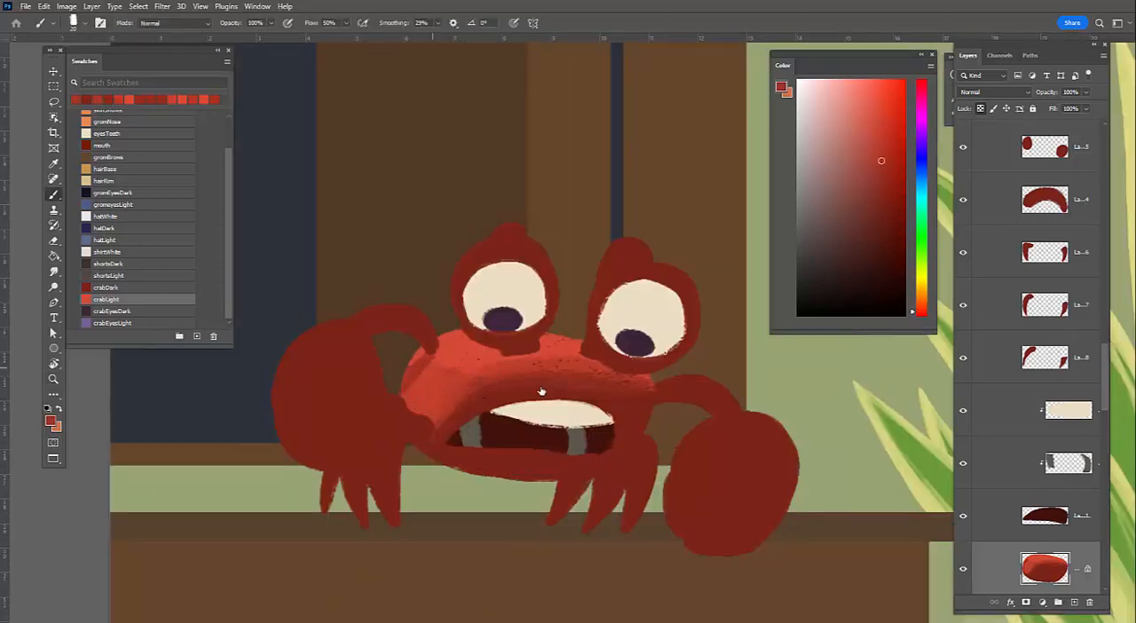
Switch to the AwesomePossumAirbrush, enlarge it, and softly shade the left side of the crab's body in medium red
right_click(433, 368)
click(539, 449)
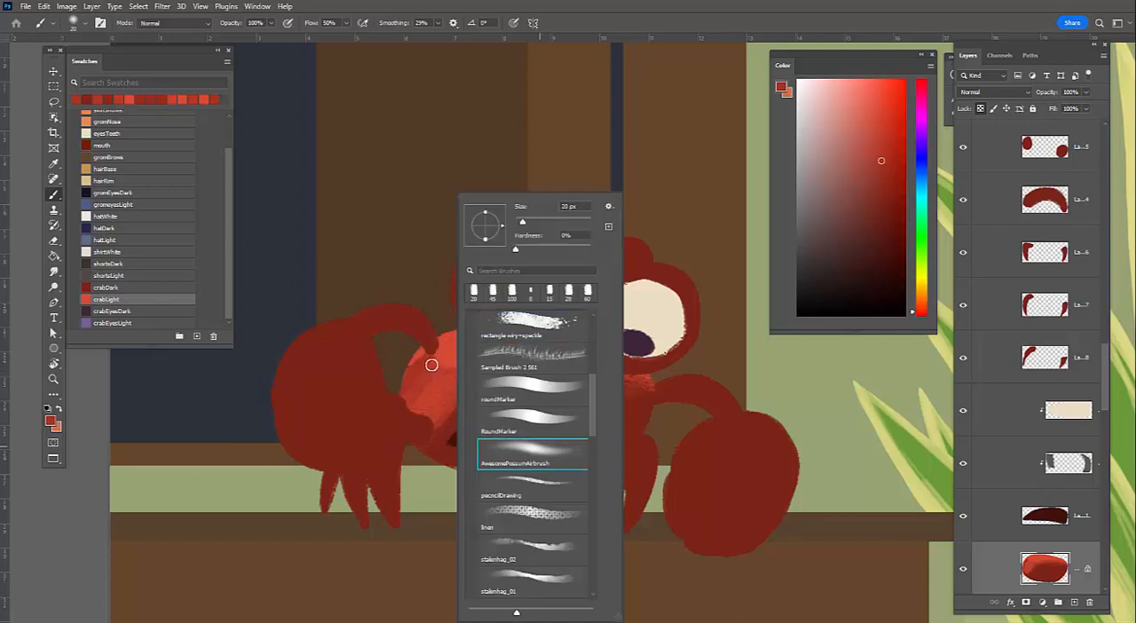
key(bracketright)
key(bracketright)
key(bracketright)
key(bracketright)
key(bracketright)
key(bracketright)
key(bracketright)
key(bracketright)
key(bracketright)
key(bracketright)
drag(443, 368, 385, 454)
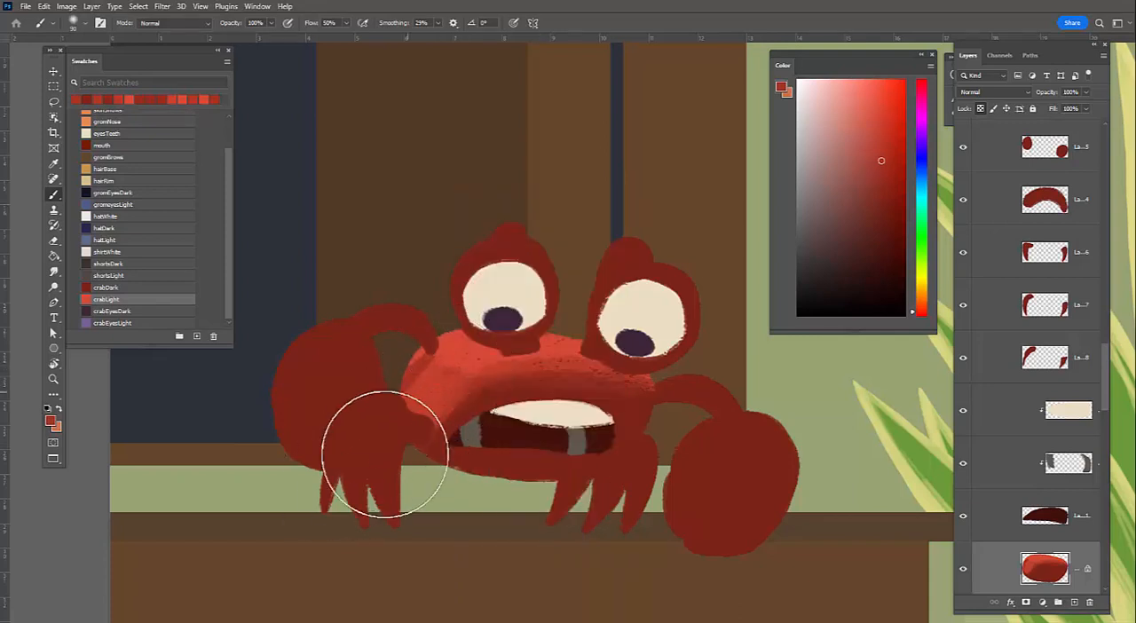
Adjust the airbrush size and softly darken the area above the mouth and below the eyes with sampled dark red
alt+click(494, 398)
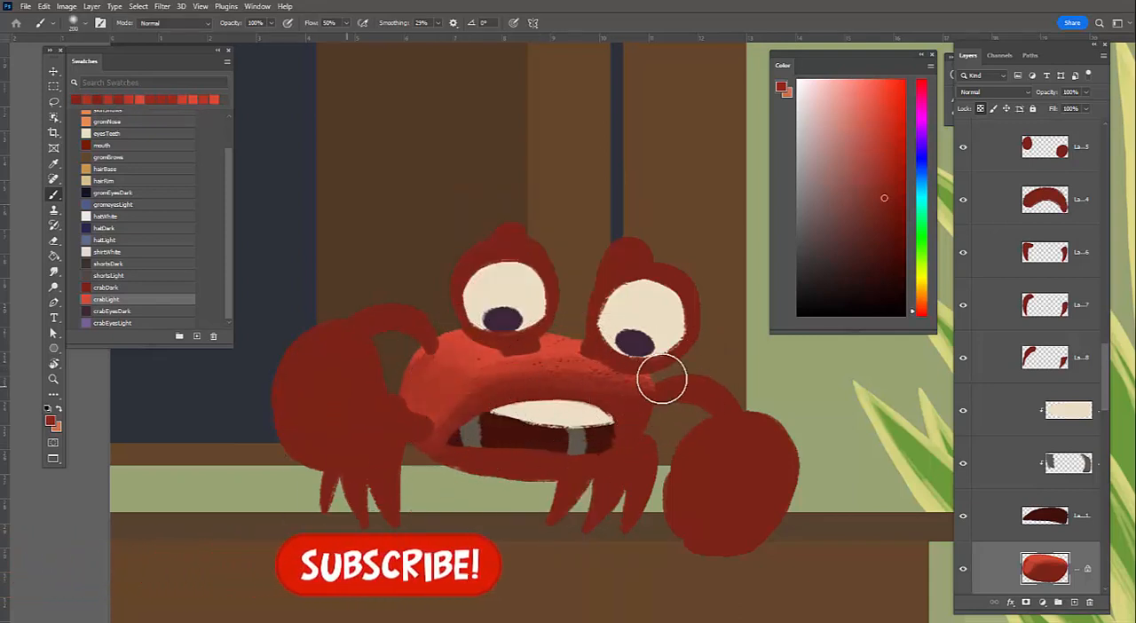
key(bracketright)
key(bracketright)
key(bracketleft)
key(bracketleft)
key(bracketleft)
drag(588, 371, 494, 386)
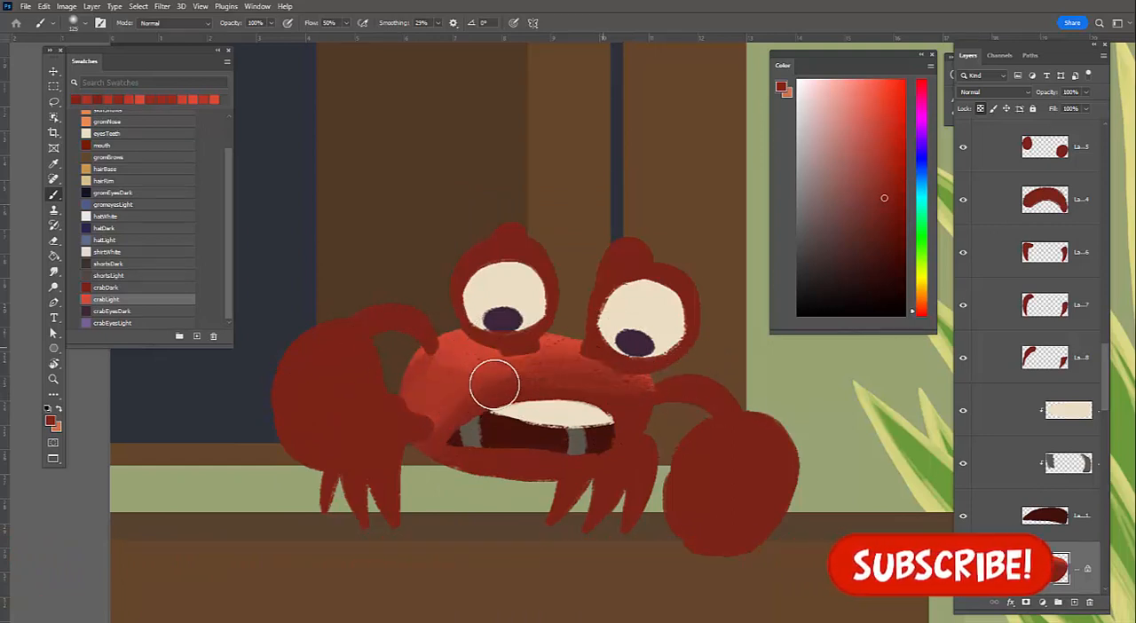
key(bracketleft)
key(bracketleft)
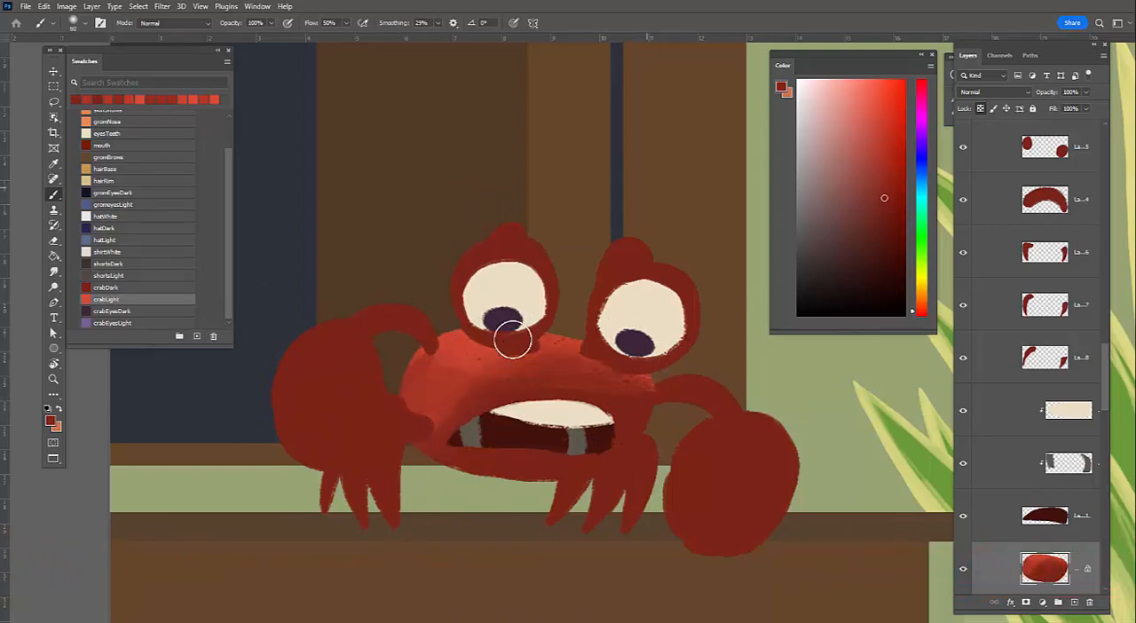
Sample light red, switch to the rectangle wiry+speckle brush at 20 px, and restore light texture on the body's upper left
alt+click(573, 356)
right_click(585, 450)
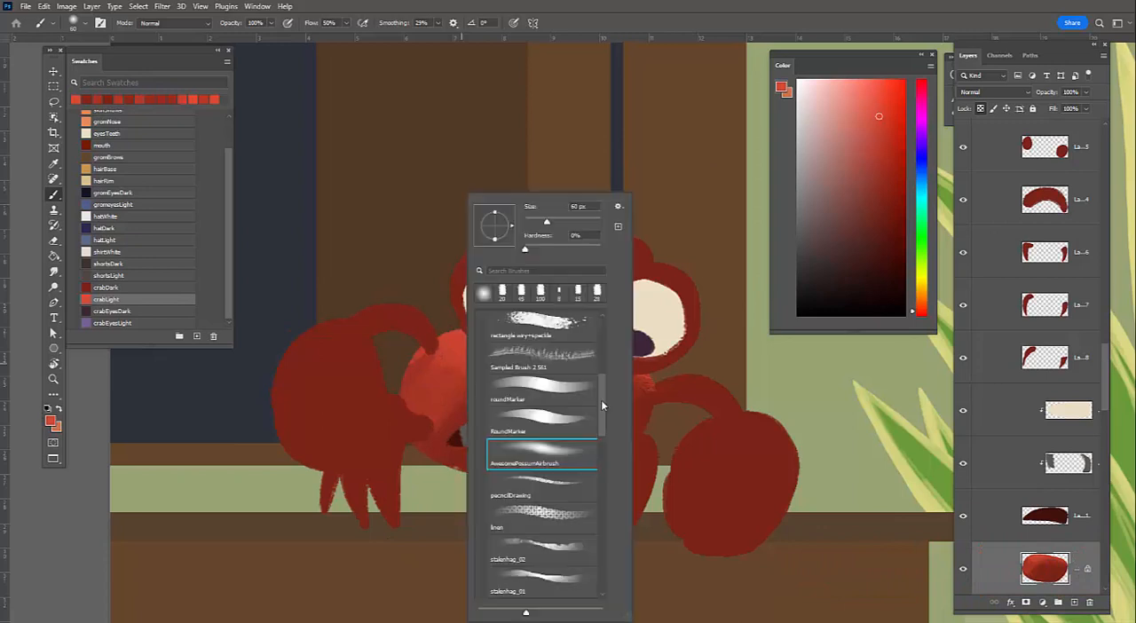
drag(598, 392, 598, 377)
click(568, 397)
key(bracketleft)
key(bracketleft)
key(bracketleft)
key(bracketleft)
key(bracketleft)
key(bracketleft)
key(bracketleft)
key(bracketleft)
key(bracketleft)
key(bracketleft)
key(bracketleft)
key(bracketleft)
key(bracketleft)
key(bracketleft)
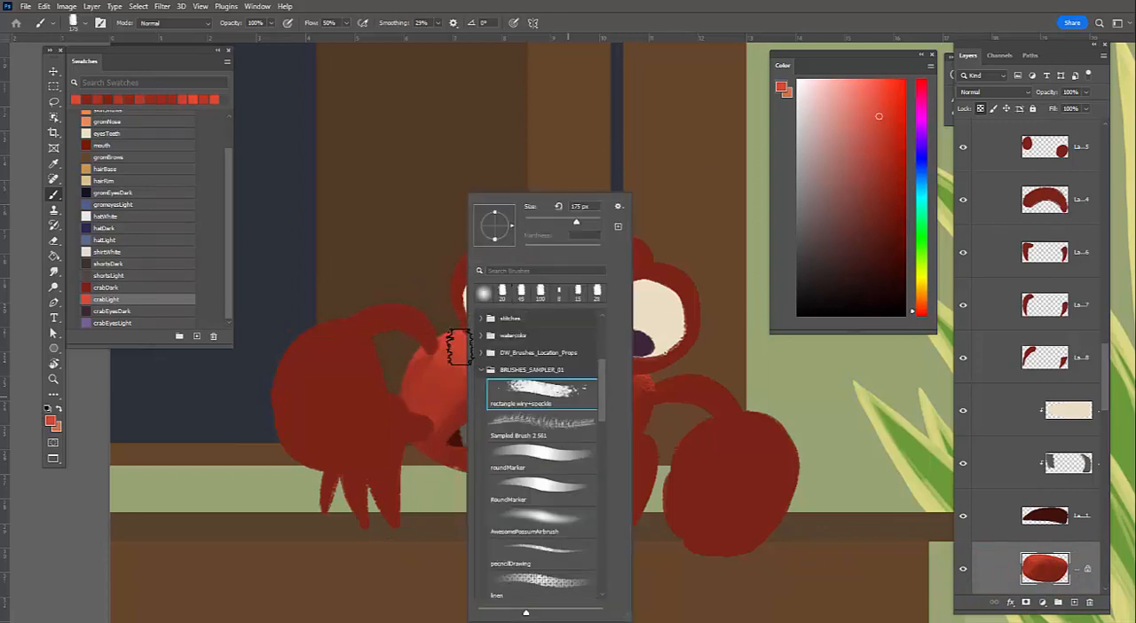
click(455, 343)
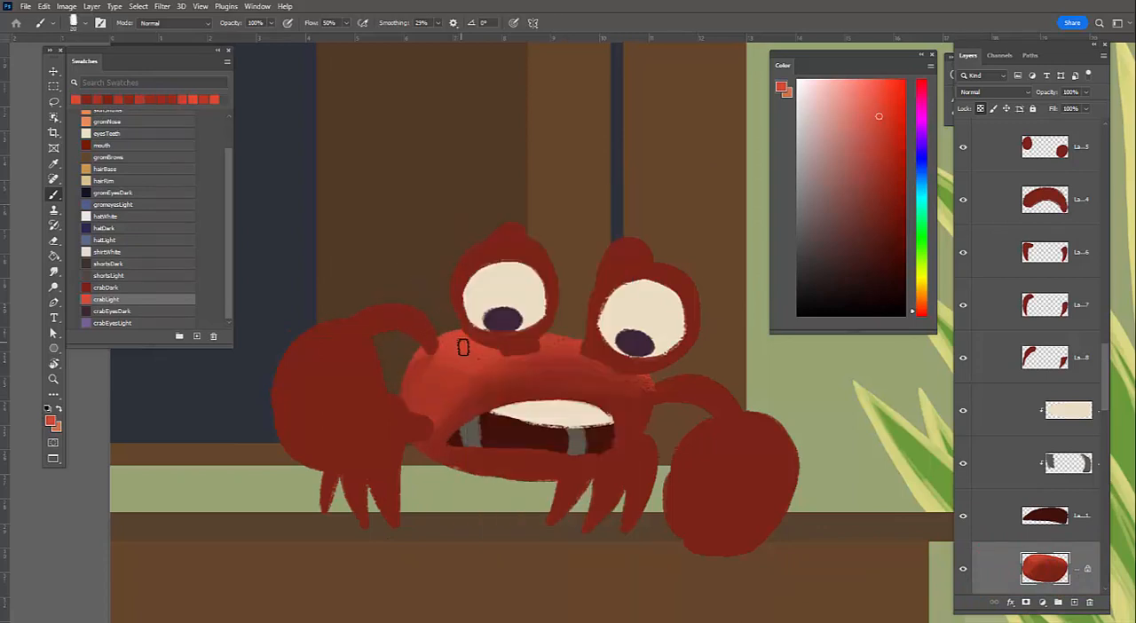
Choose a light pinkish red and paint a textured highlight on the upper left of the crab's body
click(852, 97)
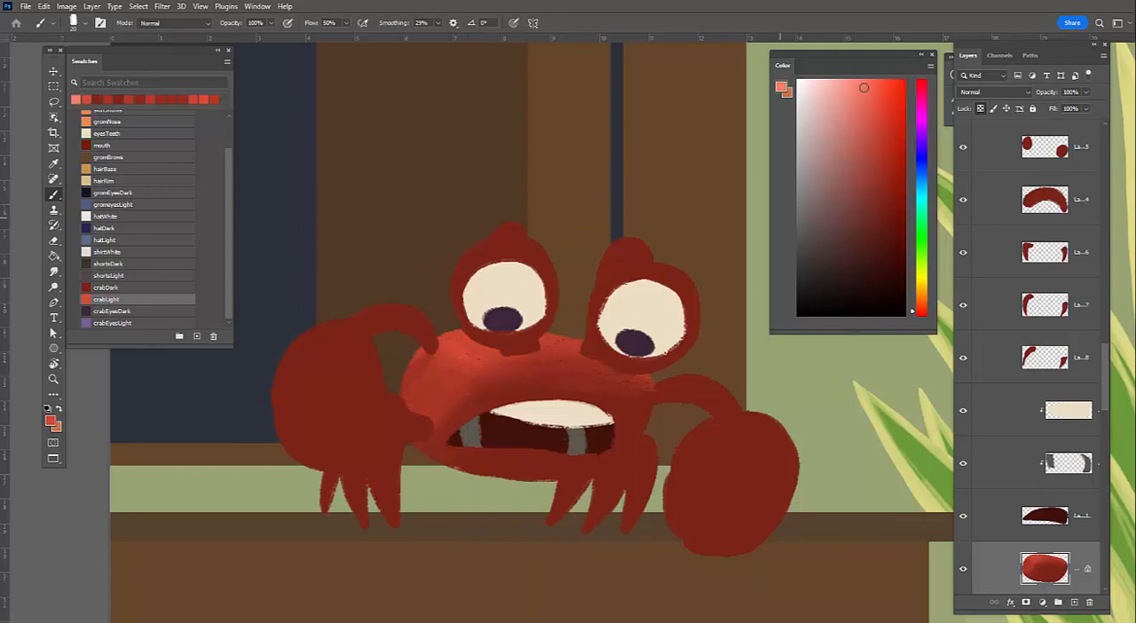
click(863, 87)
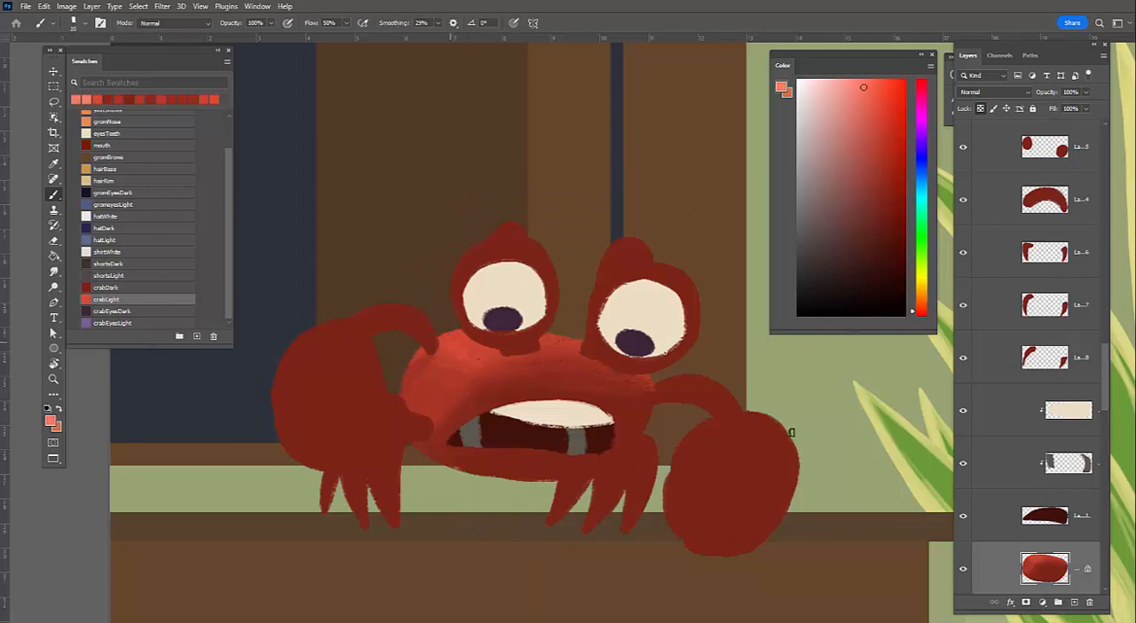
drag(449, 342, 470, 356)
Choose a muted red and paint textured rim light along the lower and right edges of the crab's body
alt+click(471, 393)
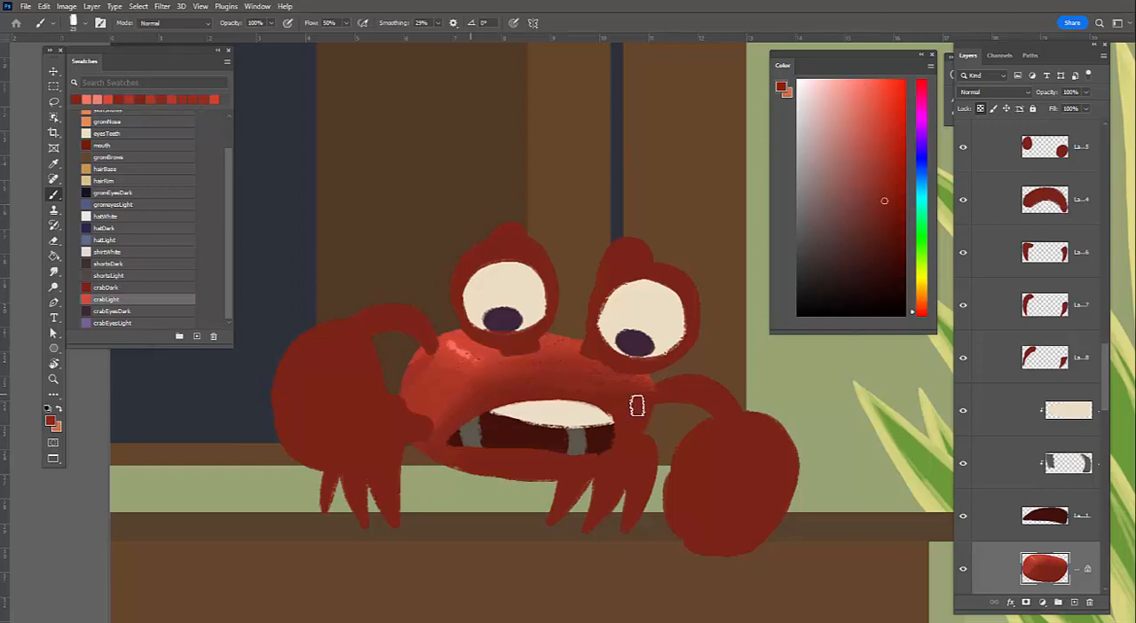
click(857, 172)
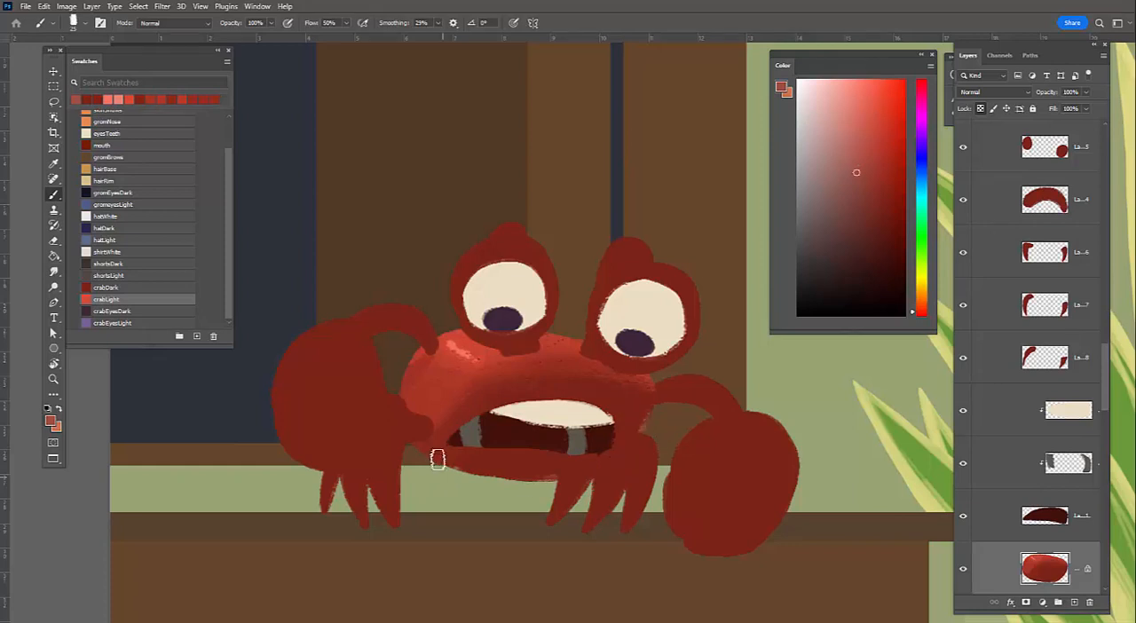
key(ctrl+z)
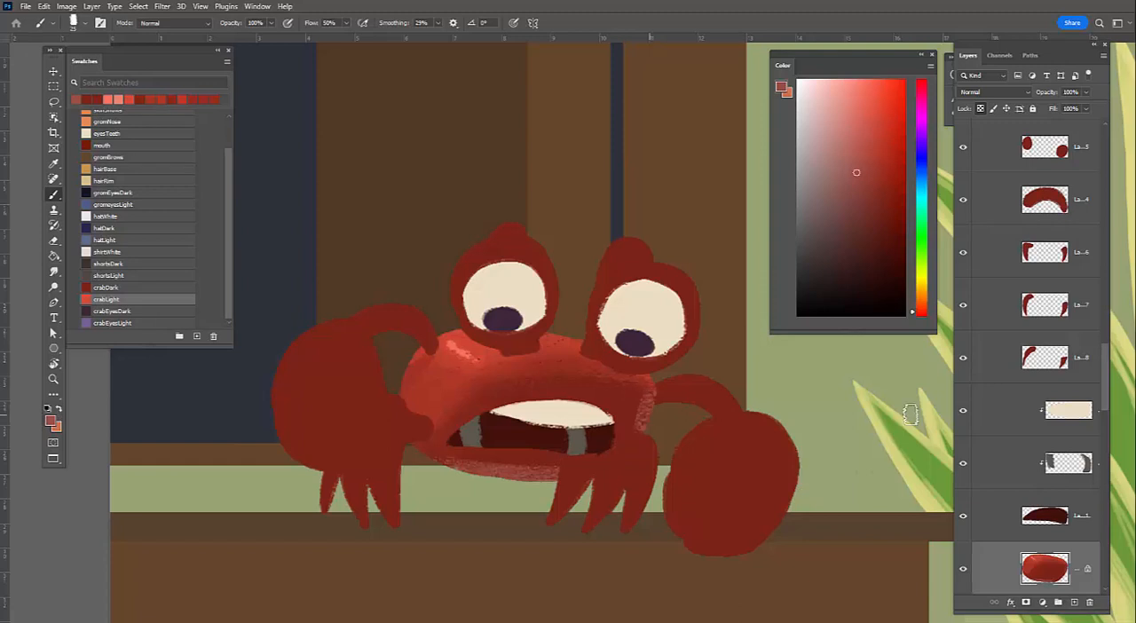
Touch up the area around the mouth with sampled dark red, and add fine lighter red strokes along the lips with a smaller brush
alt+click(619, 387)
alt+click(532, 378)
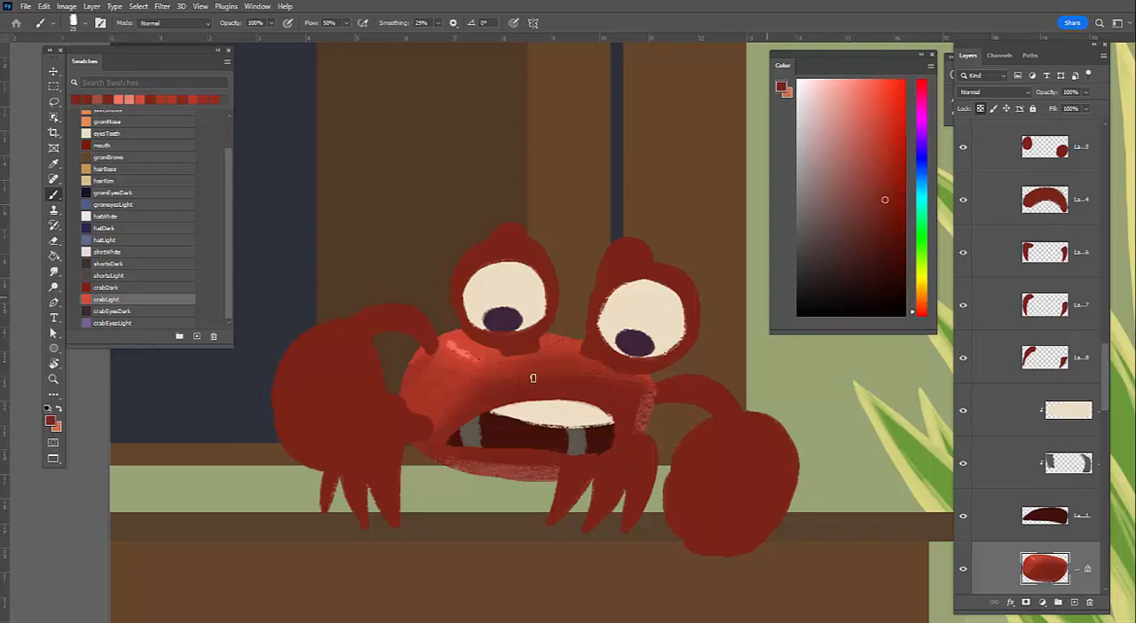
alt+click(608, 403)
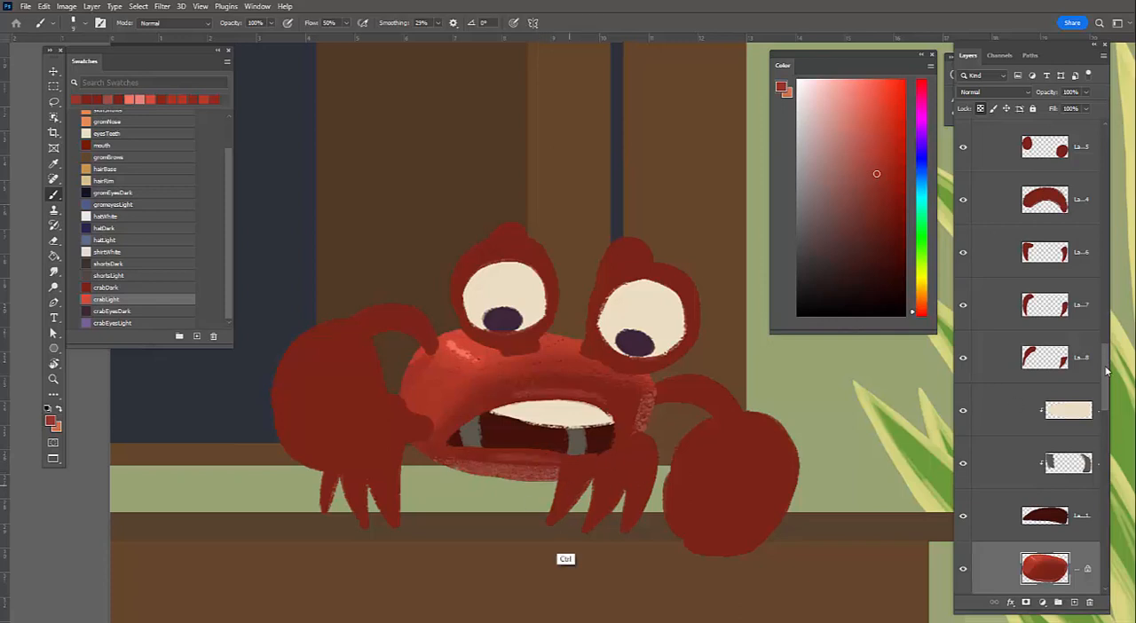
Lasso the right-hand leg on Layer 148 and cut it to its own layer
click(1054, 372)
scroll(963, 373, up, 1)
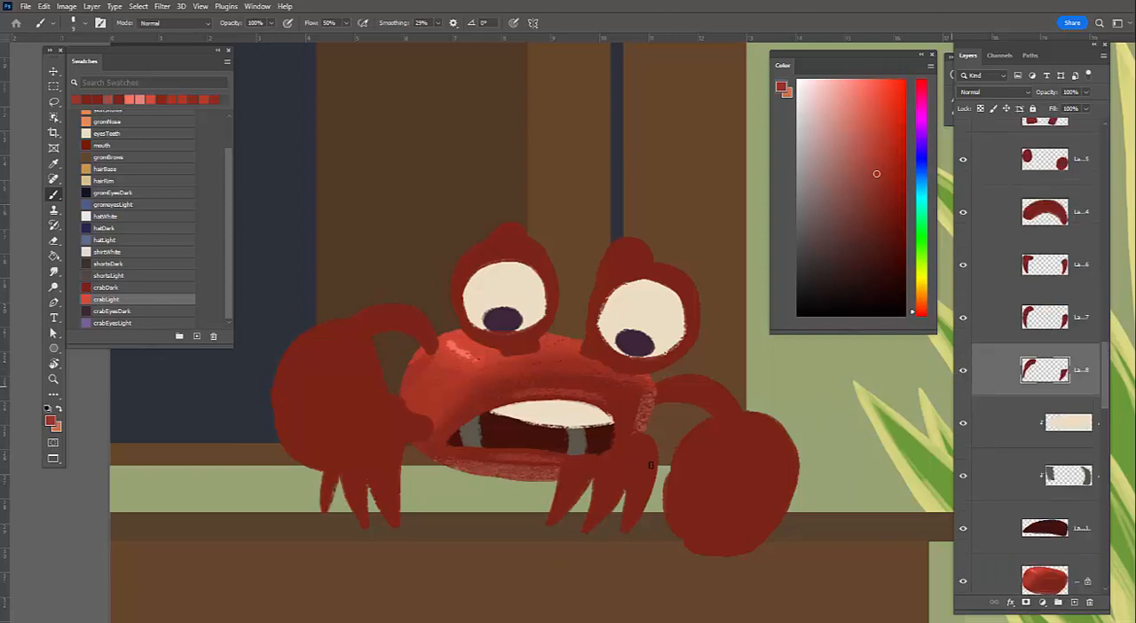
key(l)
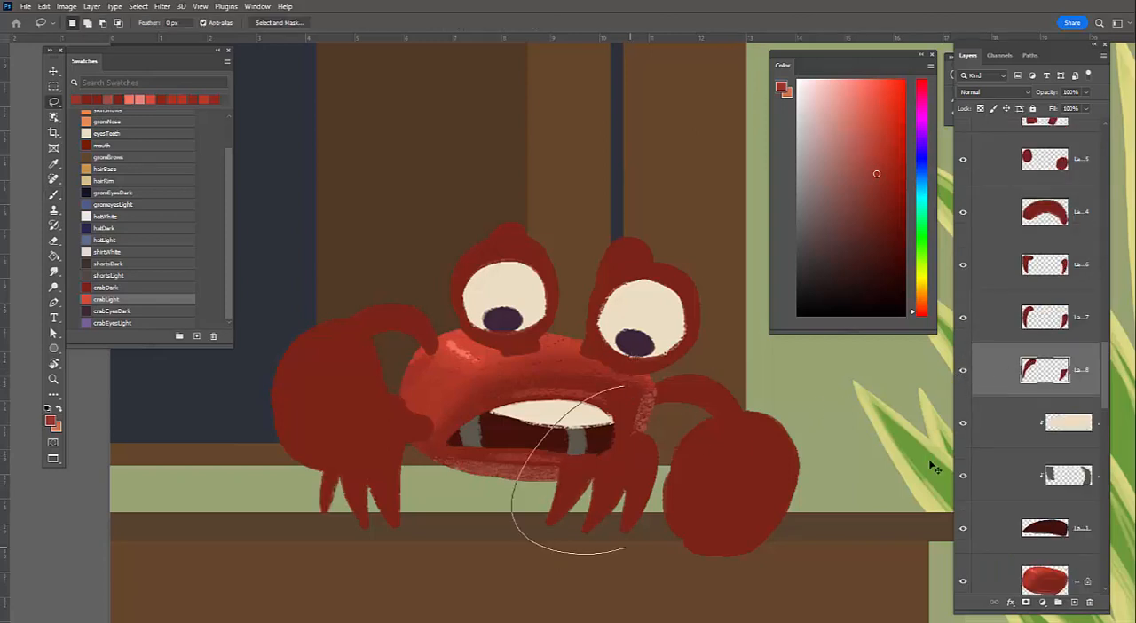
drag(626, 548, 706, 408)
key(Delete)
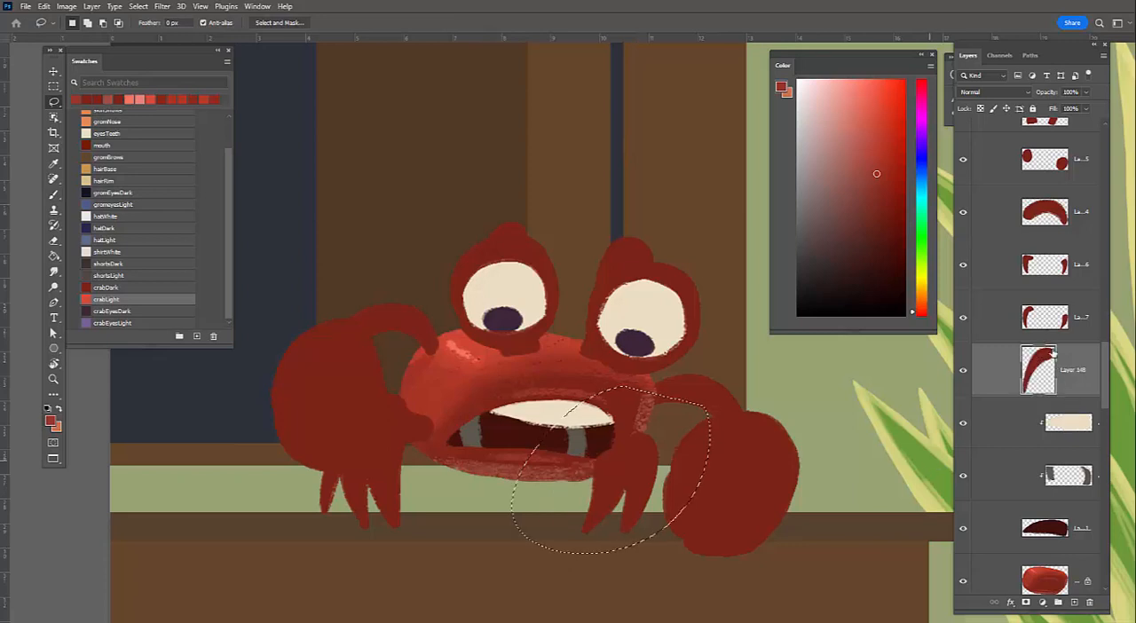
key(ctrl+shift+j)
Select Layer 147, lasso its right-hand leg, and cut that leg to a separate layer
click(964, 319)
click(1049, 329)
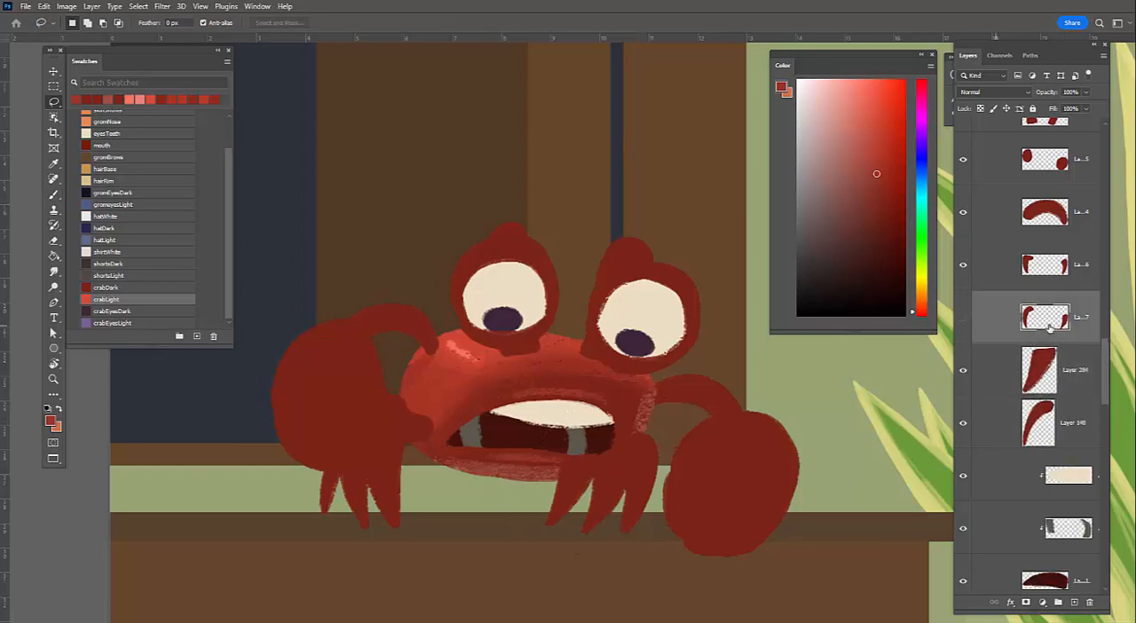
key(ctrl+comma)
drag(756, 391, 683, 338)
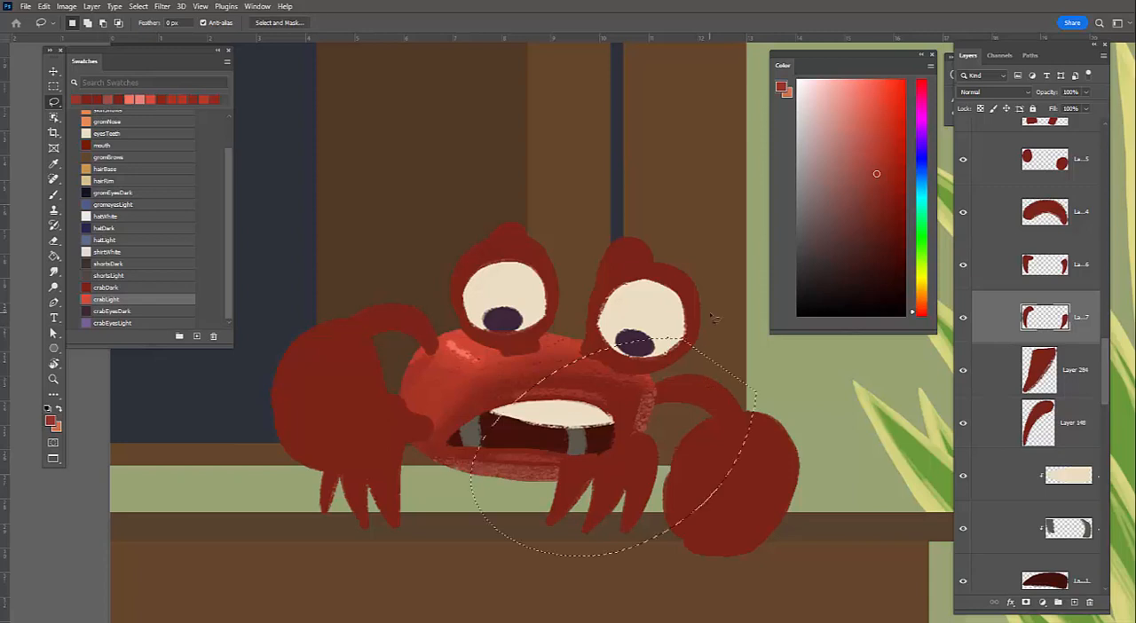
key(ctrl+shift+j)
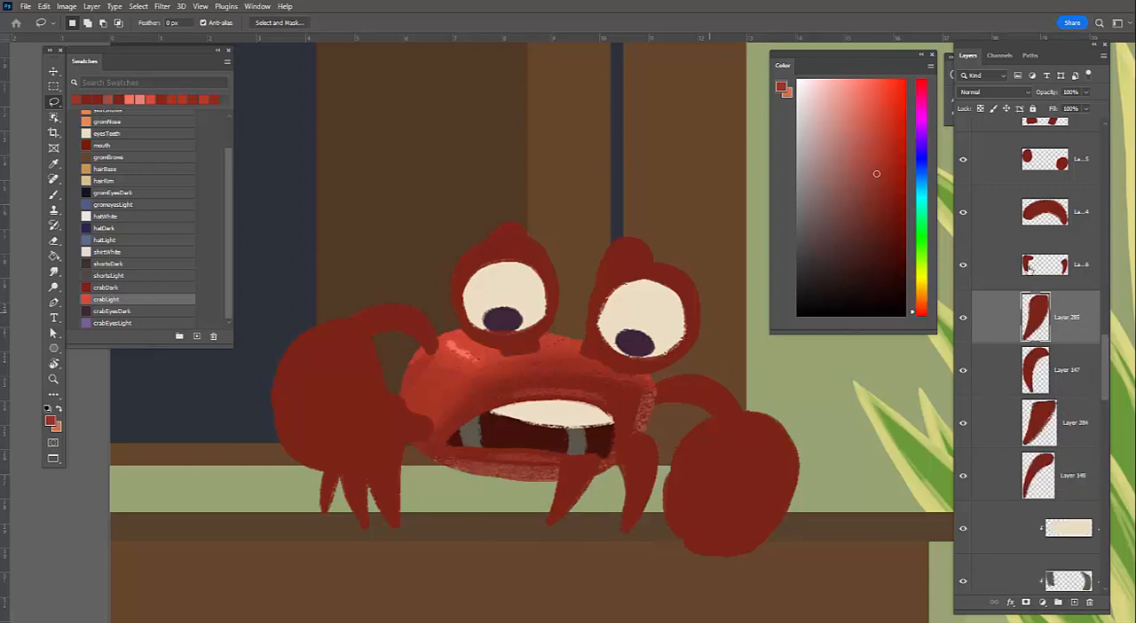
Select the remaining paired-leg layer, lasso its right-hand leg, and cut that leg to its own layer
click(971, 270)
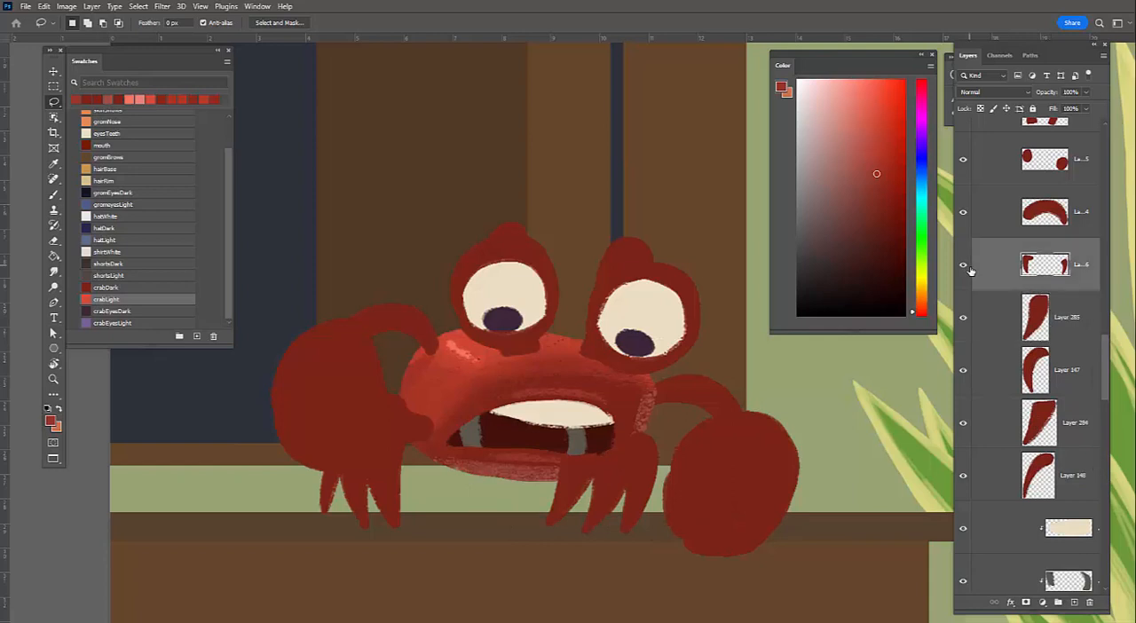
click(460, 179)
drag(537, 411, 535, 414)
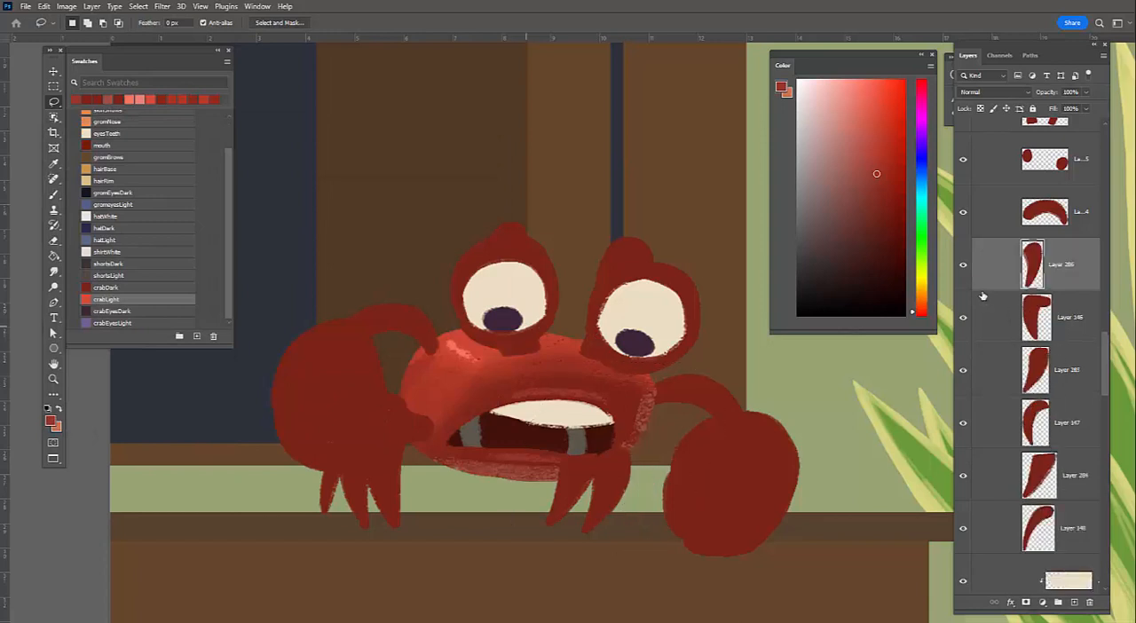
click(963, 317)
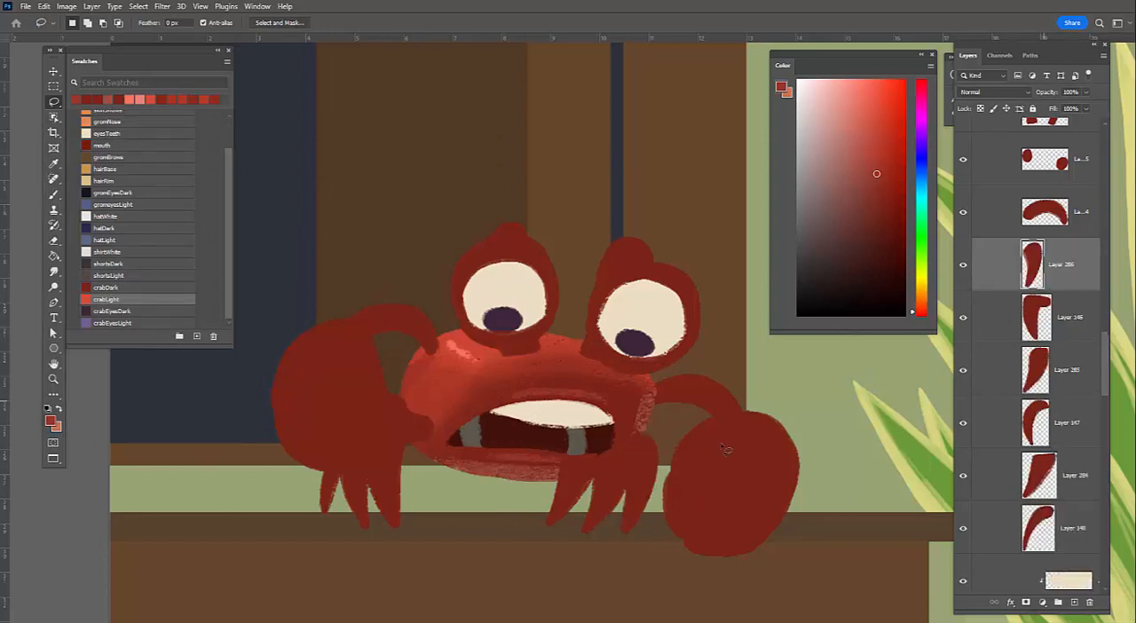
Select the three separated right-hand leg layers 284, 285 and 286 together and move them left, in front of the mouth
ctrl+click(605, 494)
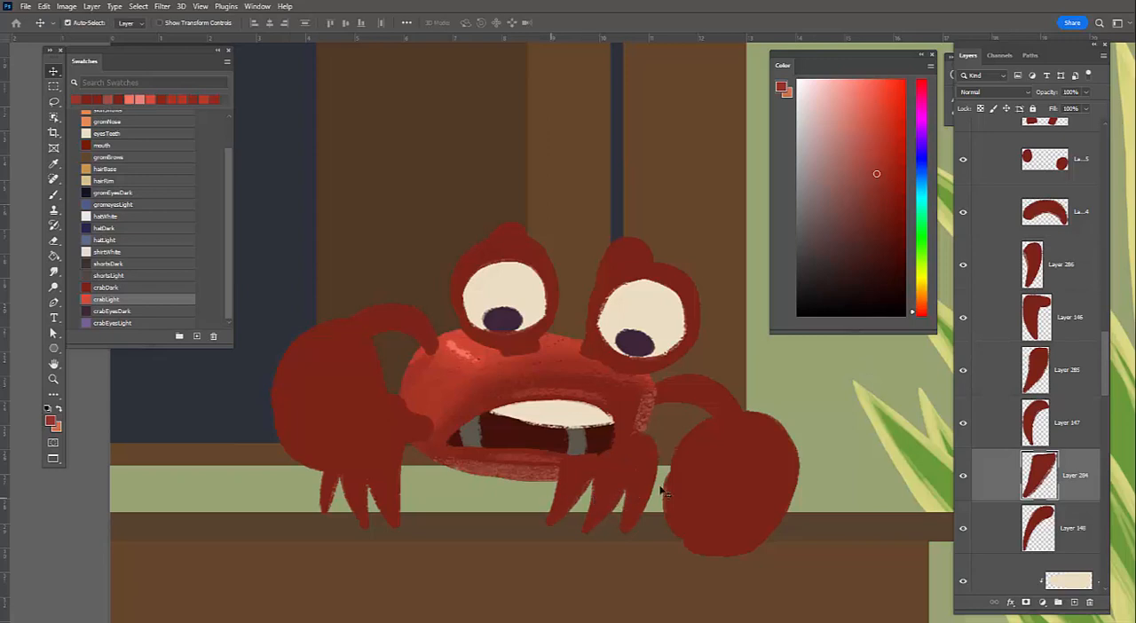
ctrl+click(613, 503)
ctrl+click(522, 487)
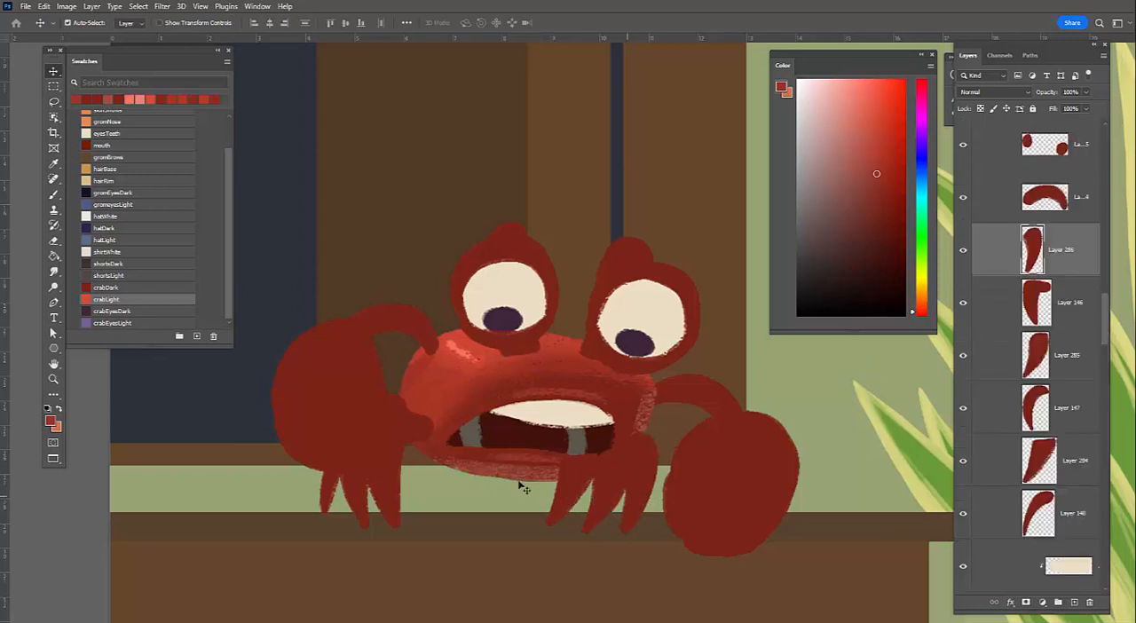
ctrl+shift+click(605, 497)
ctrl+shift+click(571, 500)
drag(571, 501, 520, 483)
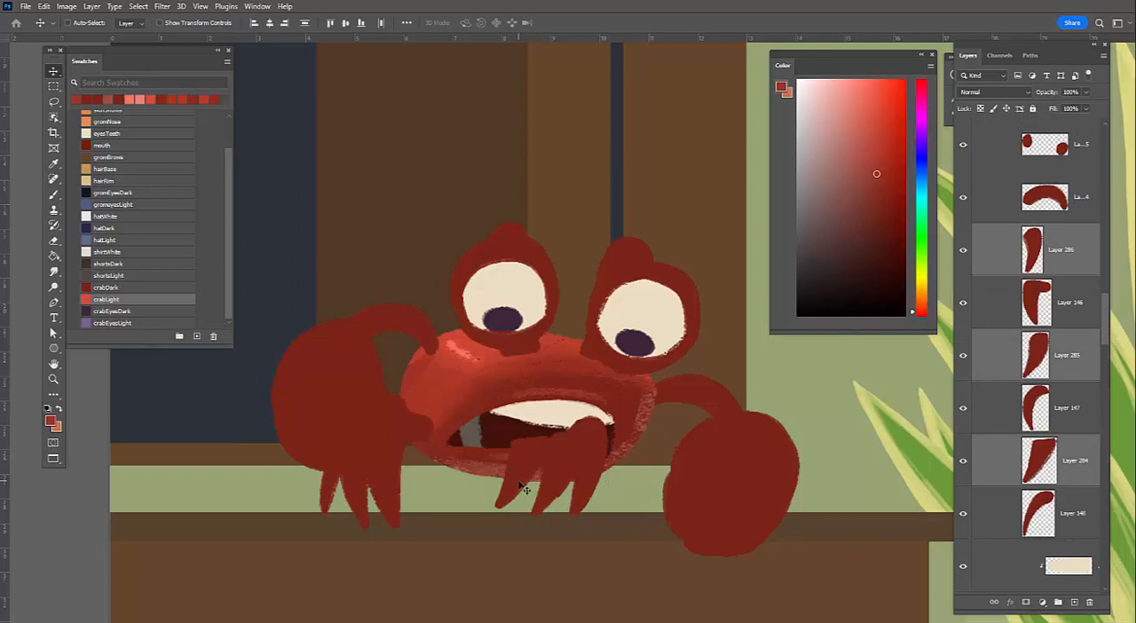
Lower the three selected leg layers in the stacking order until they sit behind the crab's body
key(ctrl+bracketleft)
key(ctrl+bracketleft)
key(ctrl+bracketleft)
key(ctrl+bracketleft)
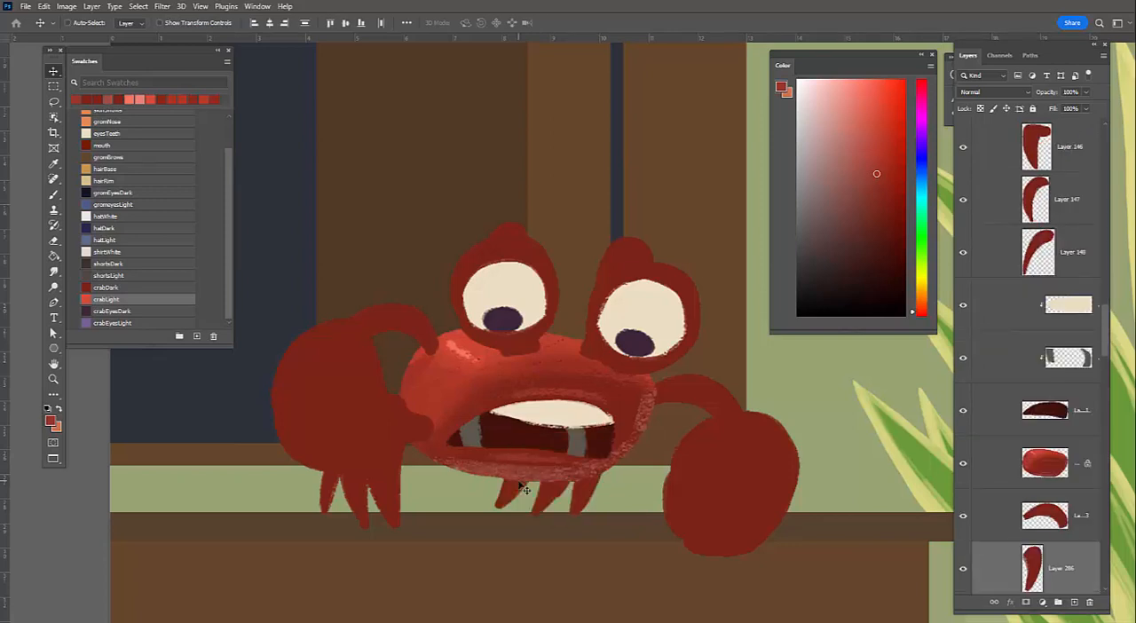
Transform the three legs, shifting them right and rotating them more upright under the body, and reposition the leftmost leg, Layer 284
key(ctrl)
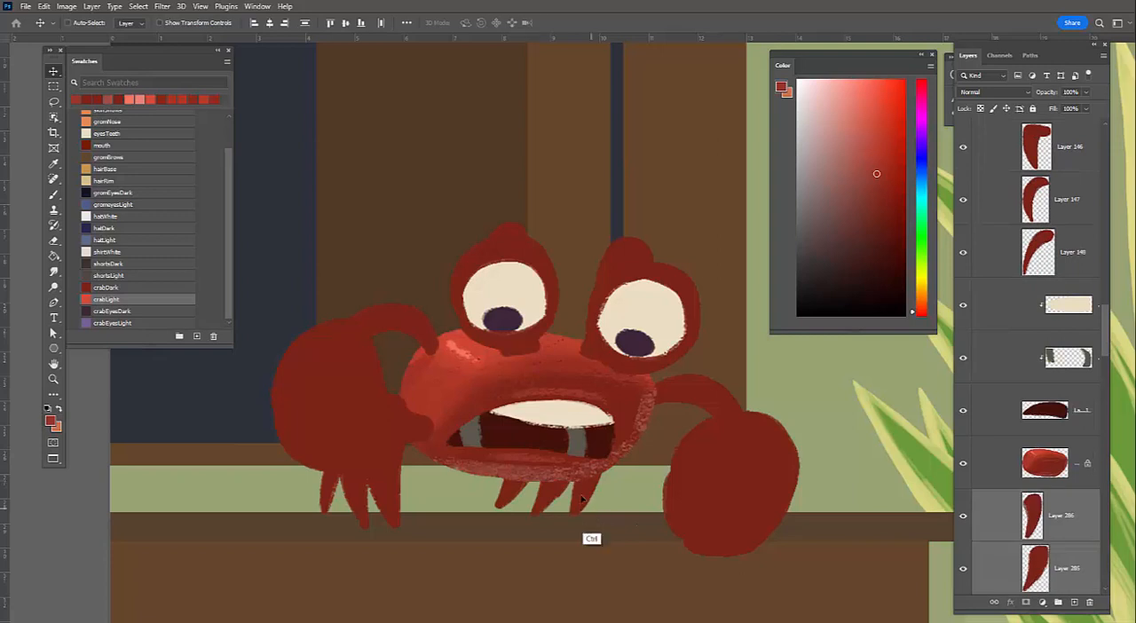
key(ctrl+t)
drag(583, 494, 623, 498)
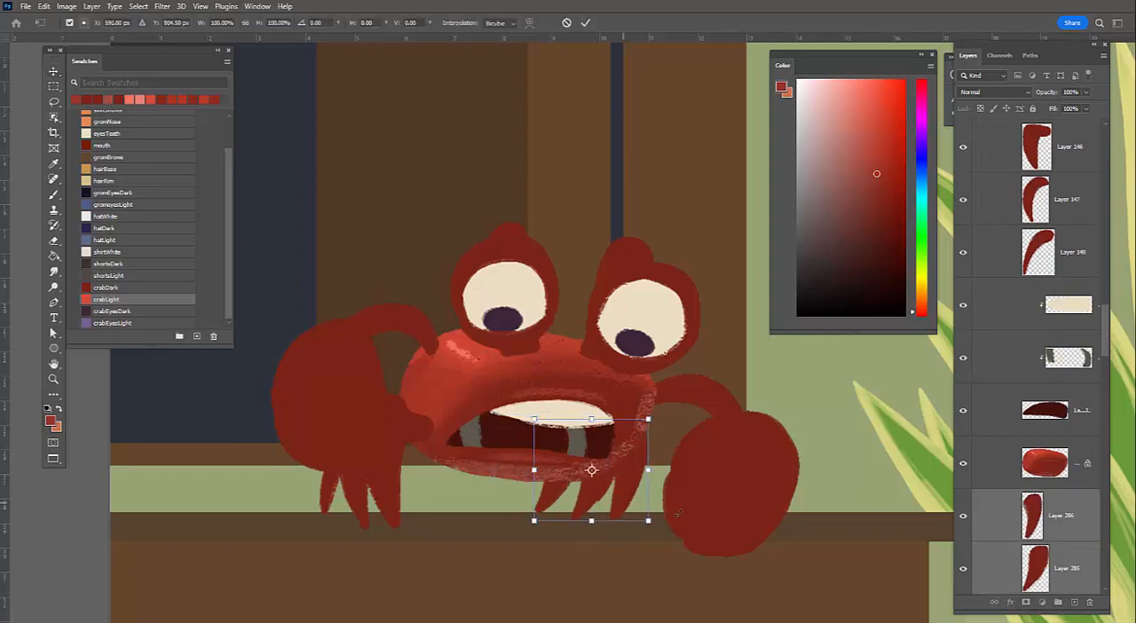
drag(663, 535, 678, 503)
key(Return)
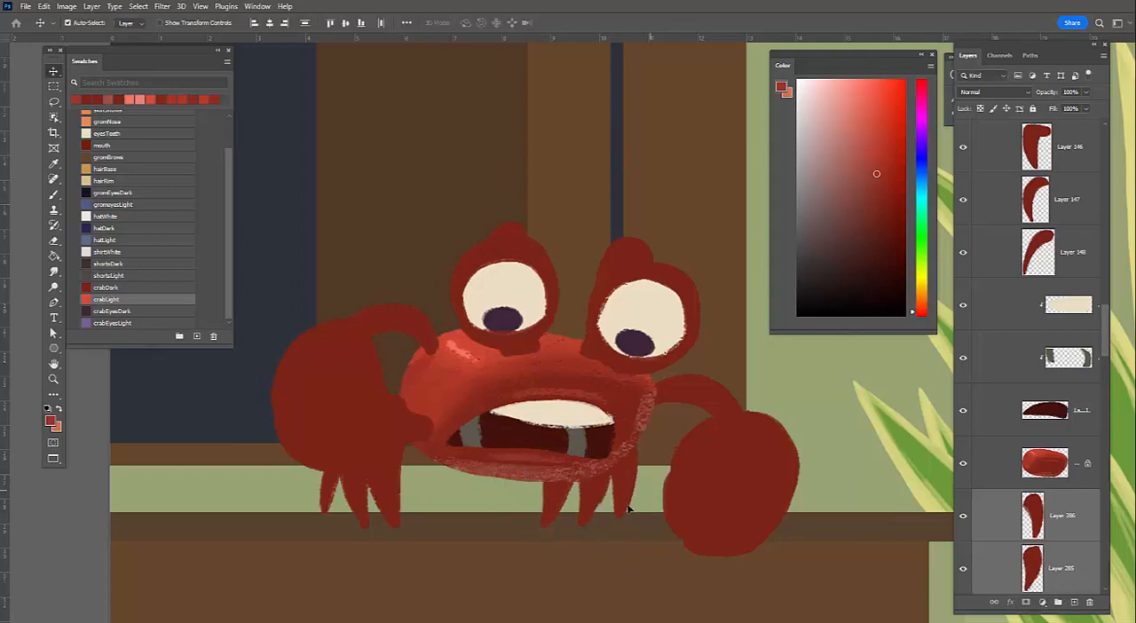
drag(564, 510, 616, 539)
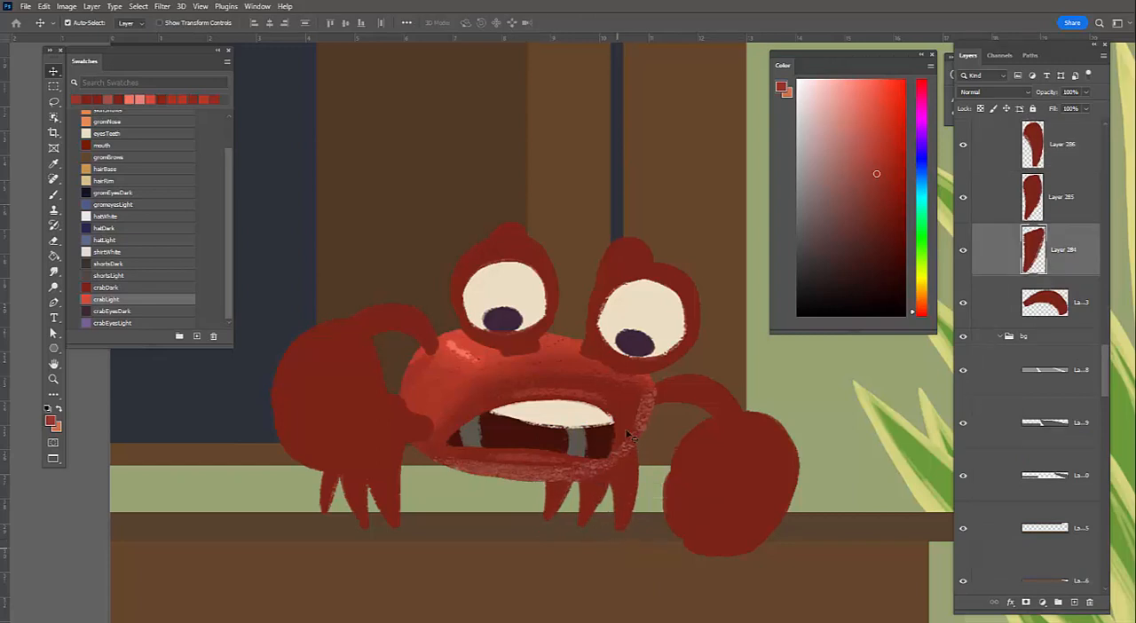
Sample the body's dark red and, on the body layer, paint over the inner part of the lower rim light to thin it
key(b)
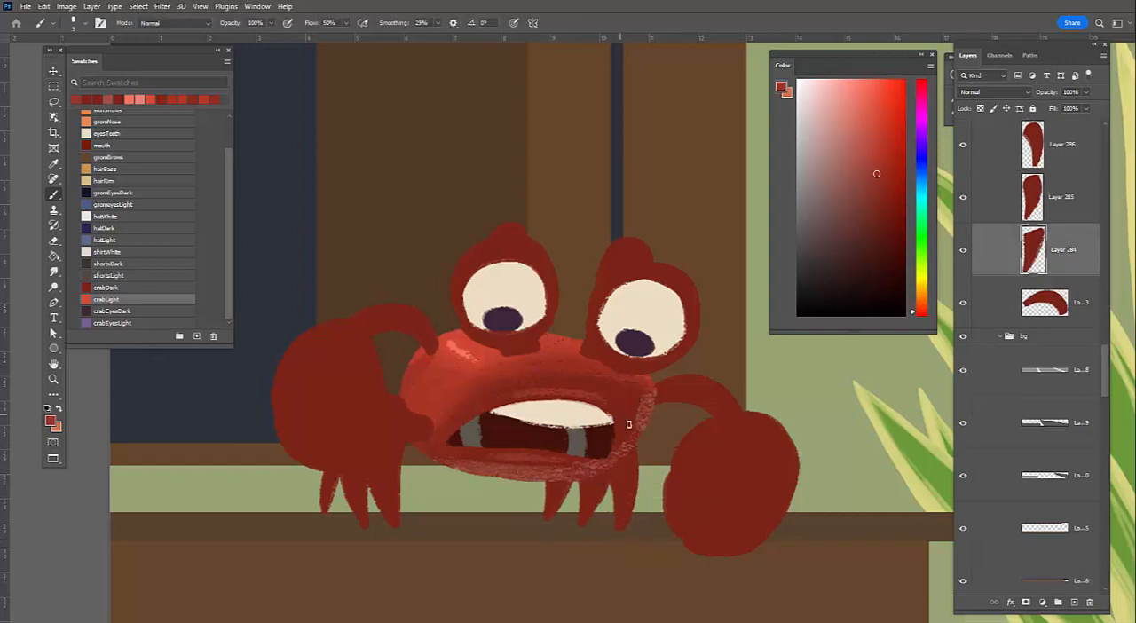
alt+click(626, 423)
drag(632, 428, 621, 427)
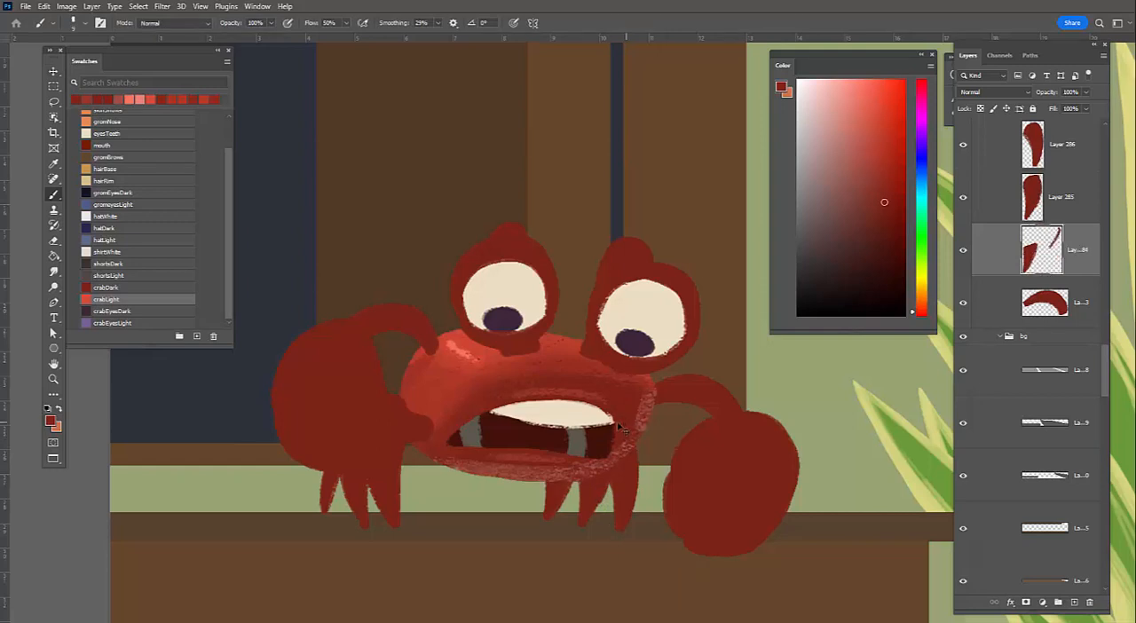
key(ctrl+z)
ctrl+click(623, 438)
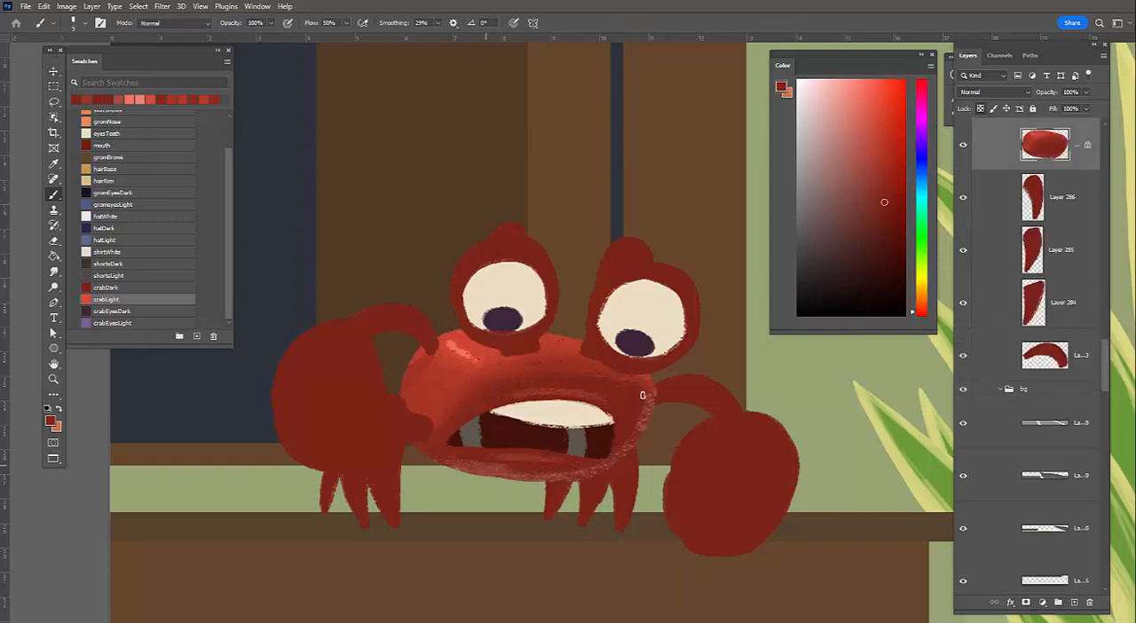
drag(456, 463, 557, 469)
Refine the thin rim light along the body's lower-right edge with sampled reds, and choose a slightly duller muted red
alt+click(609, 466)
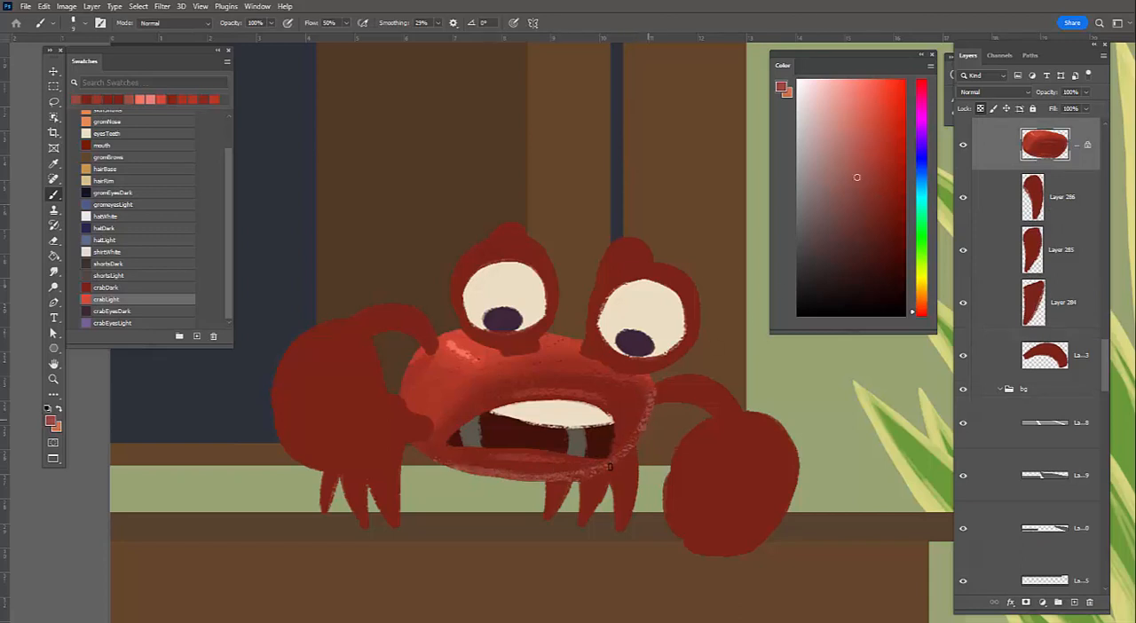
drag(636, 436, 608, 474)
alt+click(621, 424)
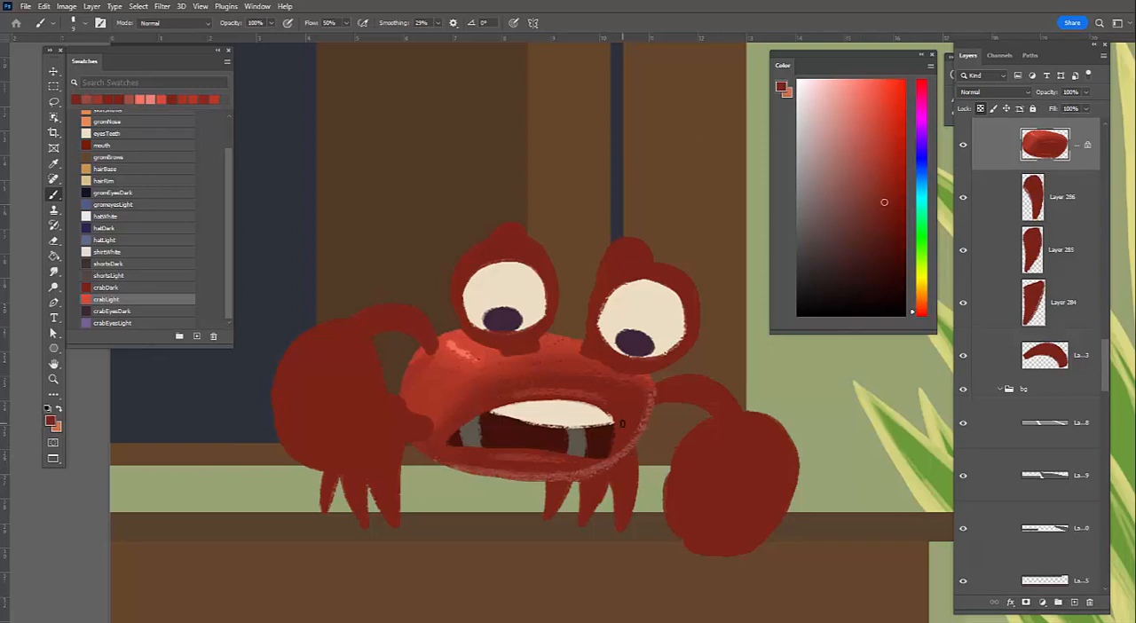
key(alt)
alt+click(635, 409)
click(855, 187)
click(859, 185)
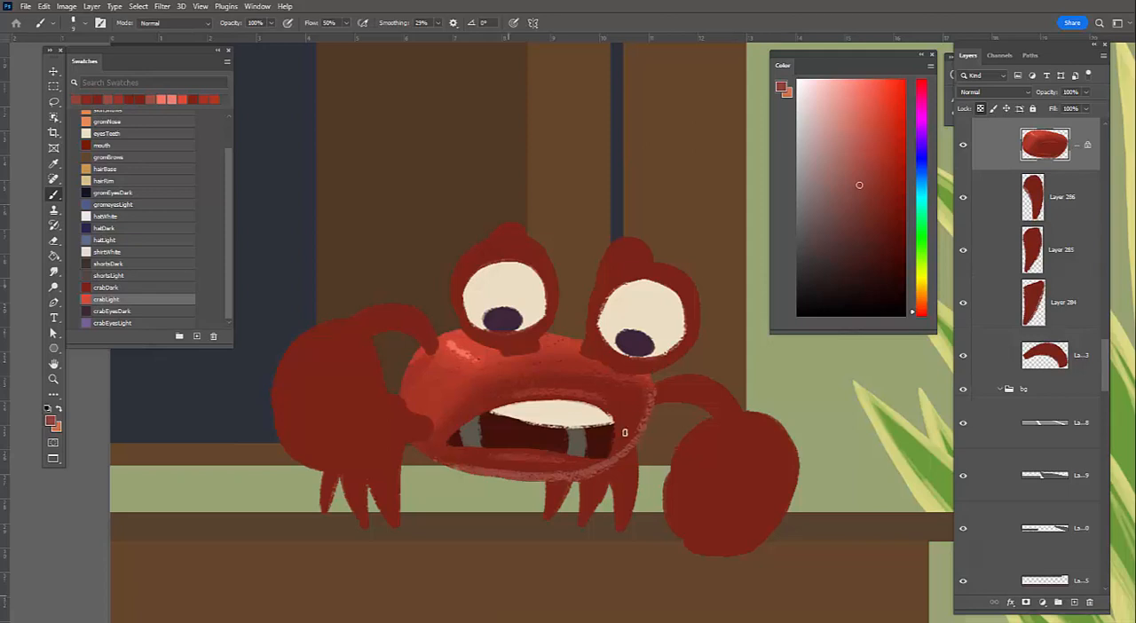
Select the claws layer, lock its transparent pixels, and paint textured mid-red light on the left claw's upper-left side
ctrl+click(327, 362)
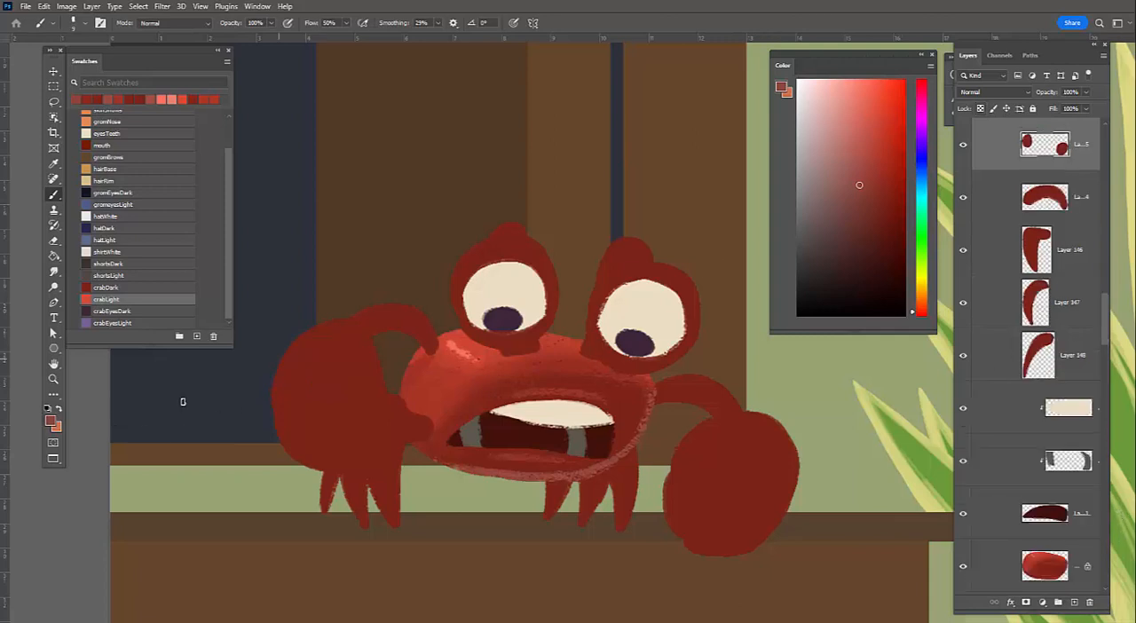
click(980, 109)
alt+click(431, 376)
drag(293, 365, 330, 348)
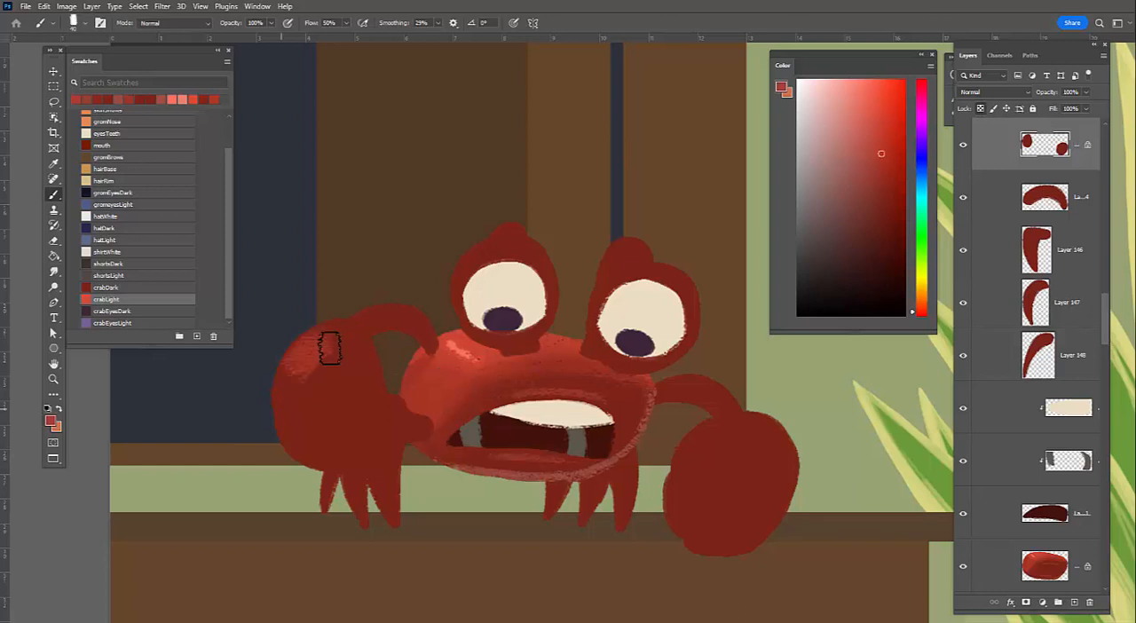
drag(297, 381, 333, 350)
mouse_move(298, 395)
mouse_down()
mouse_move(332, 341)
mouse_move(297, 385)
mouse_up()
Add a crabLight highlight to the left claw and blend textured mid and darker reds toward its shaded right and lower sides
click(106, 299)
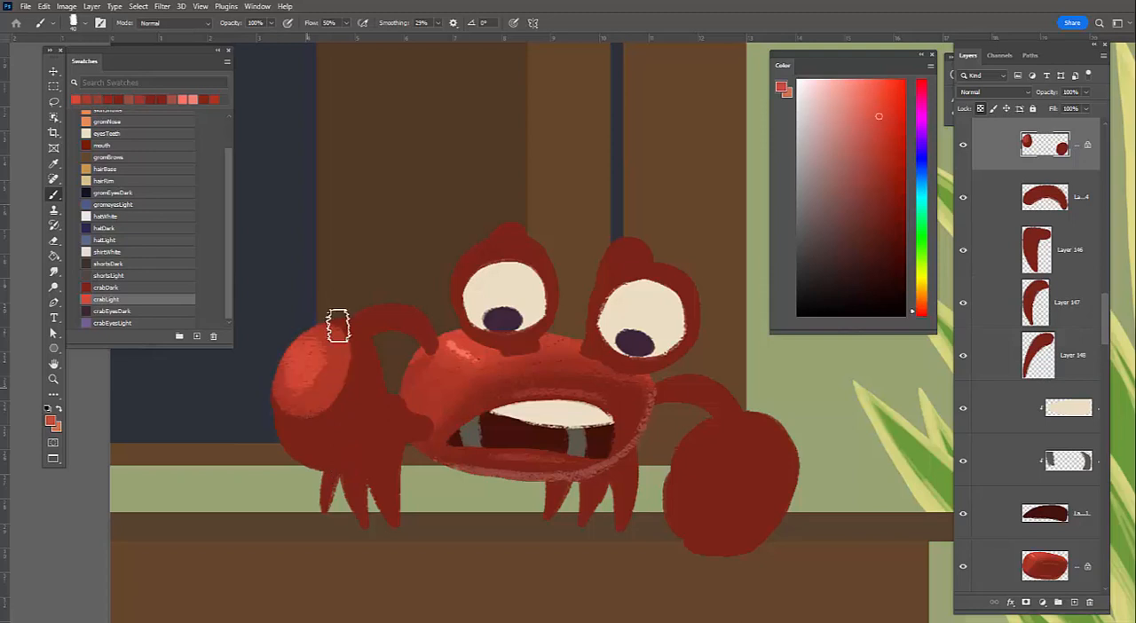
alt+click(339, 355)
mouse_move(353, 334)
mouse_down()
mouse_move(355, 380)
mouse_move(286, 421)
mouse_up()
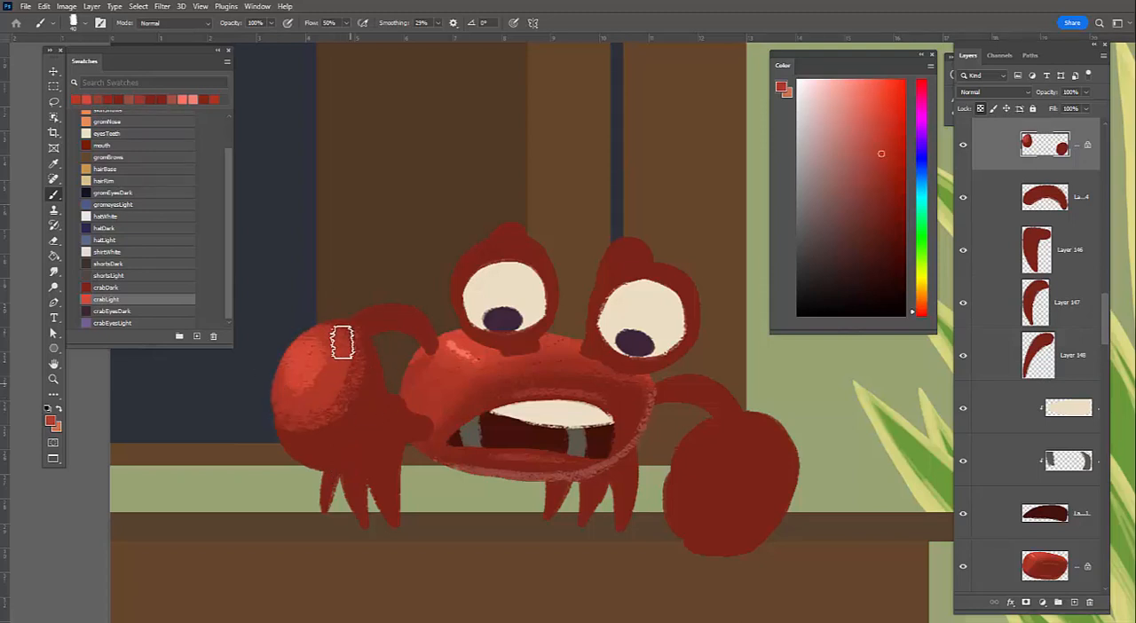
alt+click(964, 147)
key(ctrl+z)
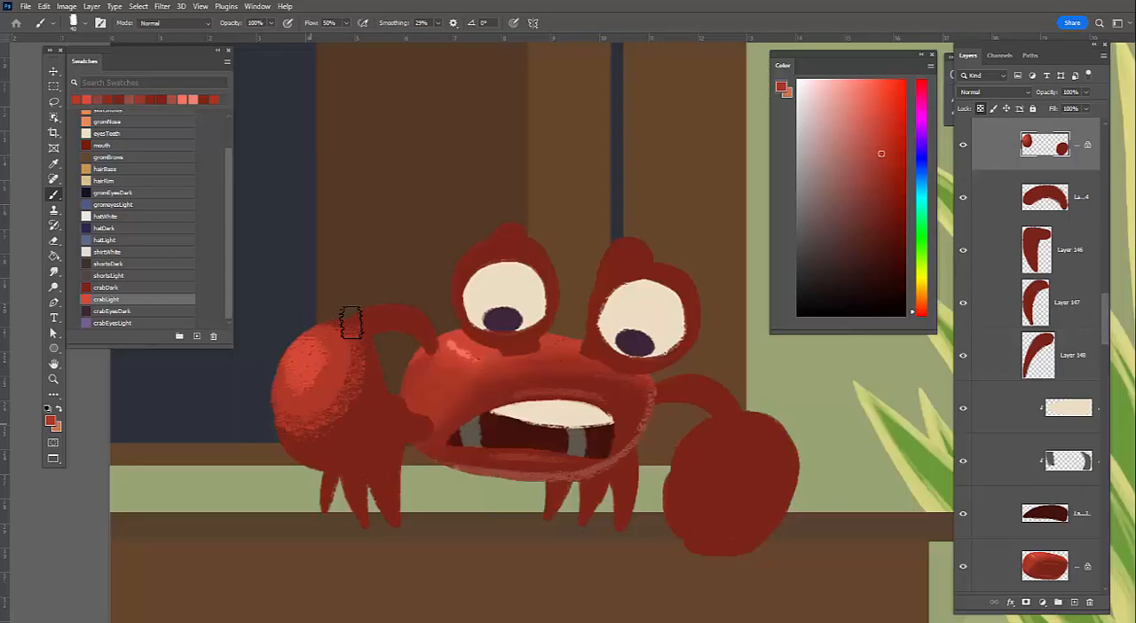
mouse_move(358, 331)
mouse_down()
mouse_move(370, 429)
mouse_move(365, 415)
mouse_up()
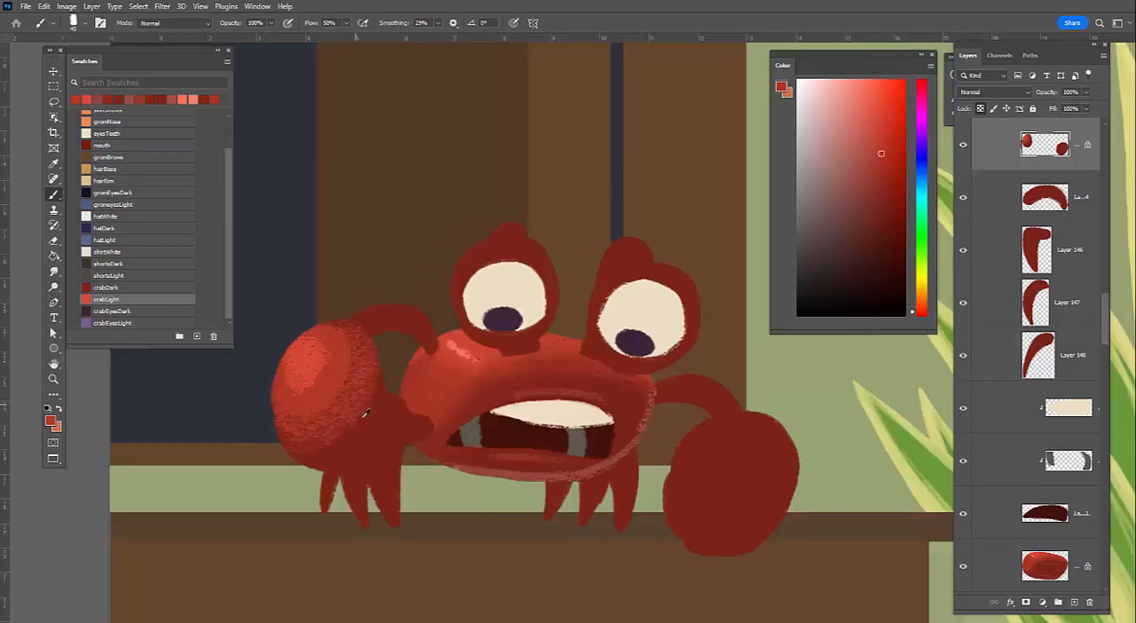
alt+click(288, 422)
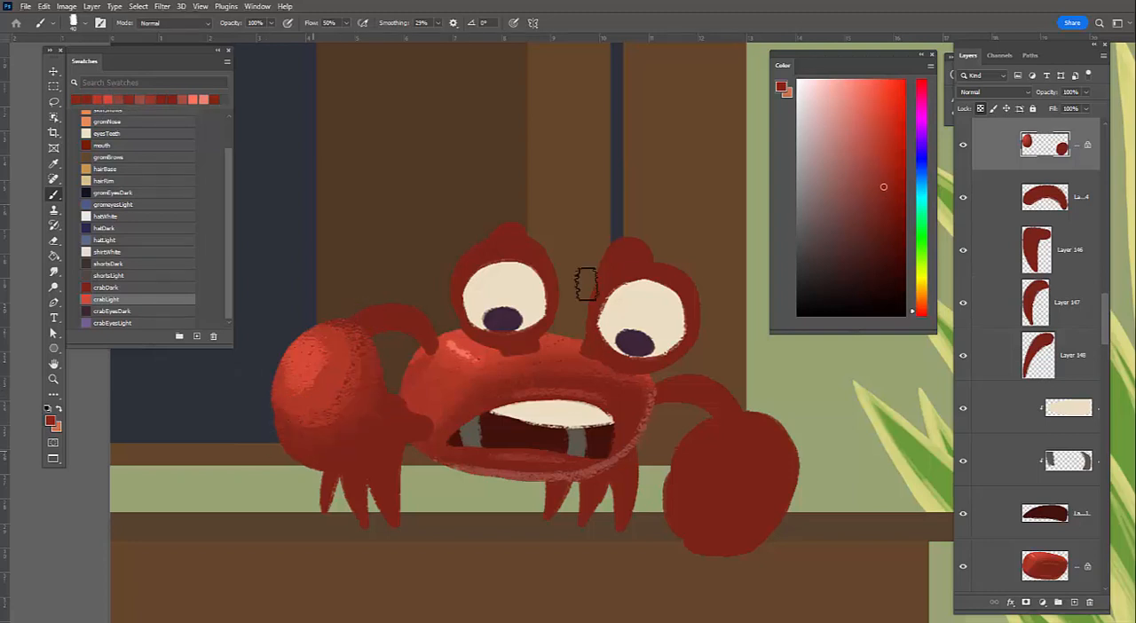
alt+click(357, 440)
Sample the muted rim red and, with a smaller brush, paint rim light along the left claw's lower and right edges
alt+click(448, 464)
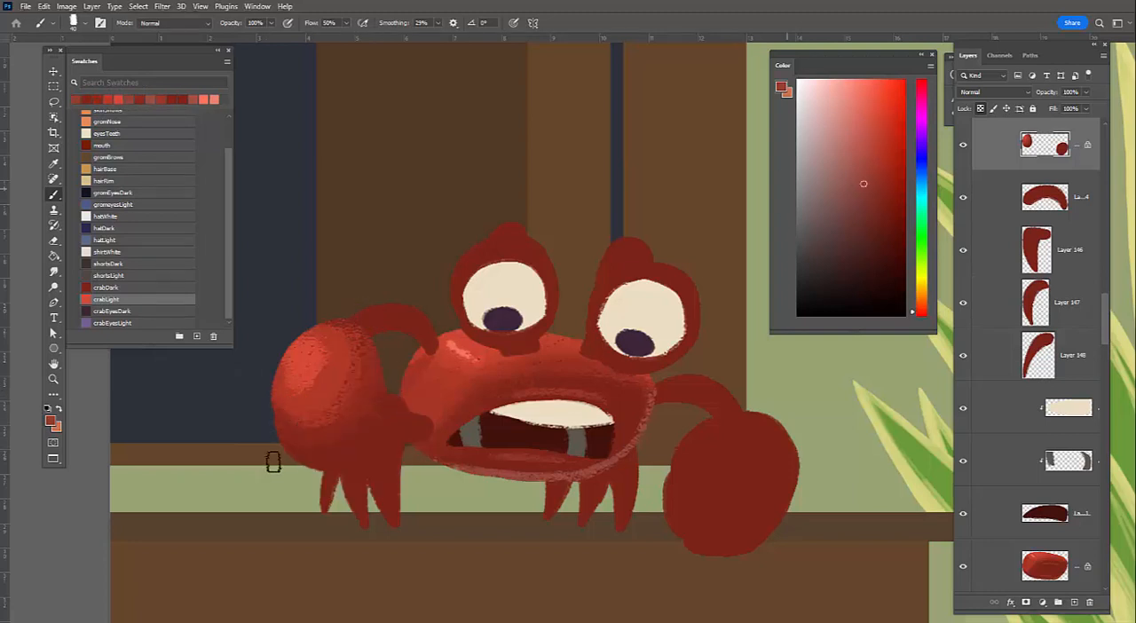
key(bracketleft)
key(bracketleft)
key(bracketleft)
drag(332, 466, 379, 427)
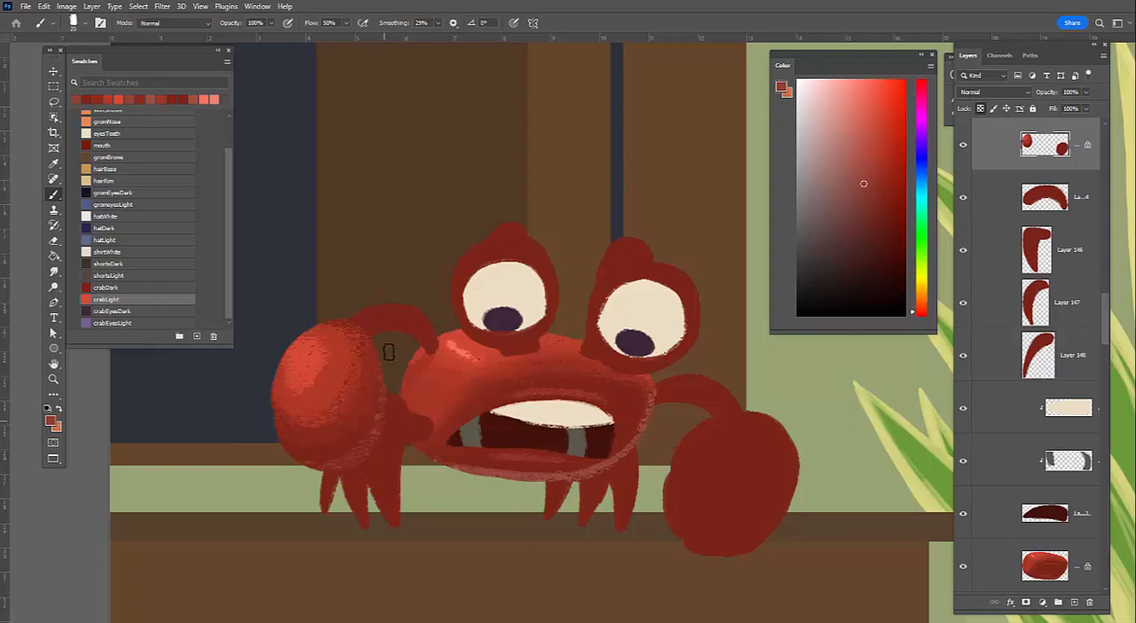
key(bracketleft)
drag(288, 457, 376, 440)
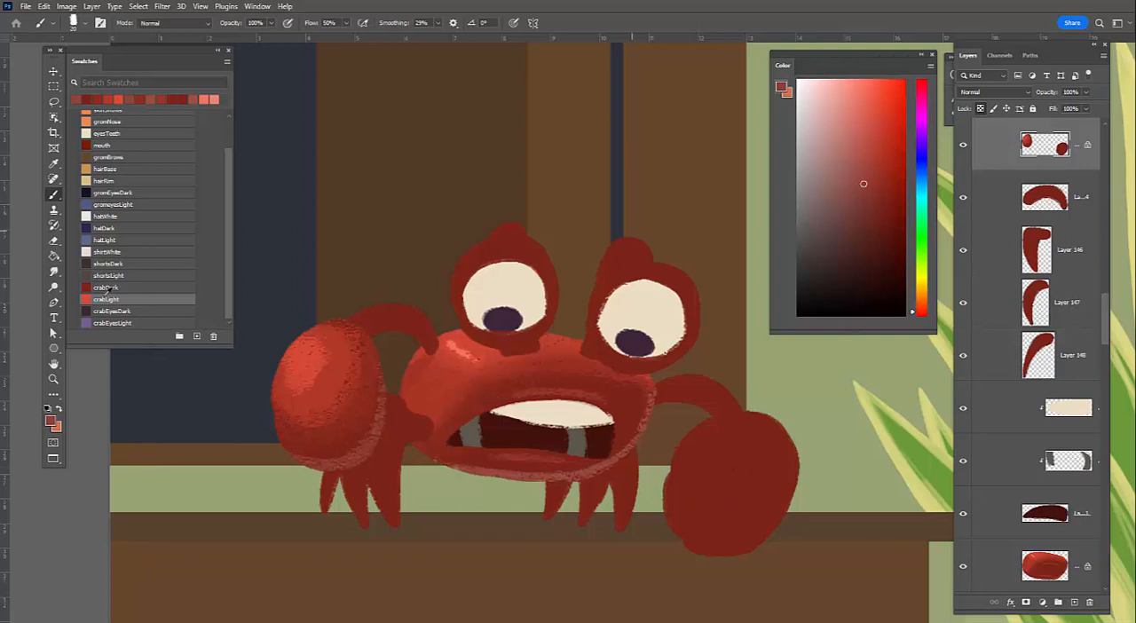
Paint textured crabLight over the right claw's upper-left area with a larger brush, and blend sampled mid red around the highlight
click(122, 297)
key(bracketright)
key(bracketright)
key(bracketright)
key(bracketright)
key(bracketright)
drag(721, 428, 743, 438)
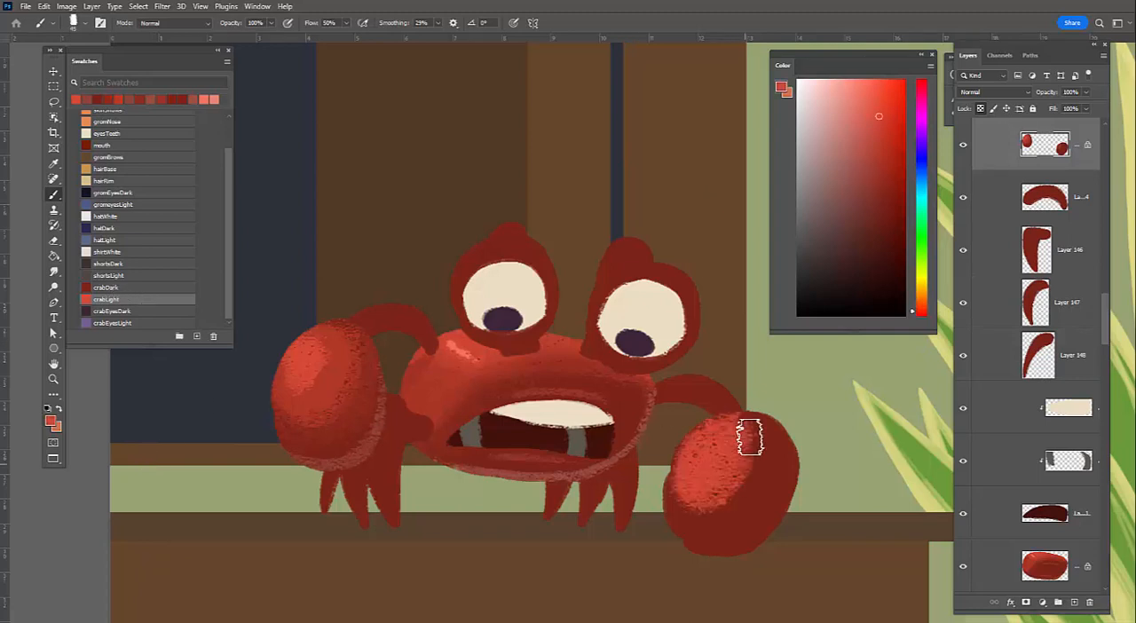
alt+click(353, 365)
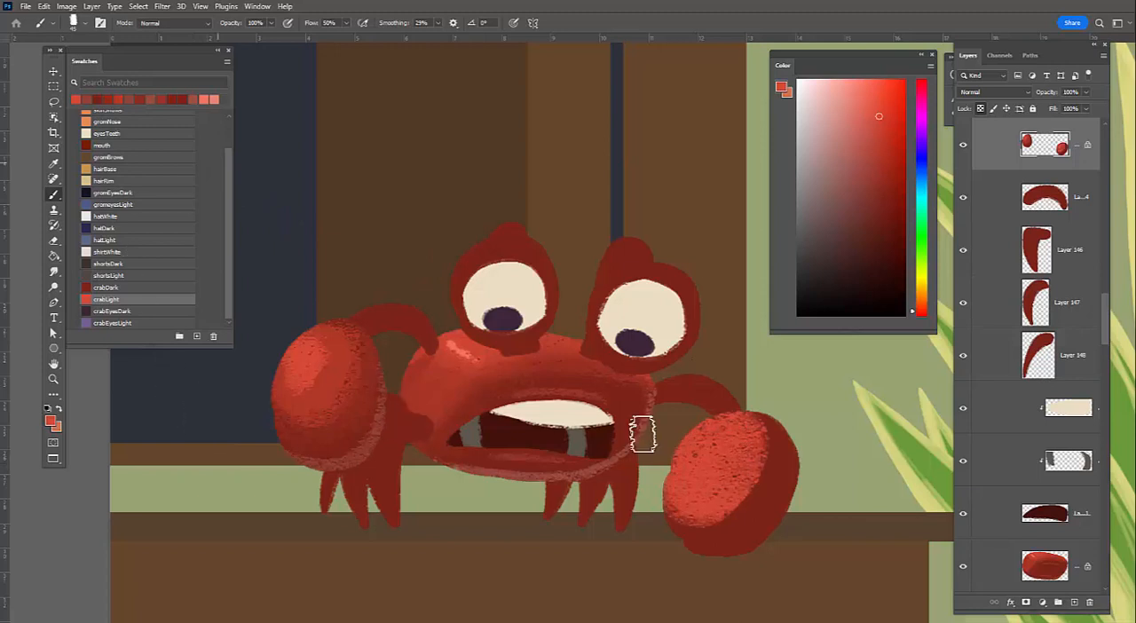
mouse_move(759, 411)
mouse_down()
mouse_move(699, 450)
mouse_move(691, 423)
mouse_up()
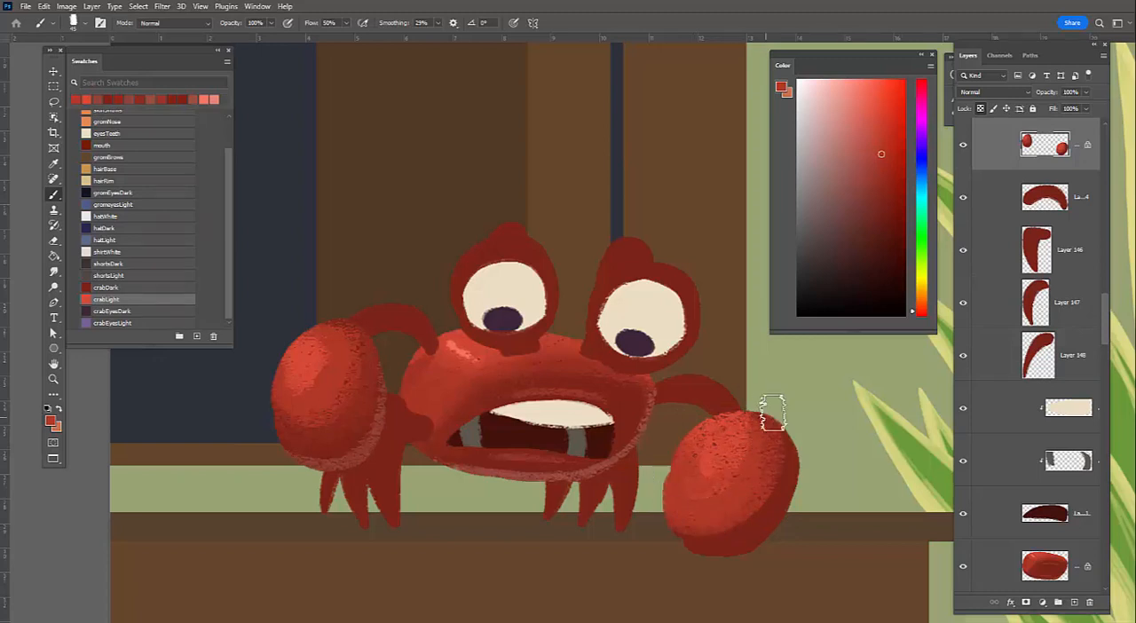
Blend darker reds into the right and lower-right sides of the right claw to soften its shading
alt+click(785, 490)
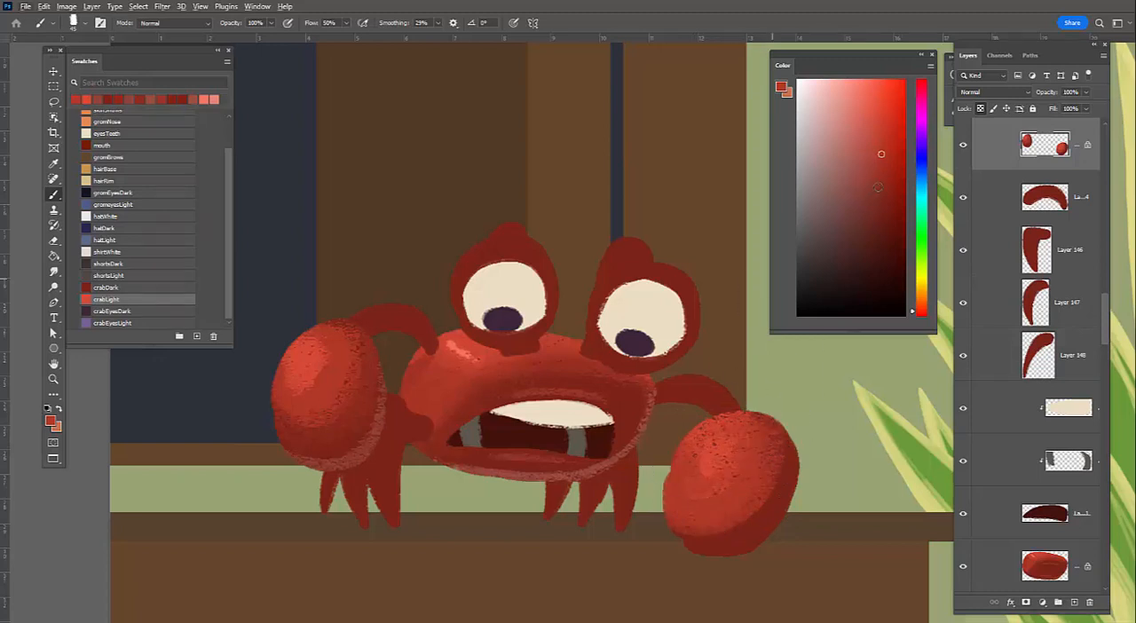
drag(783, 437, 780, 432)
alt+click(659, 499)
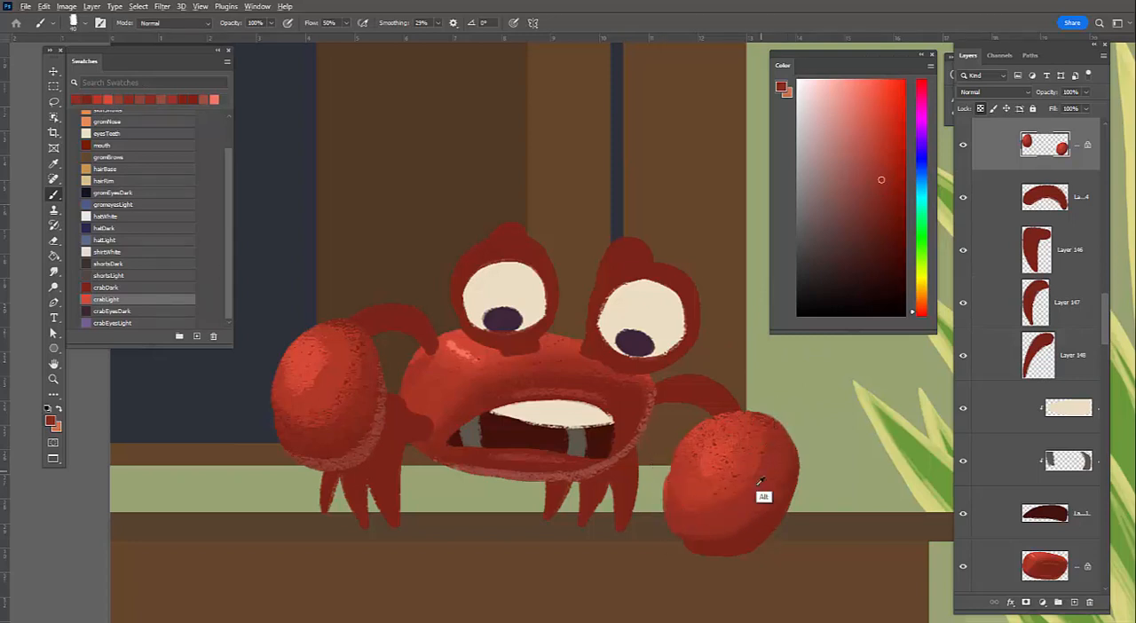
alt+click(789, 481)
Sample the dark red and paint a shadow along the right claw's upper-left edge below the arm, comparing it with undo and redo
alt+click(736, 539)
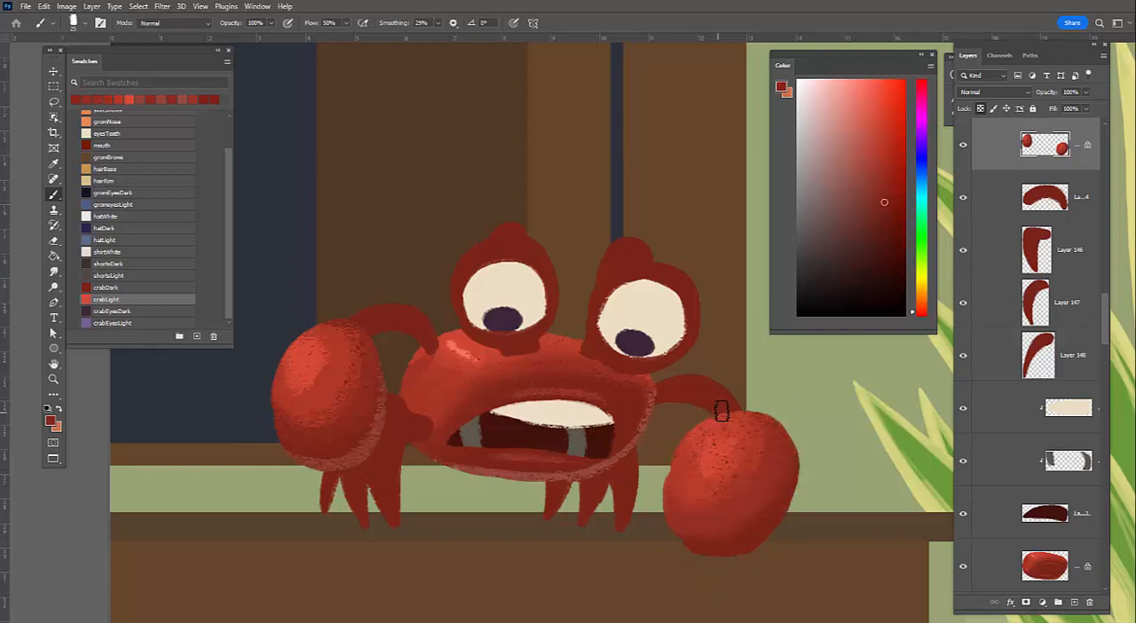
drag(724, 421, 673, 481)
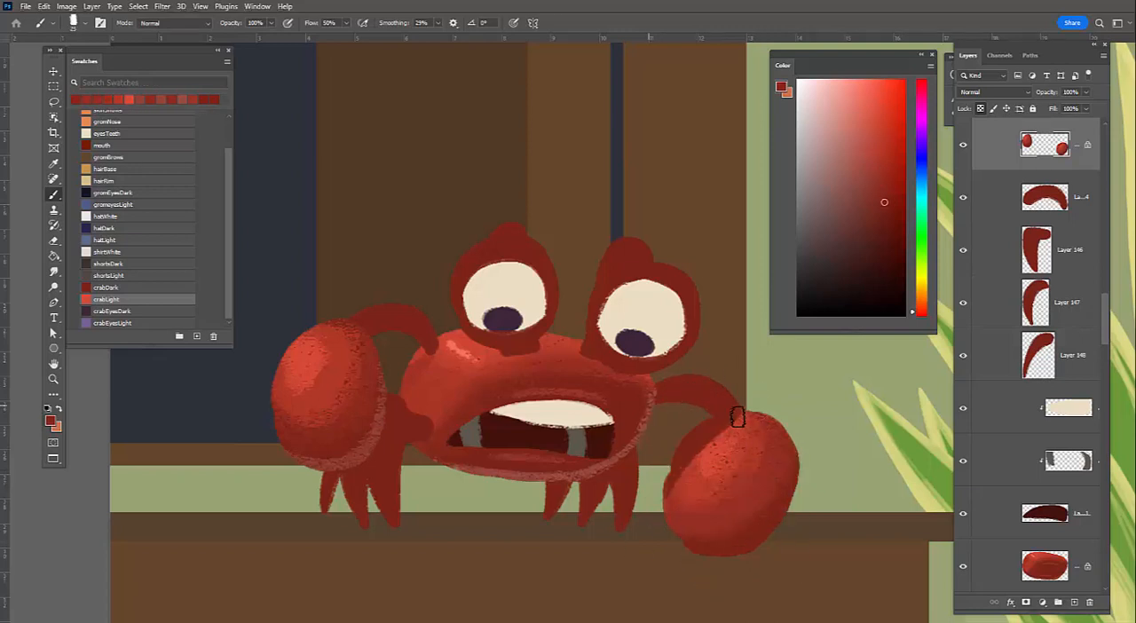
key(ctrl+z)
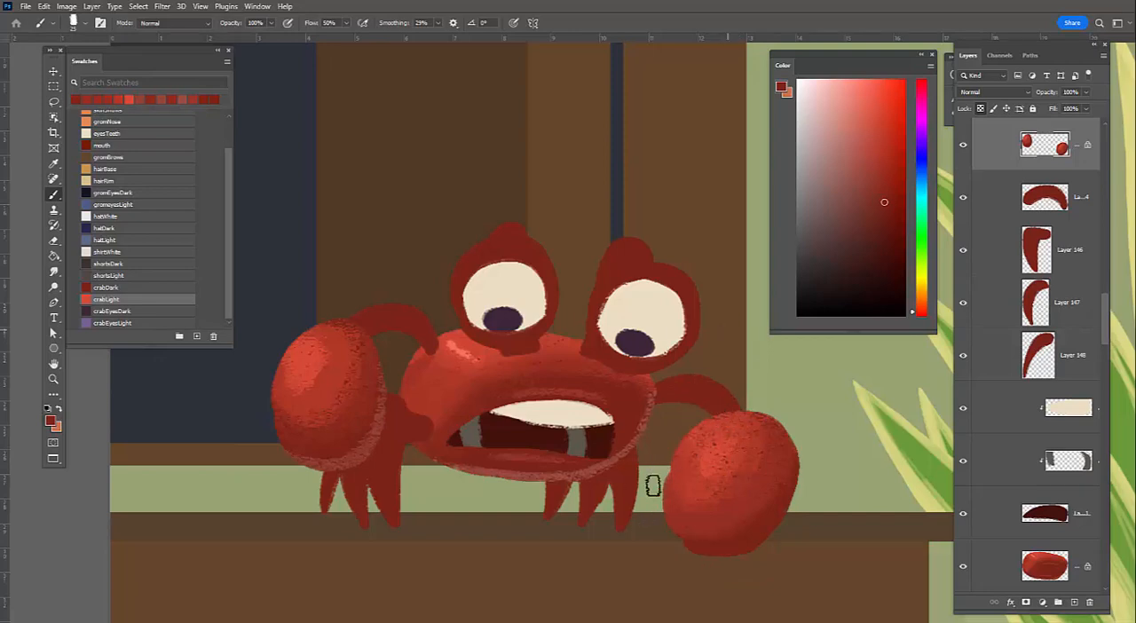
key(ctrl+shift+z)
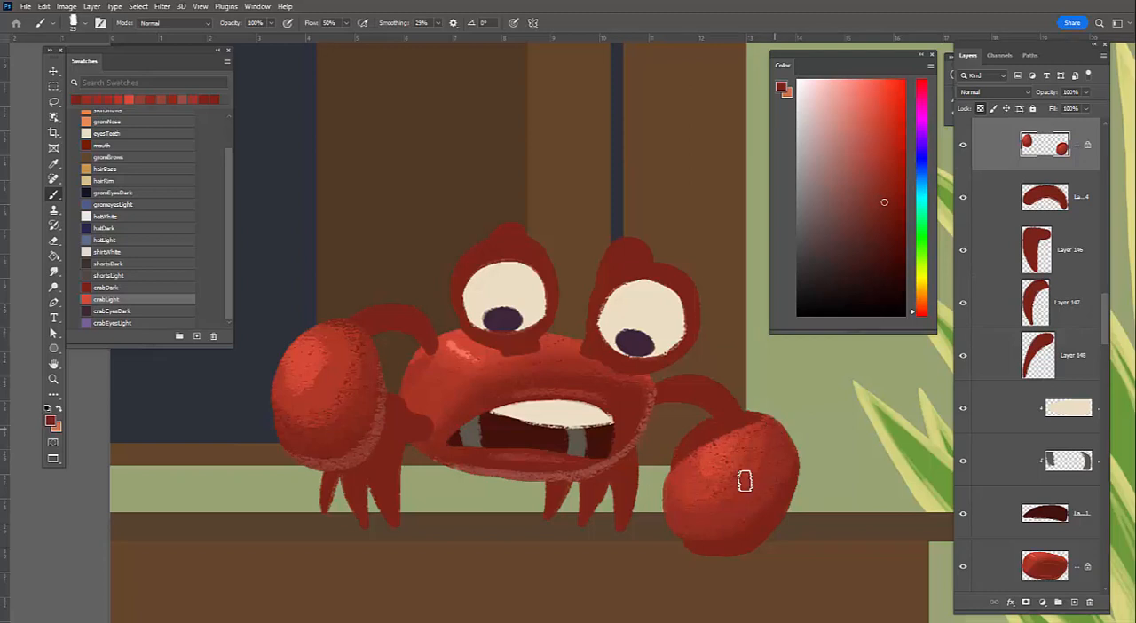
Lock the right arm layer's transparency and, with a smaller brush, paint a light red highlight along its upper curve, softened with sampled mid red
alt+click(728, 395)
key(bracketleft)
key(bracketleft)
key(bracketleft)
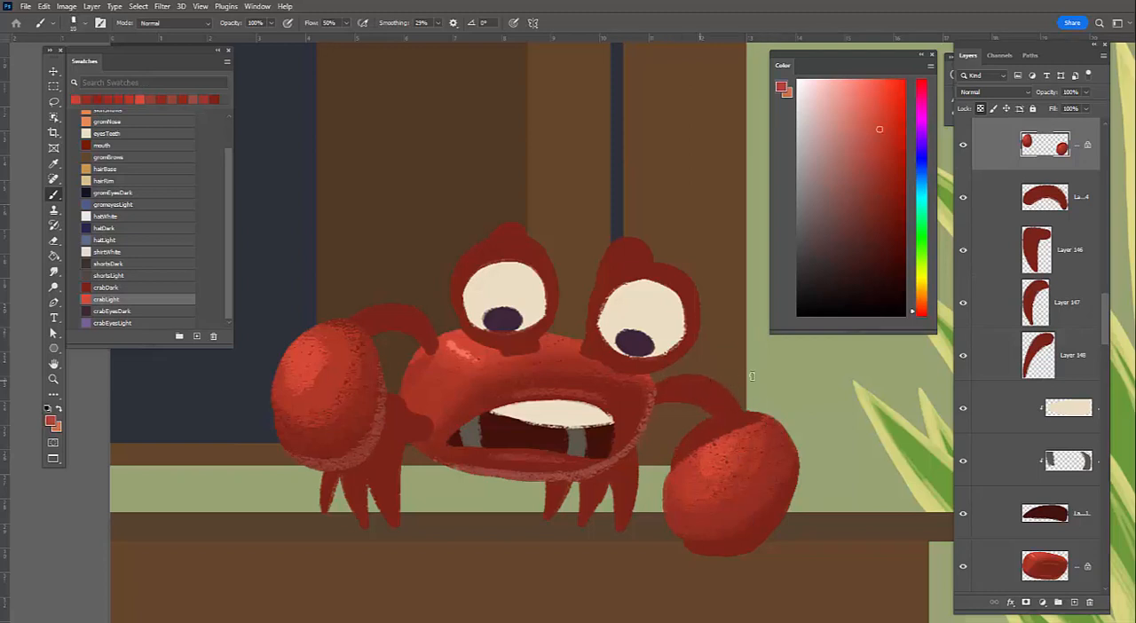
ctrl+click(682, 394)
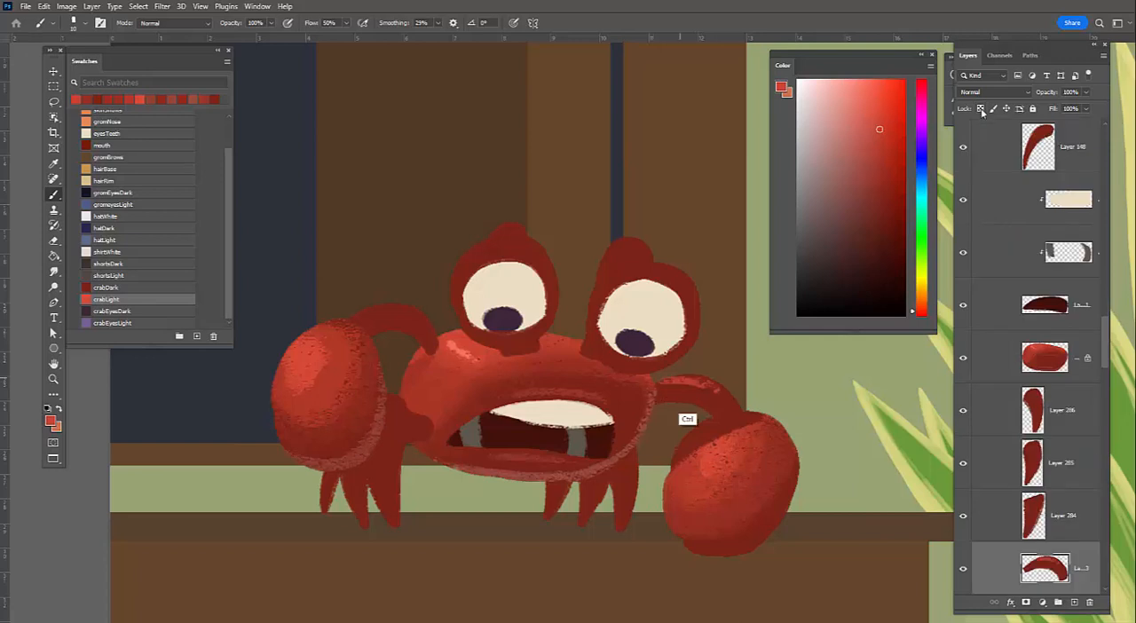
key(slash)
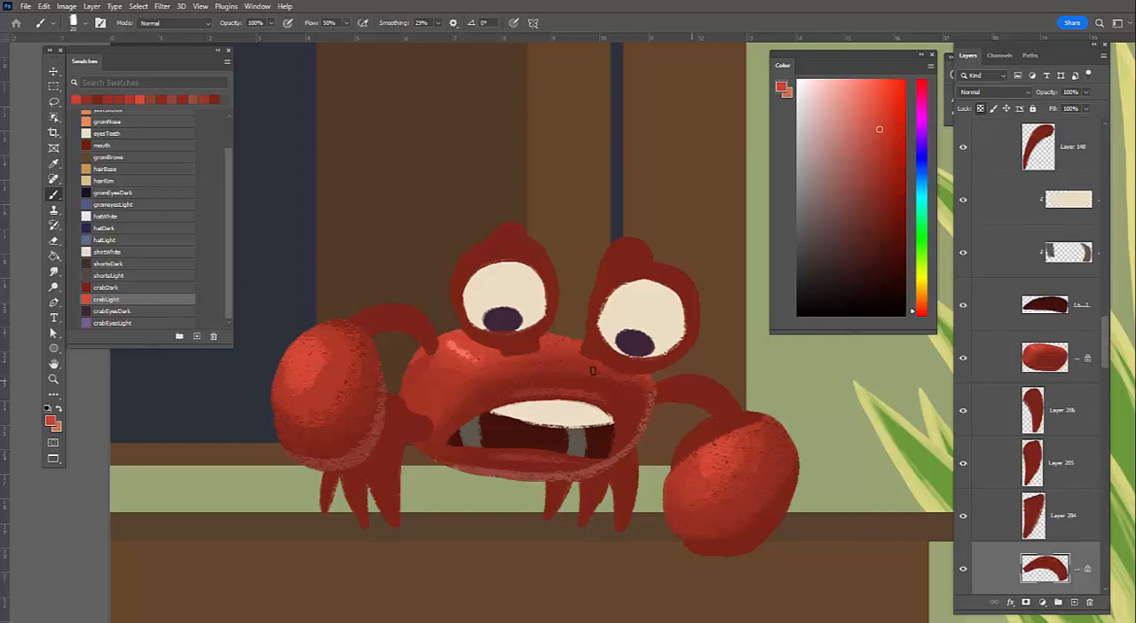
alt+click(703, 383)
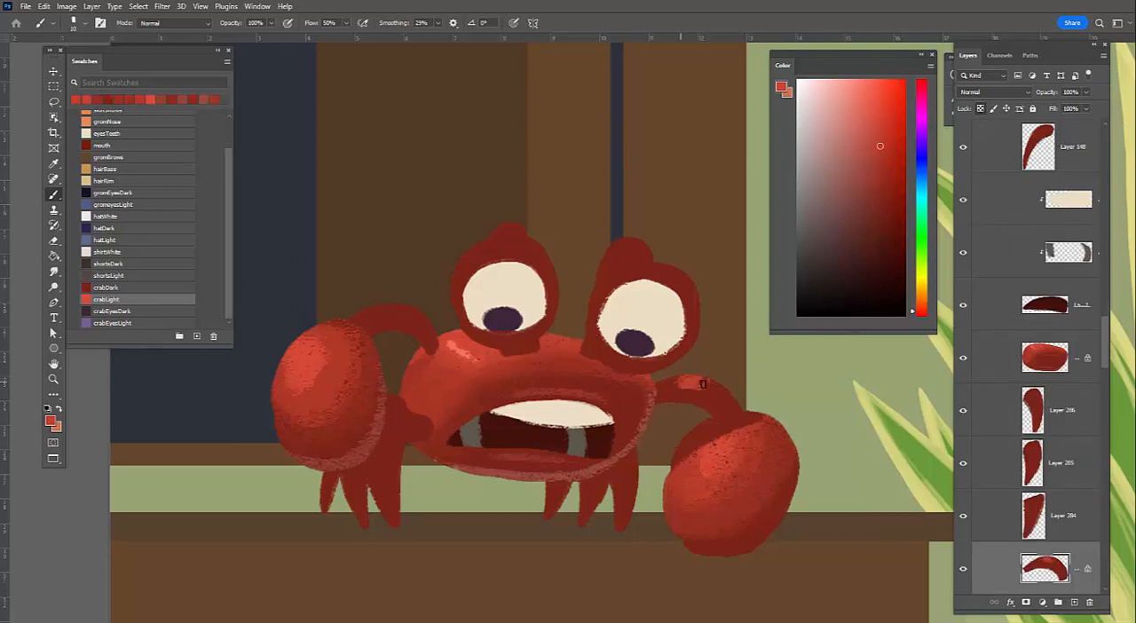
drag(705, 385, 721, 392)
key(alt)
alt+click(674, 382)
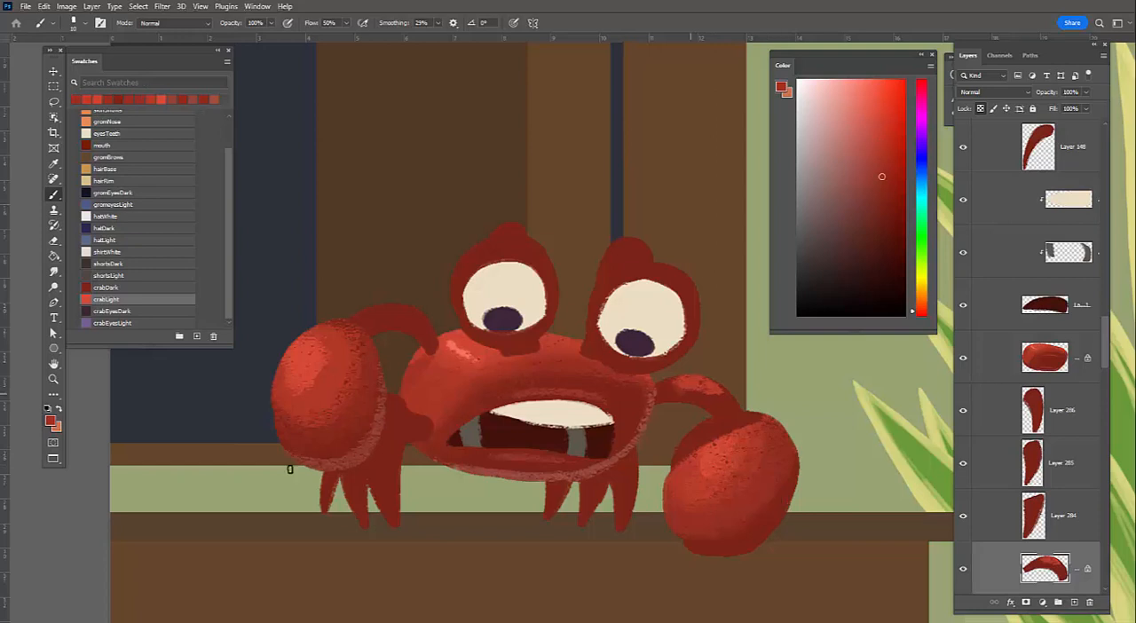
Lock the left arm layer's transparency and paint mid red light along the top of the arm
ctrl+click(407, 327)
click(981, 109)
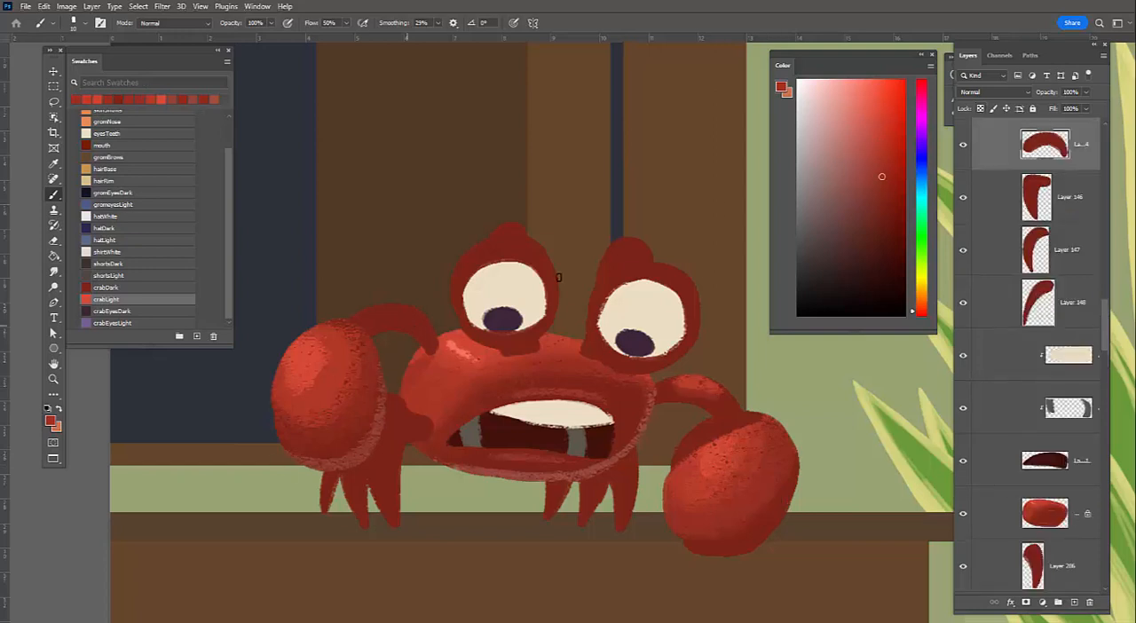
key(slash)
alt+click(415, 320)
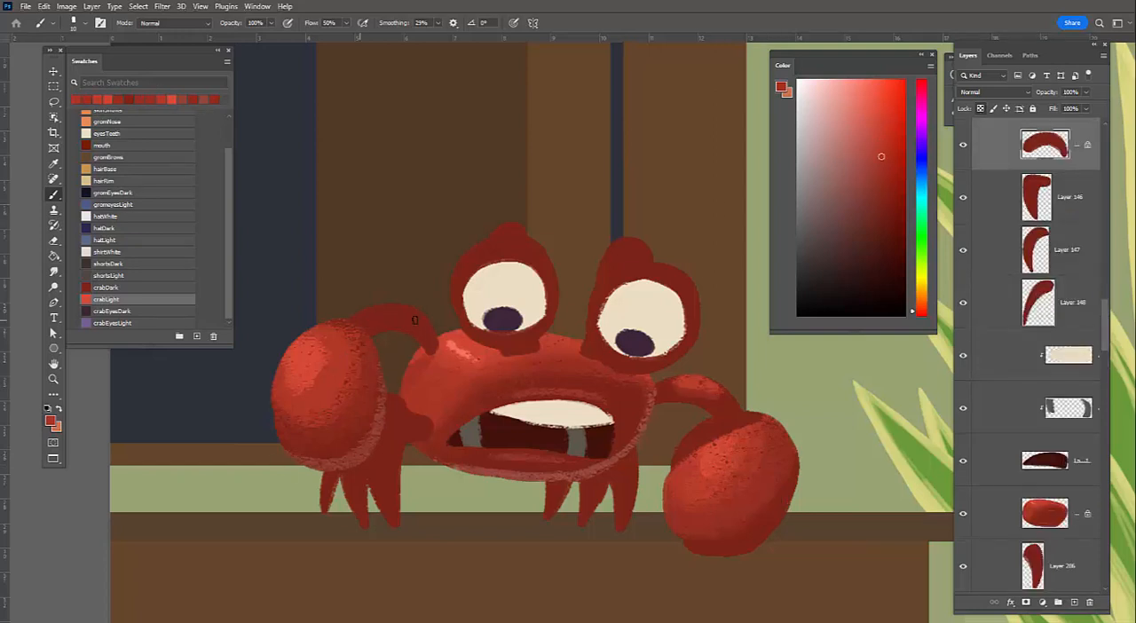
drag(362, 314, 408, 312)
click(884, 172)
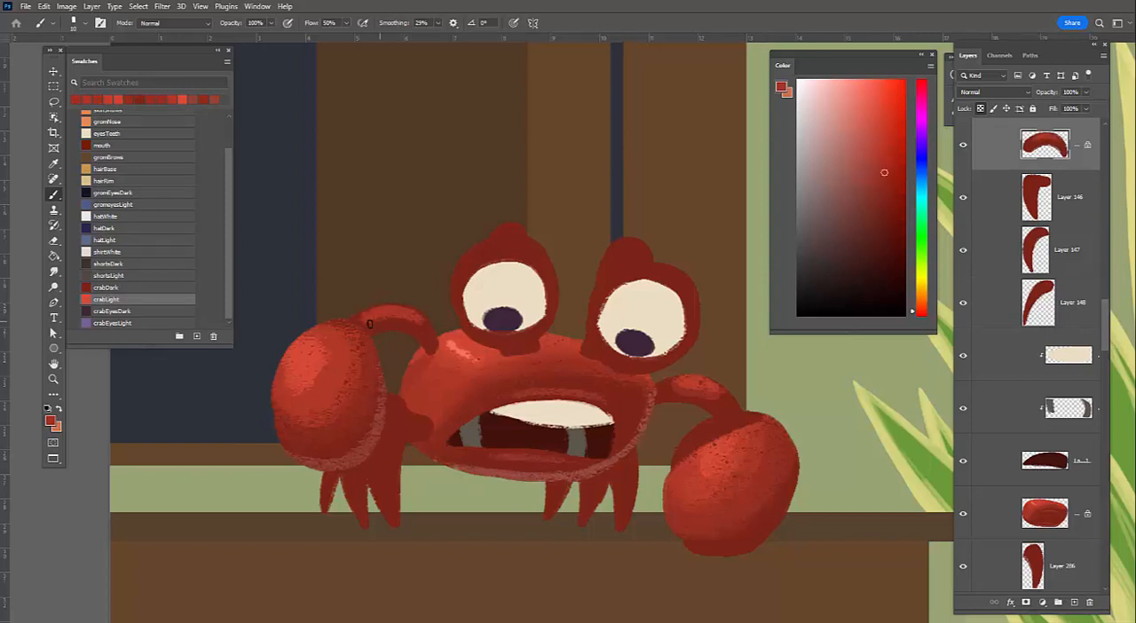
Blend darker sampled reds down the left arm's bend toward the body and add a muted red rim along its underside
drag(418, 315, 423, 330)
alt+click(425, 323)
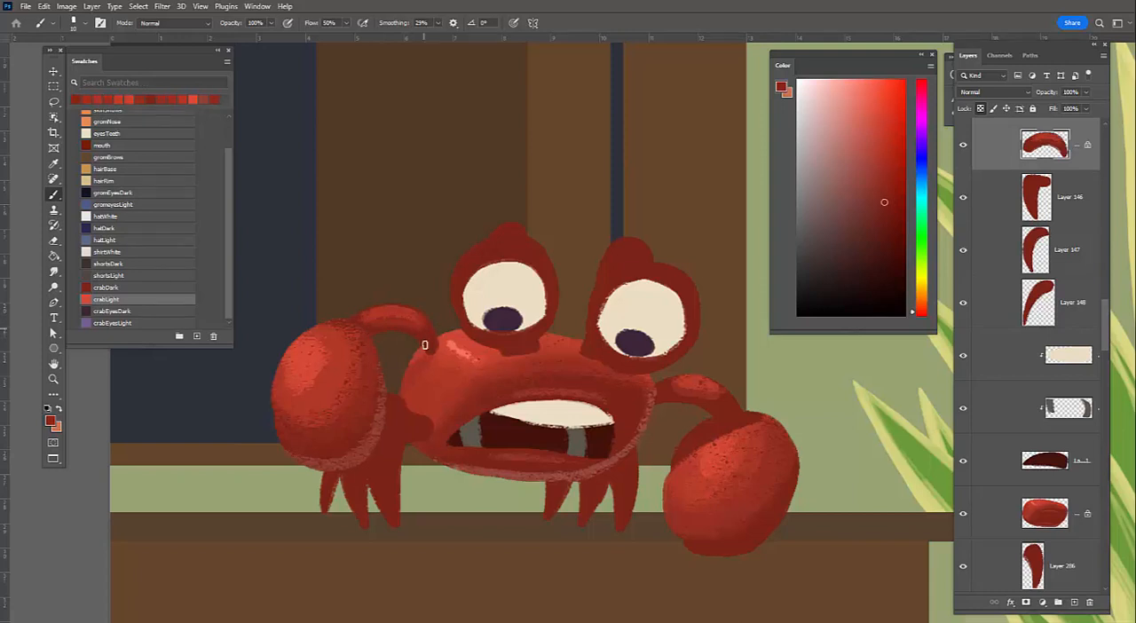
click(883, 195)
alt+click(432, 347)
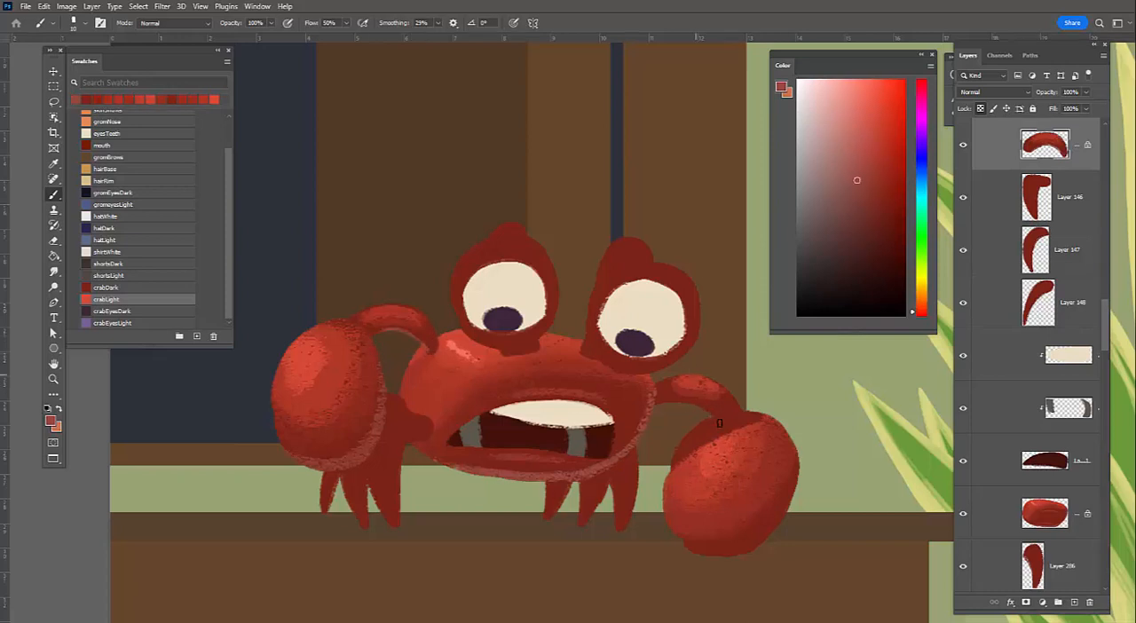
Paint muted red rim light along the underside of the right arm and blend it with sampled mid red
ctrl+click(657, 406)
drag(672, 402, 714, 416)
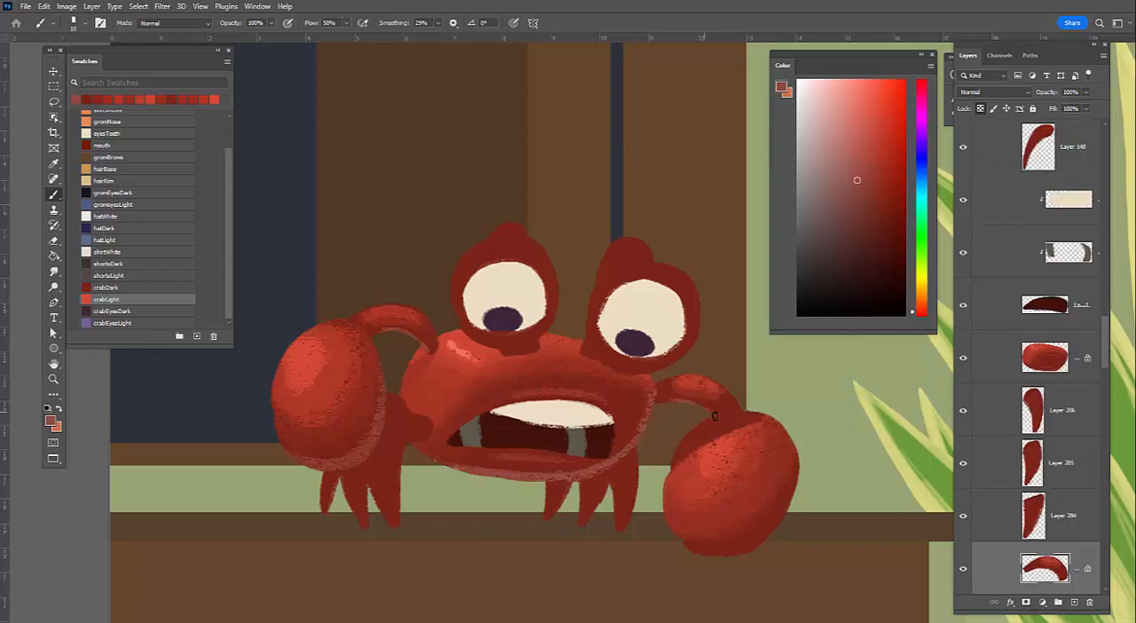
alt+click(711, 398)
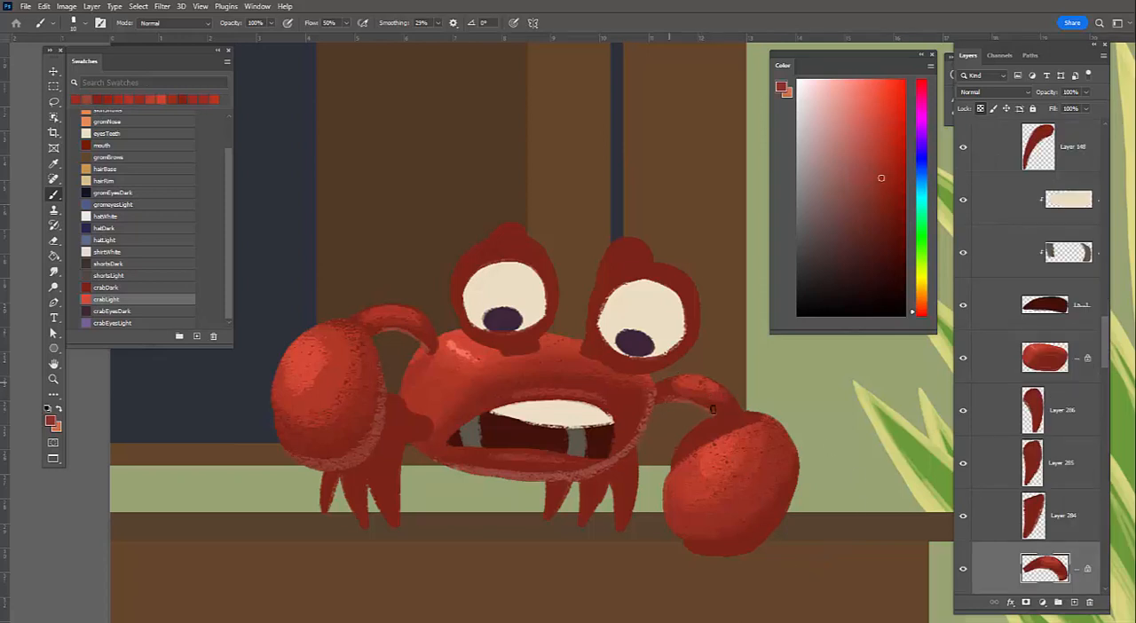
On the claws layer, paint muted red rim light along the right claw's lower and right edges and blend its inner side
drag(761, 447, 765, 390)
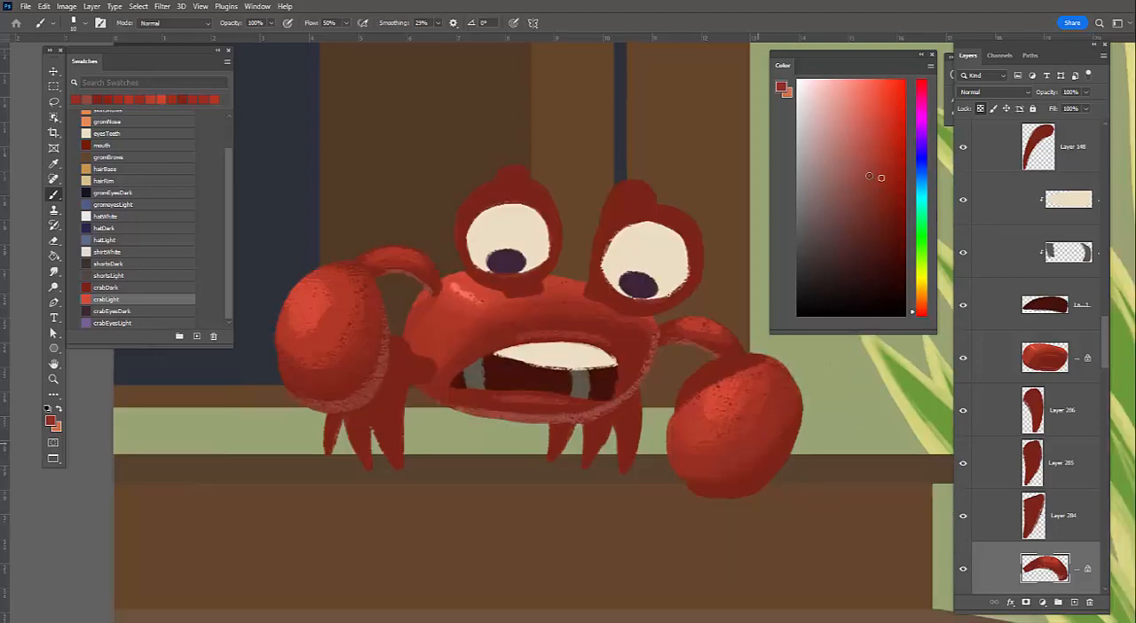
alt+click(799, 428)
alt+click(736, 480)
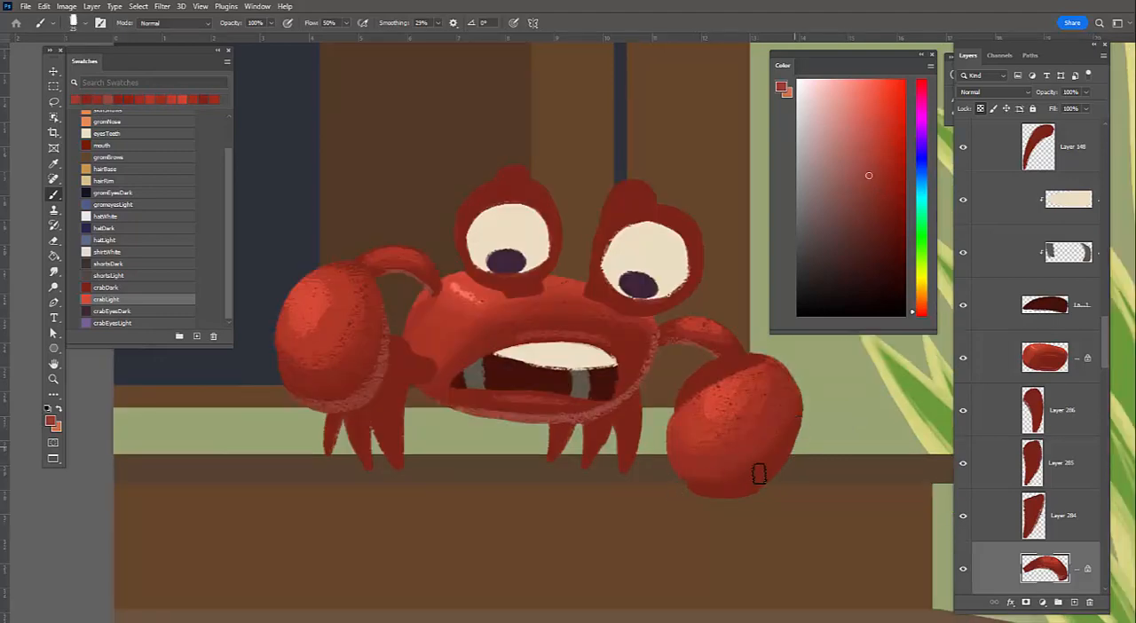
ctrl+click(729, 458)
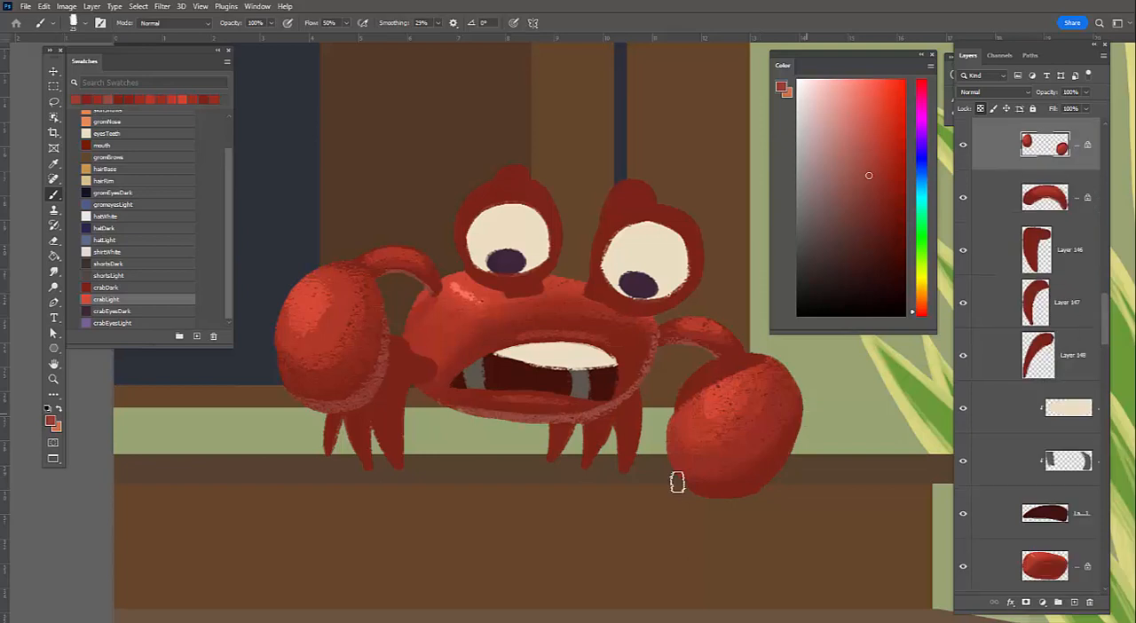
mouse_move(678, 483)
mouse_down()
mouse_move(804, 397)
mouse_move(780, 492)
mouse_up()
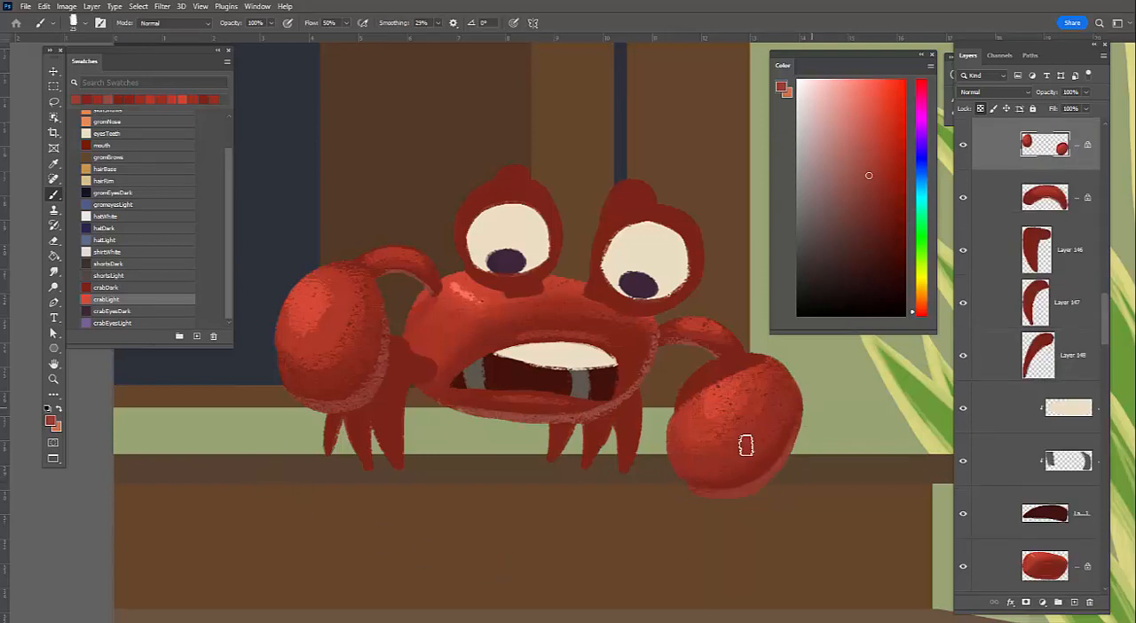
alt+click(765, 475)
alt+click(683, 481)
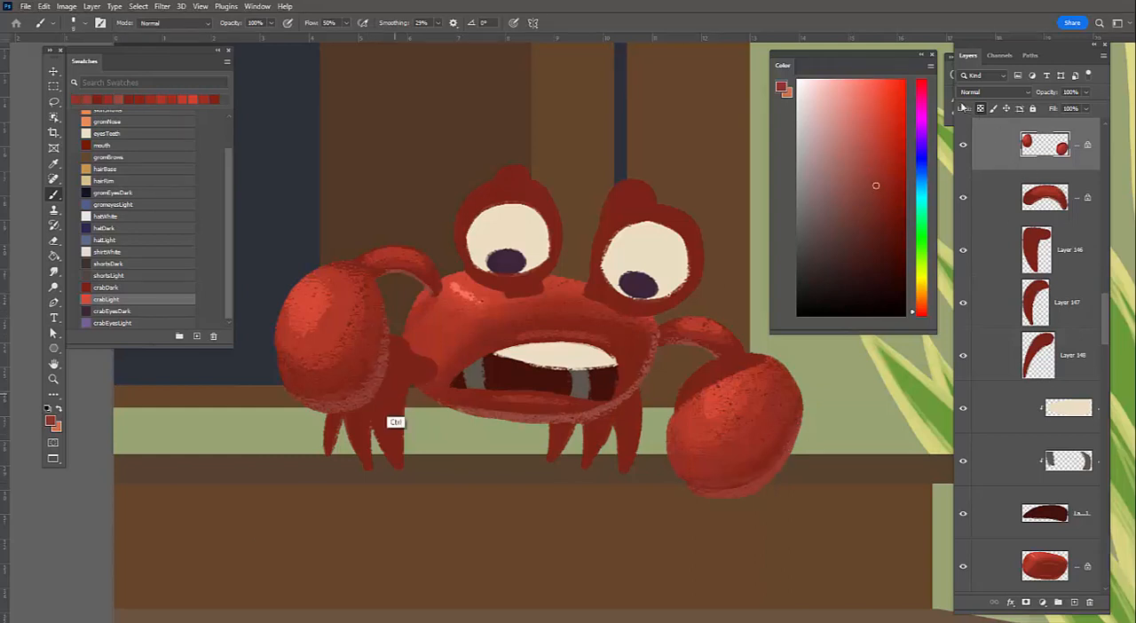
Lock the transparency of the left side's front leg layer, sample the body's bright highlight red and enlarge the brush
click(982, 110)
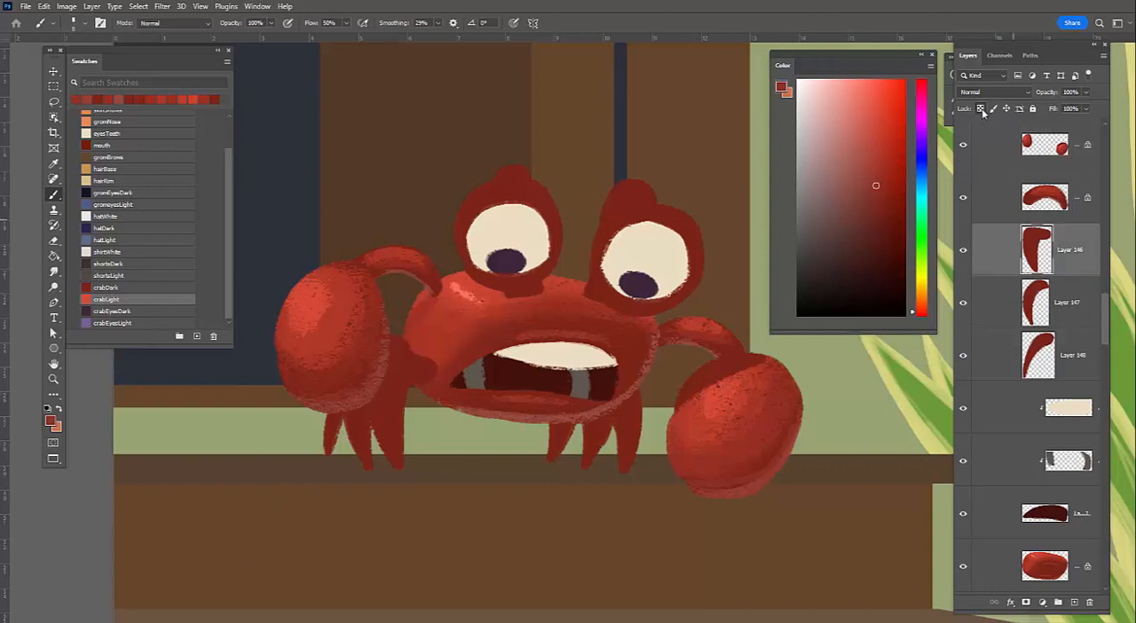
alt+click(460, 297)
key(bracketright)
key(bracketright)
key(bracketright)
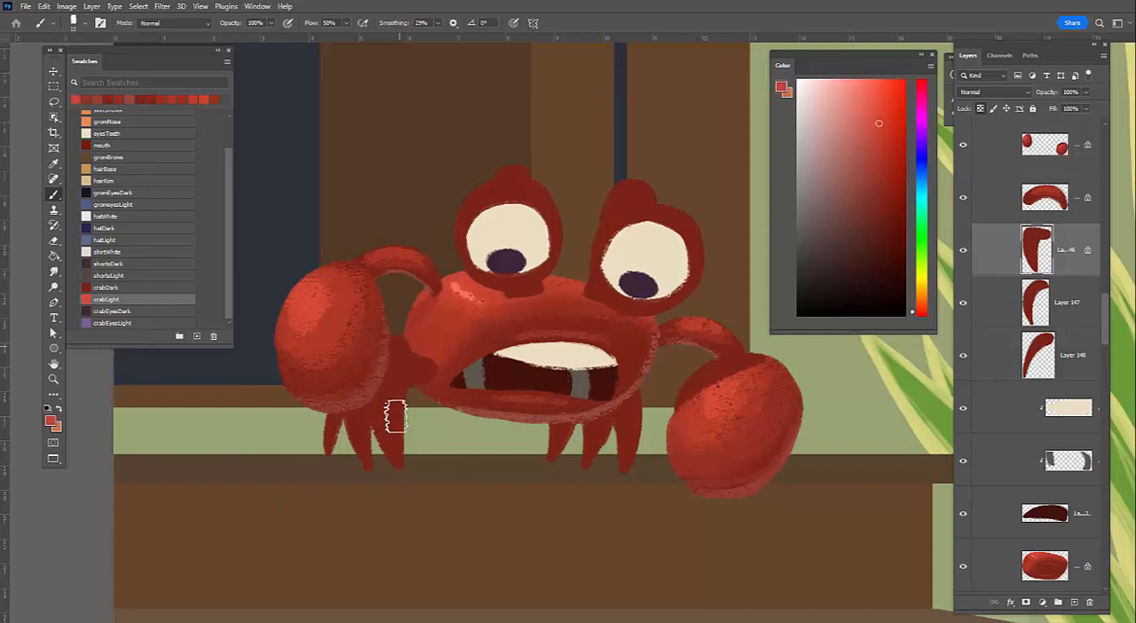
Paint the sampled highlight reds down the front left leg with a reduced brush, undoing the first broad stroke
drag(395, 355, 397, 454)
key(bracketleft)
key(bracketleft)
key(bracketleft)
key(bracketleft)
key(ctrl+z)
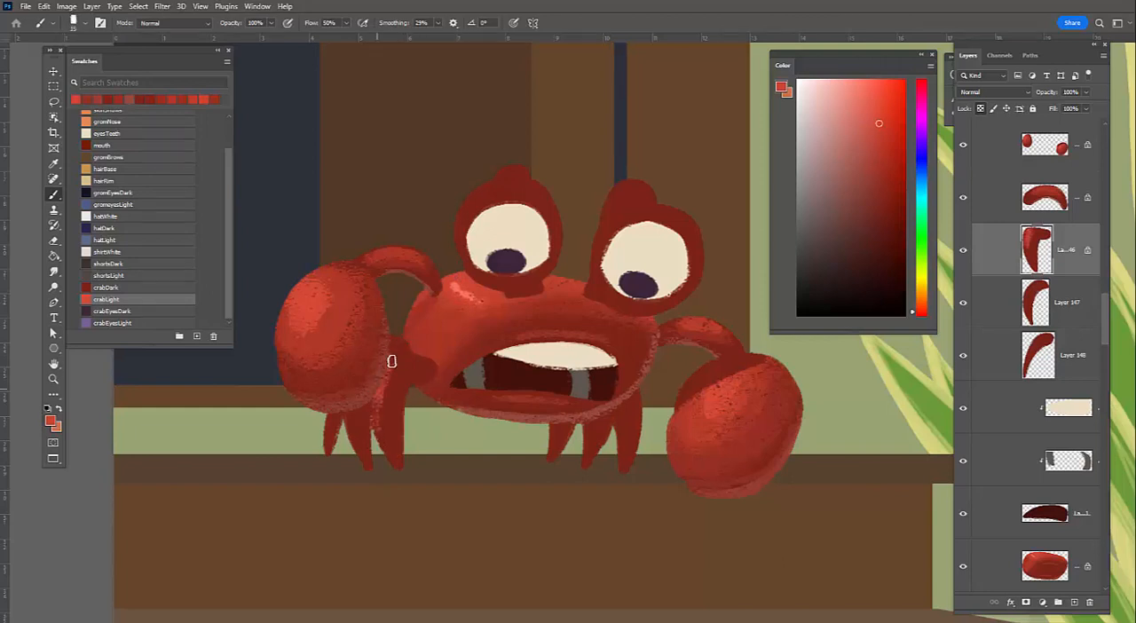
drag(396, 360, 379, 426)
alt+click(455, 303)
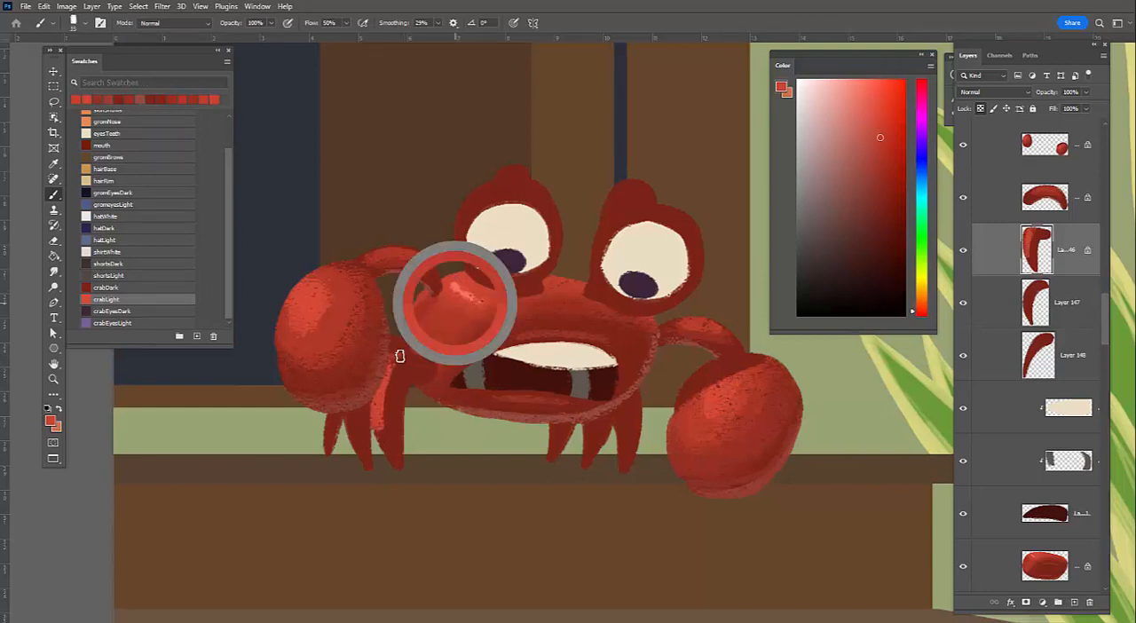
drag(398, 358, 383, 422)
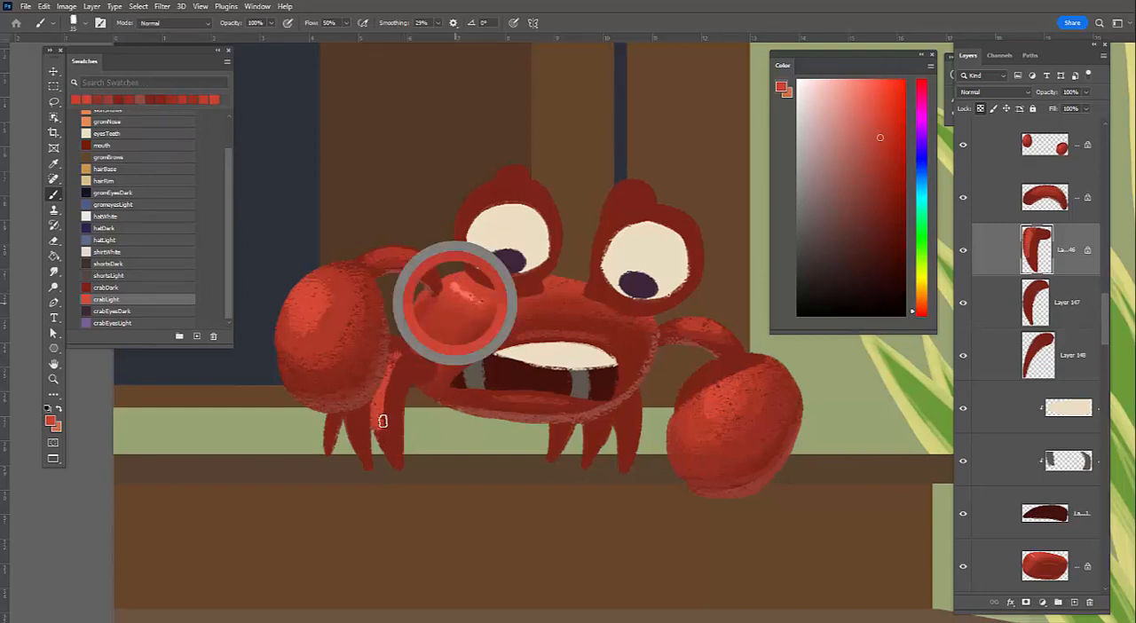
Blend mid red over the front left leg and its upper joint, and undo the last dark red stroke
alt+click(405, 373)
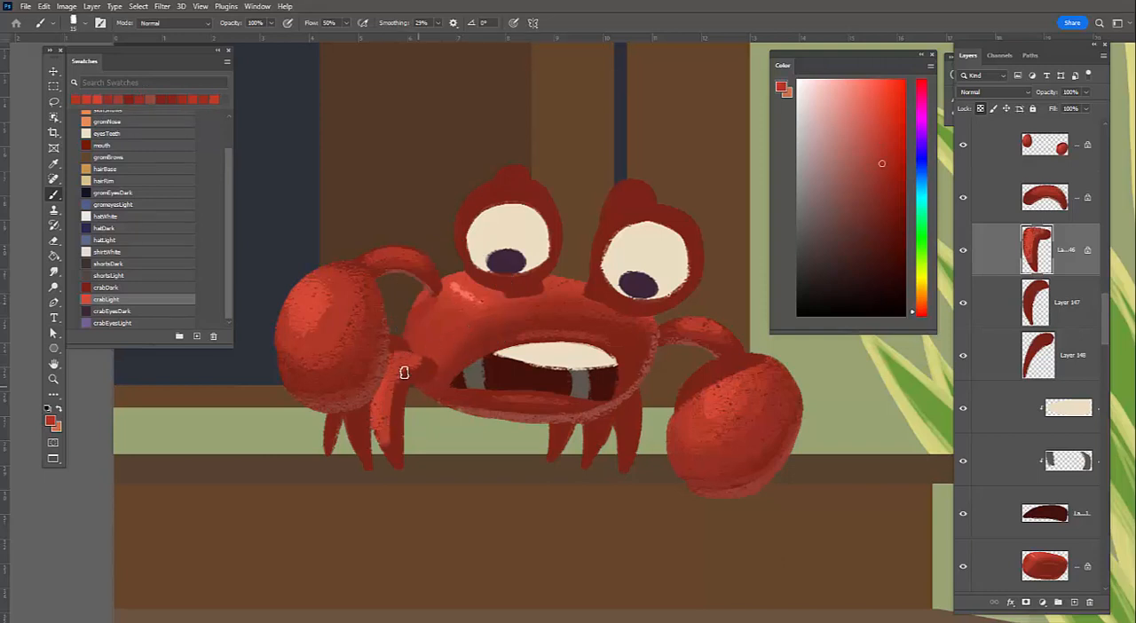
drag(407, 375, 377, 416)
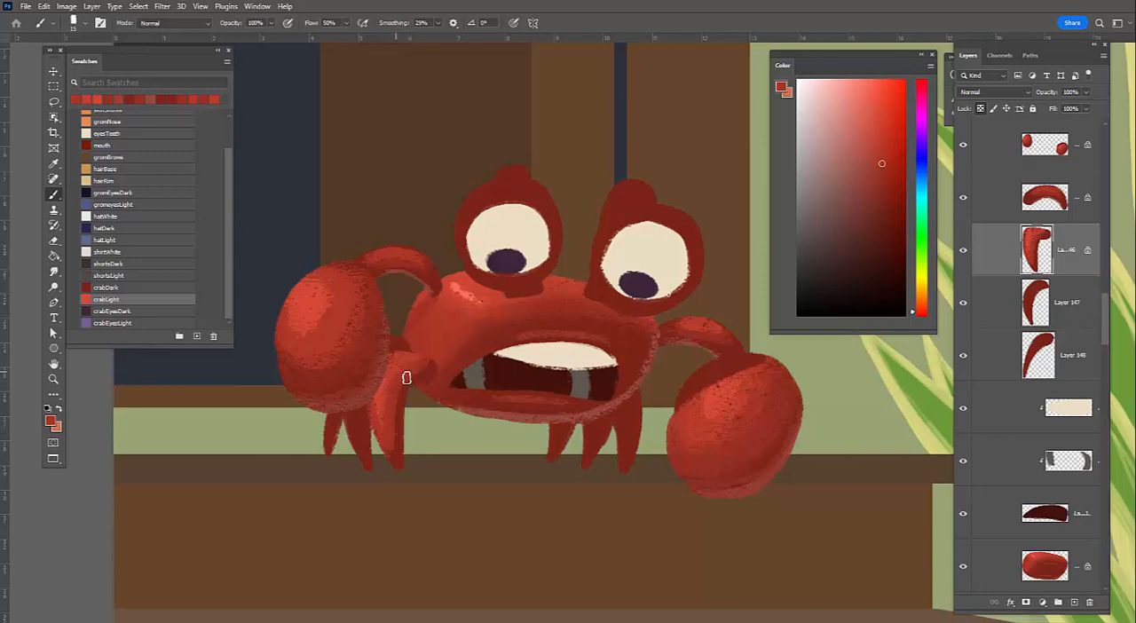
alt+click(397, 368)
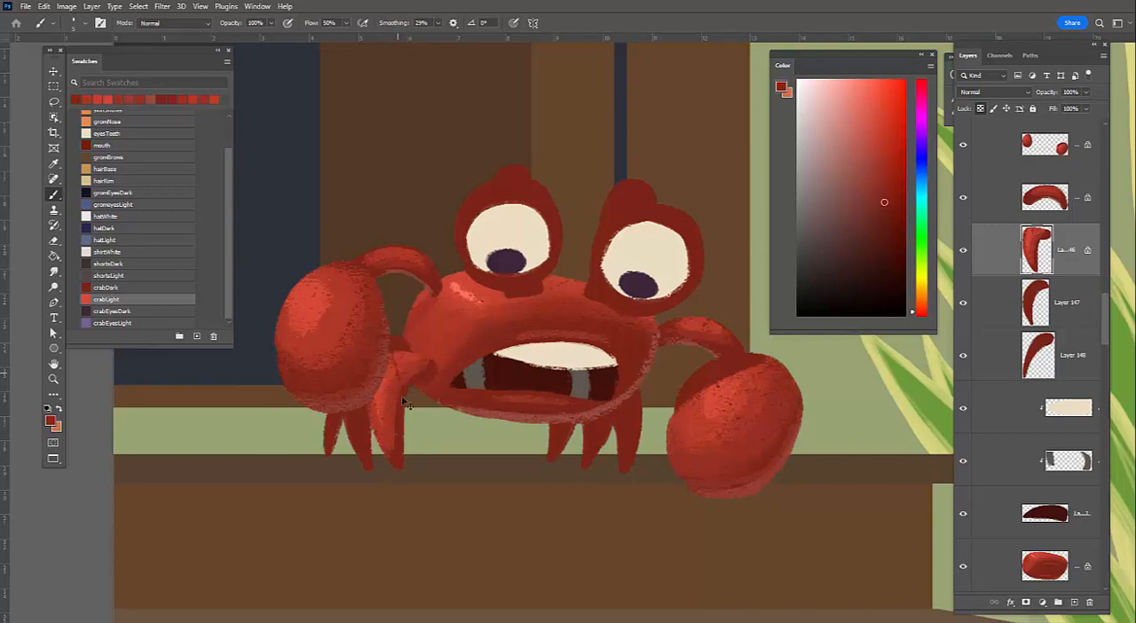
key(ctrl+z)
Lock the transparency of the left side's middle leg layer and paint sampled mid red light down that leg
key(alt)
ctrl+click(362, 437)
key(/)
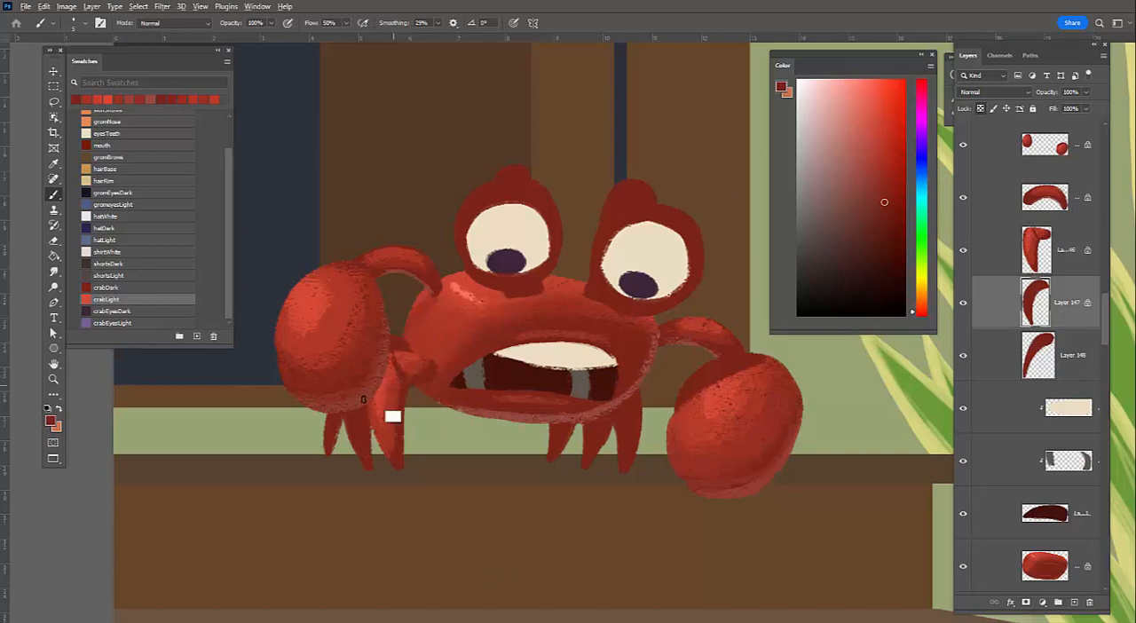
alt+click(376, 335)
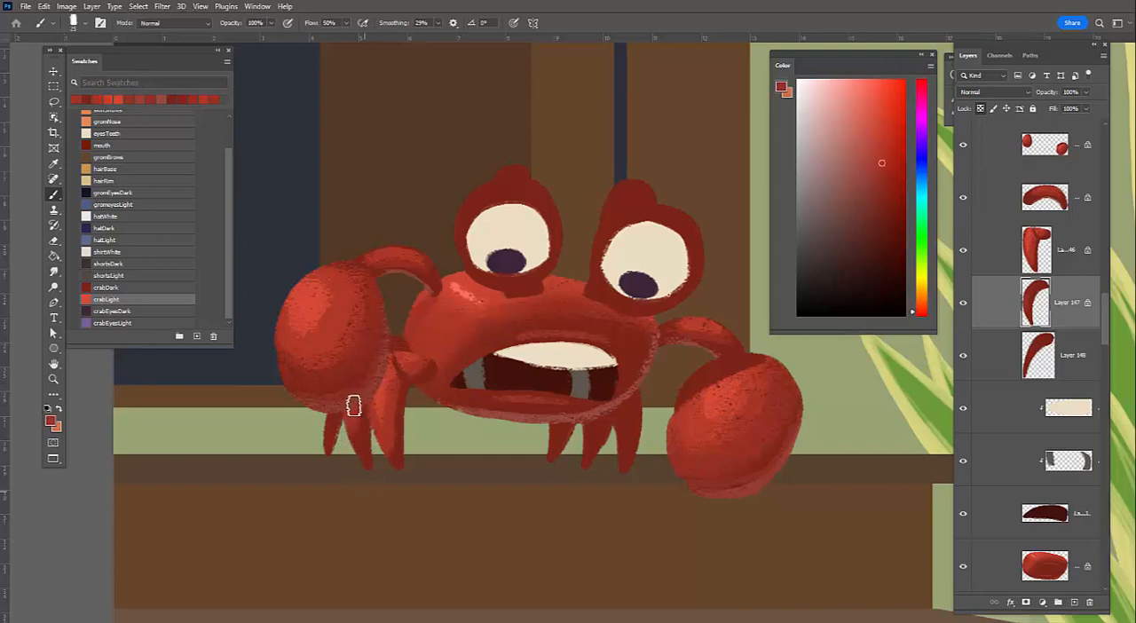
Lock the transparency of the left side's outermost leg layer and paint mid red light down it with a smaller brush
key(alt+bracketleft)
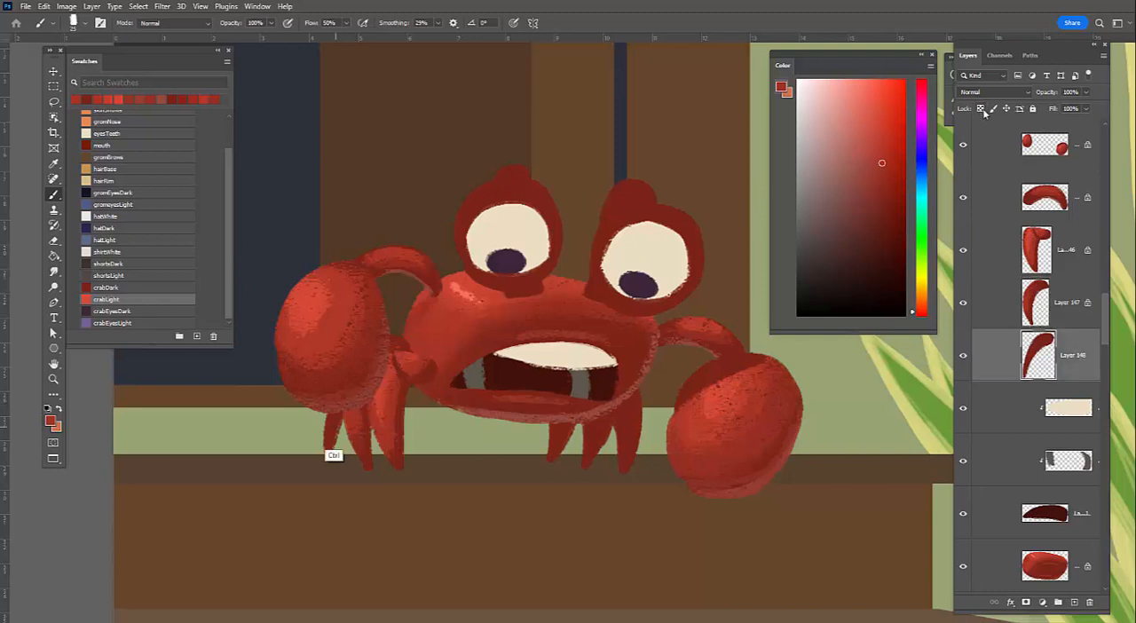
key(slash)
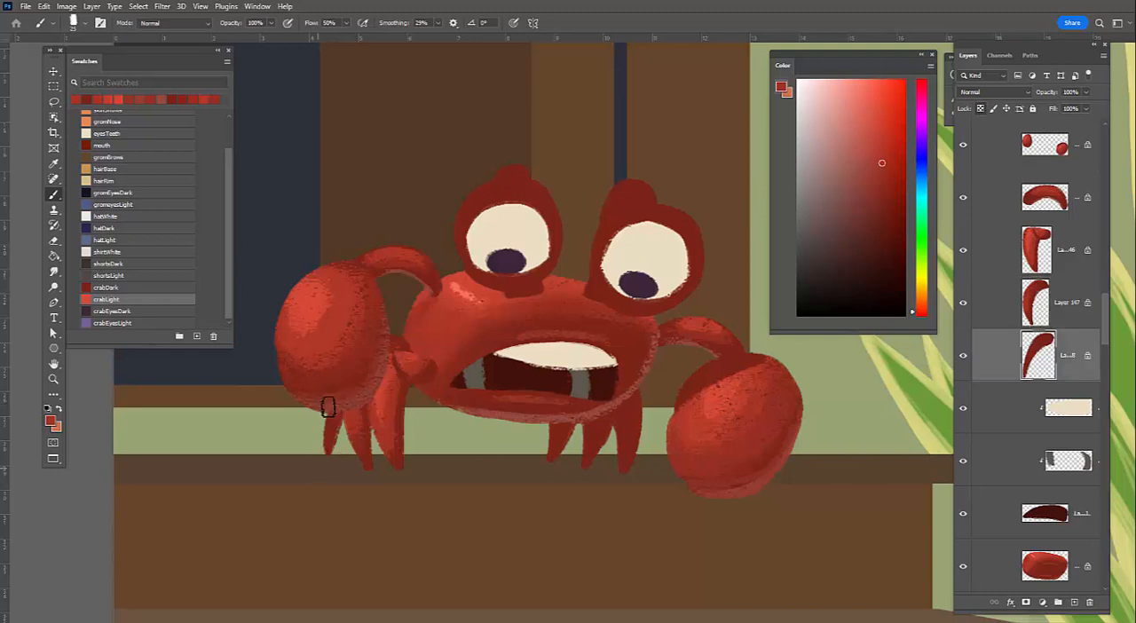
key(bracketleft)
key(bracketleft)
key(bracketleft)
drag(335, 415, 326, 439)
Lock the rightmost leg layer's transparency and paint sampled muted red rim light along the leg's right edge
ctrl+click(636, 426)
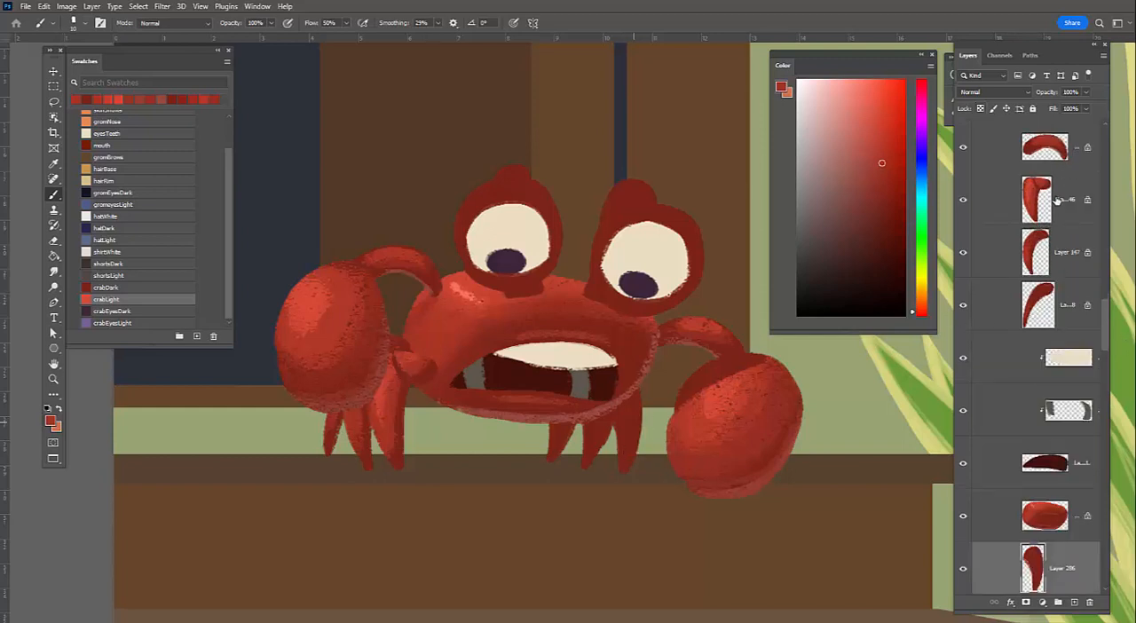
alt+click(635, 424)
alt+click(640, 406)
key(])
alt+click(644, 387)
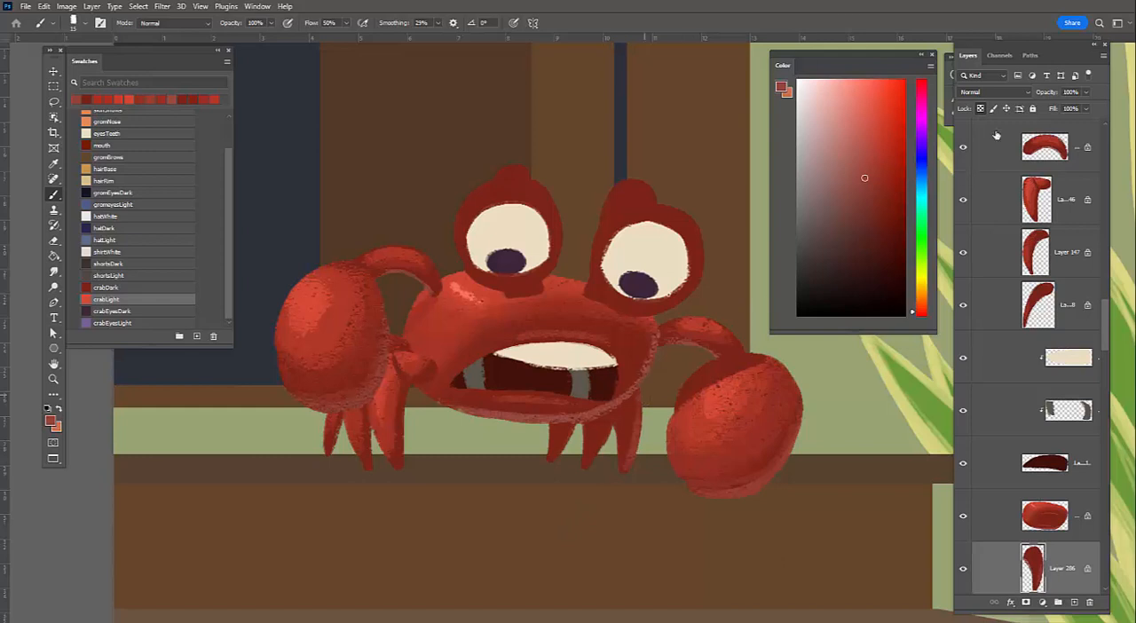
Lock the transparency of the other two right-side leg layers and paint muted red rim light along their right edges
key(alt+bracketleft)
key(slash)
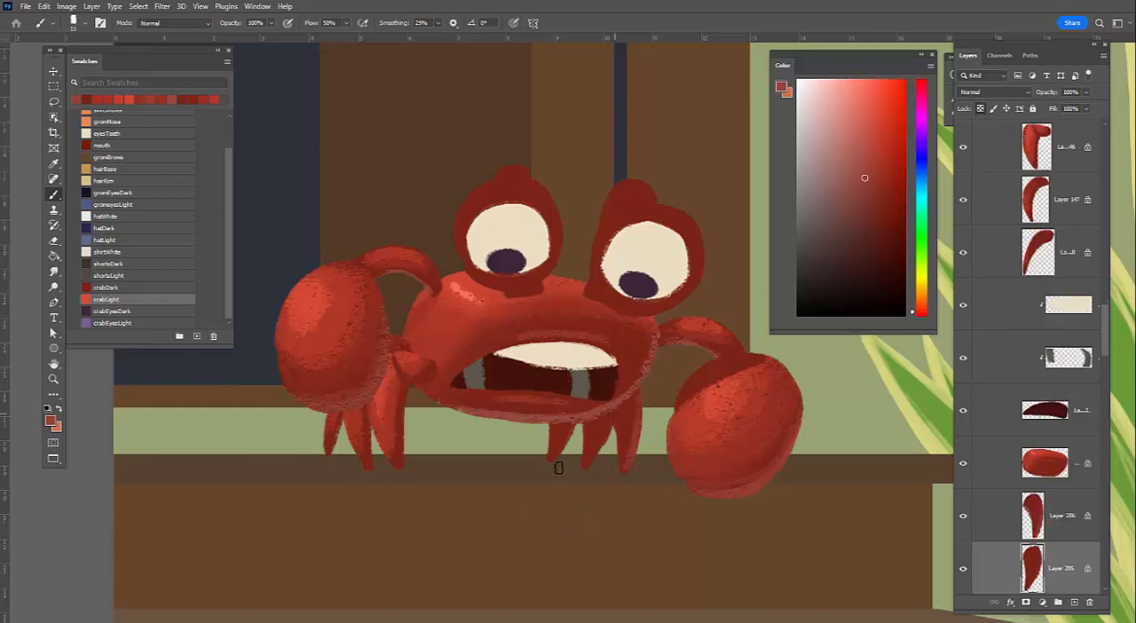
key(alt+bracketleft)
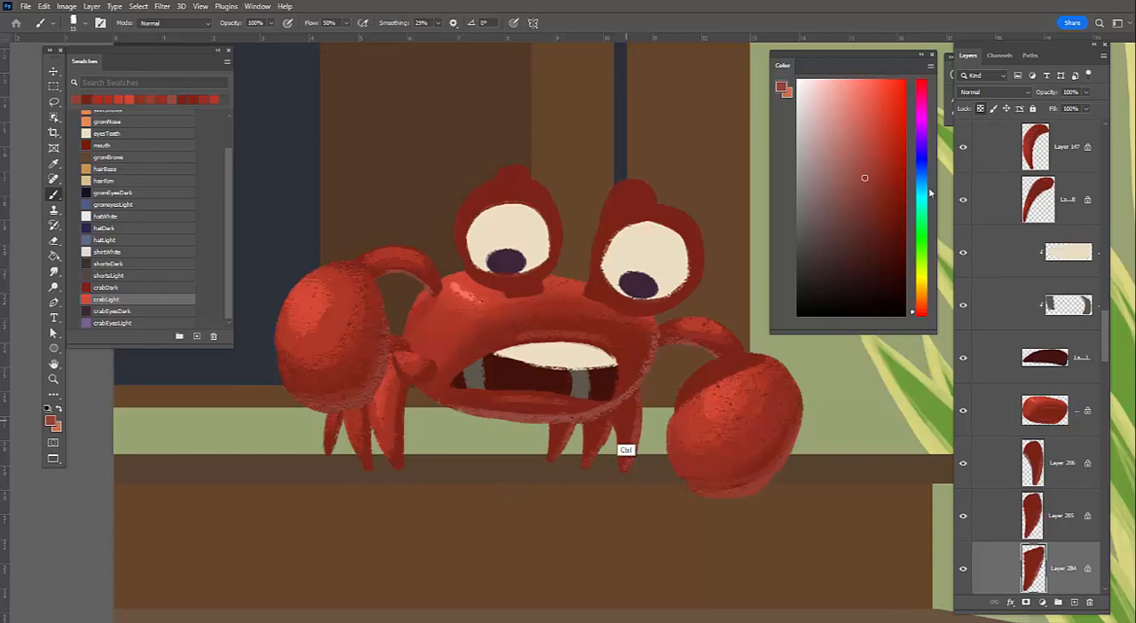
Select the right-side leg layers and paint a brighter mid red light down the legs with the textured brush
key(alt+bracketright)
key(alt+bracketright)
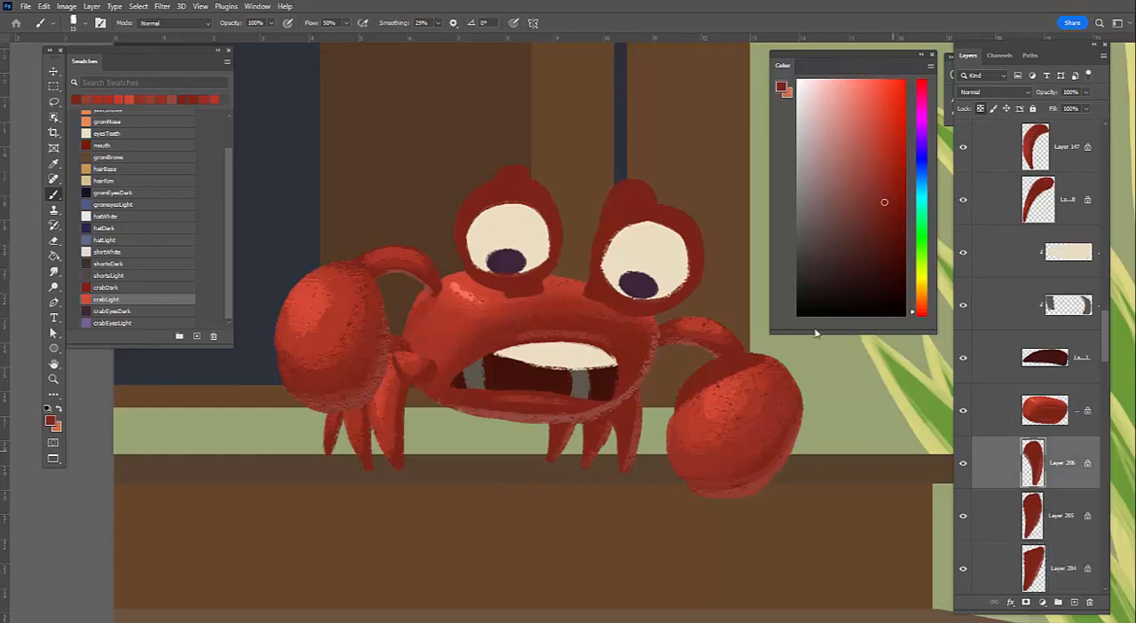
click(878, 180)
mouse_move(617, 426)
mouse_down()
mouse_move(618, 414)
mouse_move(613, 472)
mouse_up()
alt+click(621, 412)
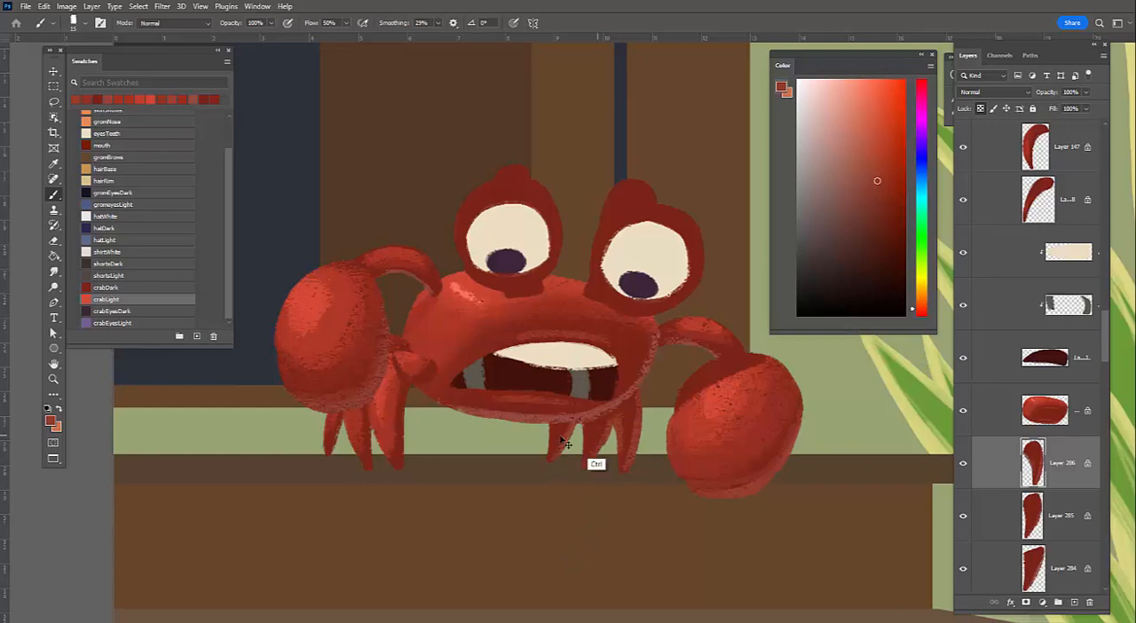
key(alt+bracketleft)
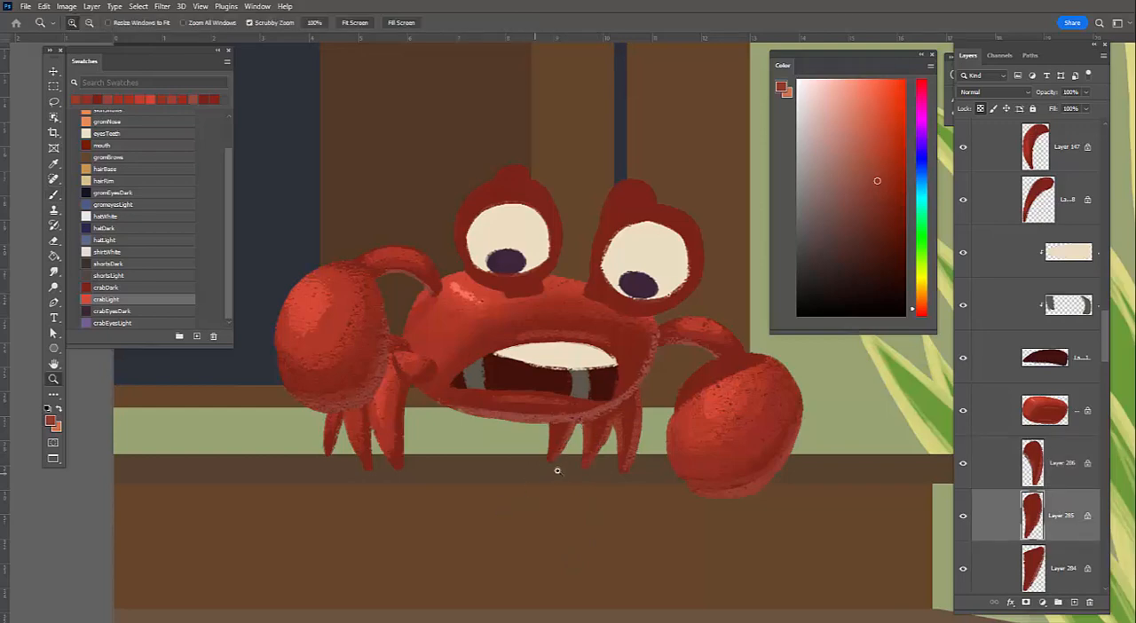
ctrl+alt+click(568, 451)
click(552, 435)
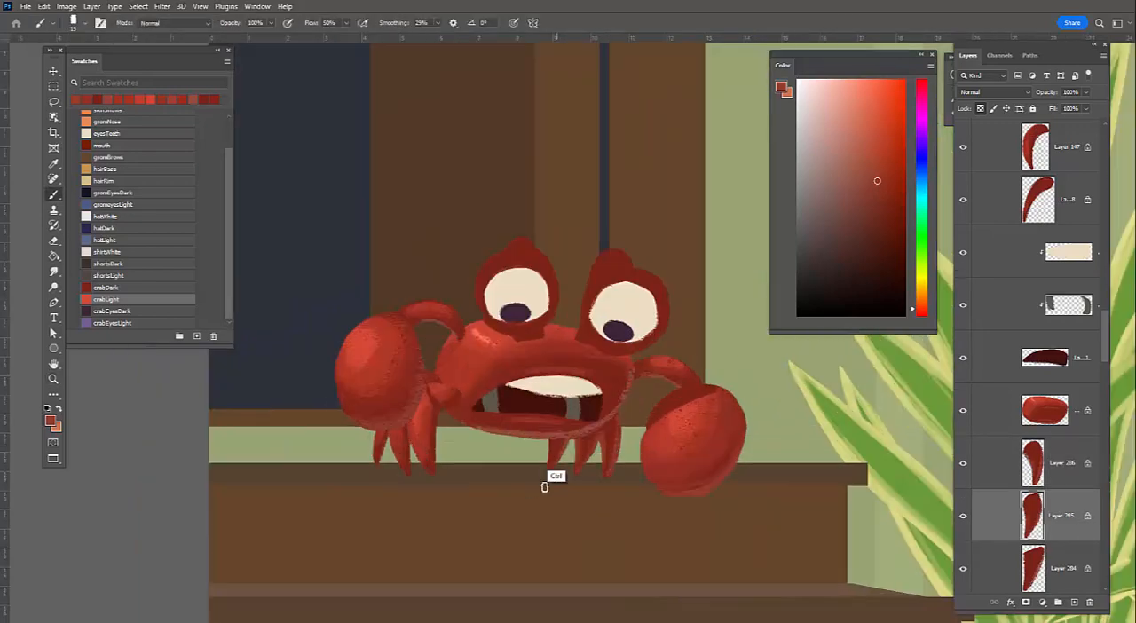
Check the crab's leg shading from a distance within the whole scene and again close up
key(b)
key(alt+bracketleft)
drag(513, 566, 515, 567)
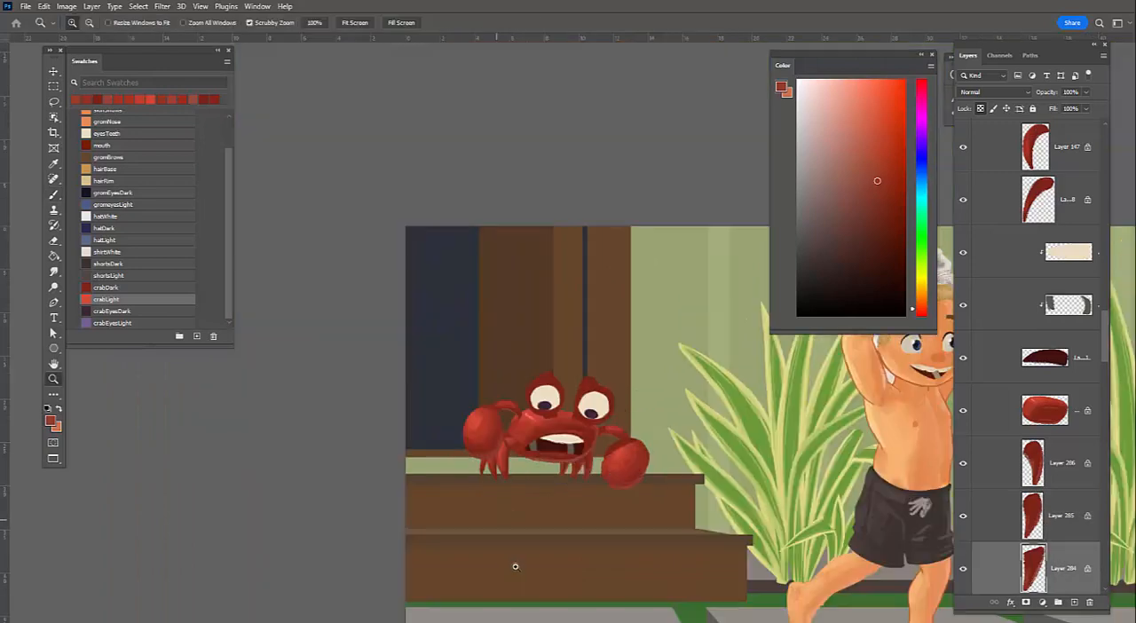
click(613, 433)
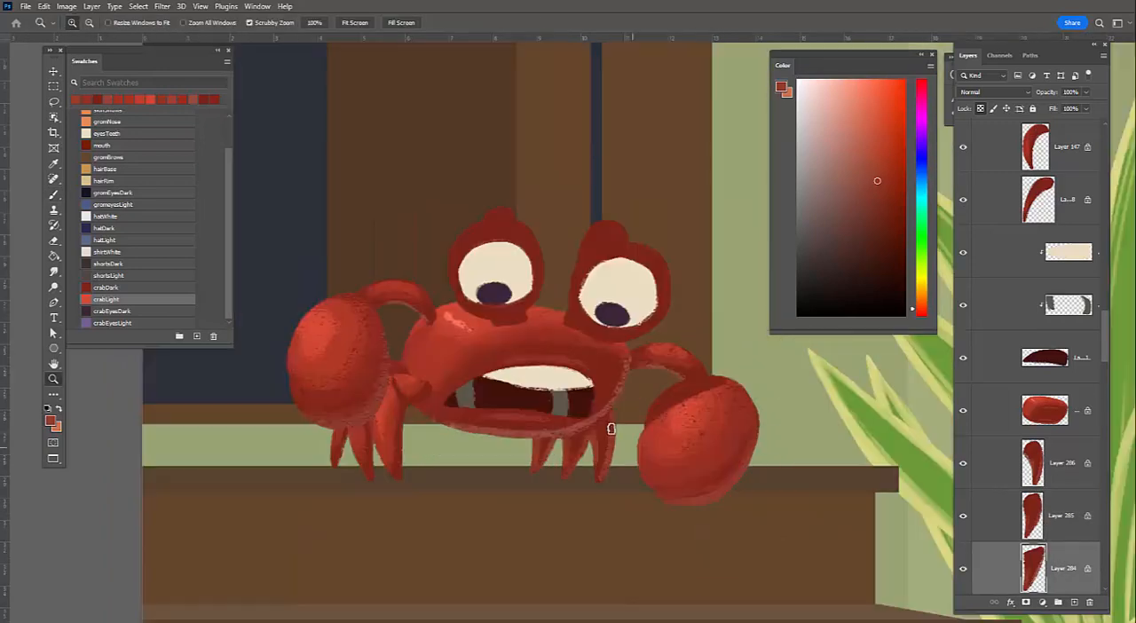
key(b)
drag(603, 506, 588, 530)
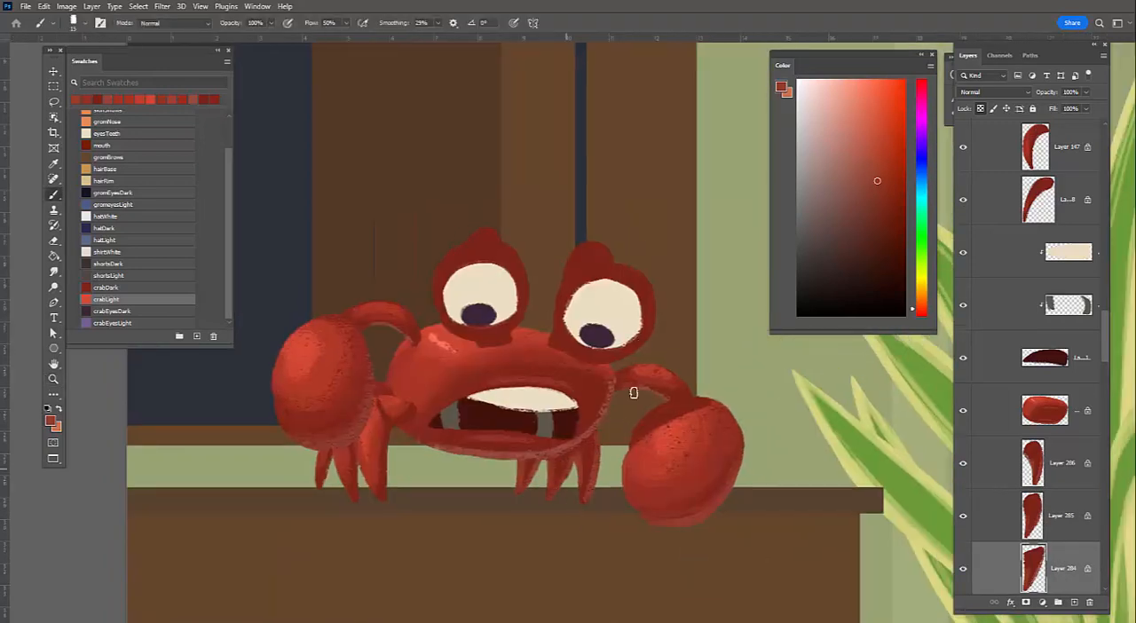
Lock the transparency of the eye rim layer and paint bright crab red light along the upper edges of both eye rims
drag(610, 357, 652, 399)
ctrl+click(651, 398)
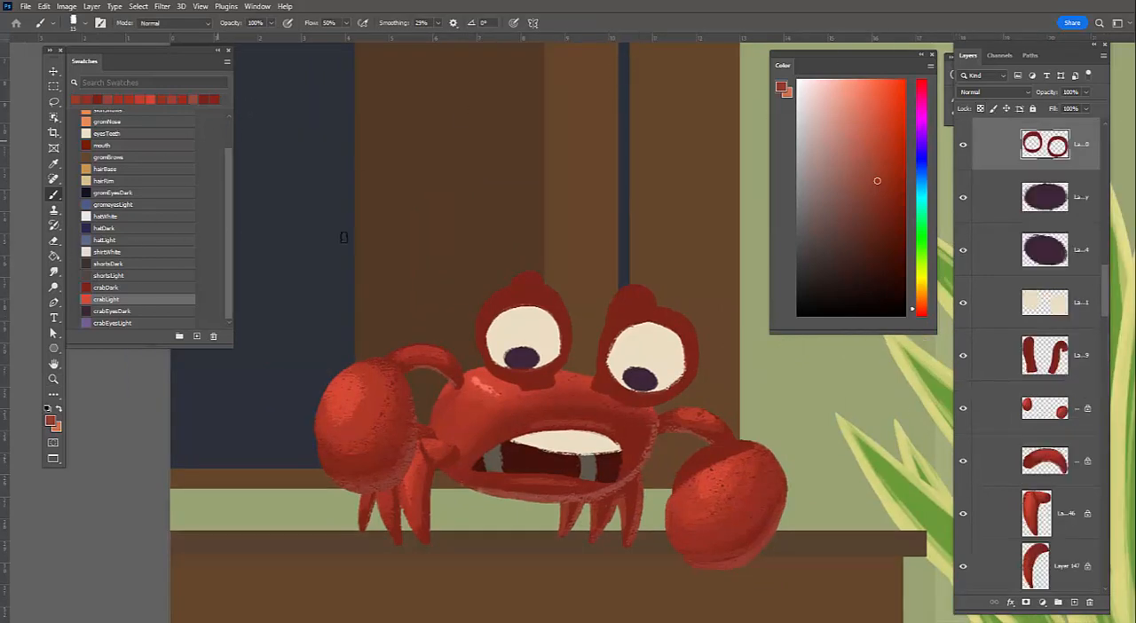
key(slash)
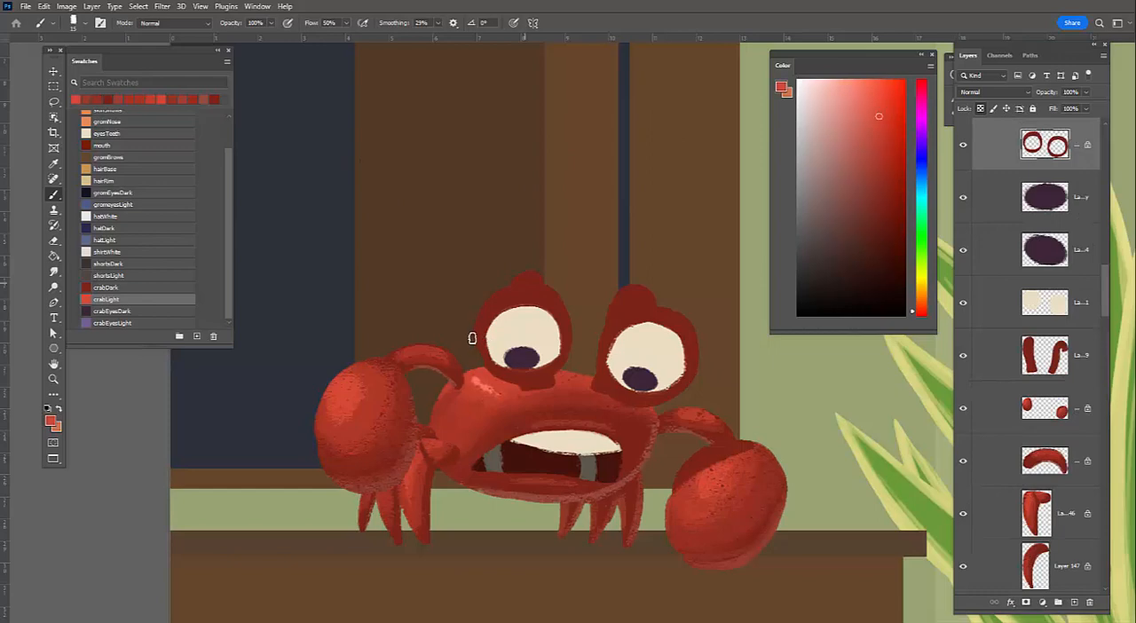
drag(476, 336, 543, 289)
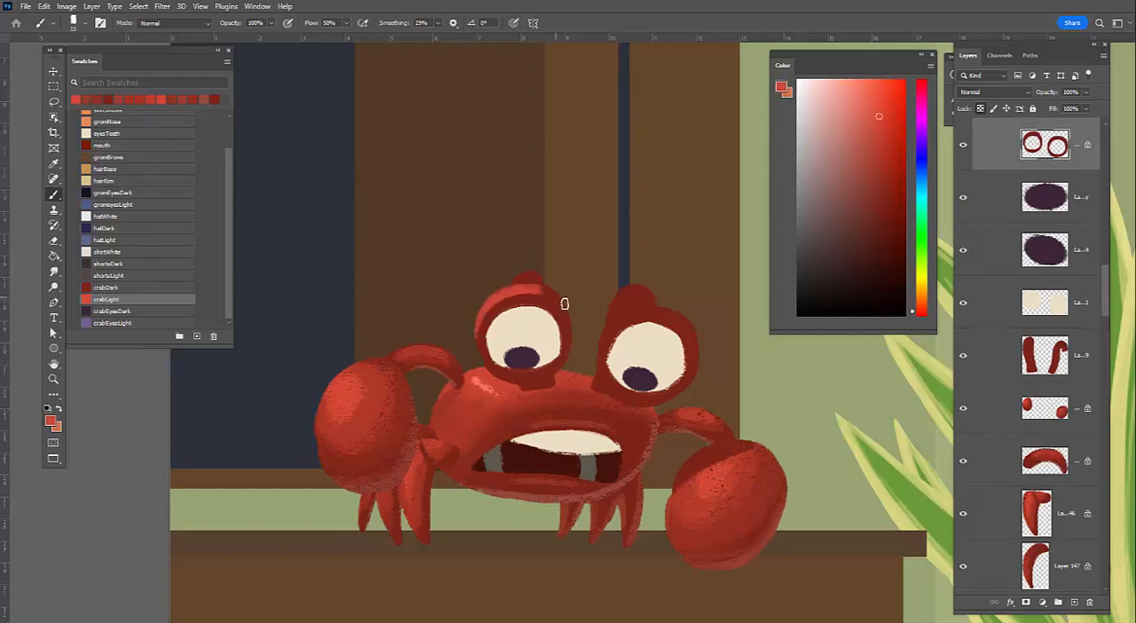
key(ctrl+z)
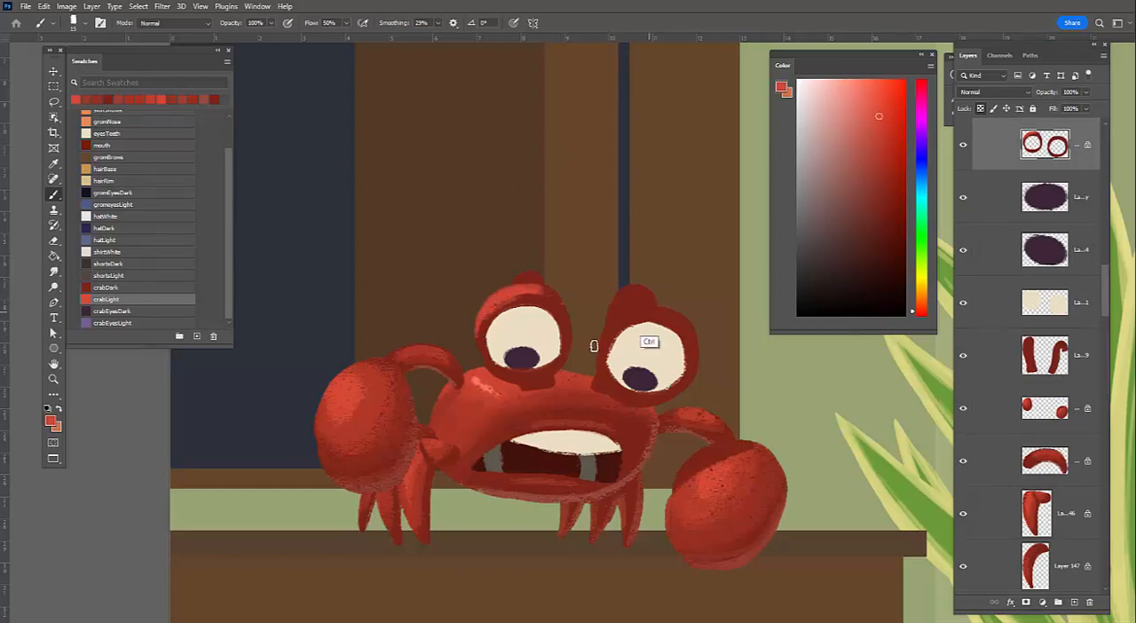
mouse_move(690, 332)
mouse_down()
mouse_move(605, 332)
mouse_move(686, 321)
mouse_up()
drag(484, 317, 562, 302)
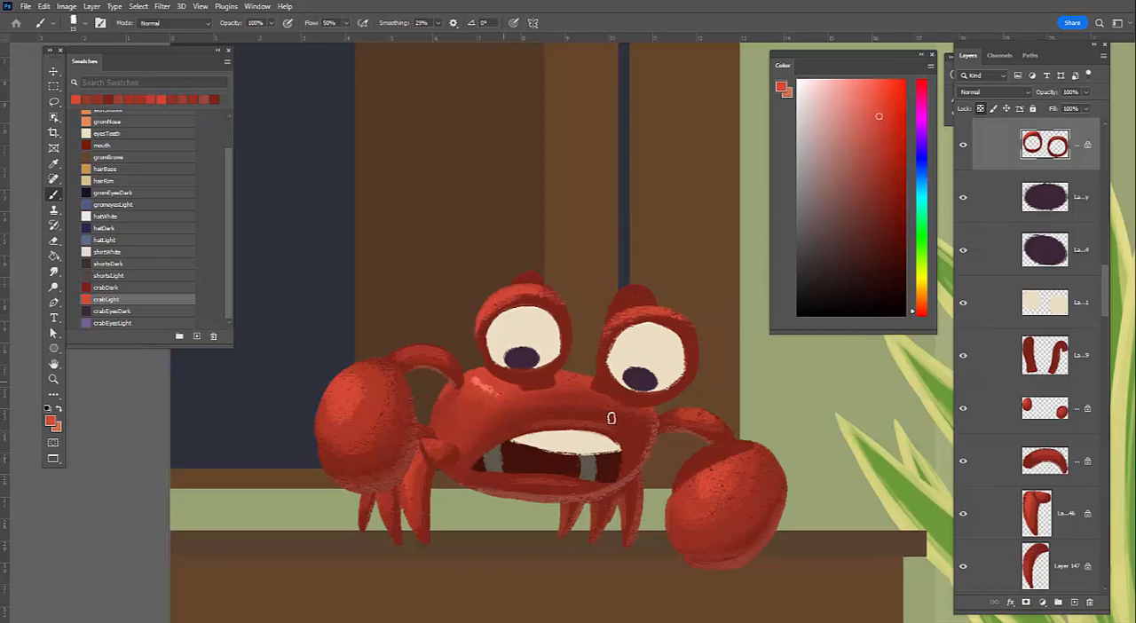
Blend the light around both eye rims using sampled mid and darker reds with a smaller brush
alt+click(506, 382)
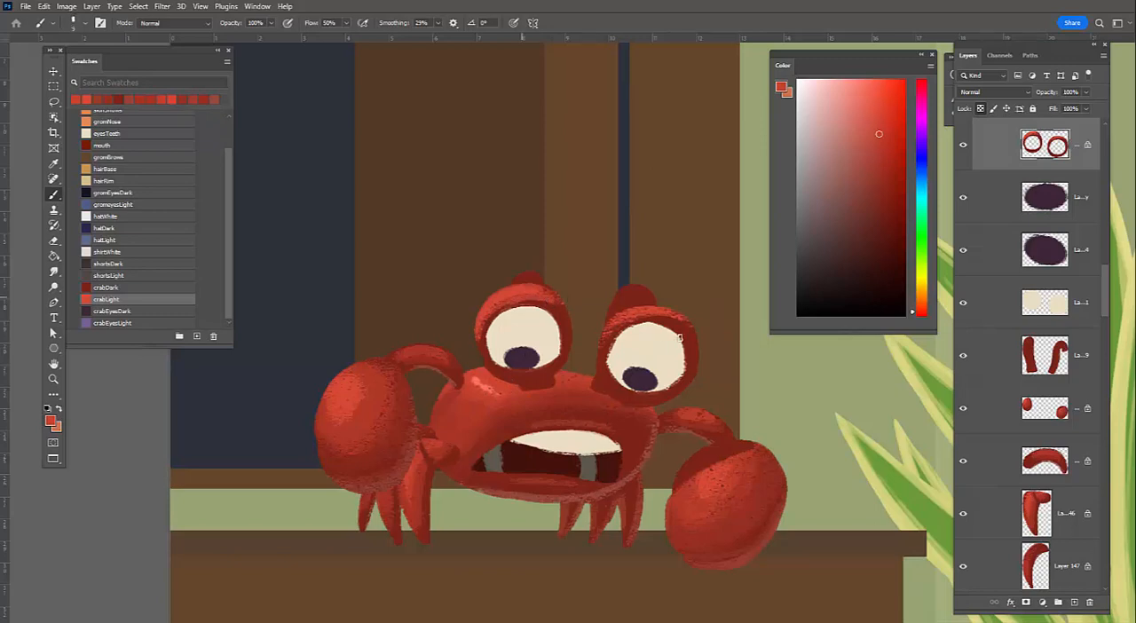
key([)
mouse_move(669, 320)
mouse_down()
mouse_move(691, 334)
mouse_move(612, 341)
mouse_up()
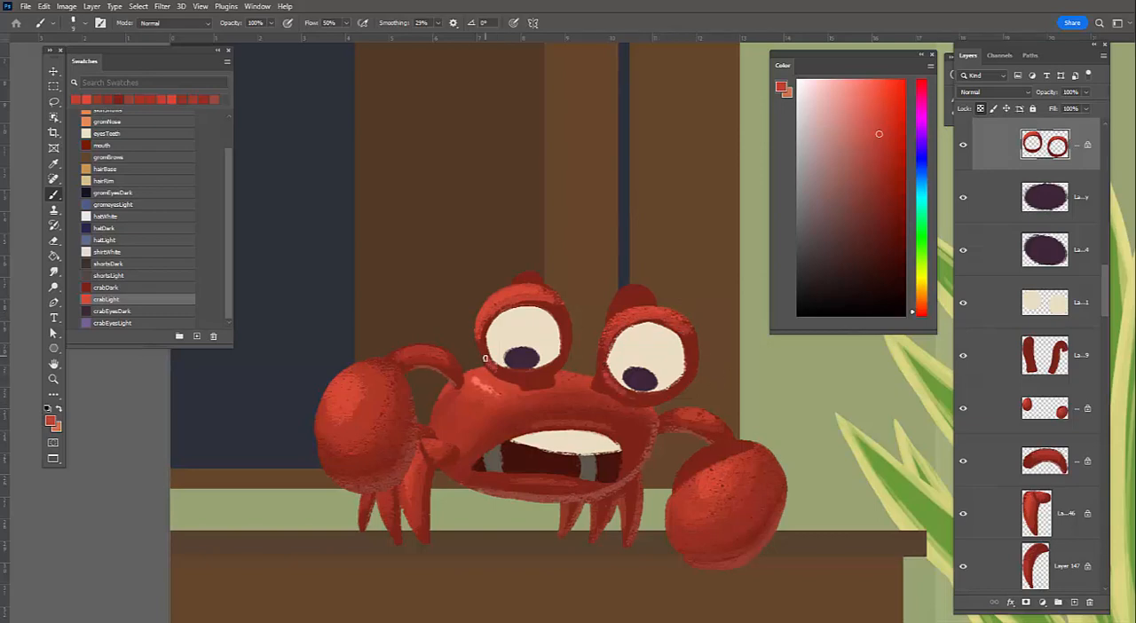
alt+click(561, 311)
alt+click(557, 307)
alt+click(548, 303)
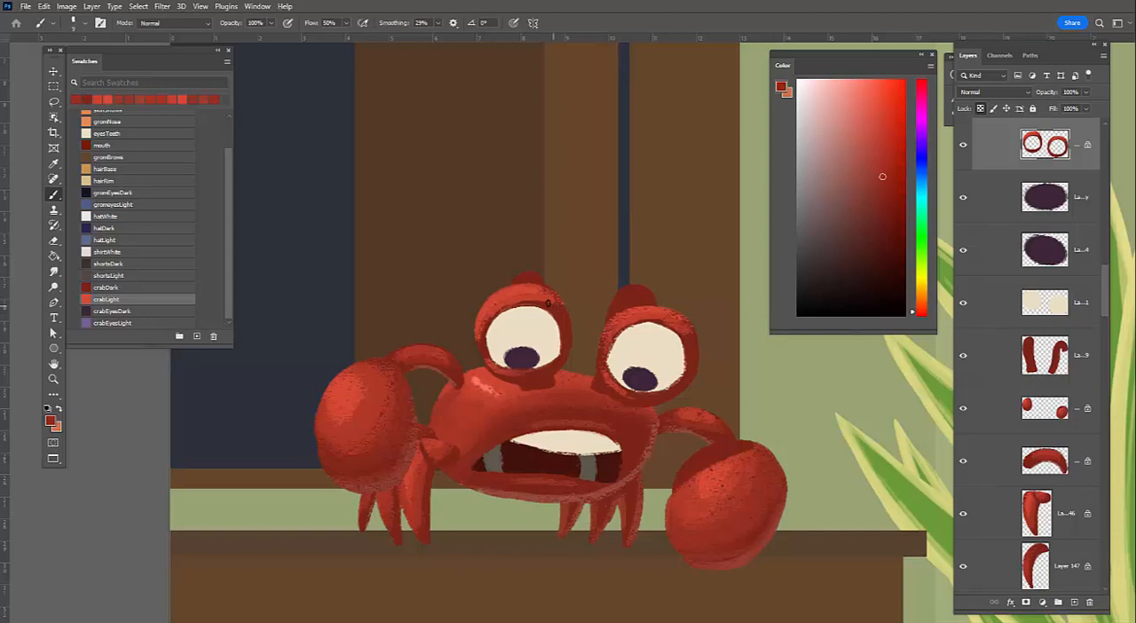
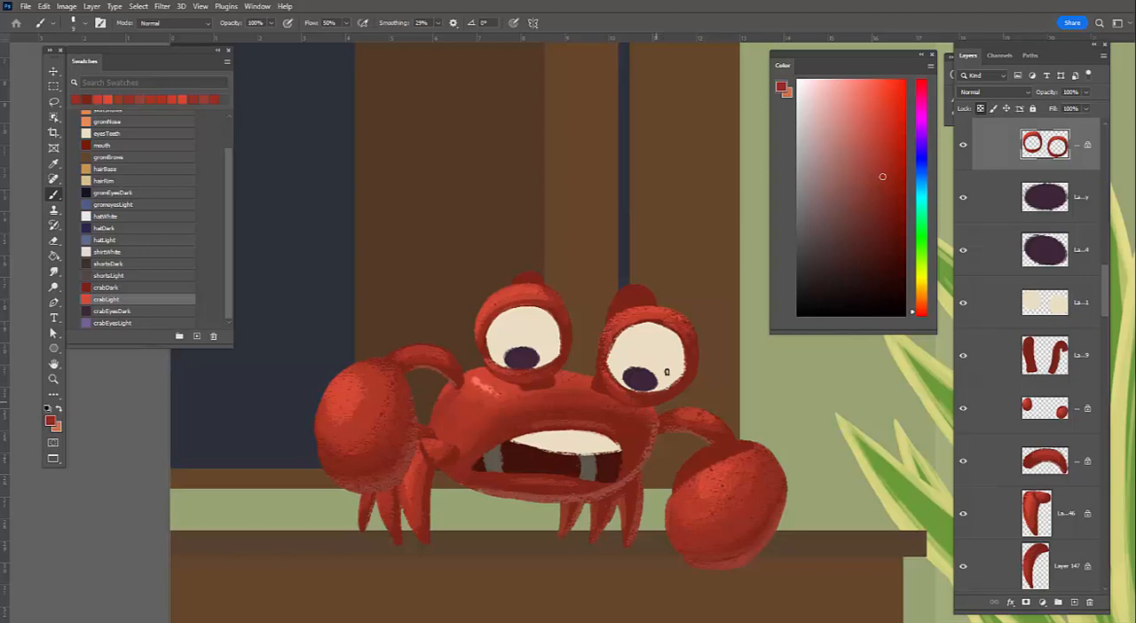
Paint muted pinkish-red rim light along the right-hand edges of both eye rims
alt+click(692, 375)
mouse_move(693, 377)
mouse_down()
mouse_move(702, 353)
mouse_move(670, 397)
mouse_up()
drag(570, 329, 554, 372)
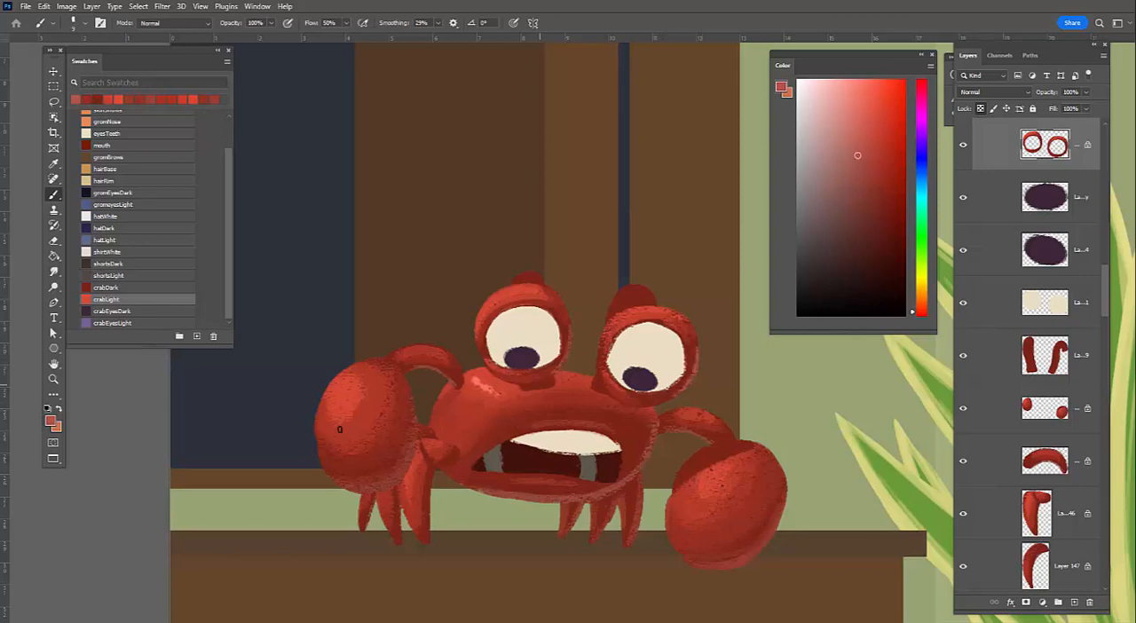
key(z)
drag(676, 406, 645, 410)
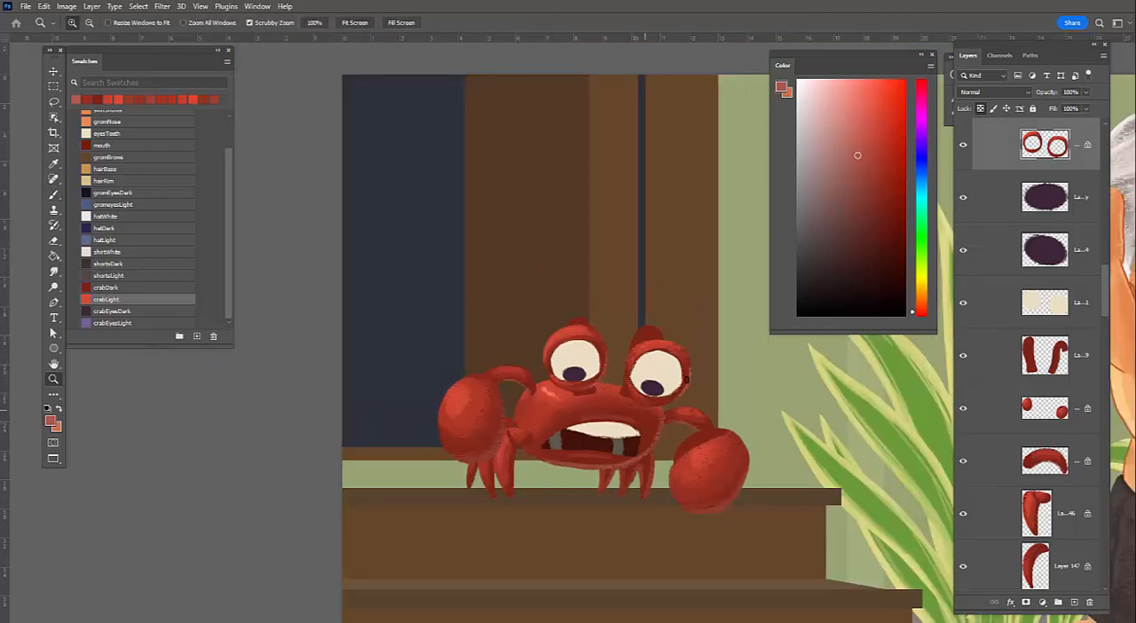
Deepen the inner shadow of the right eye rim with a sampled dark red
click(695, 356)
key(b)
alt+click(683, 350)
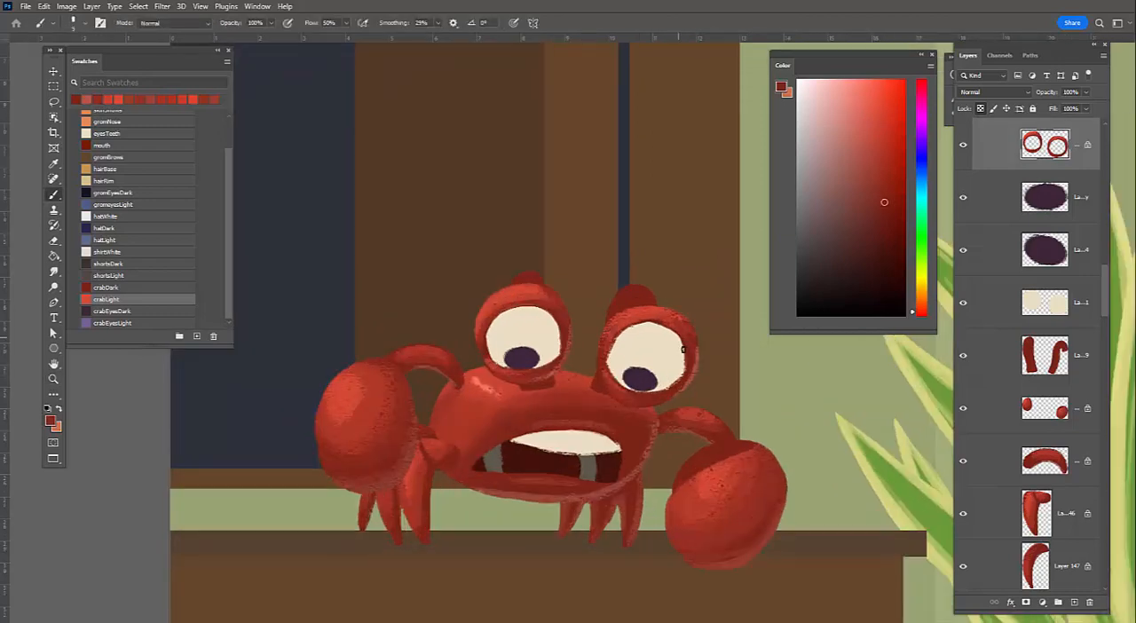
drag(630, 319, 684, 359)
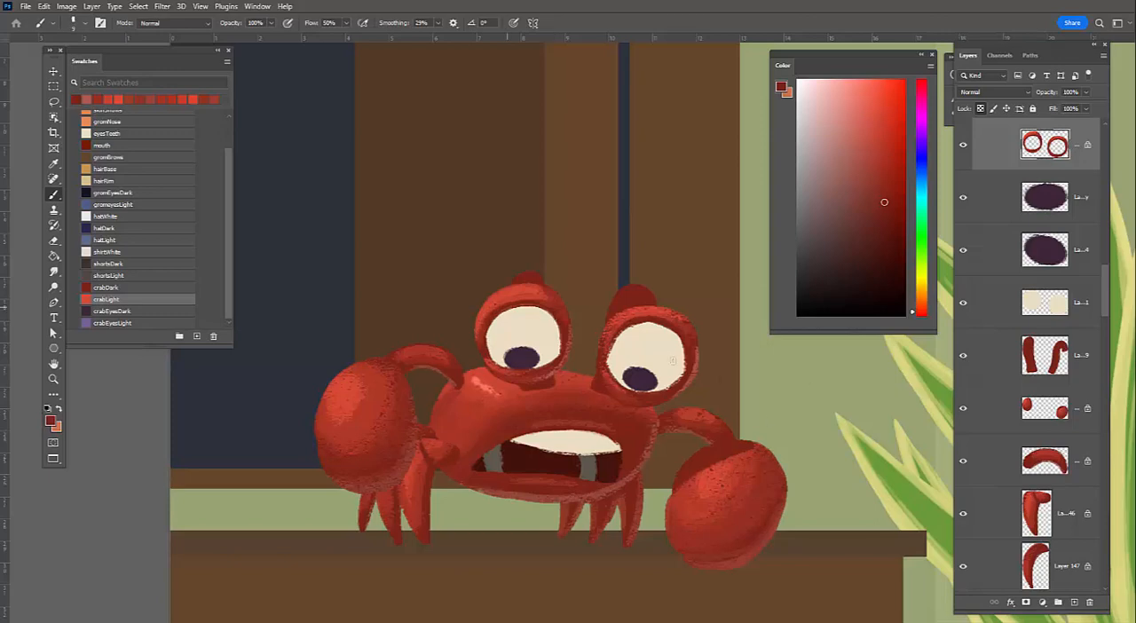
Select the eyeball layer, lock its transparency and cover both eyeballs with a darker grey-beige shadow tone
ctrl+click(537, 327)
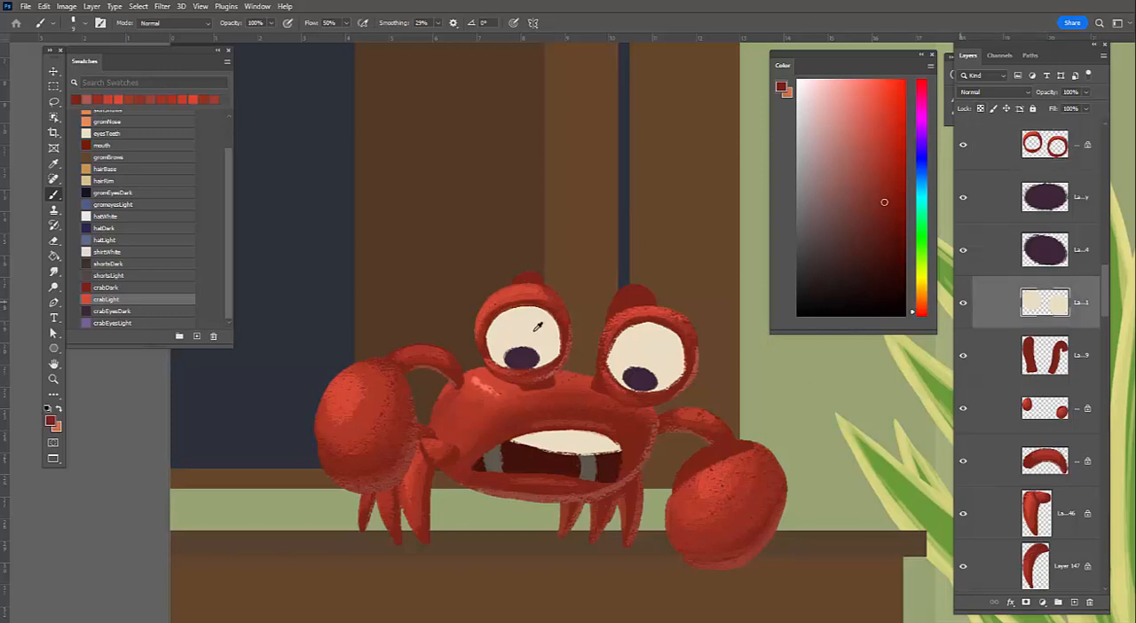
alt+click(544, 330)
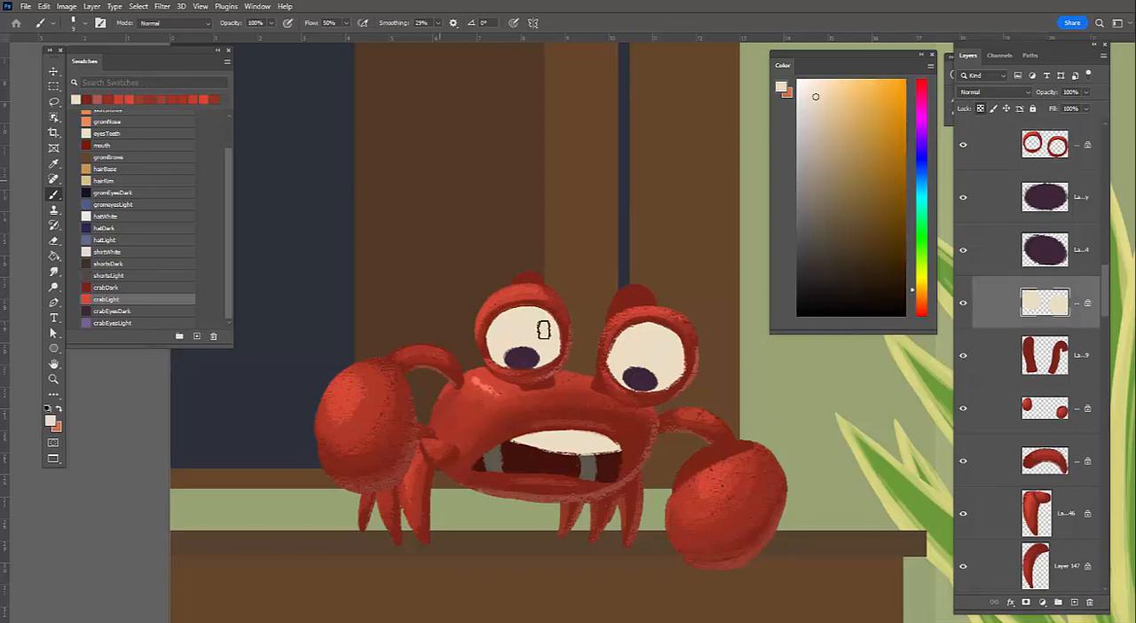
alt+click(514, 313)
drag(515, 312, 536, 362)
mouse_move(661, 344)
mouse_down()
mouse_move(626, 357)
mouse_move(664, 375)
mouse_up()
Paint a lighter beige area of light on the upper part of both eyeballs with the textured brush
click(812, 106)
mouse_move(523, 321)
mouse_down()
mouse_move(532, 325)
mouse_move(514, 330)
mouse_move(525, 333)
mouse_up()
alt+click(517, 324)
alt+click(523, 326)
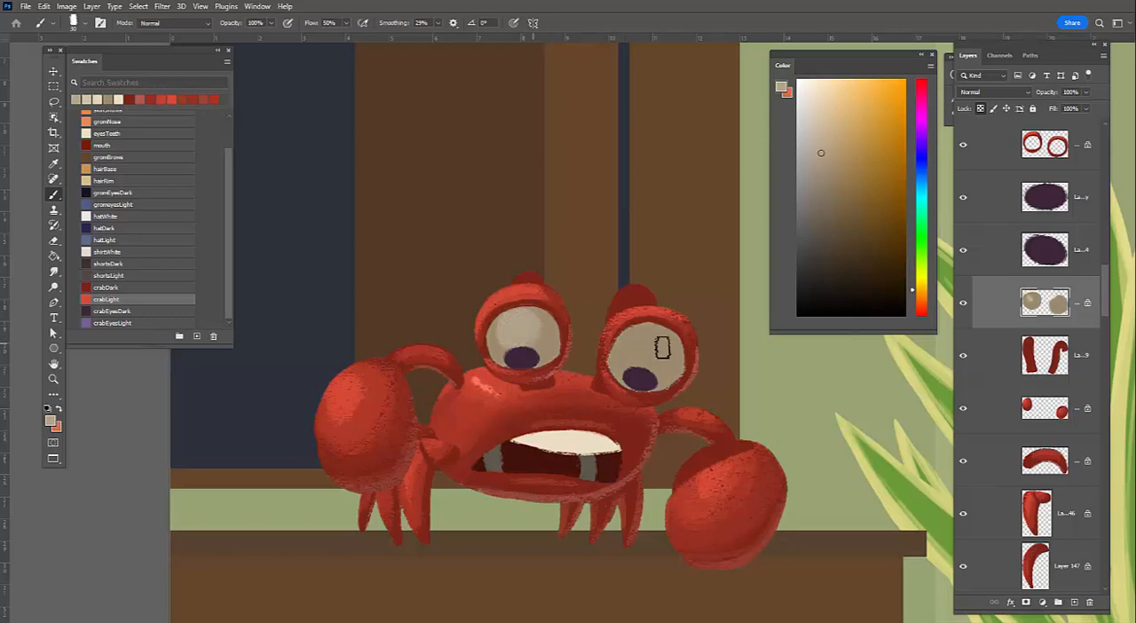
mouse_move(641, 339)
mouse_down()
mouse_move(632, 355)
mouse_move(655, 344)
mouse_move(643, 337)
mouse_move(636, 345)
mouse_move(650, 349)
mouse_up()
Build brighter cream highlights inside the lit area of both eyeballs
click(818, 129)
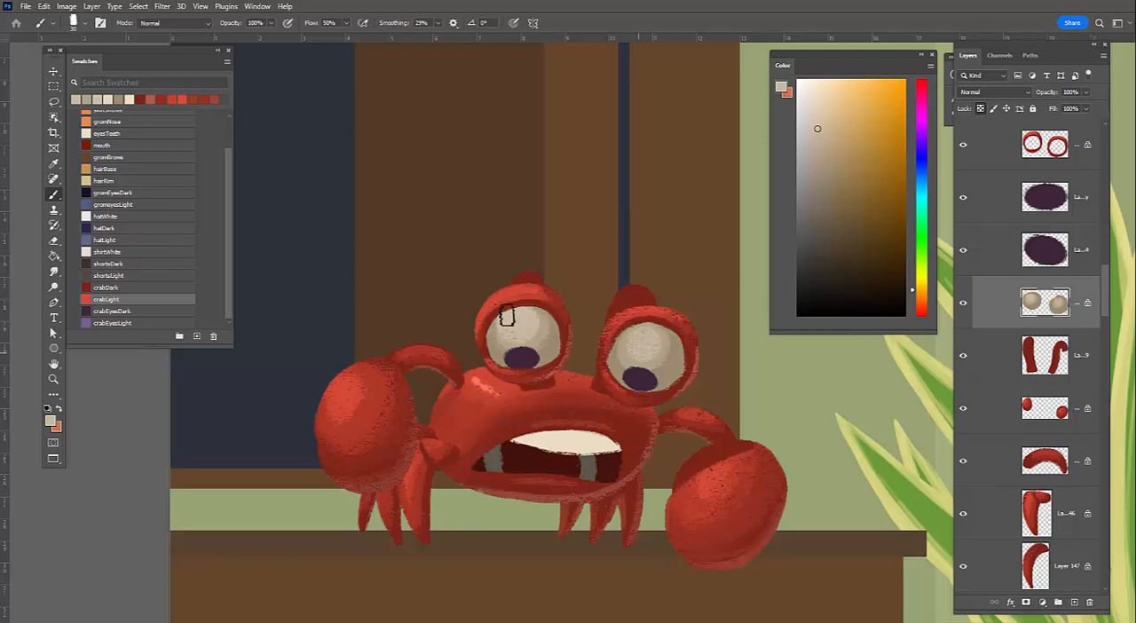
click(813, 99)
click(647, 329)
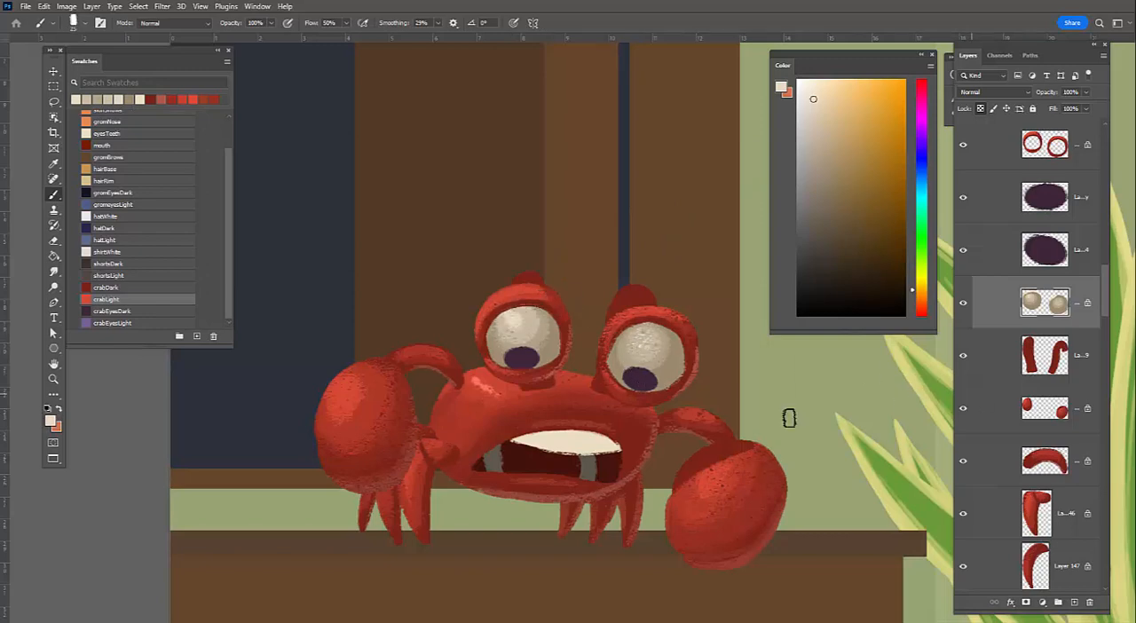
Select the right pupil's layer and pick the crabEyesLight swatch as the painting color
key(alt+bracketright)
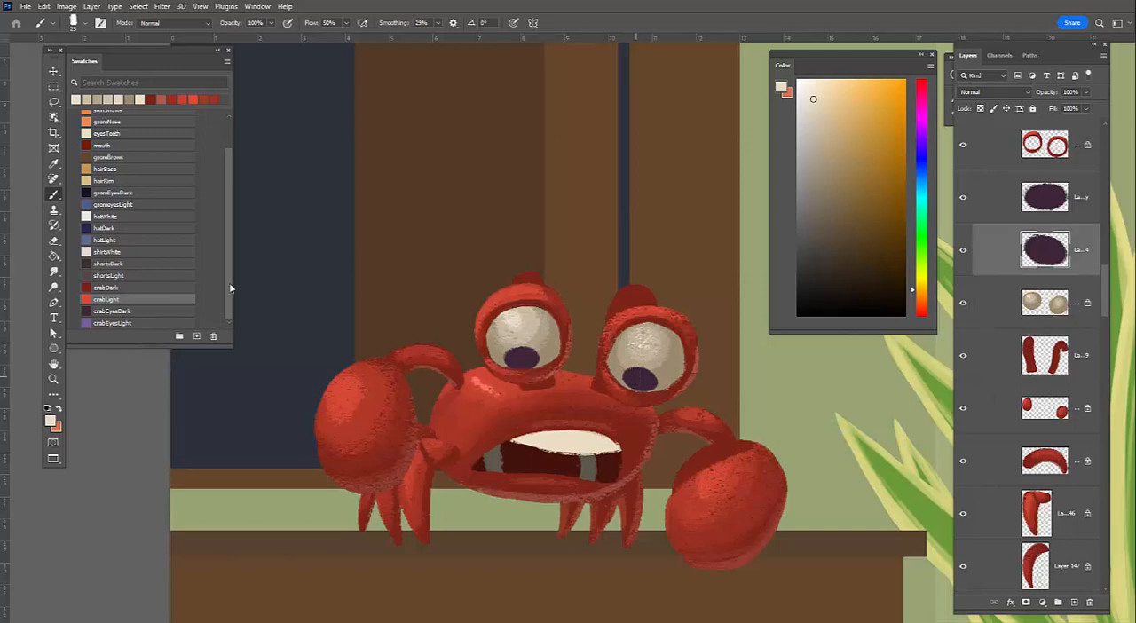
click(112, 324)
key(ctrl+space)
drag(543, 363, 608, 334)
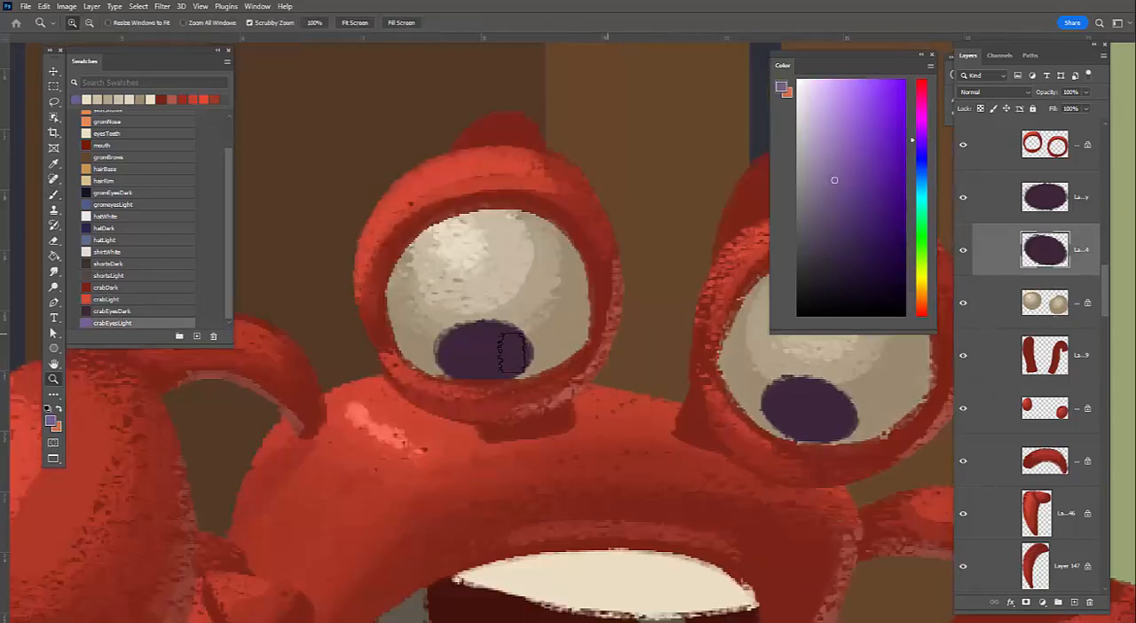
mouse_move(471, 373)
mouse_down()
mouse_move(507, 343)
mouse_move(511, 358)
mouse_up()
key(ctrl+z)
key(ctrl+z)
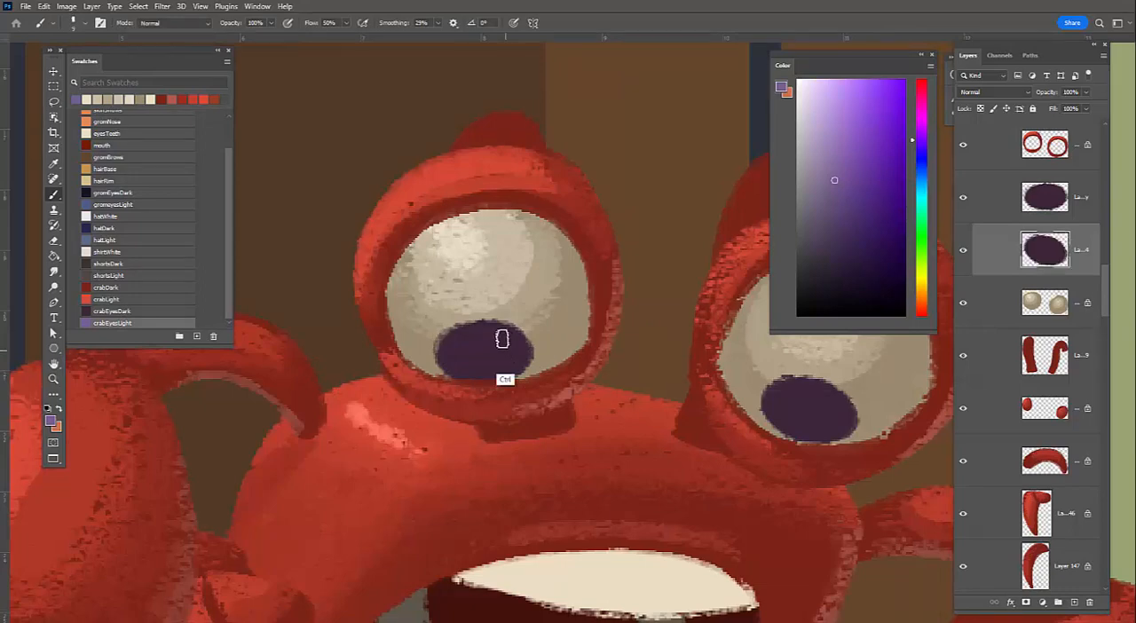
Paint crabEyesLight purple light along the lower right of both pupils with a small brush, each on its own layer
ctrl+click(506, 339)
mouse_move(511, 344)
mouse_down()
mouse_move(478, 374)
mouse_move(511, 338)
mouse_up()
alt+click(474, 371)
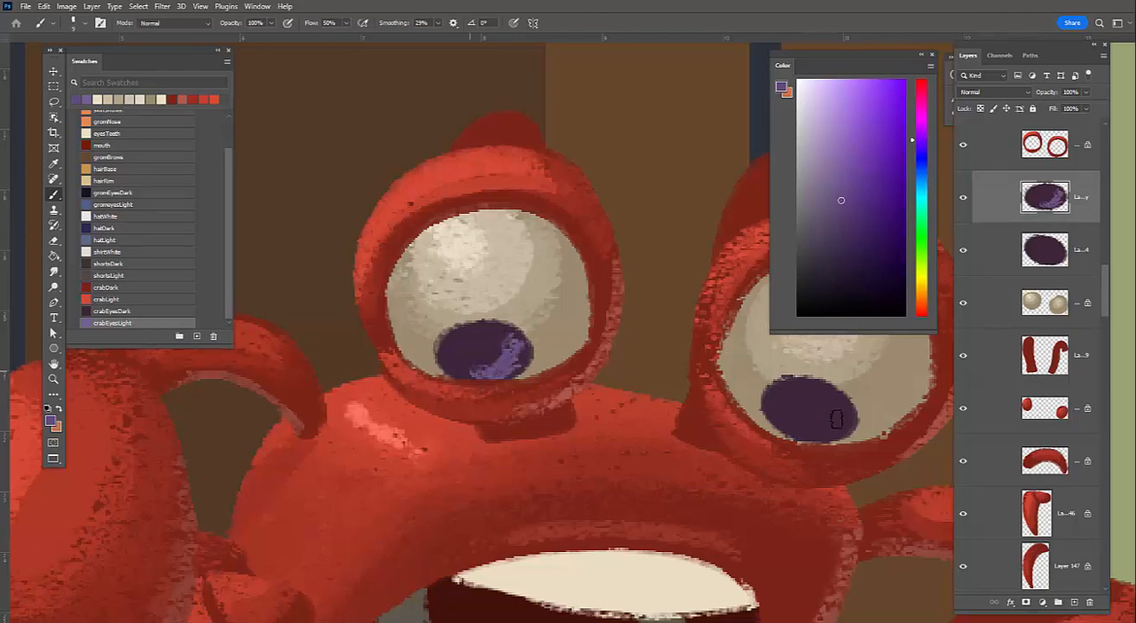
ctrl+click(840, 408)
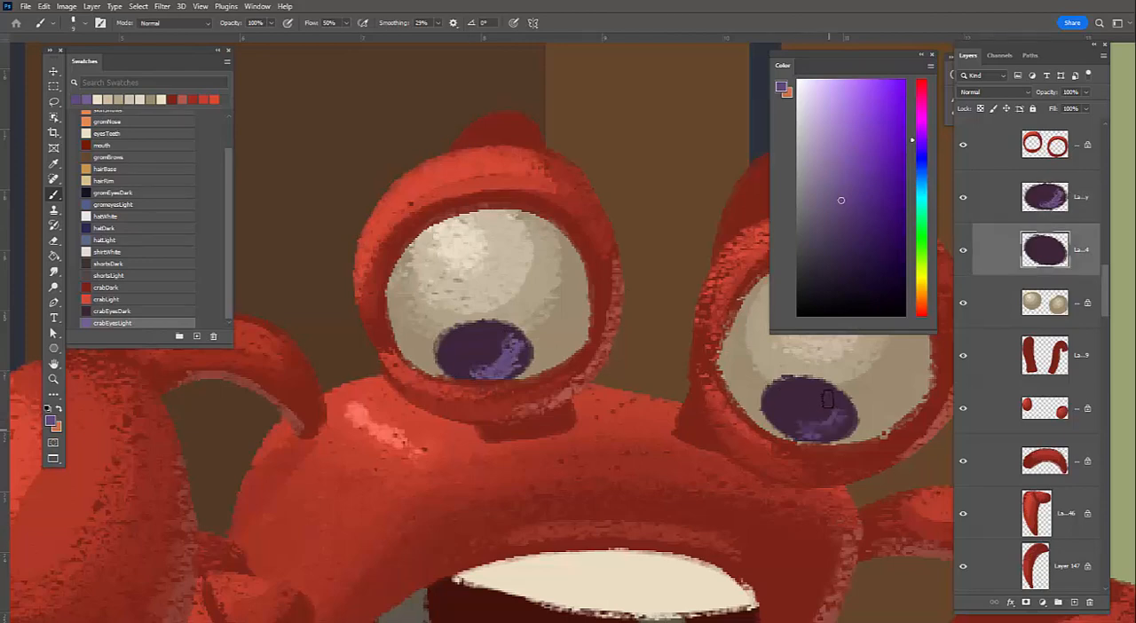
drag(810, 425, 841, 431)
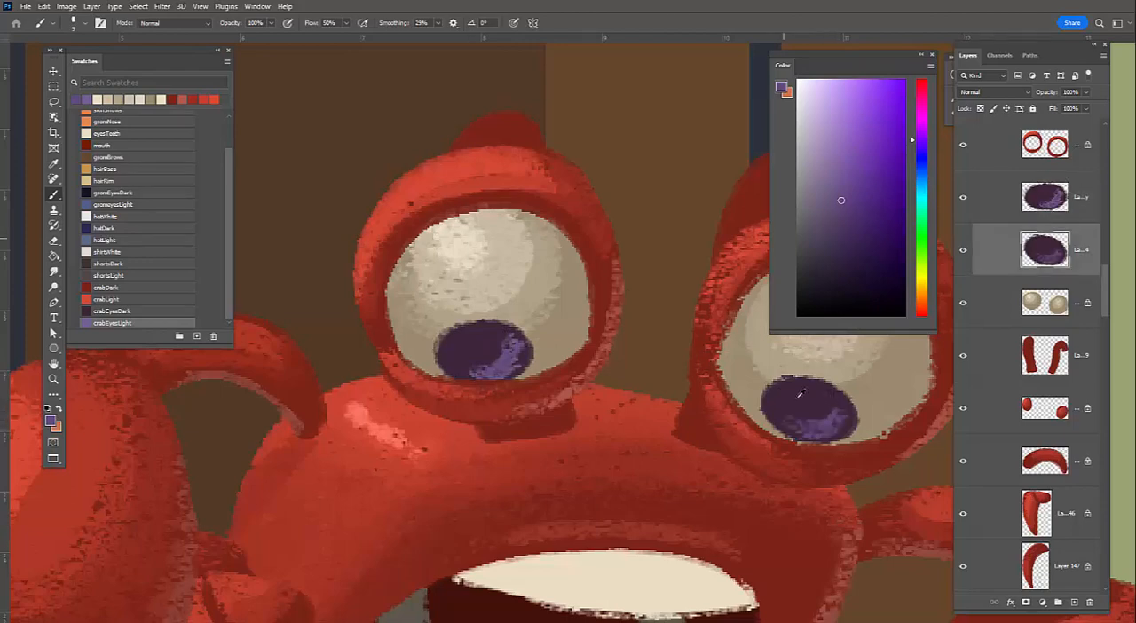
Blend the purple light on both pupils using sampled darker purples
alt+click(799, 406)
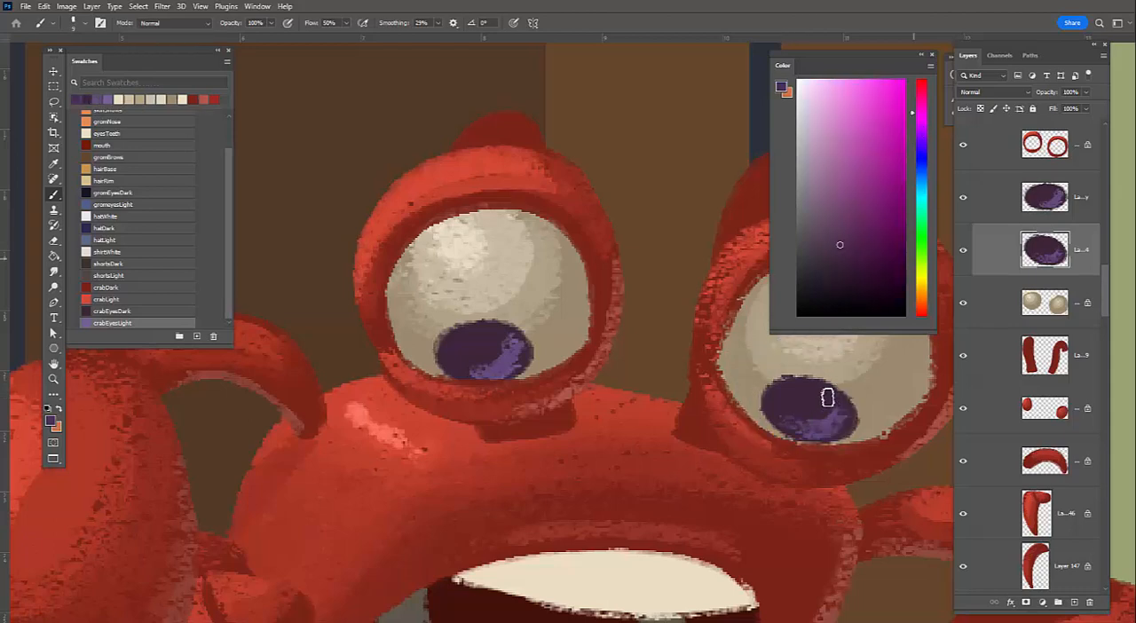
alt+click(802, 416)
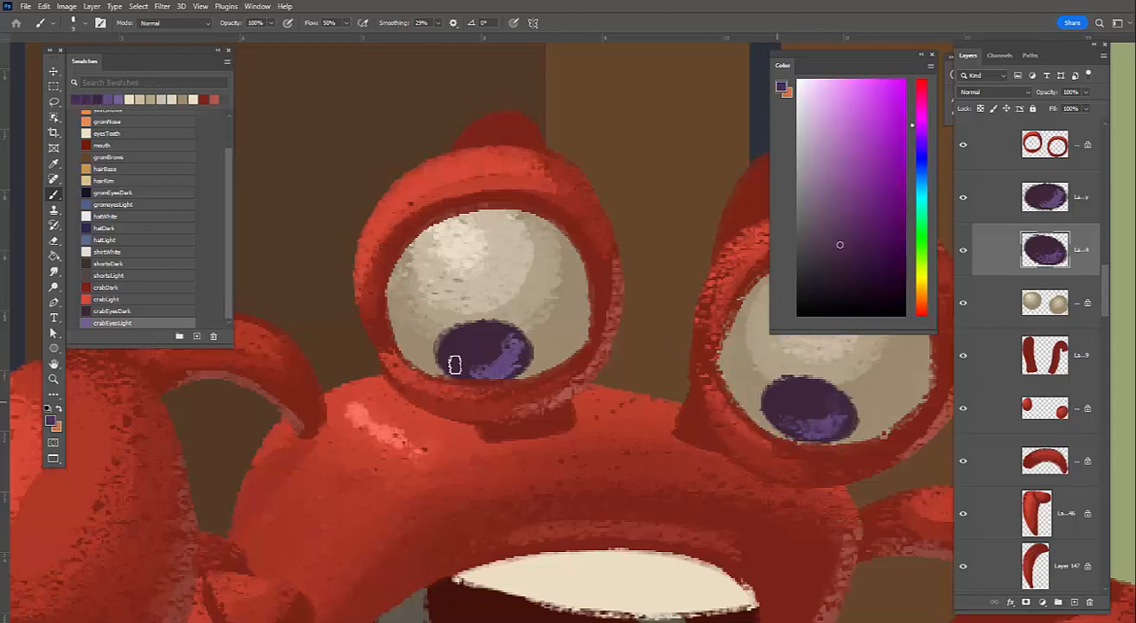
mouse_move(498, 332)
mouse_down()
mouse_move(515, 362)
mouse_move(452, 365)
mouse_up()
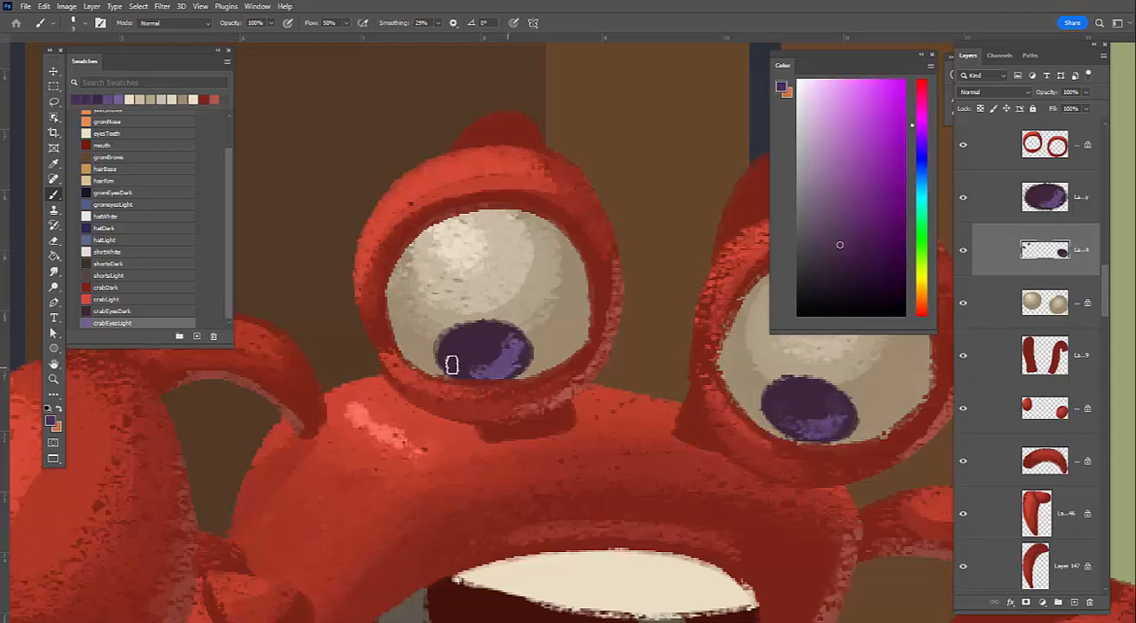
ctrl+click(513, 353)
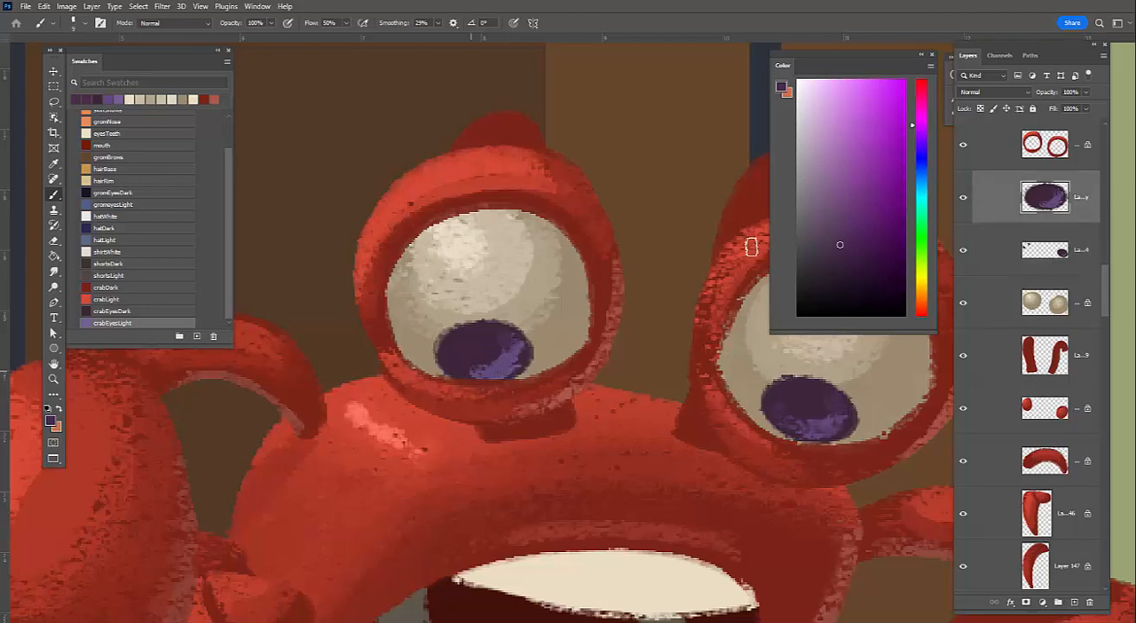
Add a new layer above the pupils and dot a warm near-white highlight onto the upper left of each eyeball
click(798, 85)
click(920, 288)
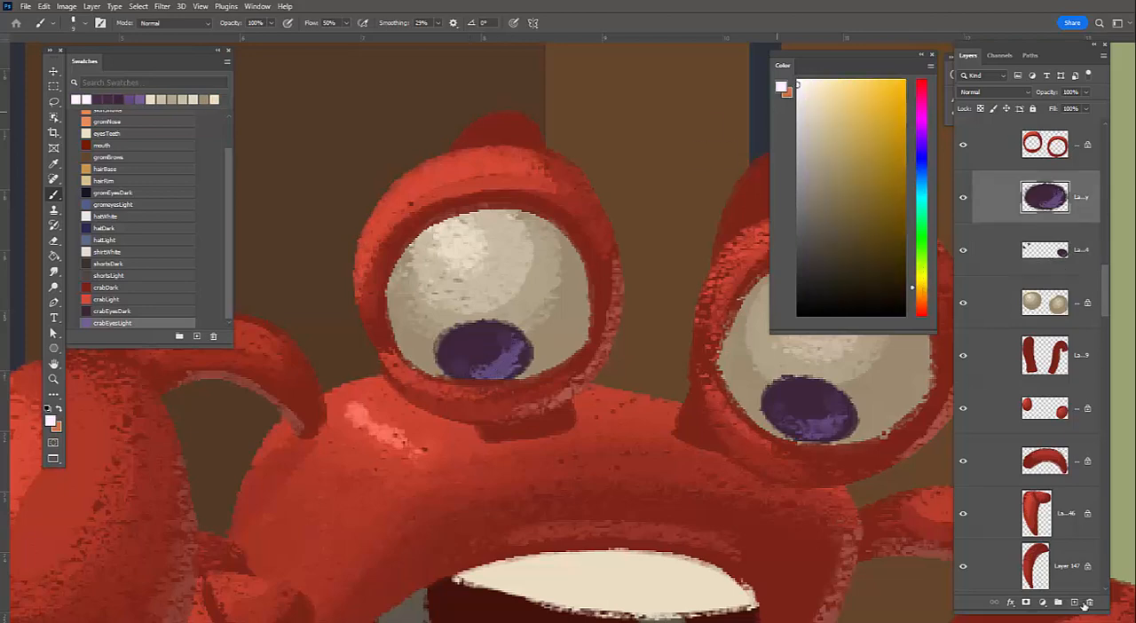
key(ctrl+shift+alt+n)
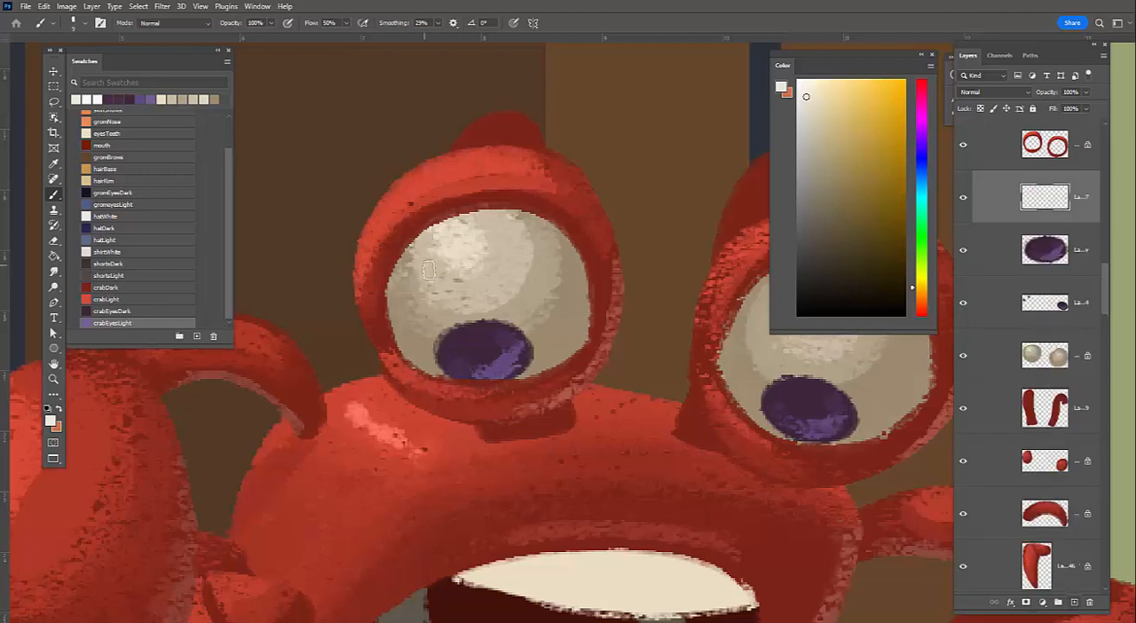
click(423, 266)
key(ctrl+z)
click(805, 82)
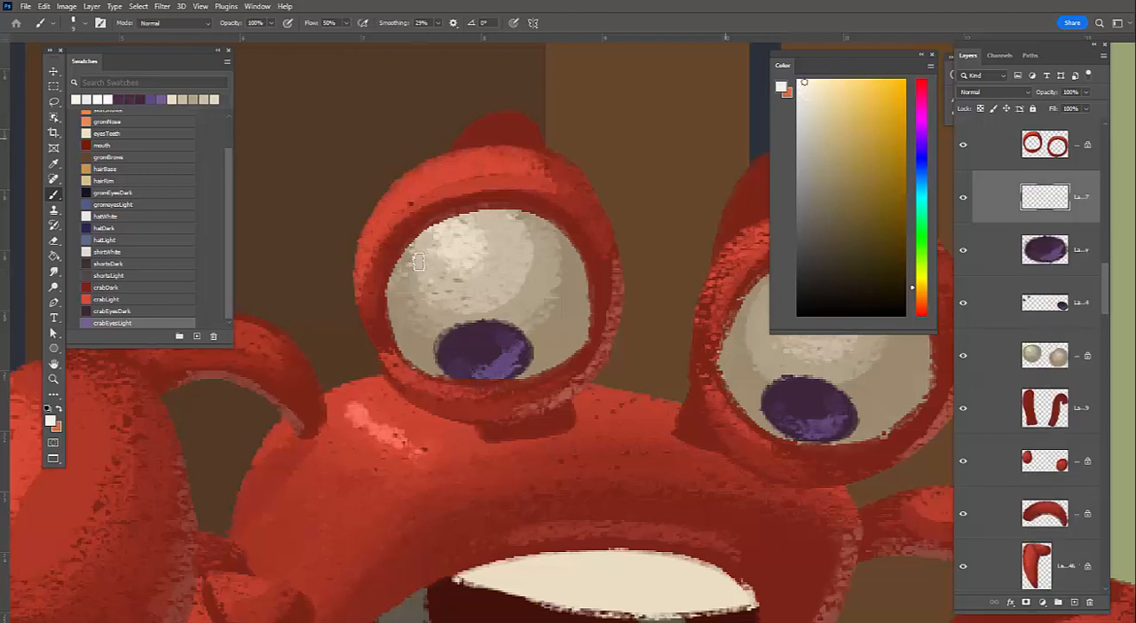
click(418, 266)
drag(544, 374, 312, 446)
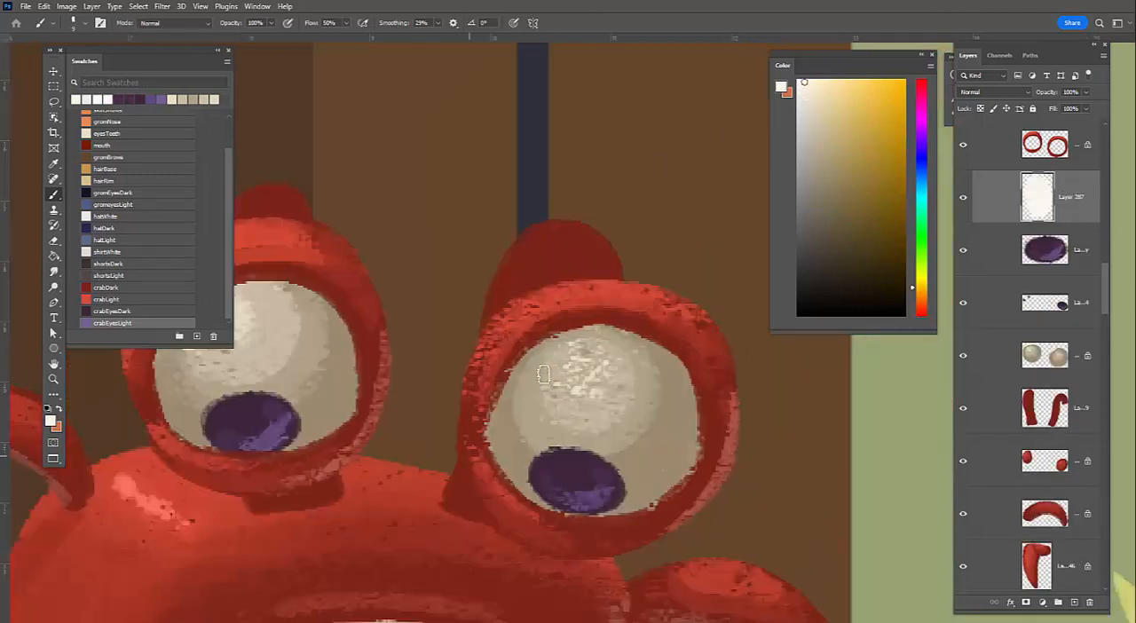
click(540, 382)
drag(633, 443, 649, 417)
drag(558, 402, 639, 382)
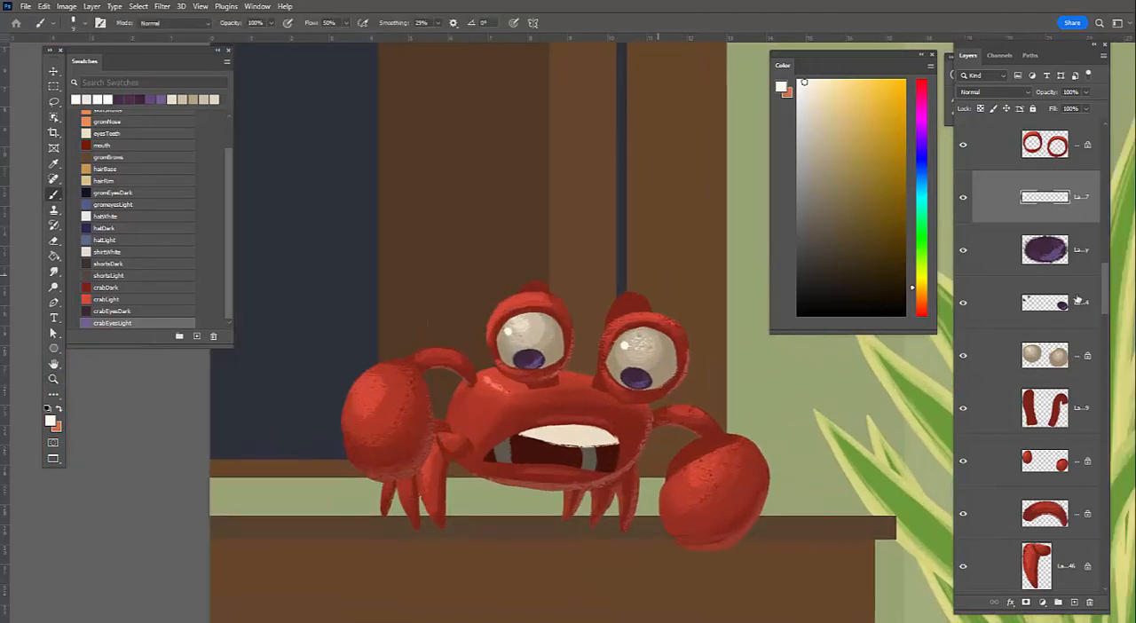
Select the eye stalk layer and paint crabLight red light on the right stalk with an enlarged textured brush
click(1069, 410)
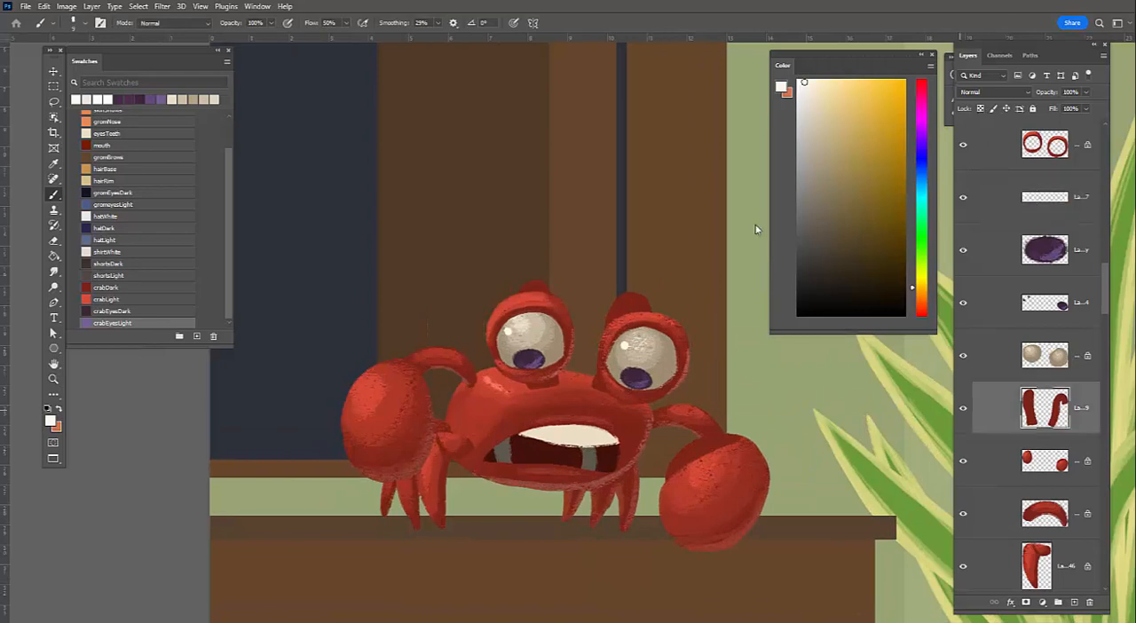
alt+click(629, 293)
alt+click(605, 330)
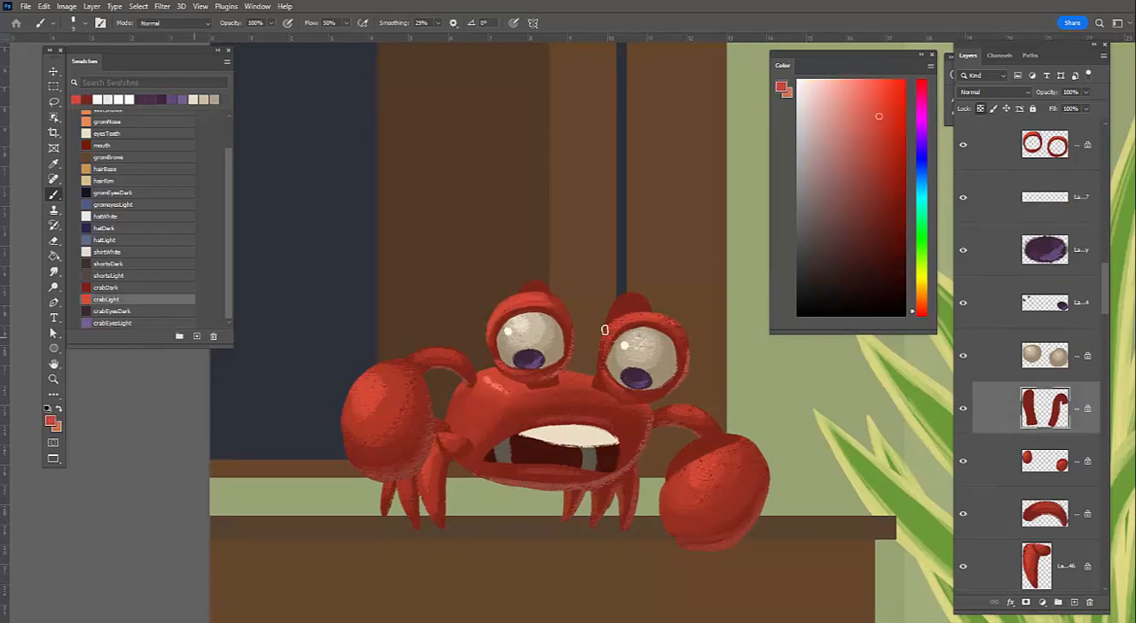
key(bracketright)
key(bracketright)
mouse_move(653, 298)
mouse_down()
mouse_move(599, 316)
mouse_move(616, 306)
mouse_move(601, 347)
mouse_up()
Paint the same bright red light on the tip of the left eye stalk and add more texture to the right one
key(bracketleft)
key(bracketleft)
drag(545, 285, 521, 291)
key(bracketright)
key(bracketright)
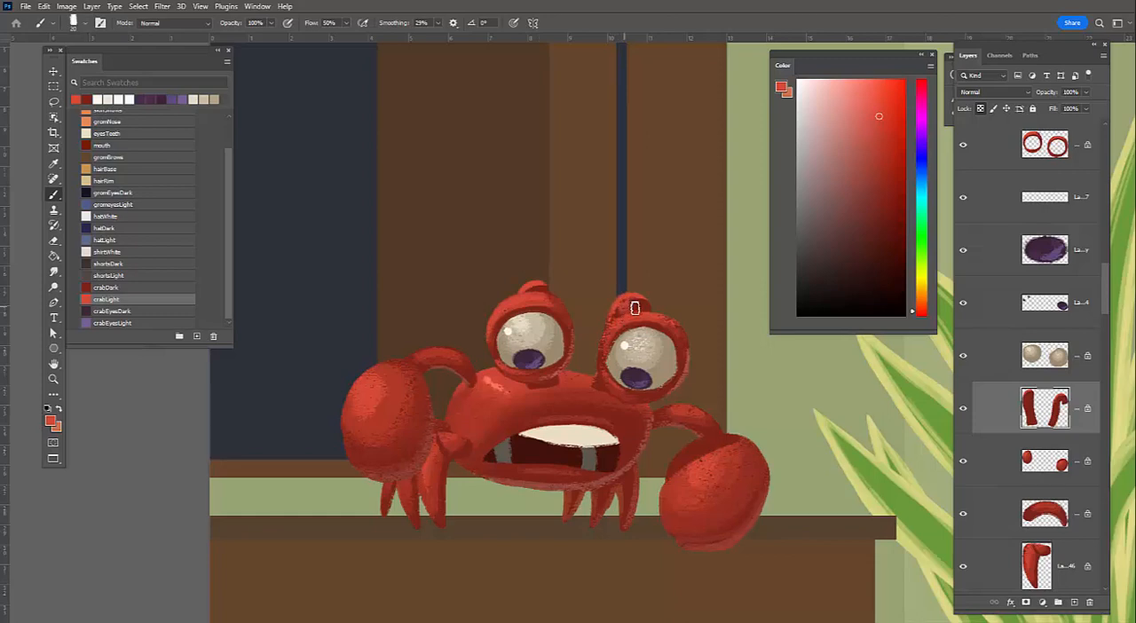
drag(636, 305, 632, 317)
Refine the light on both eye stalks using sampled mid and bright reds with a smaller brush
alt+click(516, 388)
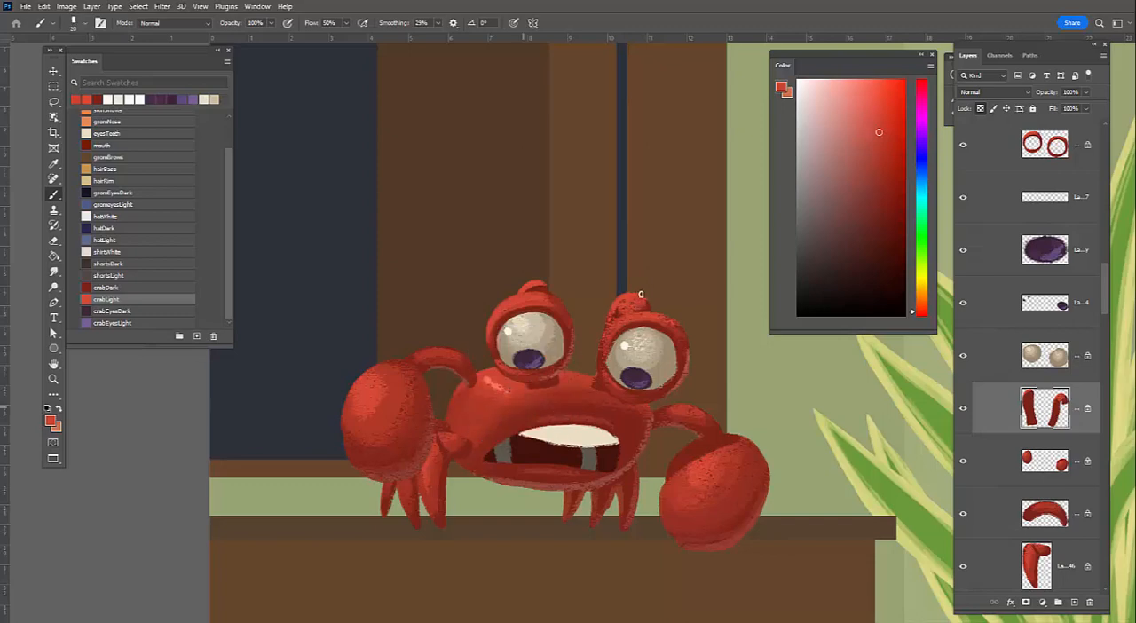
alt+click(638, 290)
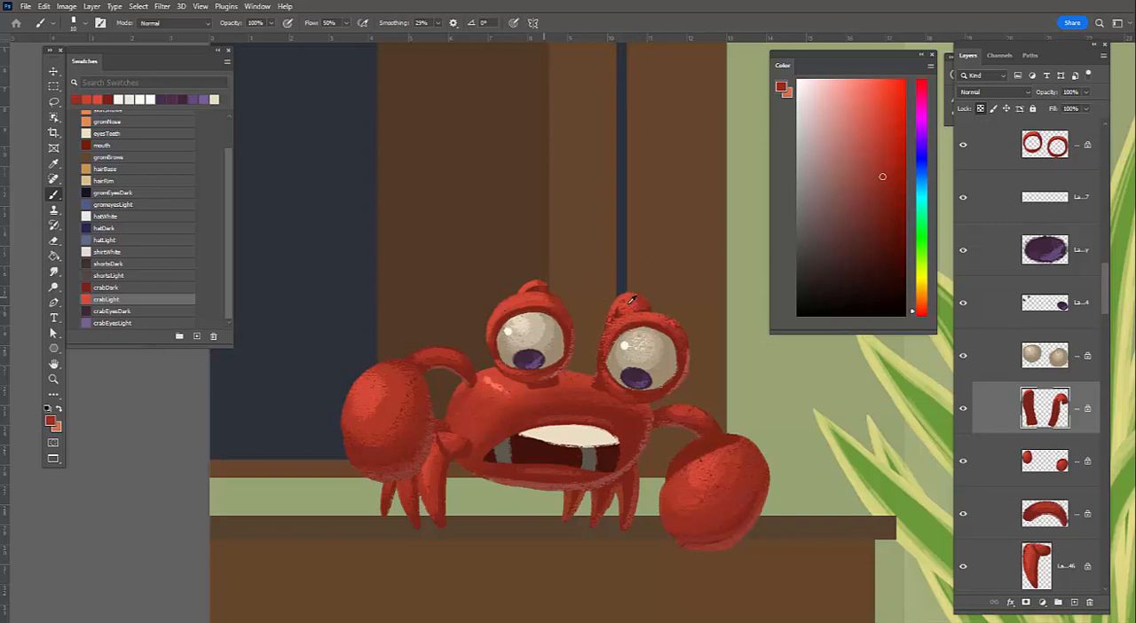
alt+click(628, 304)
alt+click(527, 285)
alt+click(536, 294)
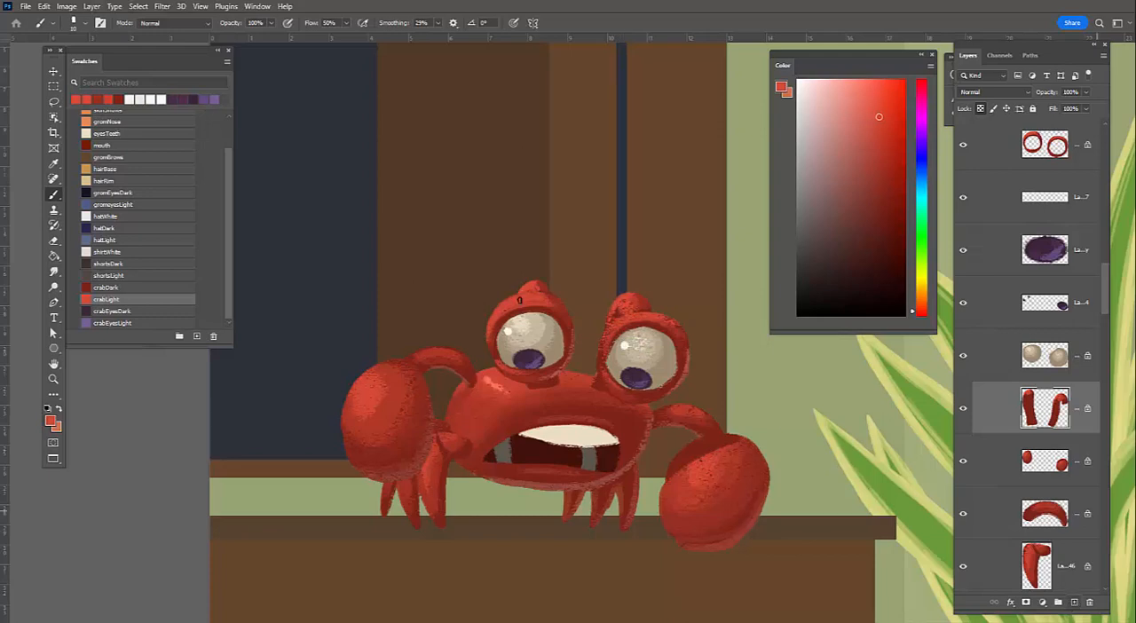
Create a new layer for pale pink highlights and move it to the top of the crab group
key(ctrl+shift+alt+n)
drag(507, 311, 523, 296)
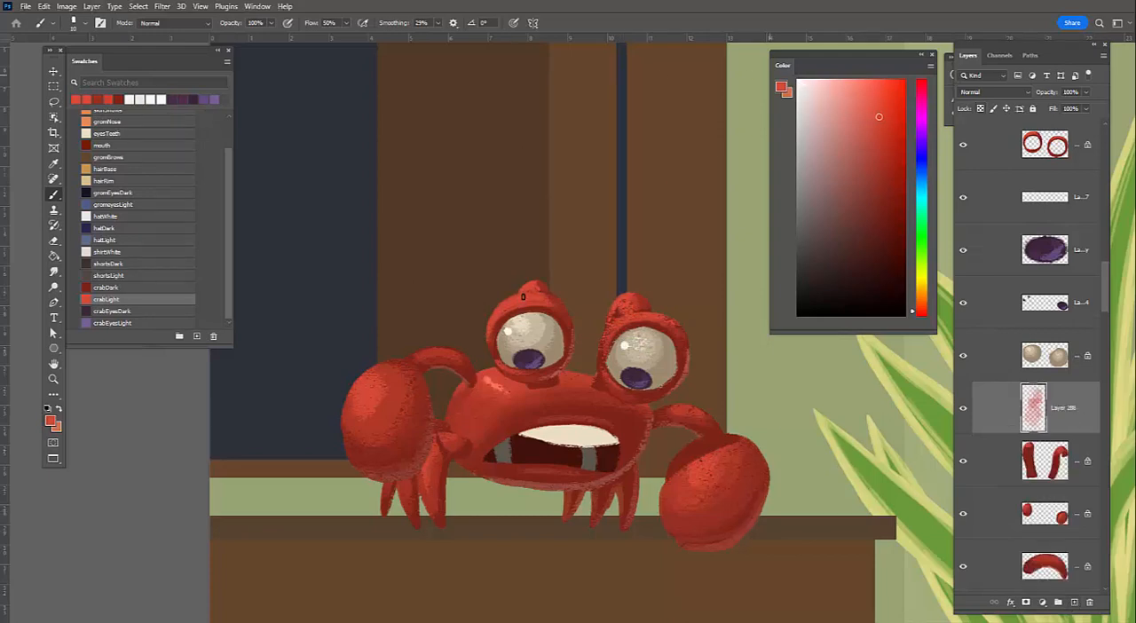
alt+click(499, 309)
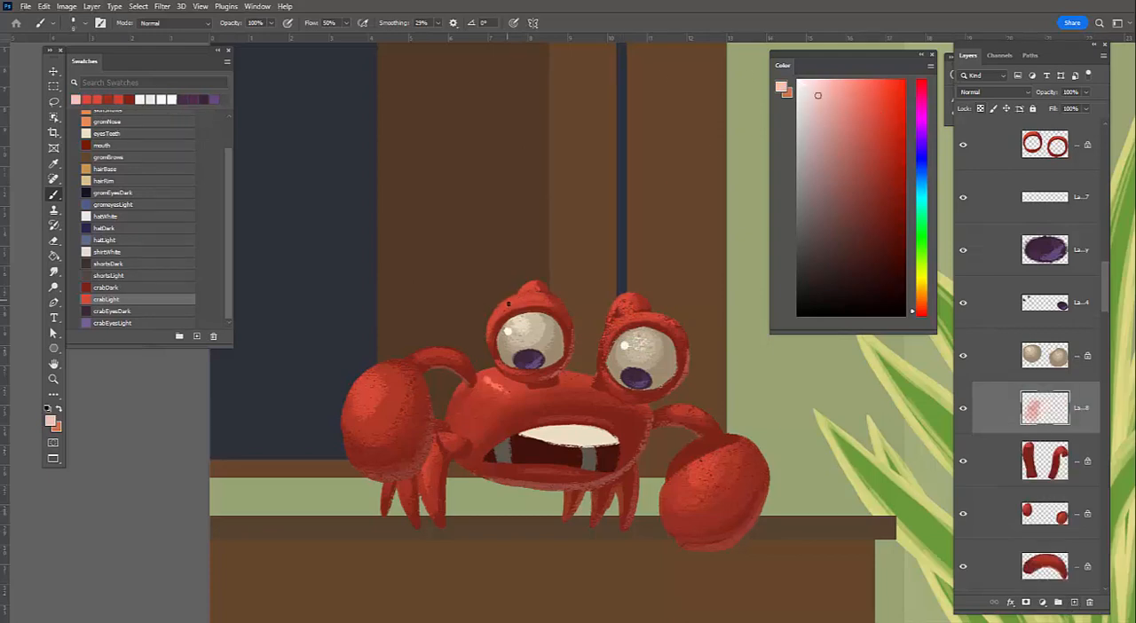
drag(510, 303, 512, 308)
key(ctrl+z)
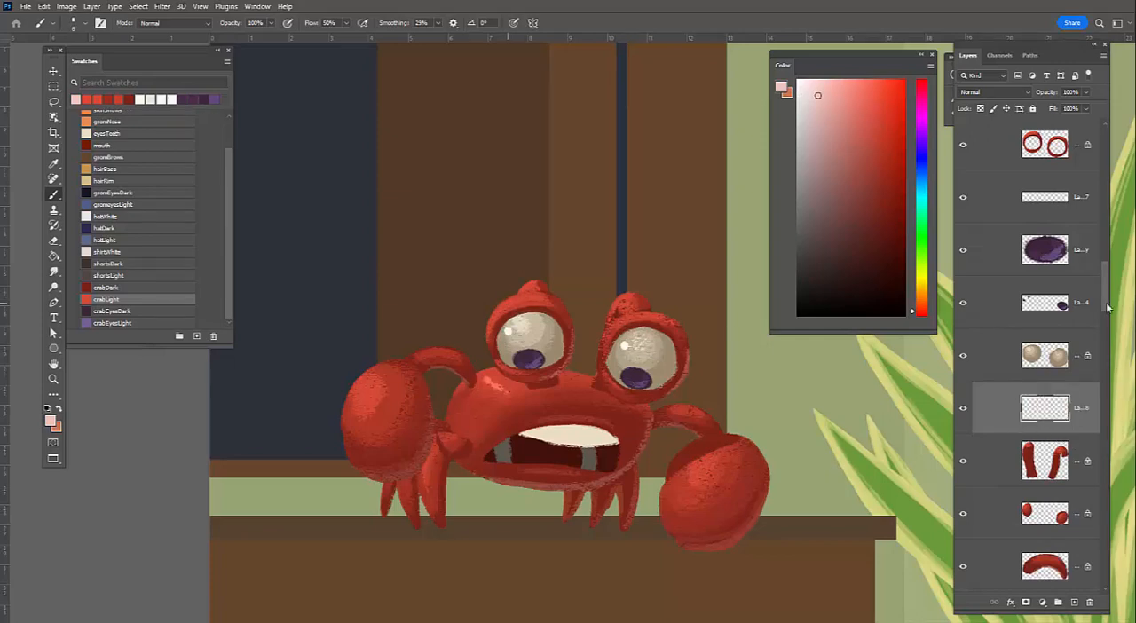
scroll(1045, 302, up, 2)
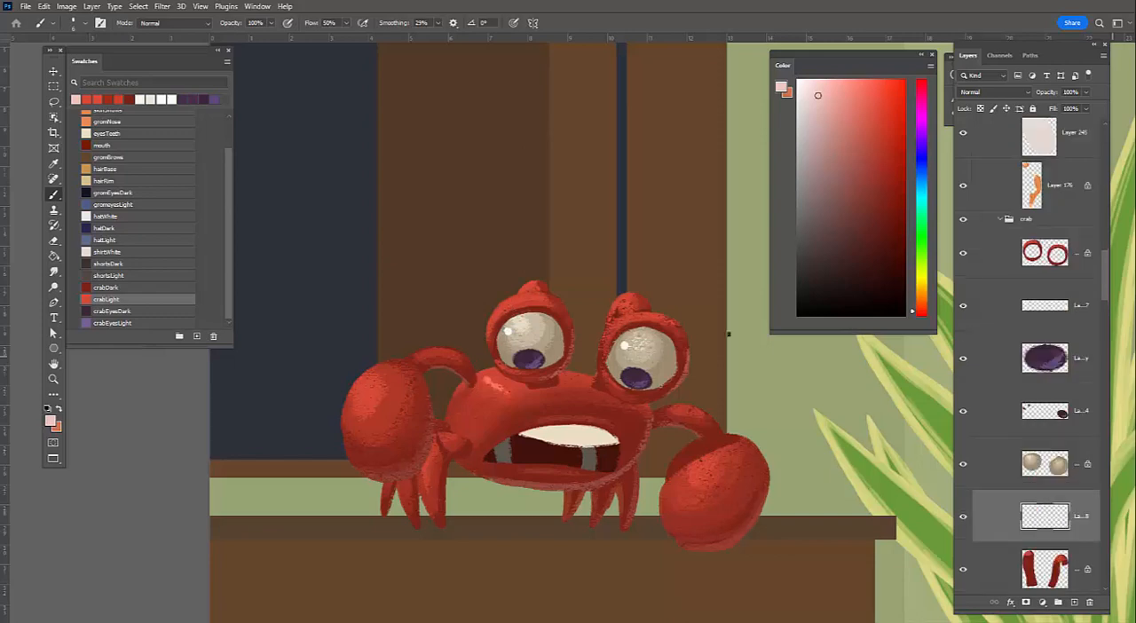
key(ctrl+shift+bracketright)
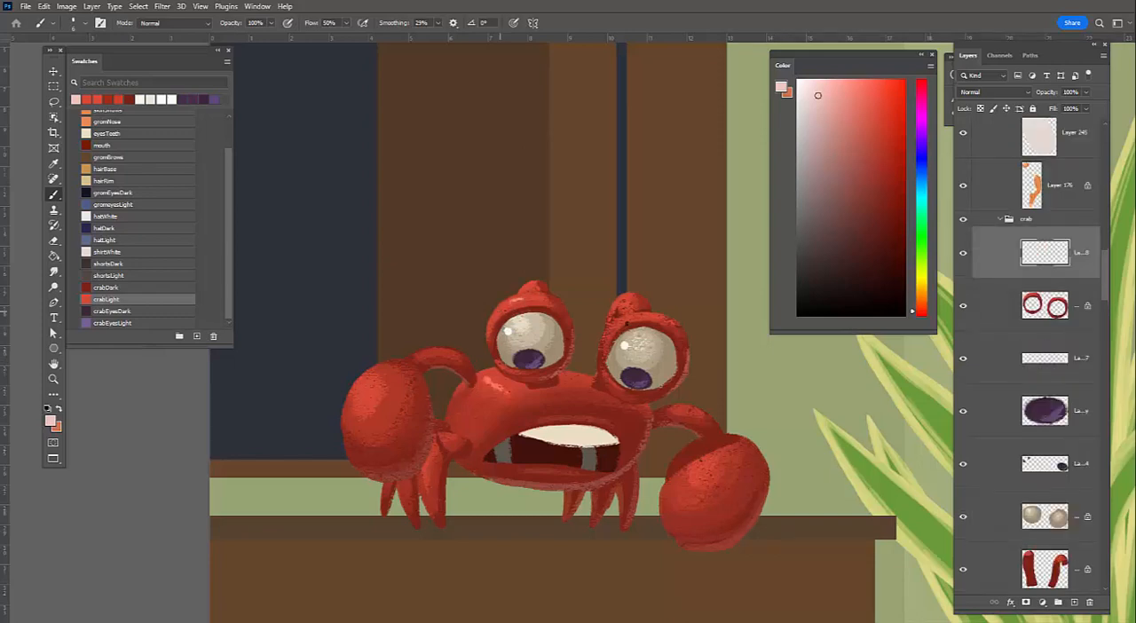
Paint small pale pink highlights along the upper eye rims and on the tip of the right eye stalk
drag(503, 308, 521, 298)
key(ctrl+z)
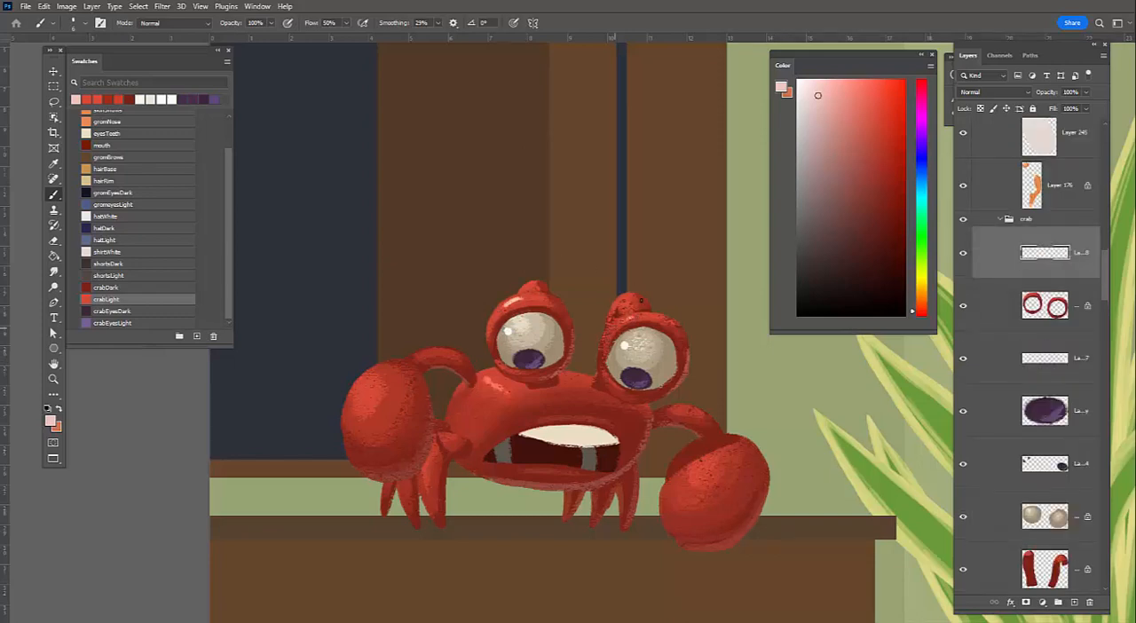
drag(618, 323, 636, 317)
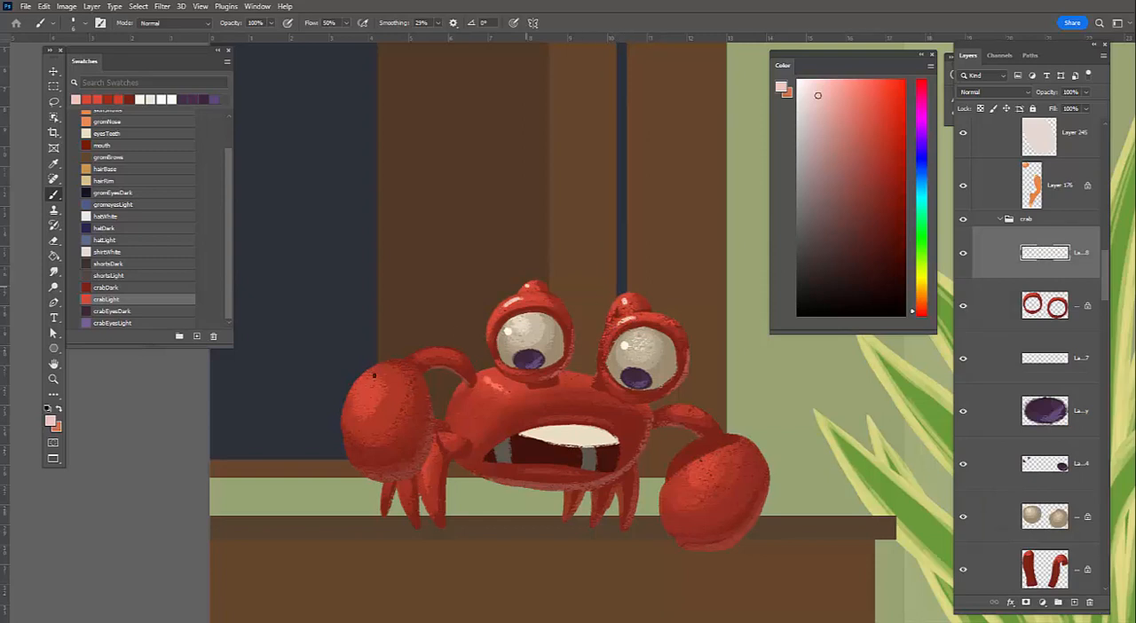
Set the brush smoothing to 0% and paint pale pink highlights on both claws and the upper left of the body
click(437, 22)
click(369, 385)
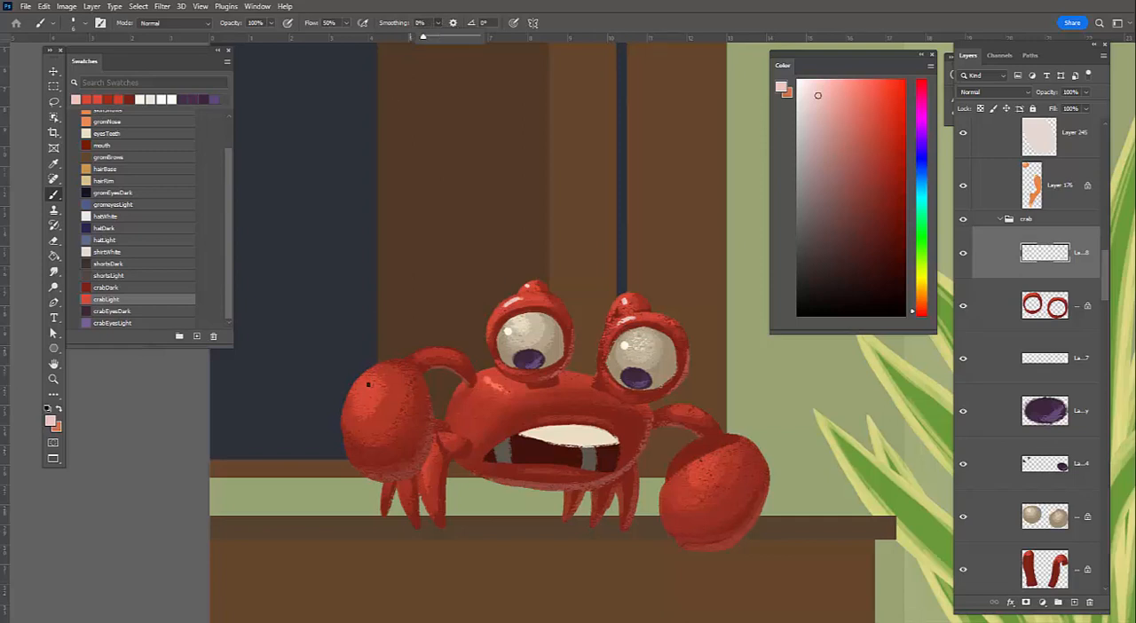
key(ctrl+z)
drag(371, 383, 364, 396)
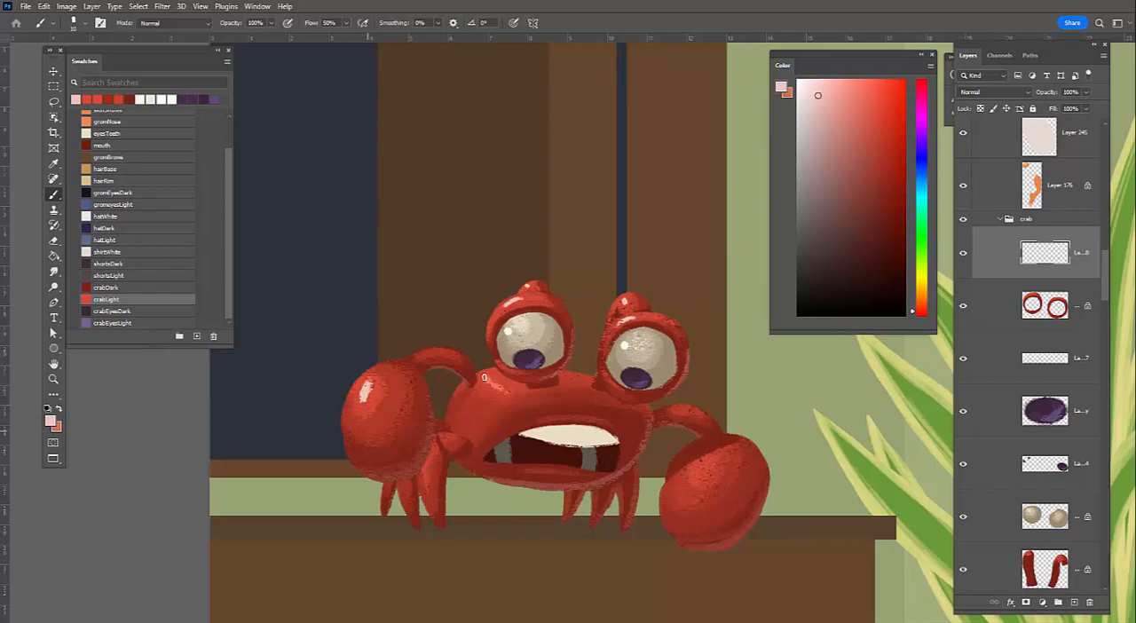
drag(486, 377, 505, 391)
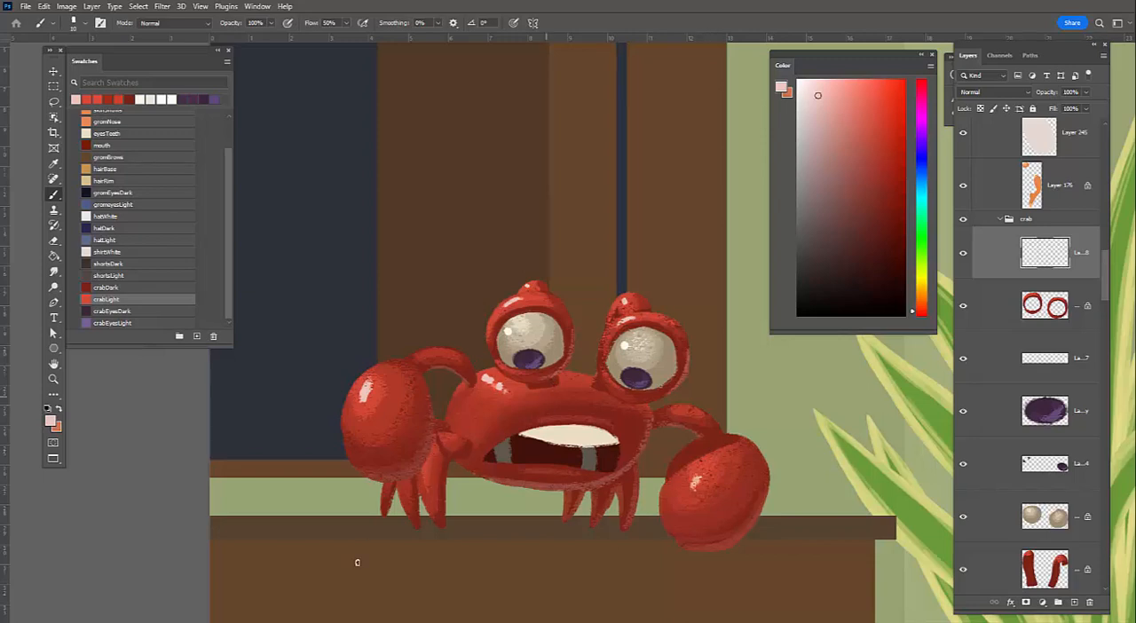
Select the crab's upper teeth layer, lock its transparency and shade the teeth greyish beige with an enlarged textured brush
key(z)
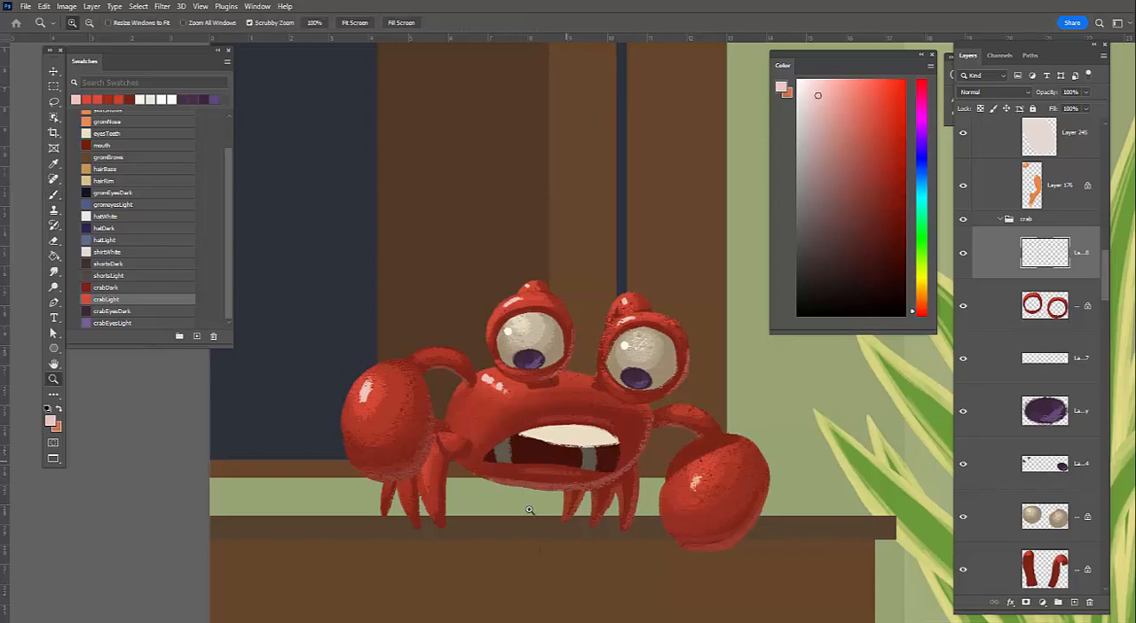
mouse_move(634, 482)
mouse_down()
mouse_move(623, 420)
mouse_move(563, 390)
mouse_up()
key(b)
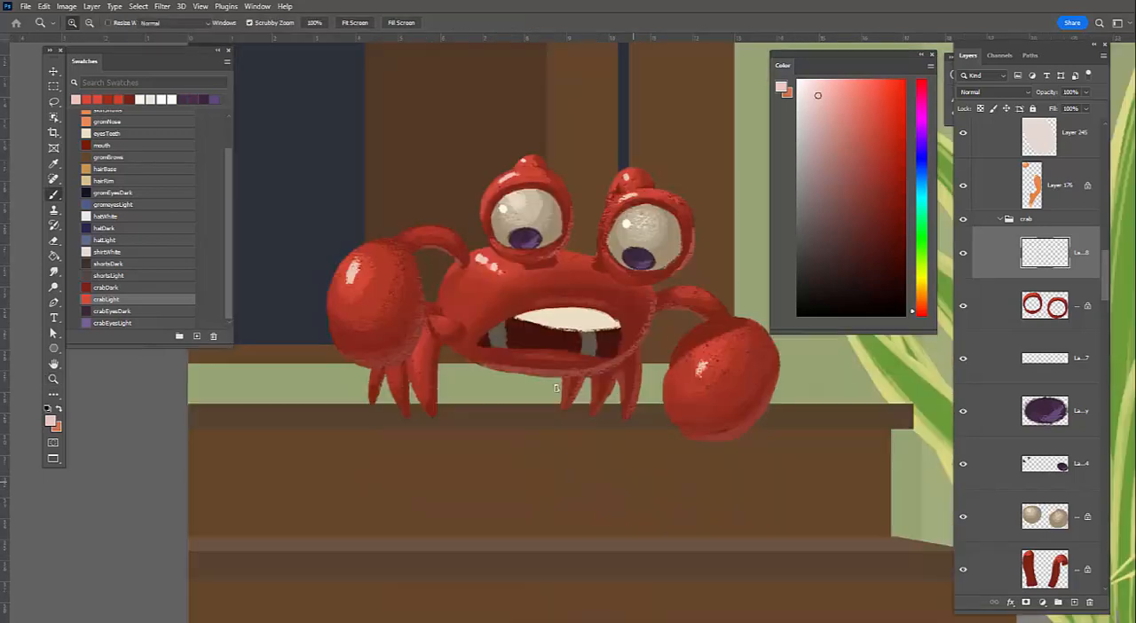
drag(659, 379, 662, 441)
ctrl+click(947, 151)
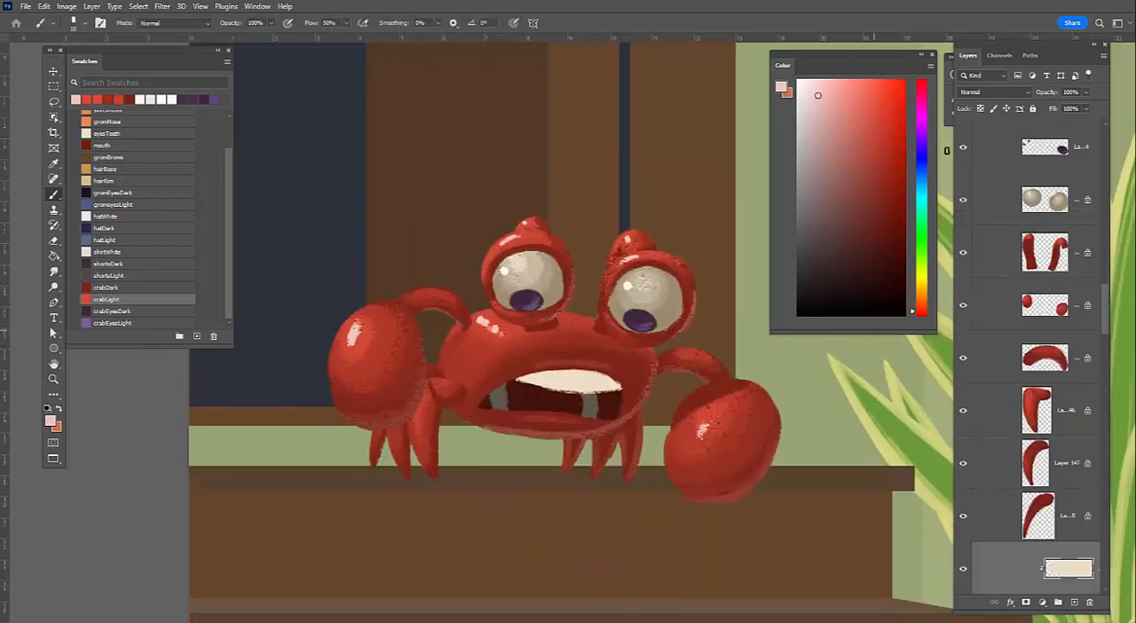
alt+click(605, 382)
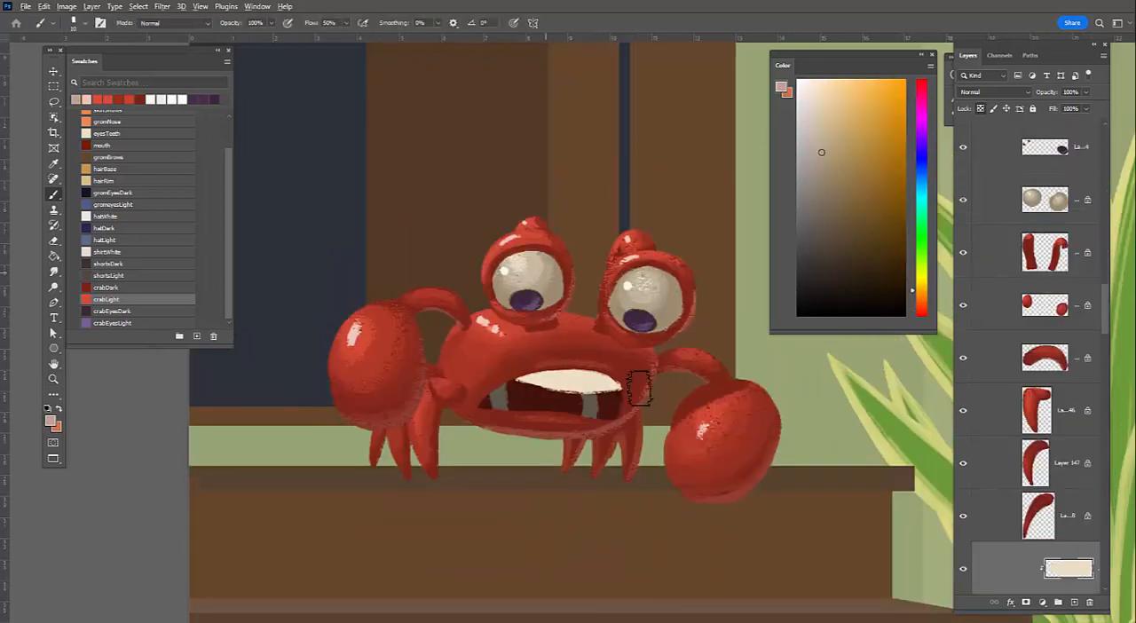
mouse_move(667, 363)
mouse_down()
mouse_move(660, 322)
mouse_move(580, 296)
mouse_move(587, 322)
mouse_up()
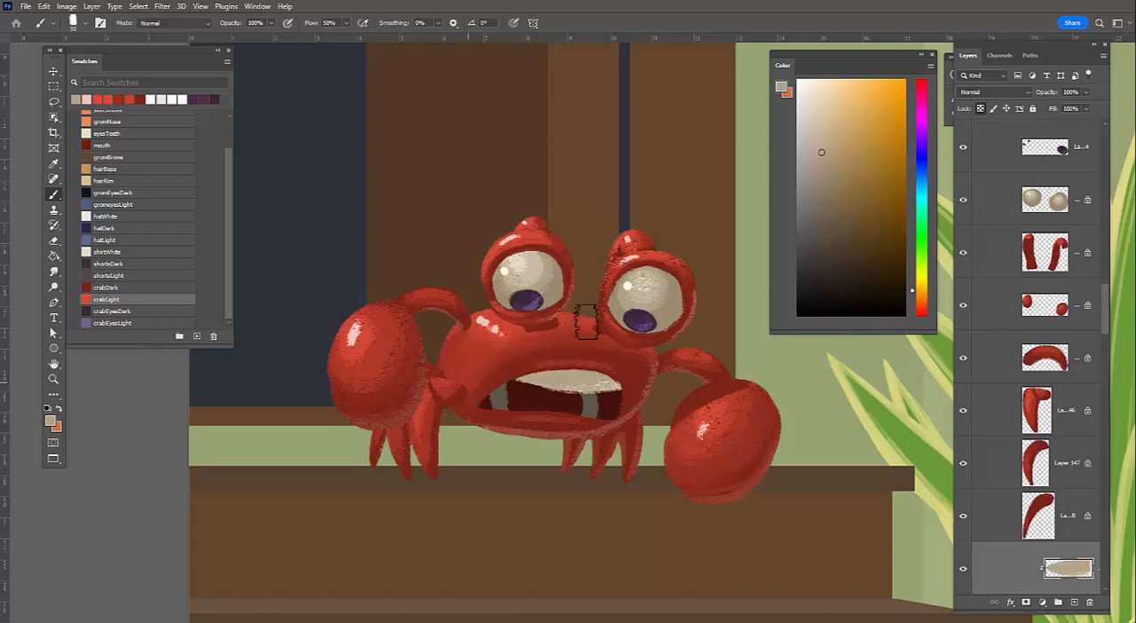
Paint lighter cream texture over the upper teeth with a smaller brush, blending in sampled beige tones
alt+click(522, 262)
drag(496, 386, 616, 384)
key(bracketleft)
key(bracketleft)
key(bracketleft)
key(bracketleft)
key(bracketleft)
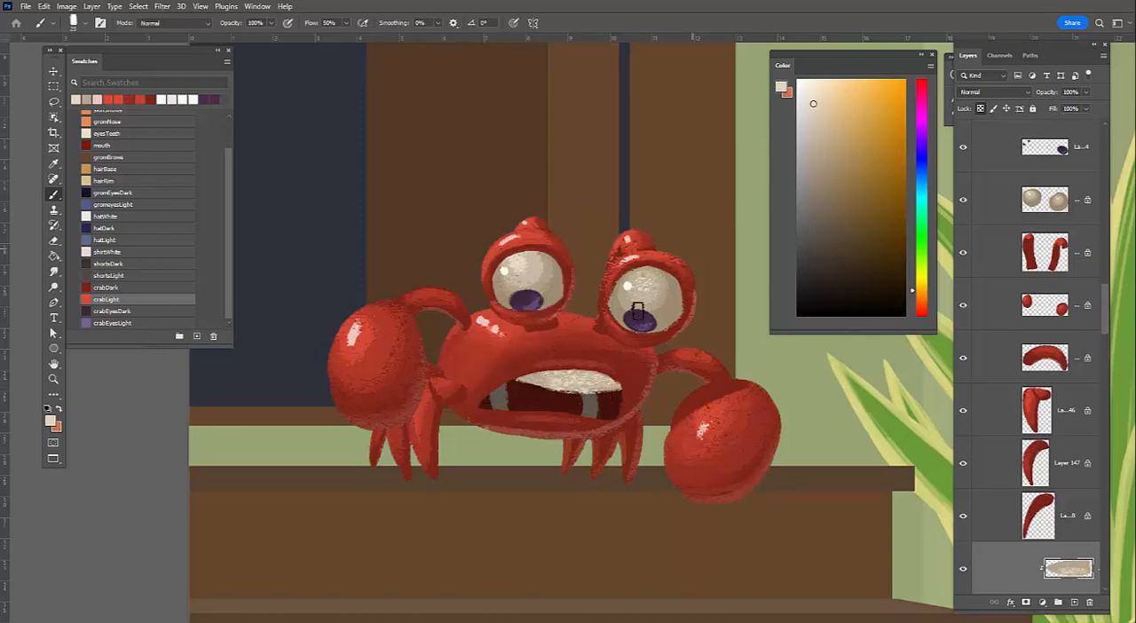
click(815, 96)
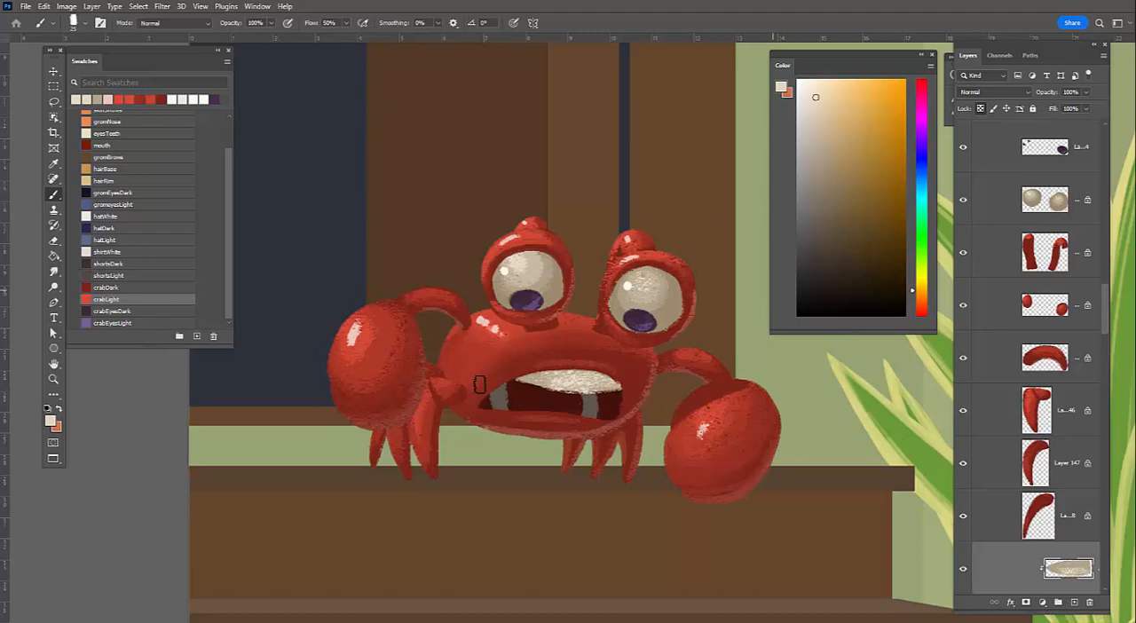
alt+click(602, 388)
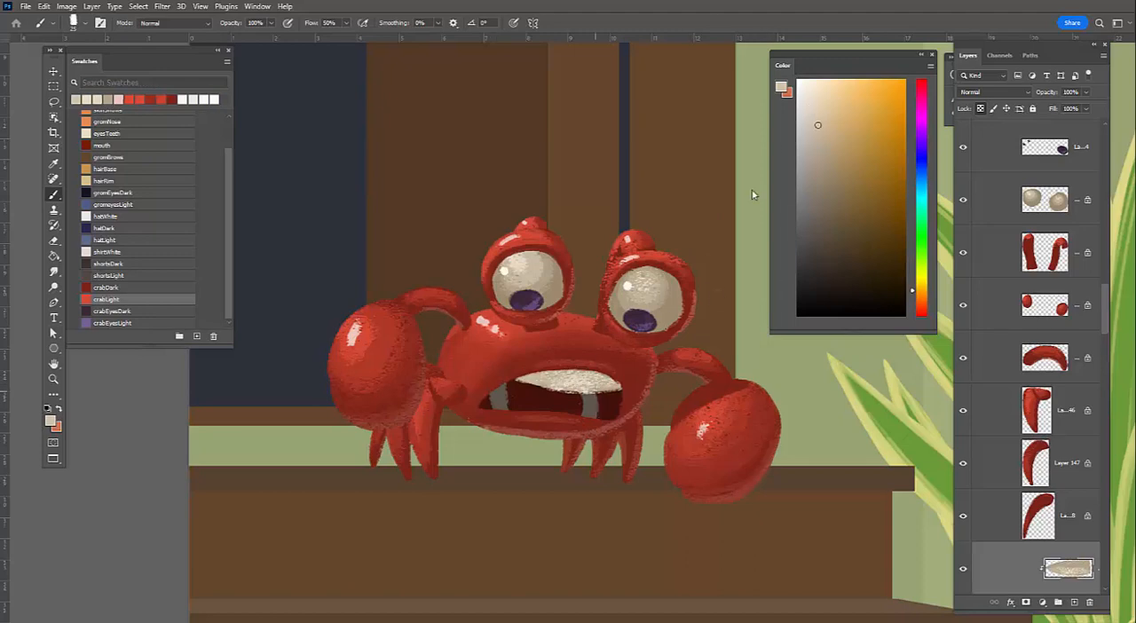
alt+click(527, 381)
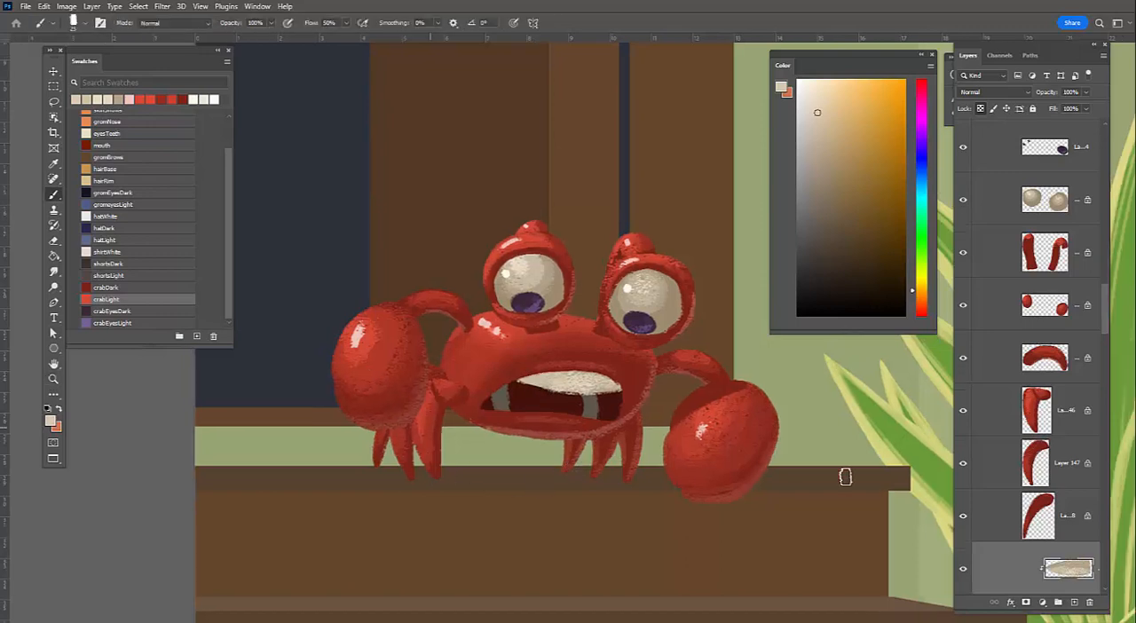
Create a new layer above the claws layer and try a very dark red curve across the left claw
click(1074, 603)
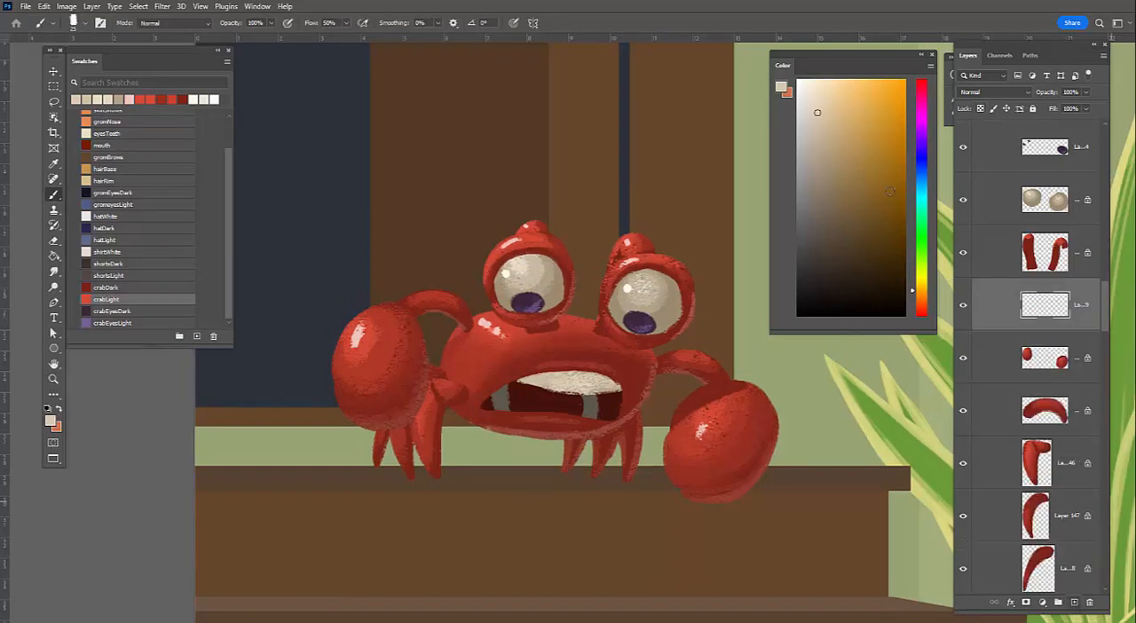
alt+click(405, 356)
alt+click(423, 396)
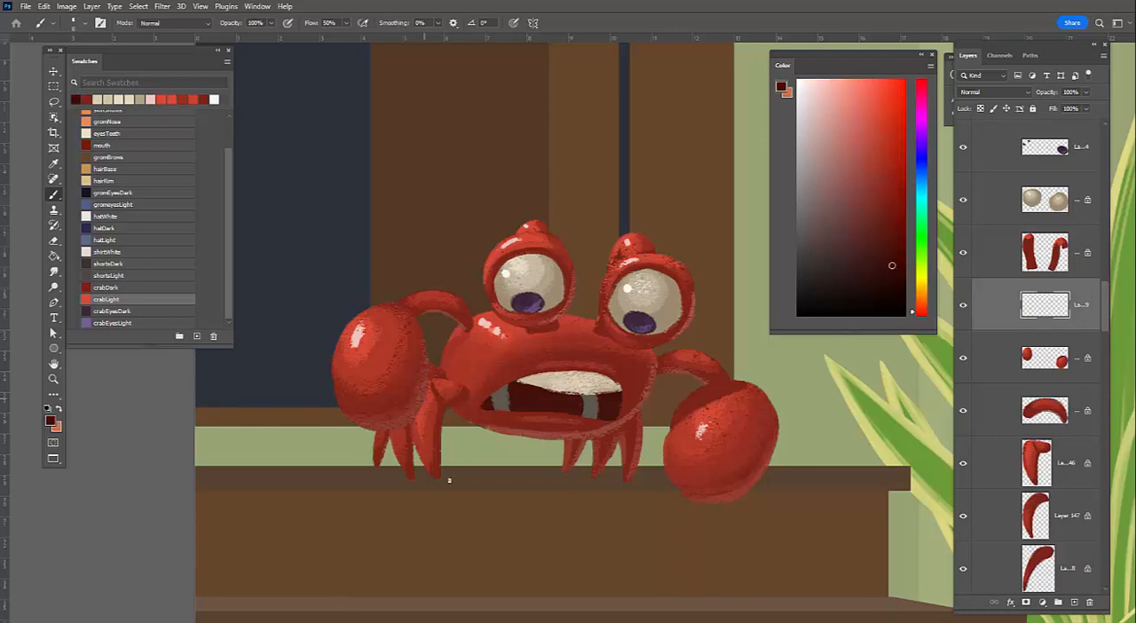
drag(426, 391, 321, 399)
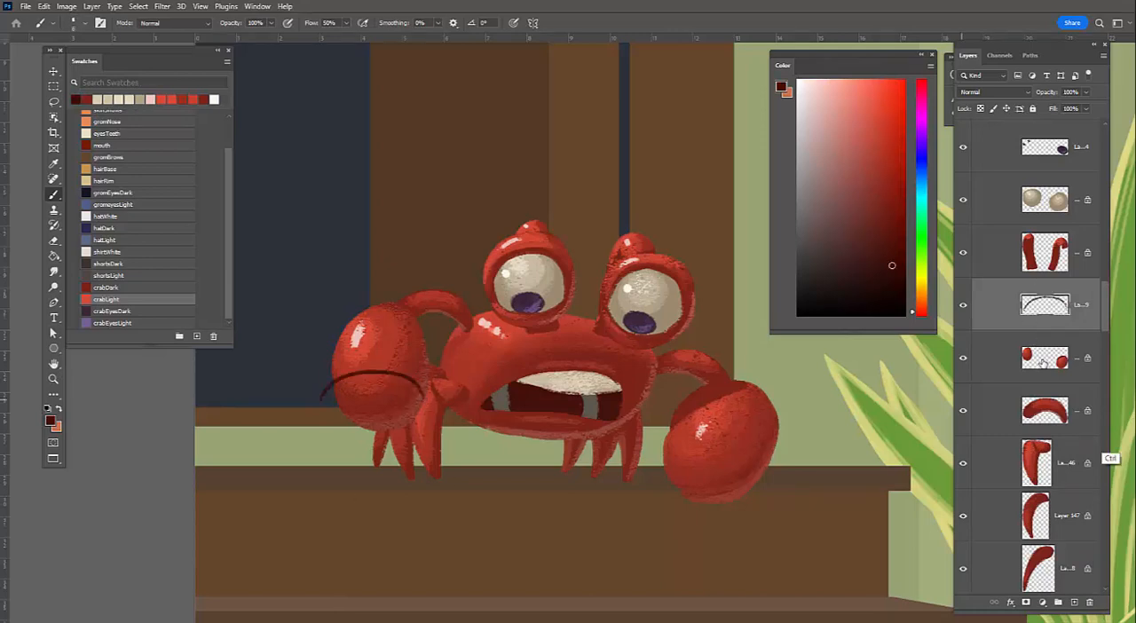
key(ctrl+z)
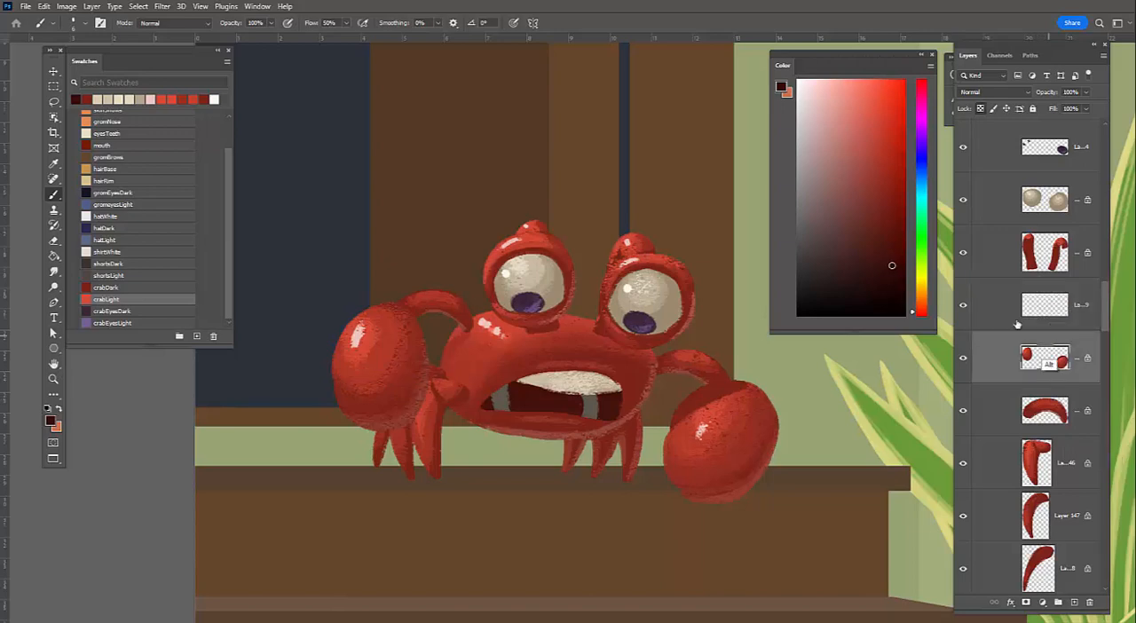
Clip the new empty layer to the claws layer and select it for painting
click(1048, 357)
alt+click(1048, 333)
drag(537, 448, 611, 448)
click(1056, 306)
drag(367, 346, 297, 367)
drag(392, 358, 609, 434)
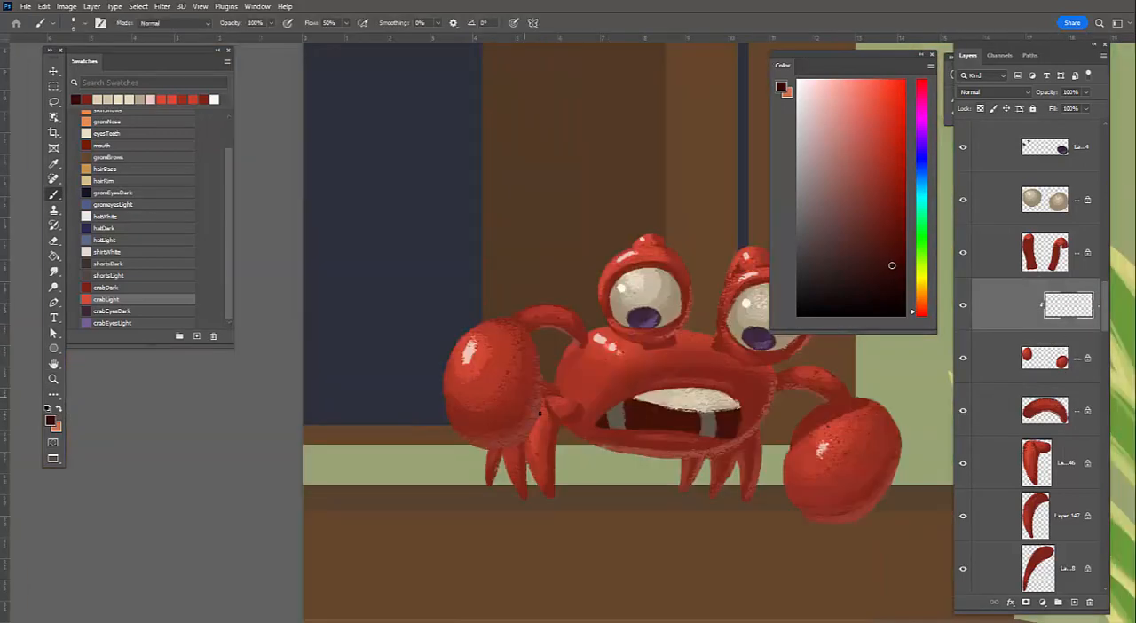
Draw a thin dark red curve across the middle of the left claw, redoing the stroke until it fits
drag(1105, 313, 1098, 178)
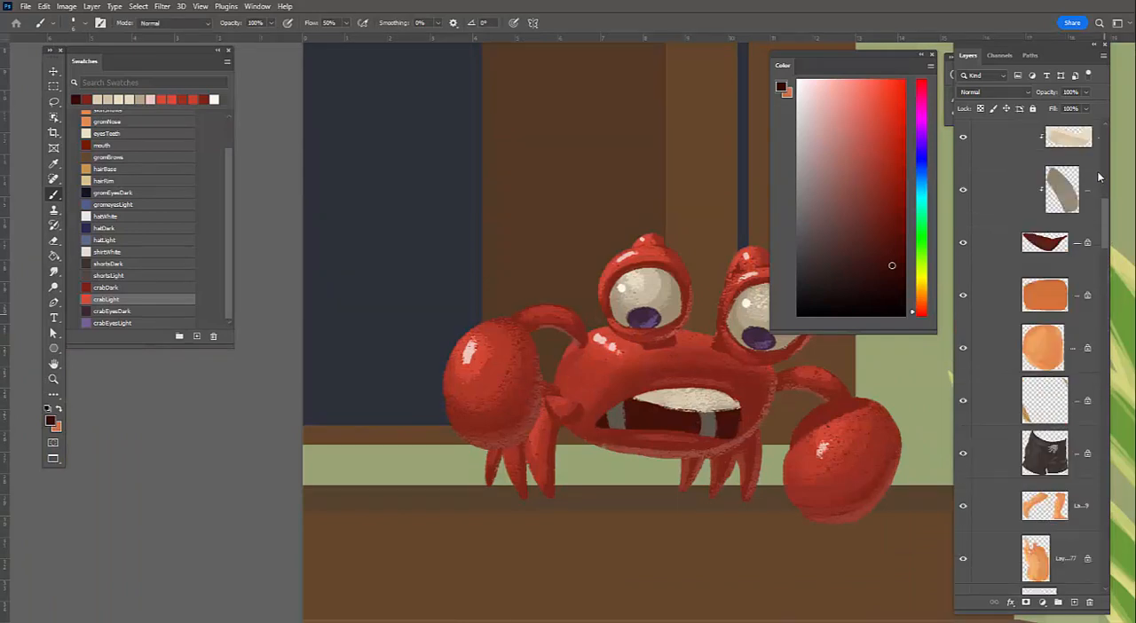
scroll(1101, 178, up, 5)
scroll(1105, 176, up, 1)
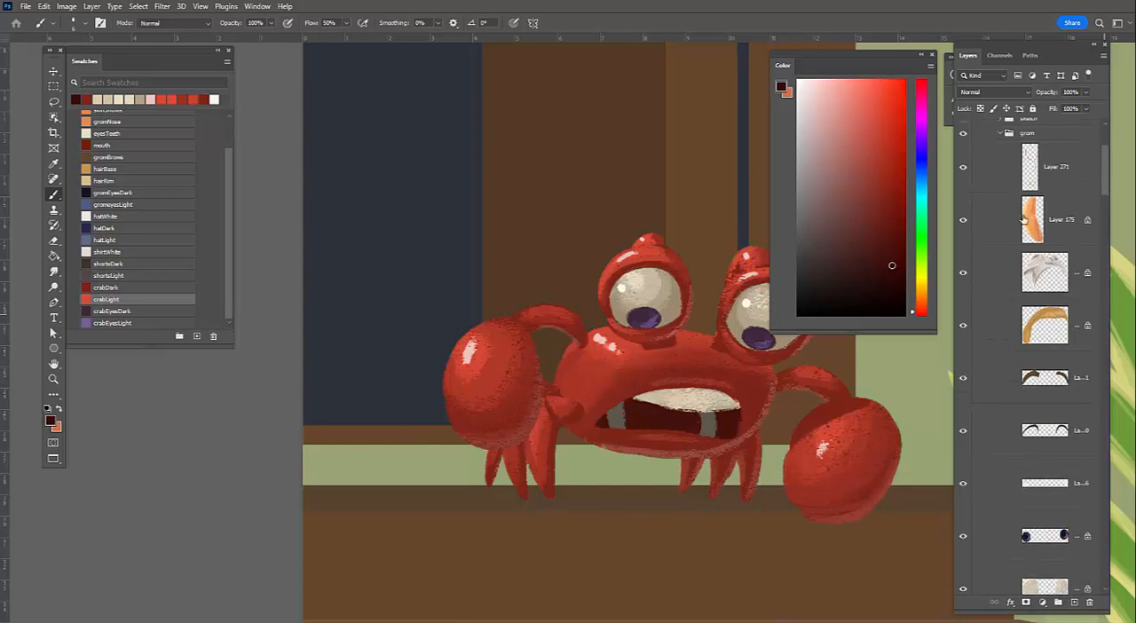
scroll(964, 263, up, 3)
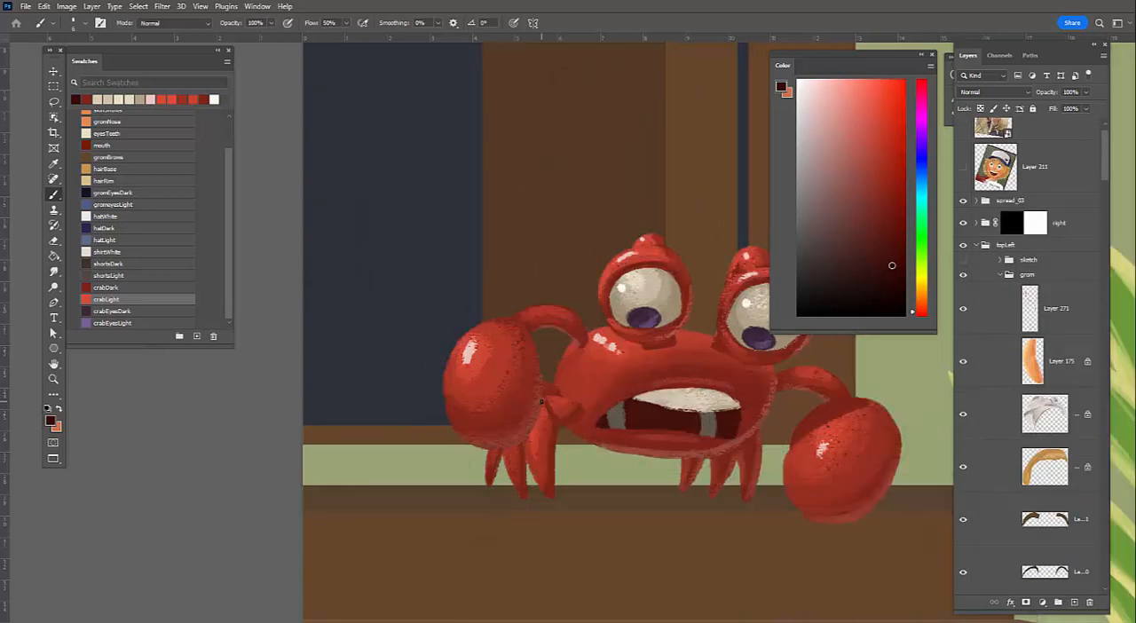
mouse_move(494, 382)
mouse_down()
mouse_move(538, 401)
mouse_move(446, 400)
mouse_up()
key(ctrl+z)
key(ctrl+z)
drag(443, 391, 538, 393)
key(ctrl+z)
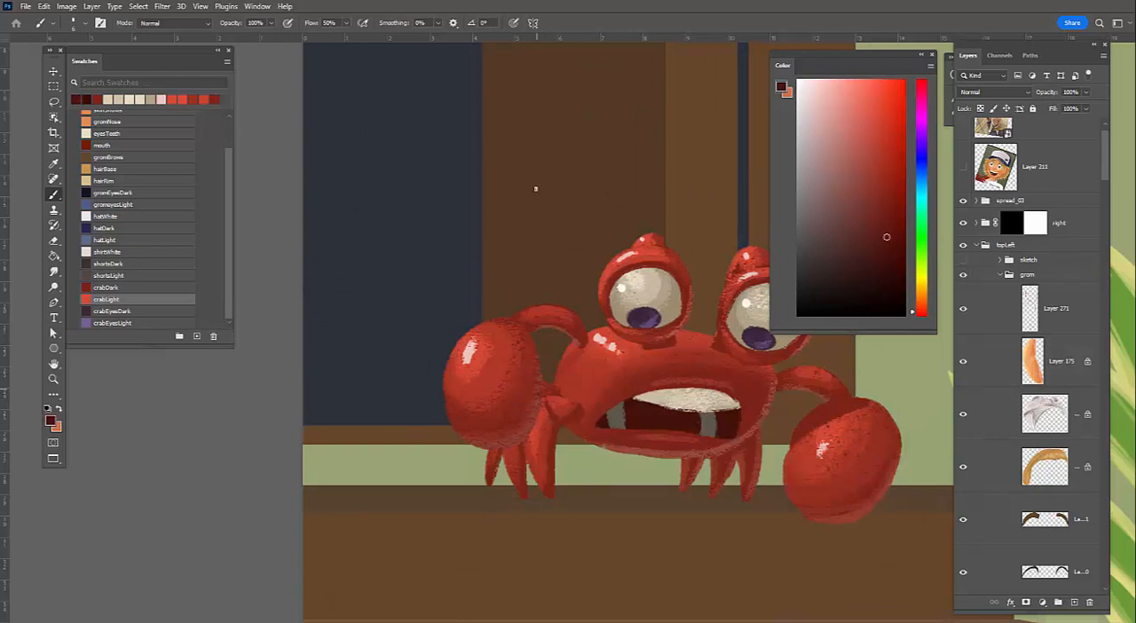
drag(445, 396, 539, 390)
Set the brush smoothing to 22% and, guided by the sketch, paint the dark gap between the left claw's pincers
click(437, 23)
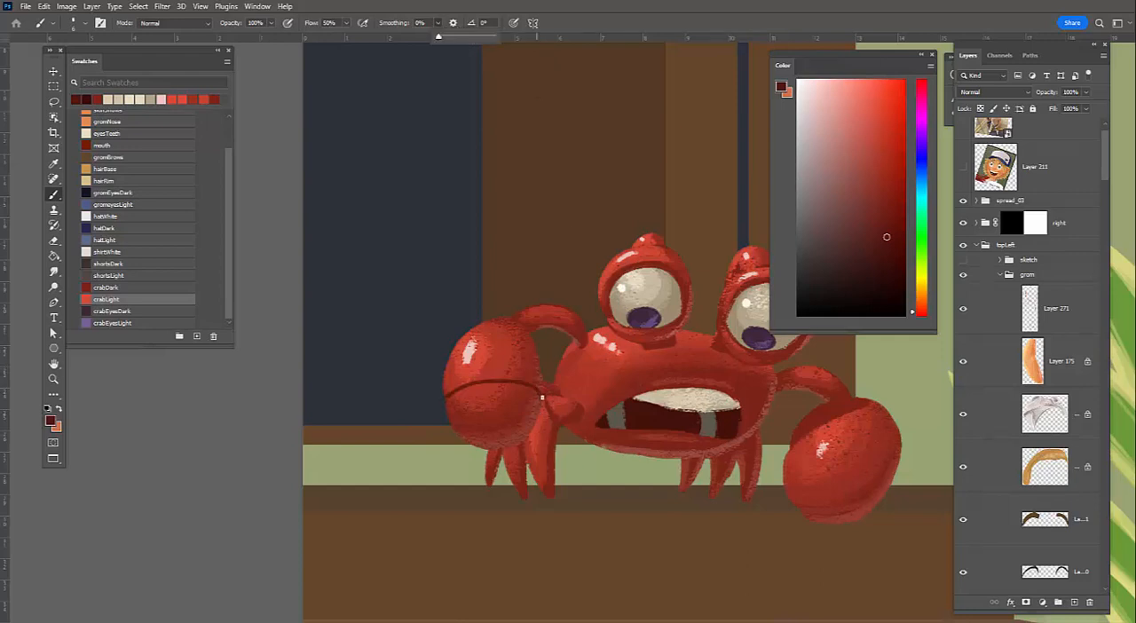
drag(438, 37, 450, 37)
click(508, 402)
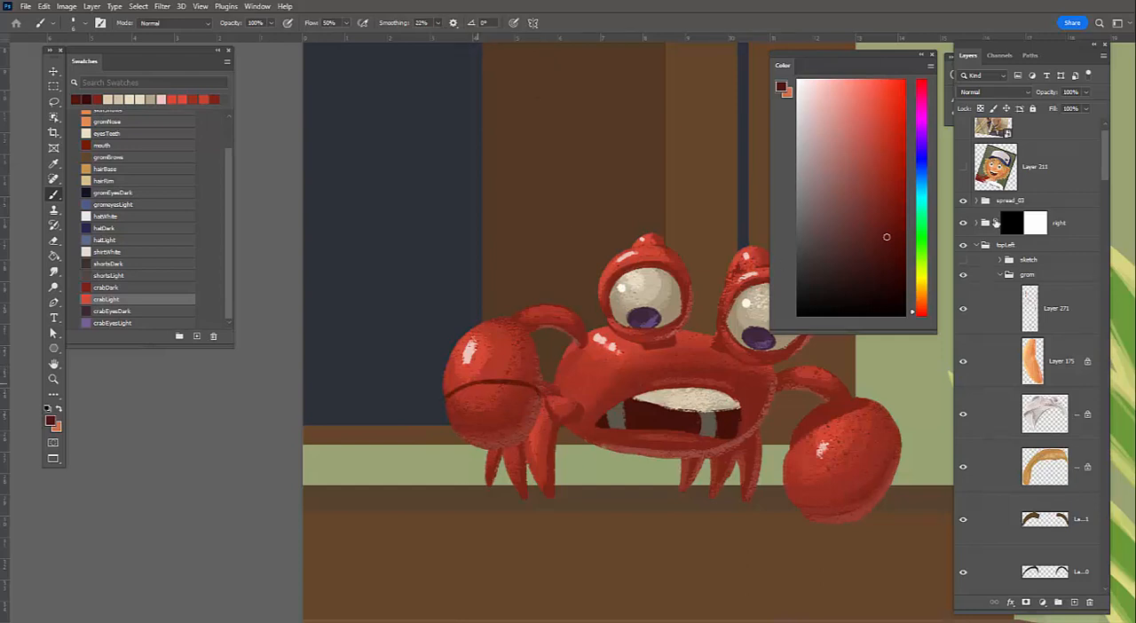
click(963, 260)
drag(486, 382, 487, 383)
drag(495, 446, 487, 382)
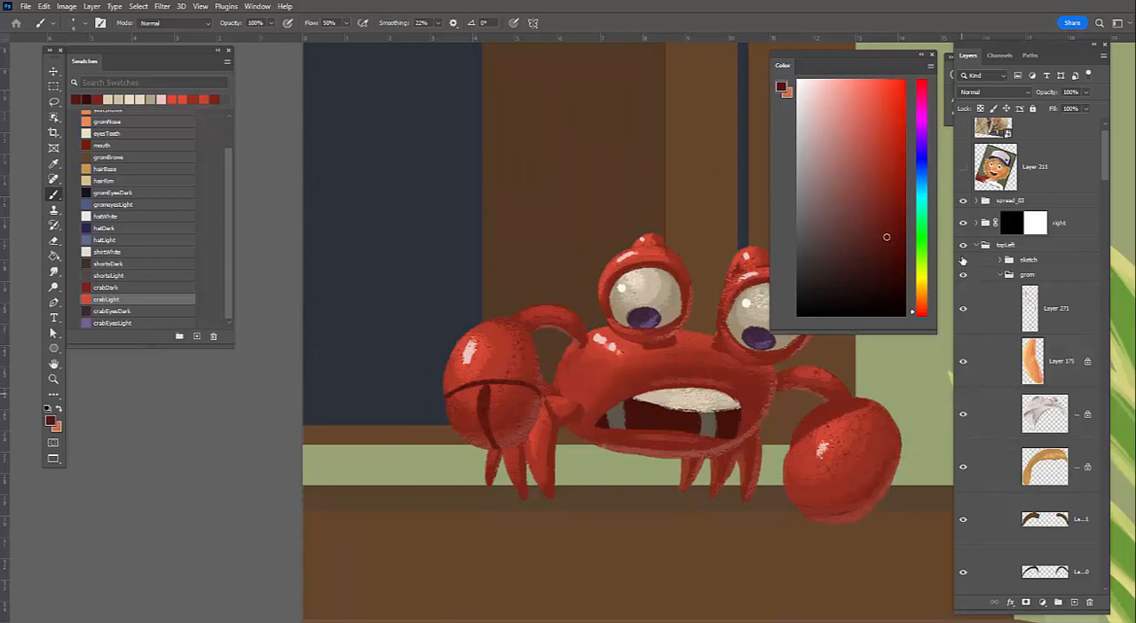
Check the right claw against the sketch and draw a dark red curve across it to mark the pincer base
key(ctrl+comma)
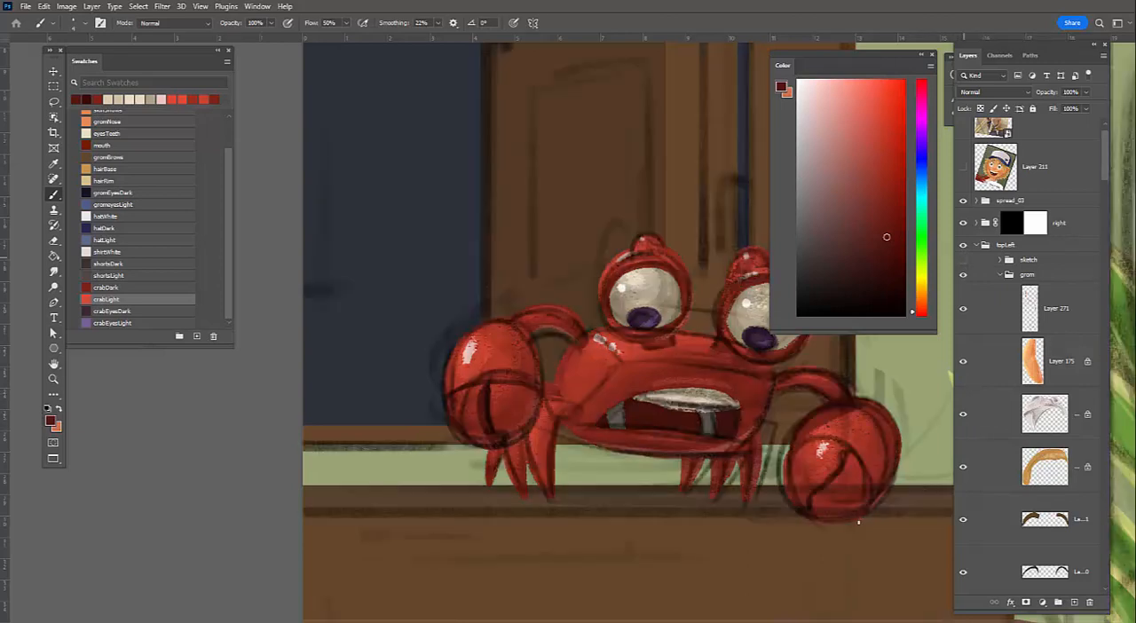
key(ctrl+comma)
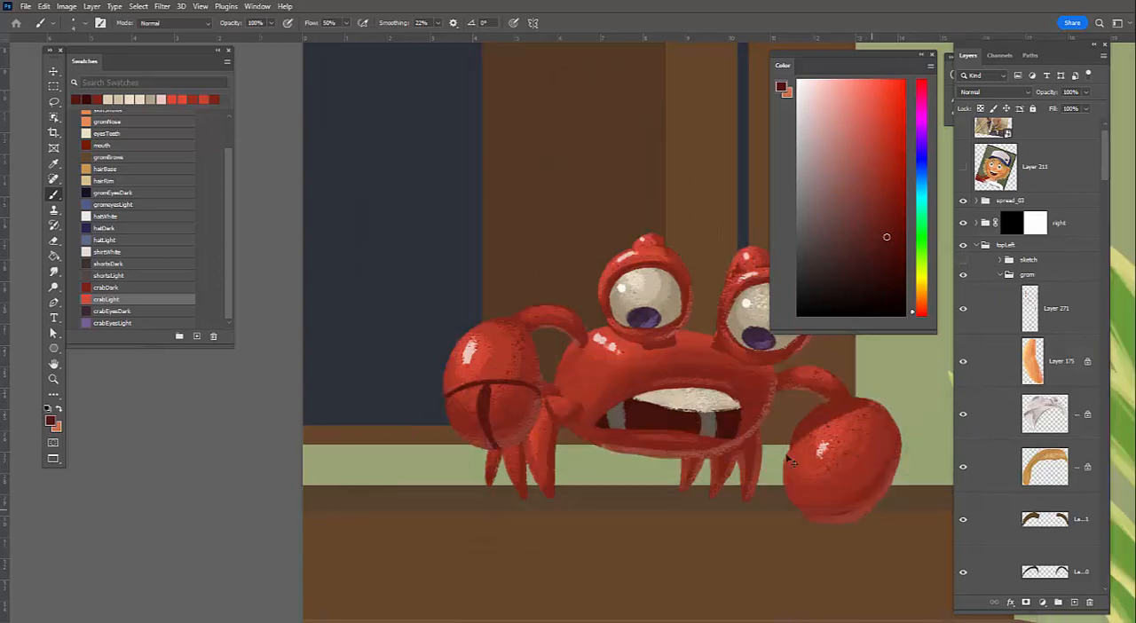
drag(783, 459, 874, 508)
key(ctrl+z)
Draw the pincer split on the right claw following the sketch and thicken it into a dark tapered gap
key(ctrl+z)
drag(817, 434, 879, 501)
drag(791, 446, 861, 450)
drag(885, 493, 864, 454)
key(ctrl+z)
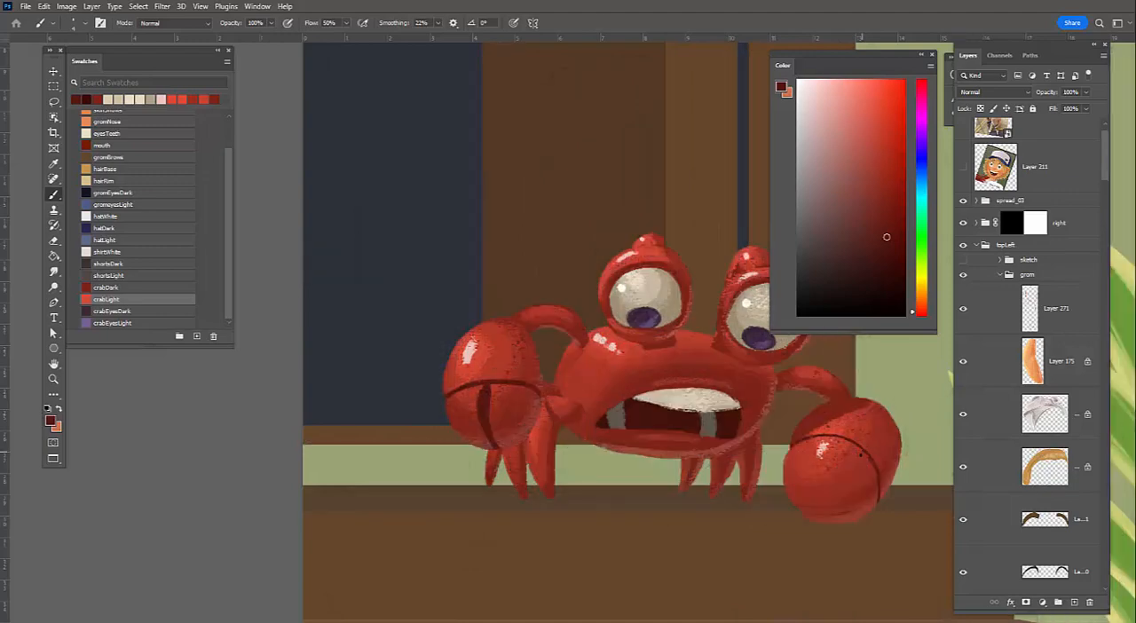
drag(861, 455, 838, 510)
mouse_move(845, 463)
mouse_down()
mouse_move(834, 492)
mouse_move(844, 475)
mouse_up()
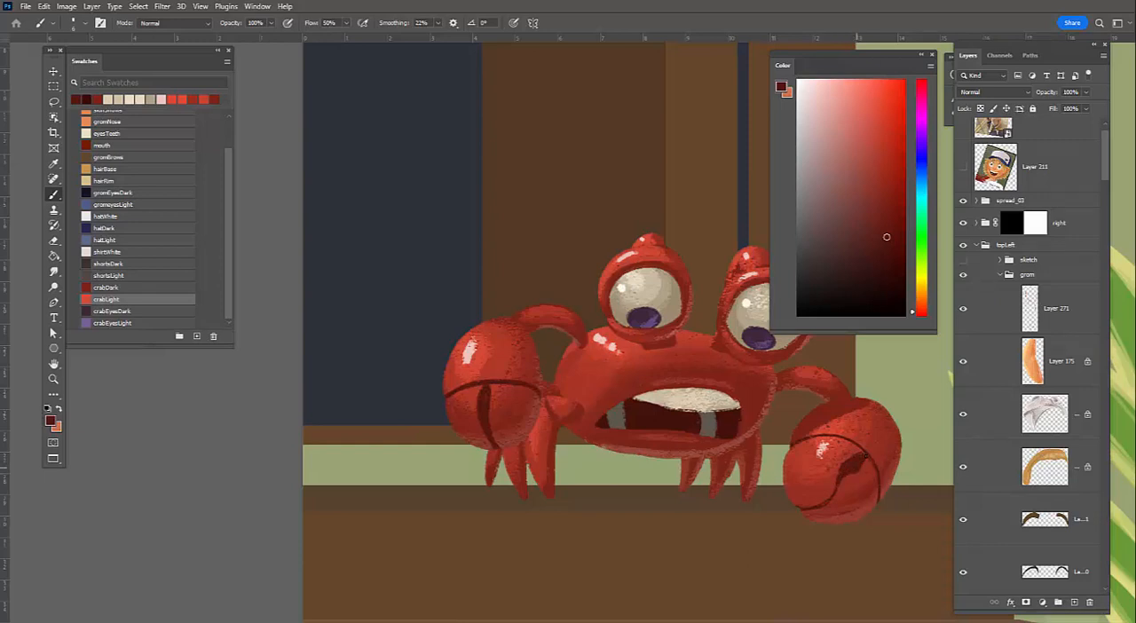
drag(843, 464, 835, 485)
Sample lighter reds from the claws and use them to refine the edges of the pincer gaps
key(alt)
alt+click(839, 520)
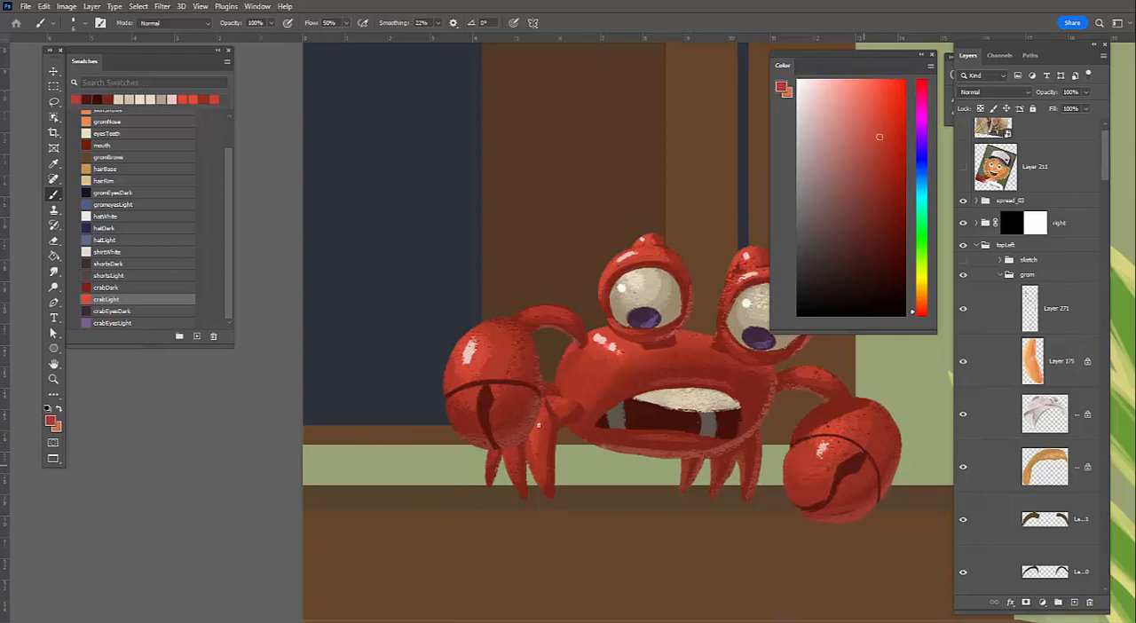
drag(497, 424, 495, 393)
alt+click(494, 401)
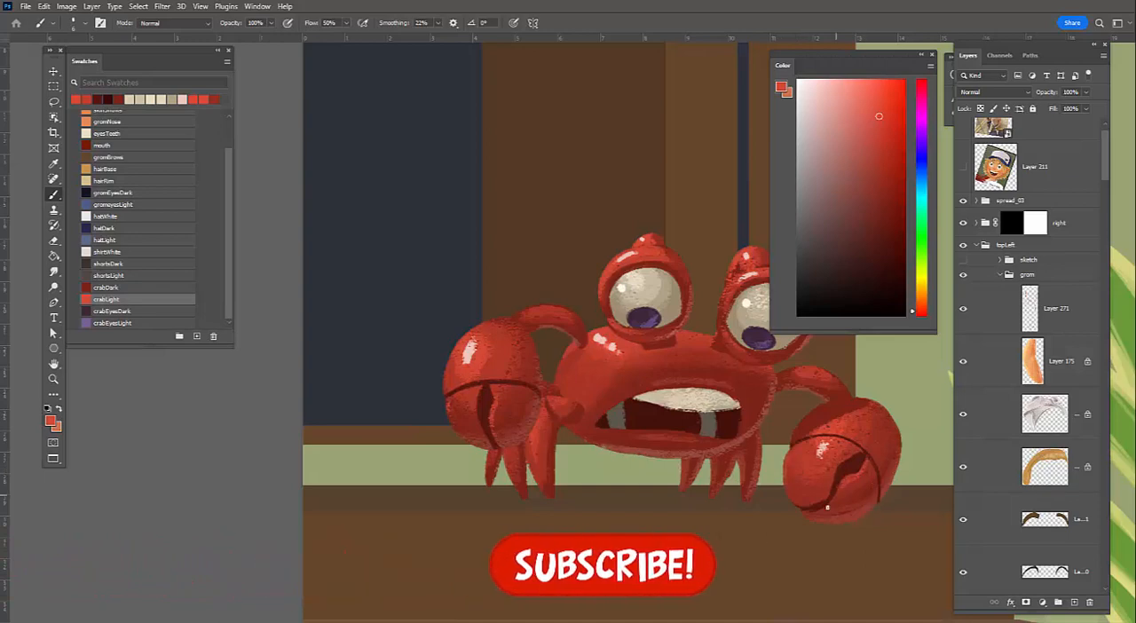
drag(708, 462, 670, 486)
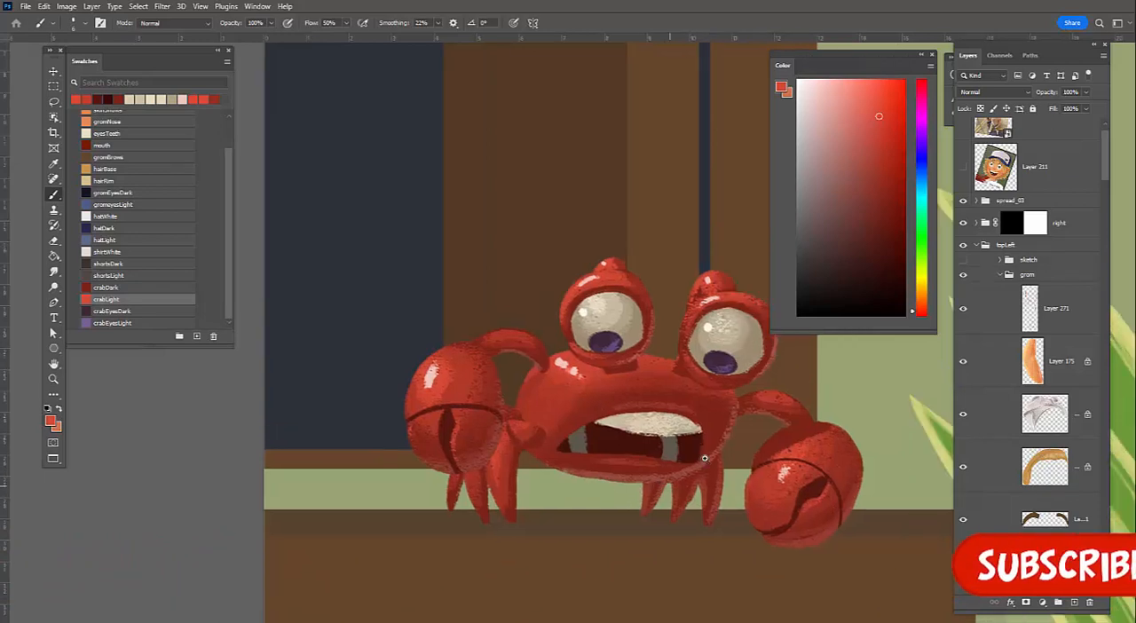
scroll(697, 439, up, 1)
scroll(679, 433, up, 1)
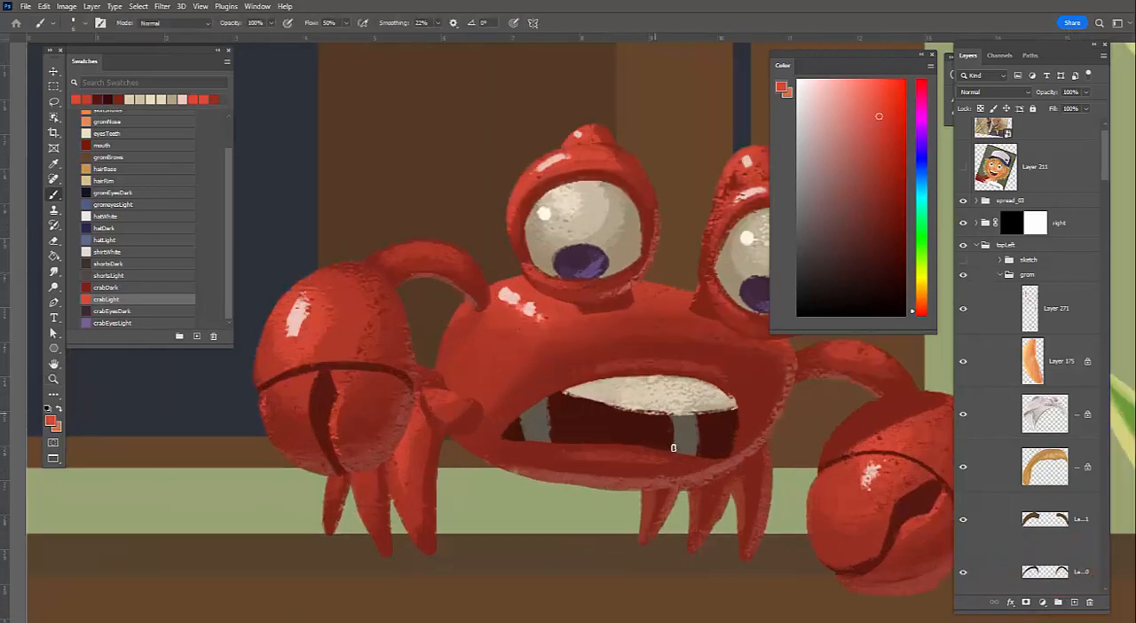
Sample a dark red and touch up the crab's lower lip
alt+click(687, 467)
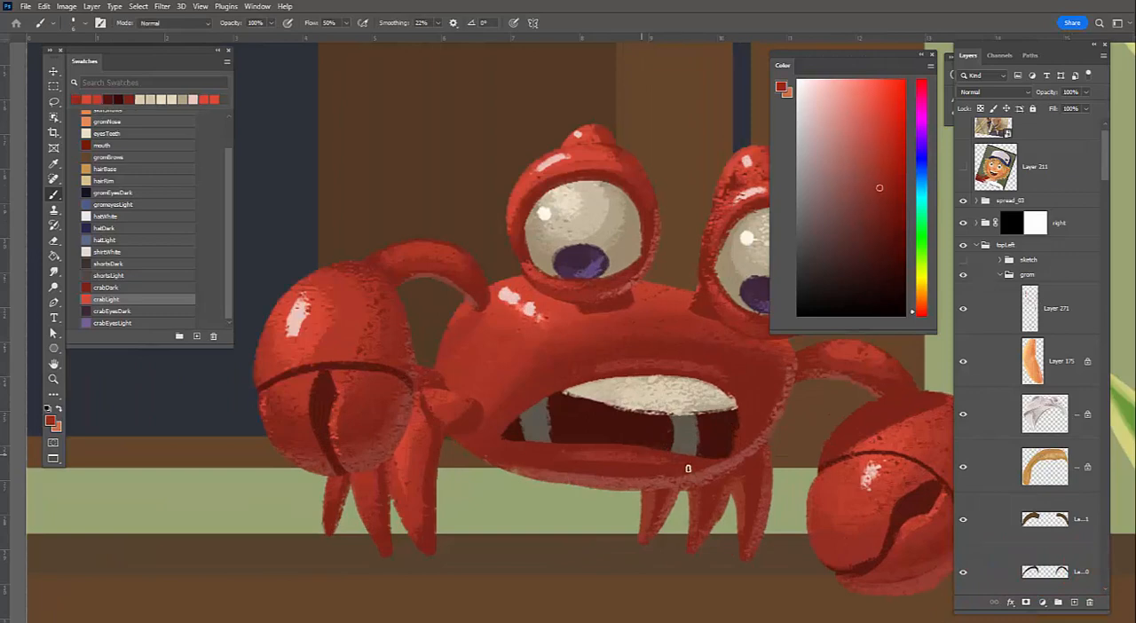
drag(489, 419, 403, 427)
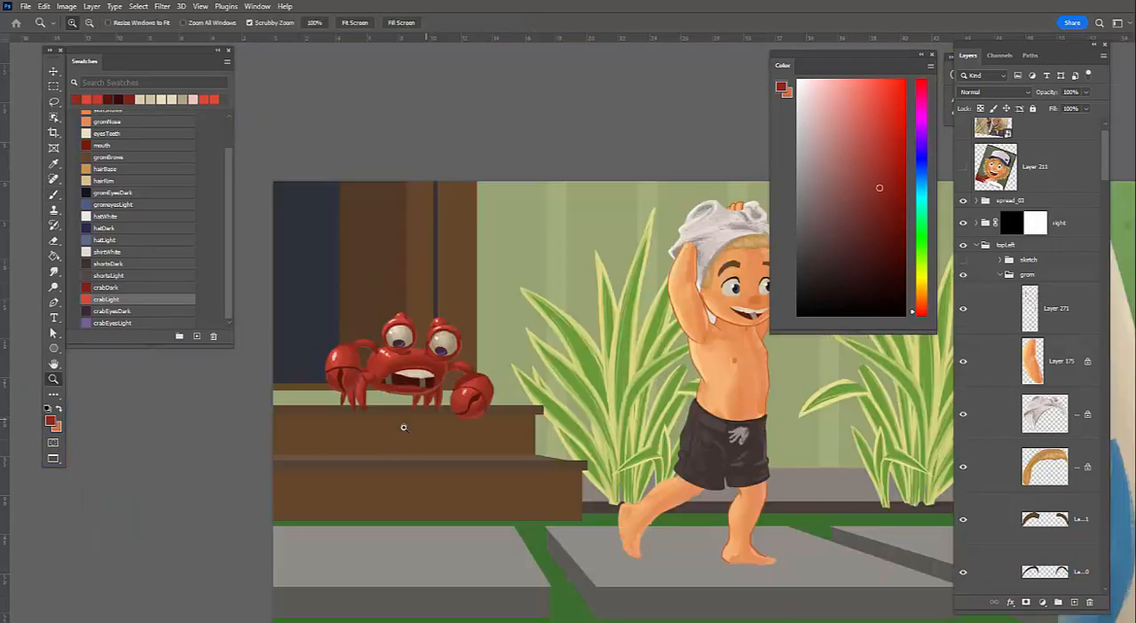
Select the eye-stalk layer and blend the base of the right stalk using reds sampled from the crab
drag(475, 242, 502, 203)
ctrl+click(503, 213)
alt+click(504, 214)
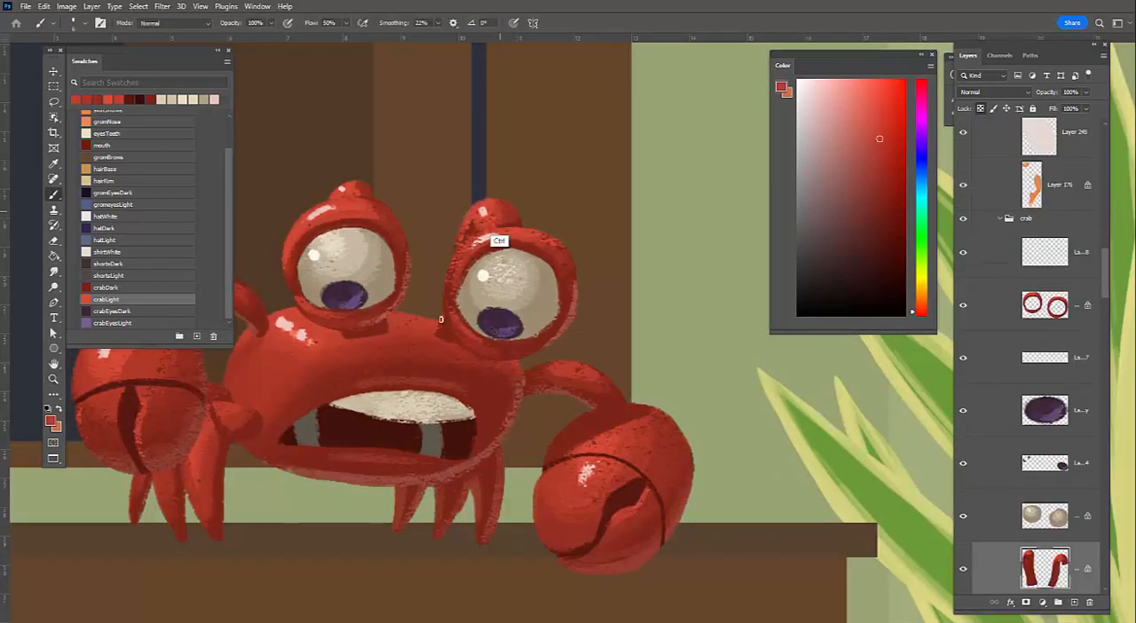
alt+click(448, 316)
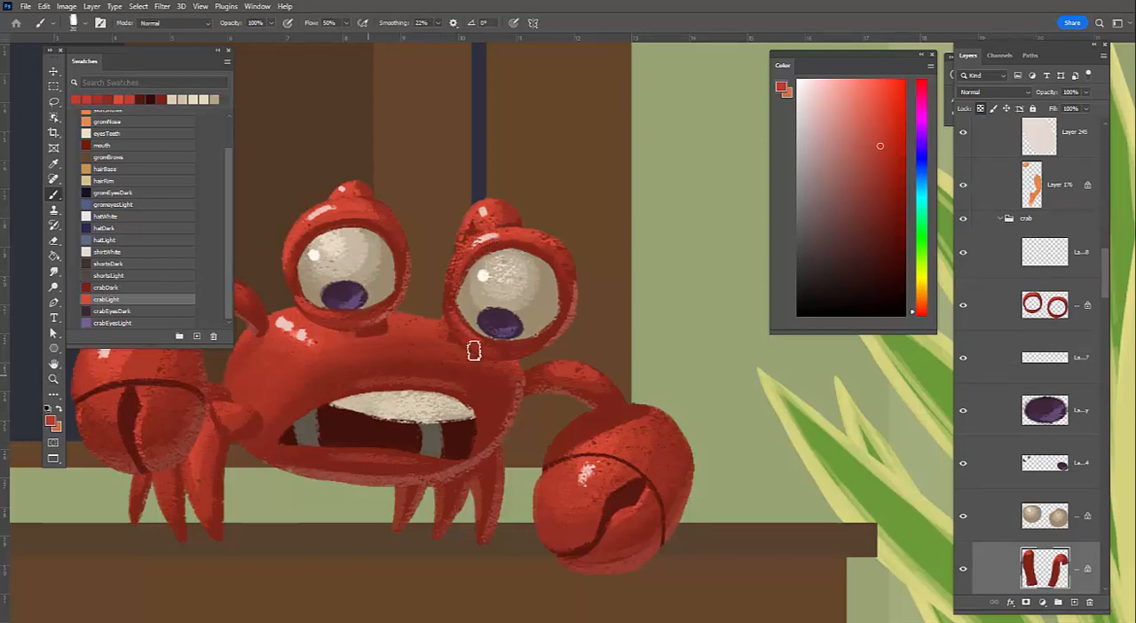
alt+click(359, 362)
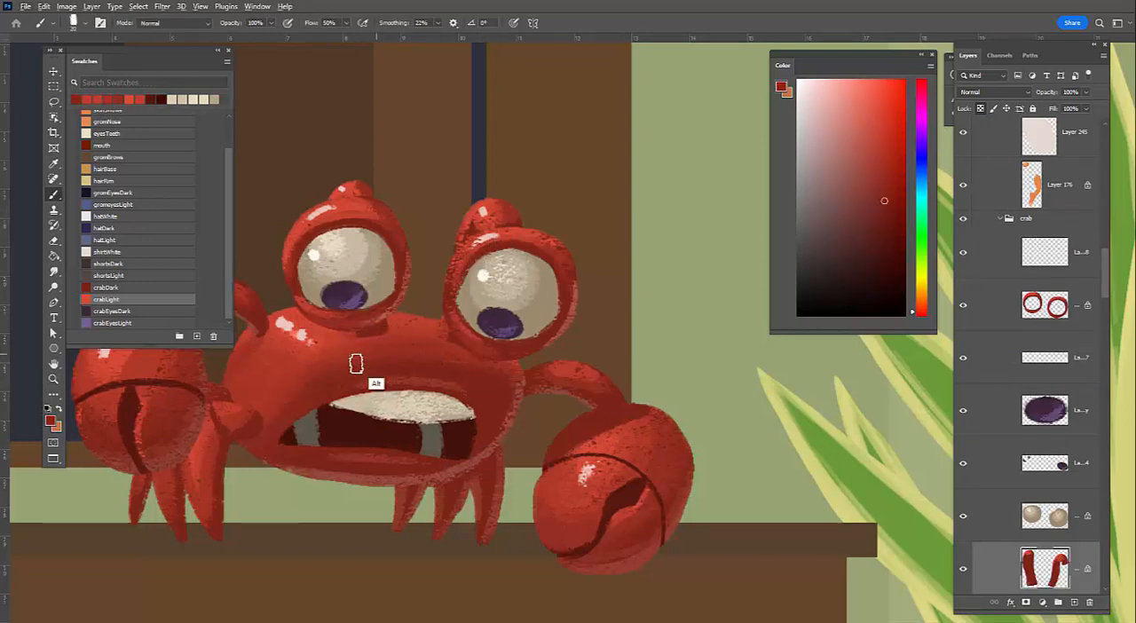
alt+click(360, 366)
alt+click(449, 309)
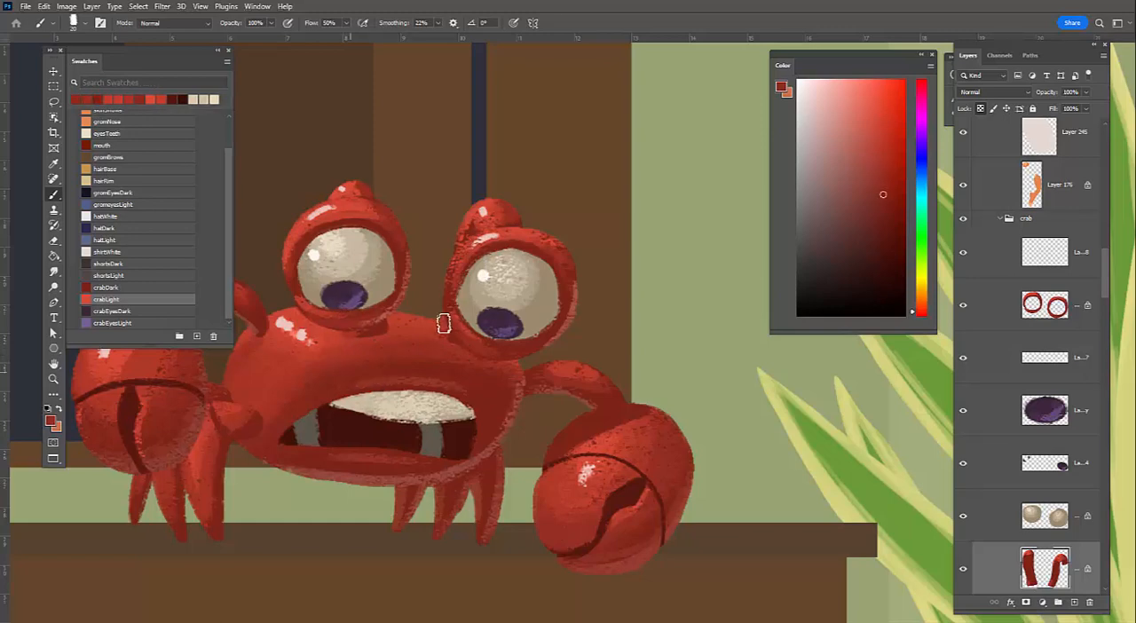
drag(453, 320, 442, 326)
Refine the shading on the right eye stalk between its tip and the eyelid using a progressively smaller brush
drag(472, 221, 469, 220)
alt+click(470, 232)
alt+click(463, 248)
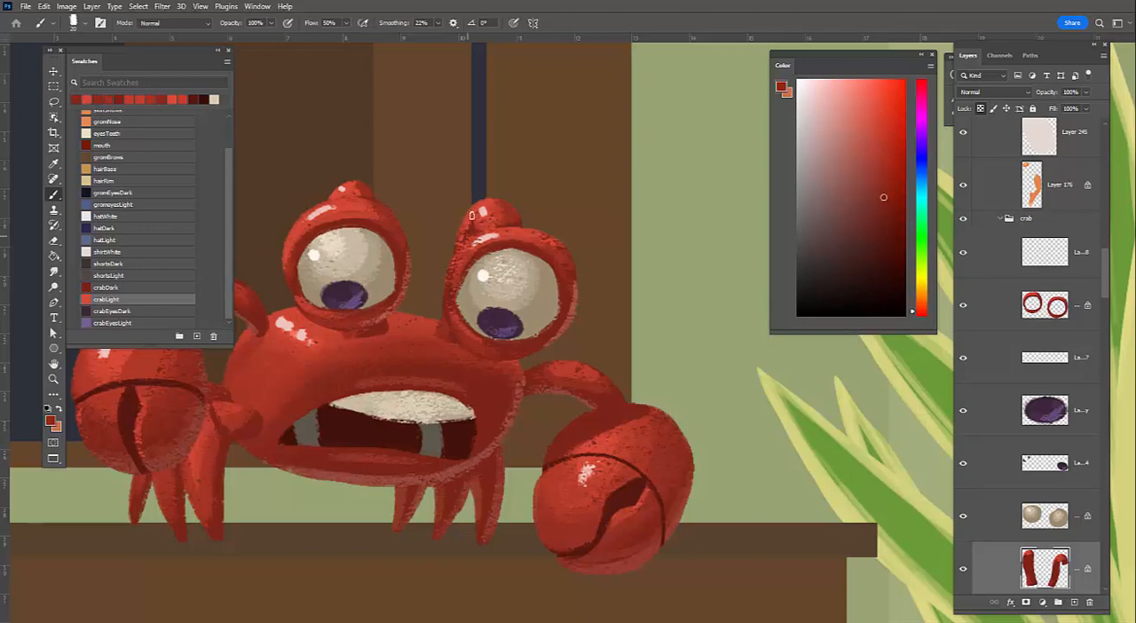
key(bracketleft)
key(bracketleft)
key(bracketleft)
alt+click(474, 229)
mouse_move(474, 232)
mouse_down()
mouse_move(473, 220)
mouse_move(462, 239)
mouse_move(476, 208)
mouse_move(472, 223)
mouse_up()
alt+click(473, 224)
key(bracketleft)
alt+click(465, 238)
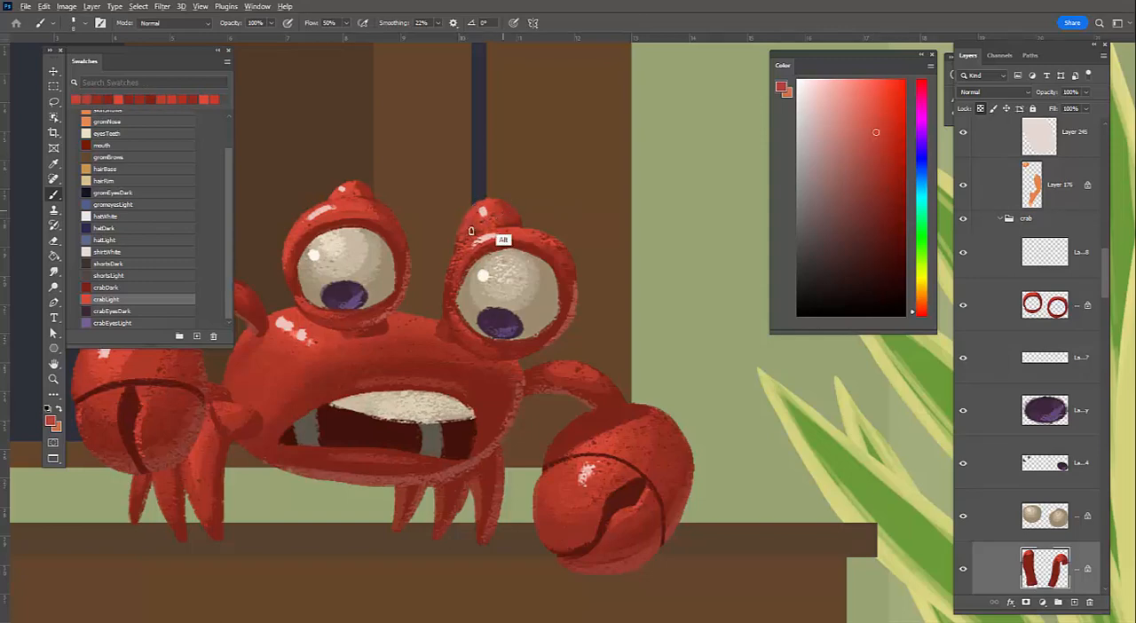
Sample reds from both eye stalks and touch up the rounded tip of the right stalk
alt+click(472, 224)
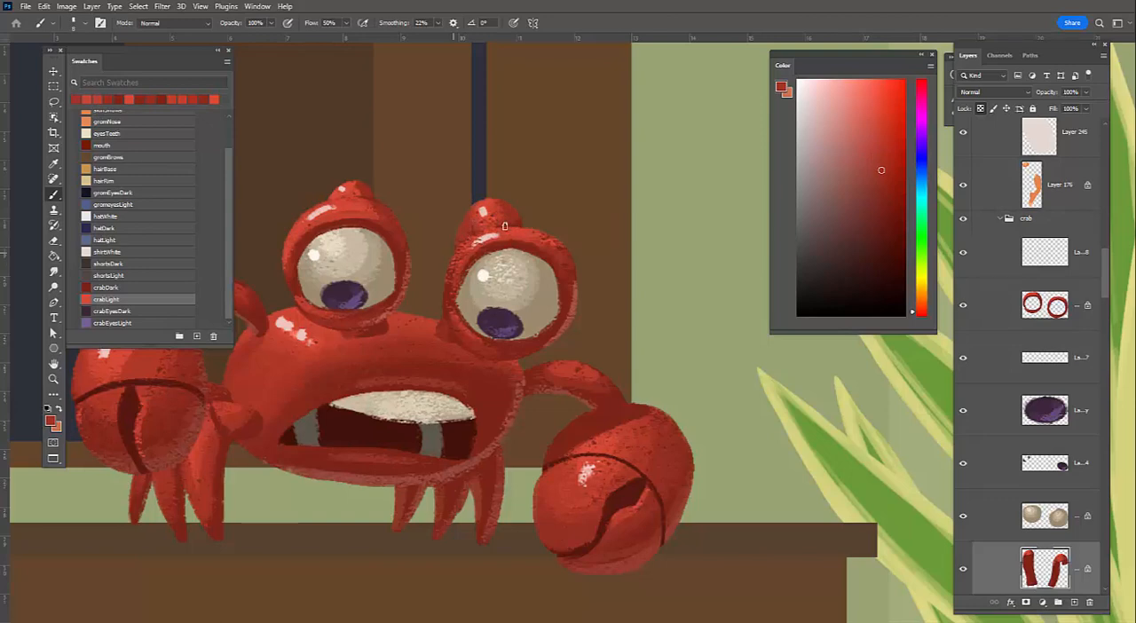
alt+click(359, 184)
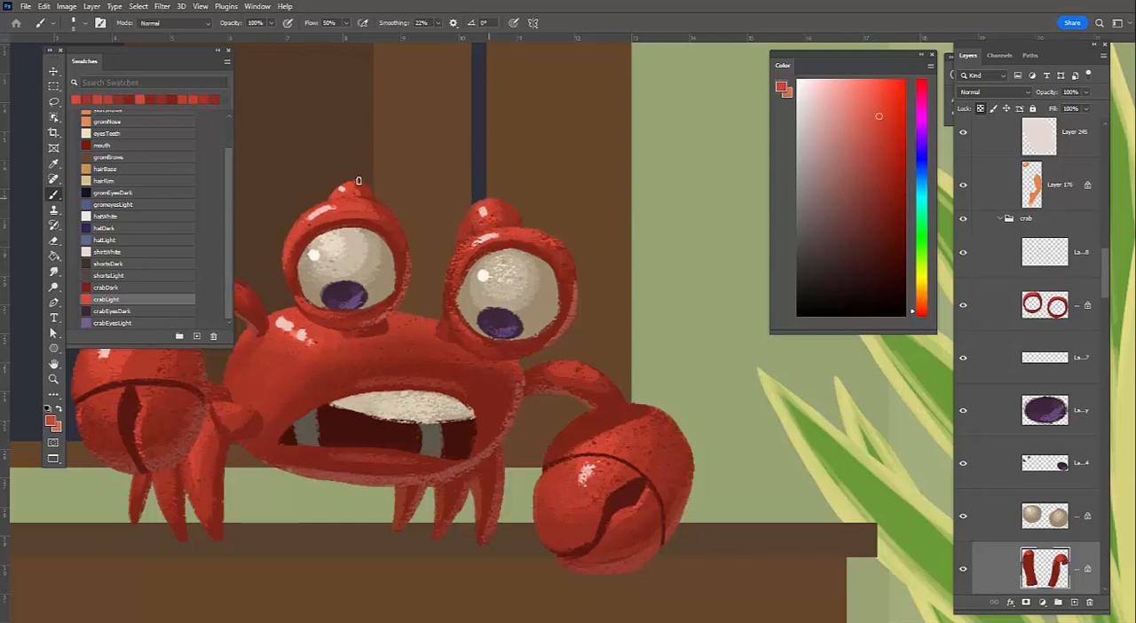
alt+click(518, 215)
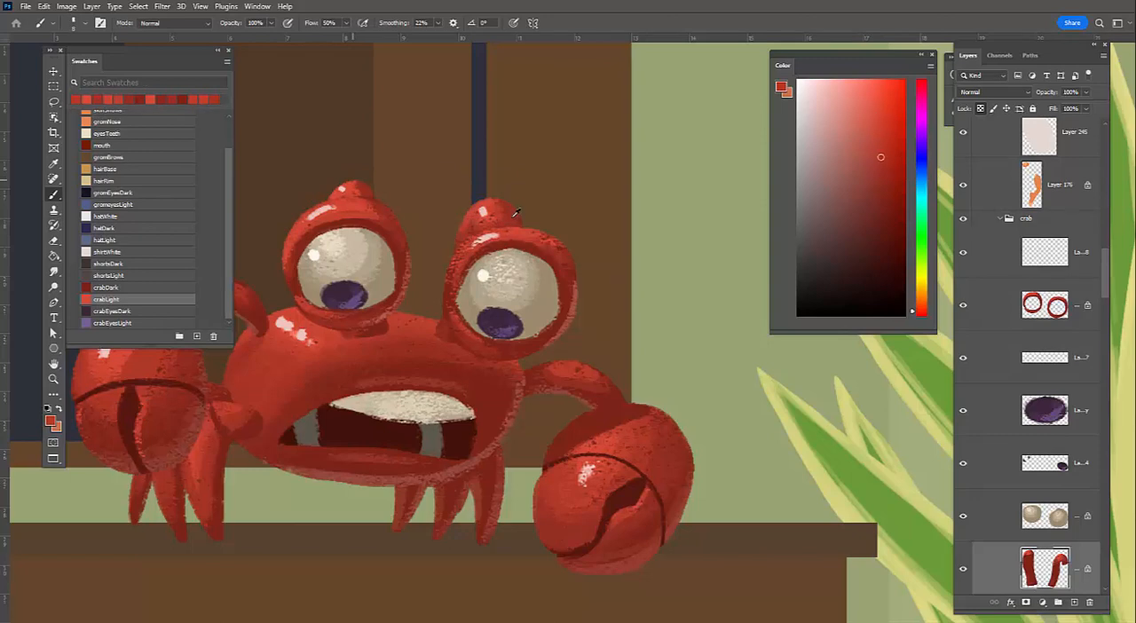
alt+click(511, 218)
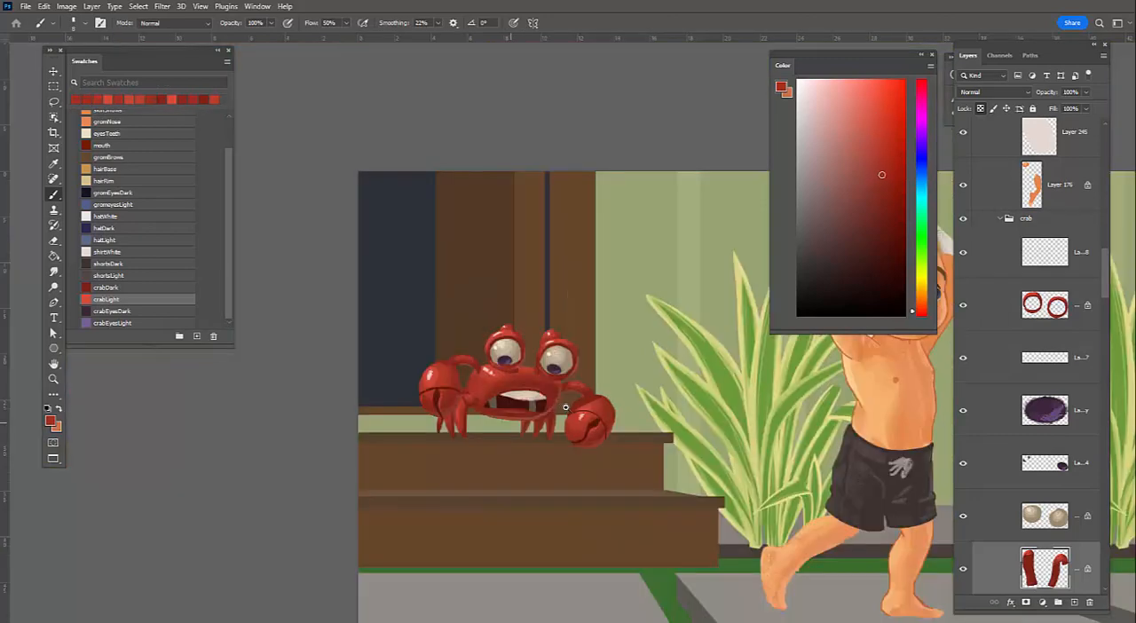
Select the upper teeth layer and apply a Hue/Saturation adjustment with saturation +13 and lightness -20
scroll(550, 419, down, 5)
mouse_move(561, 483)
mouse_down()
mouse_move(533, 466)
mouse_move(591, 453)
mouse_up()
drag(591, 452, 532, 462)
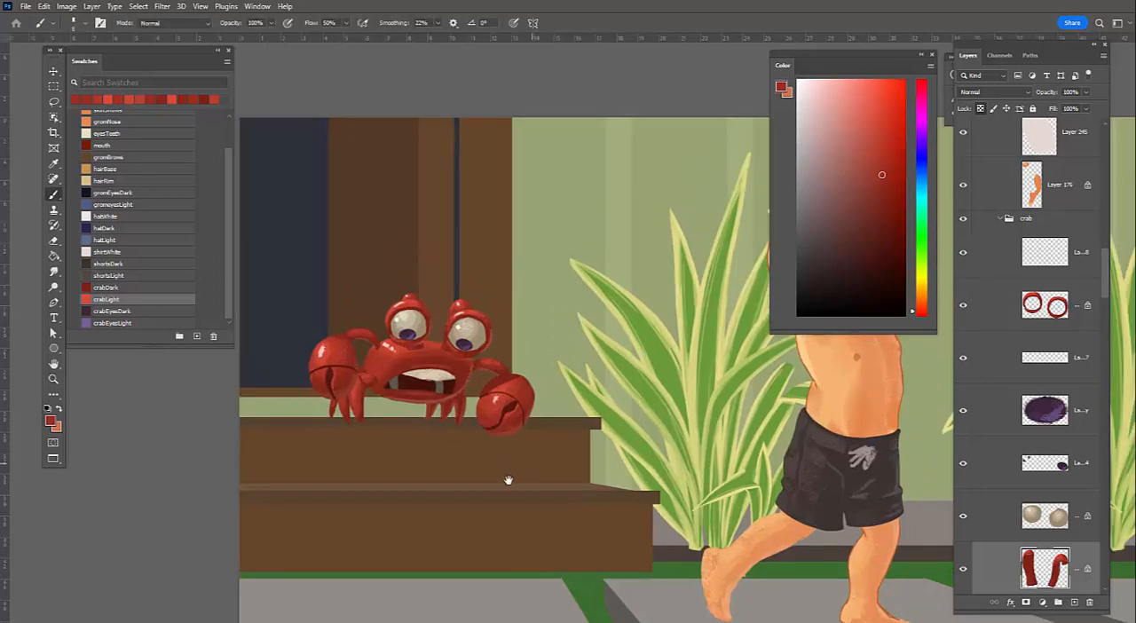
drag(497, 464, 474, 473)
drag(494, 377, 684, 452)
ctrl+click(403, 388)
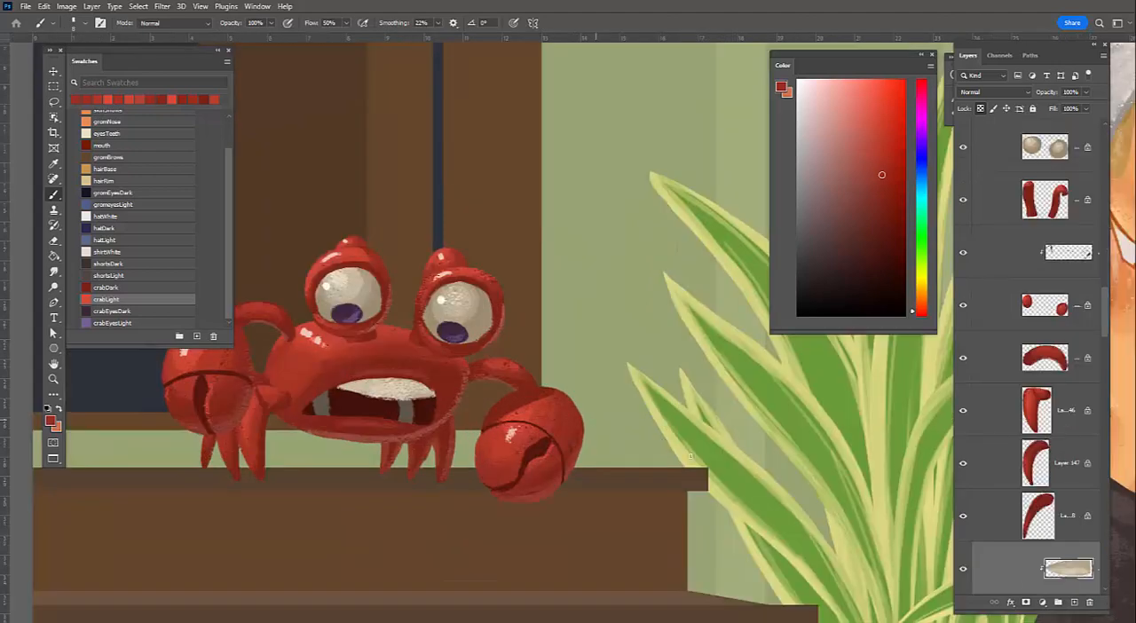
key(i)
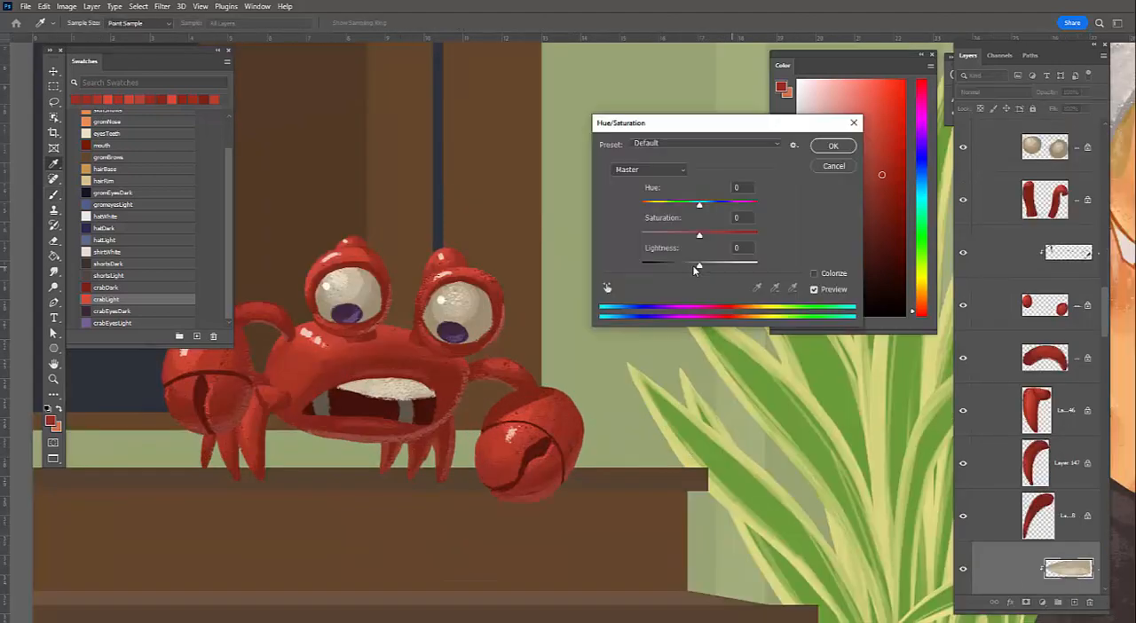
key(ctrl+u)
drag(692, 271, 685, 272)
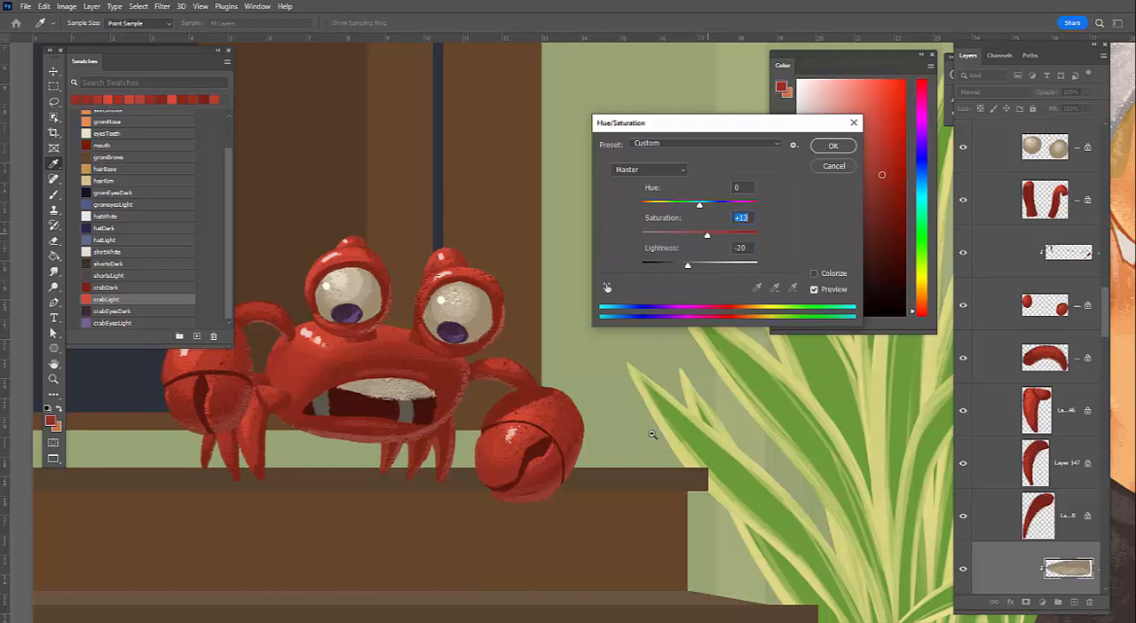
key(Return)
Select the crab's body layer and shade the left edge of the body with sampled darker reds
key(b)
drag(455, 493, 382, 511)
click(486, 557)
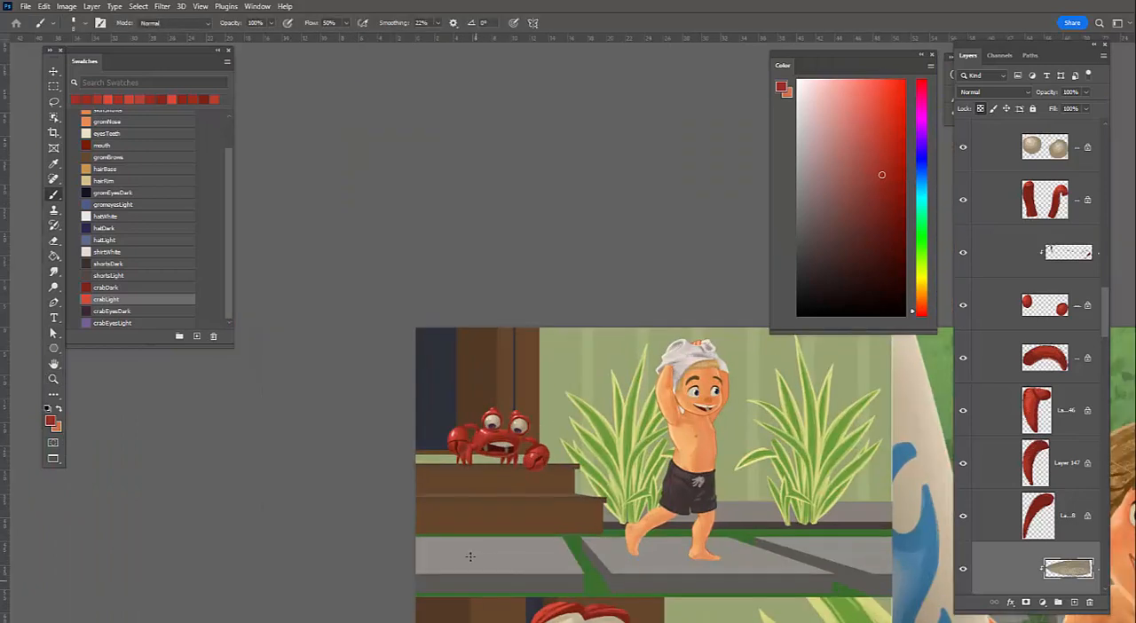
drag(589, 547, 470, 558)
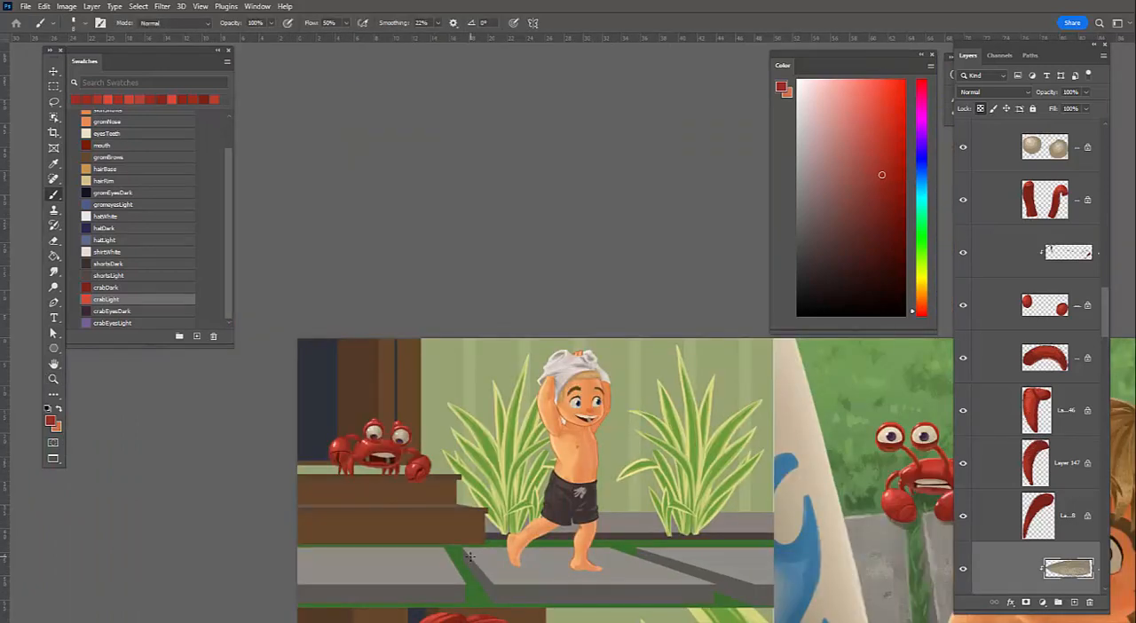
mouse_move(343, 467)
mouse_down()
mouse_move(440, 418)
mouse_move(408, 423)
mouse_up()
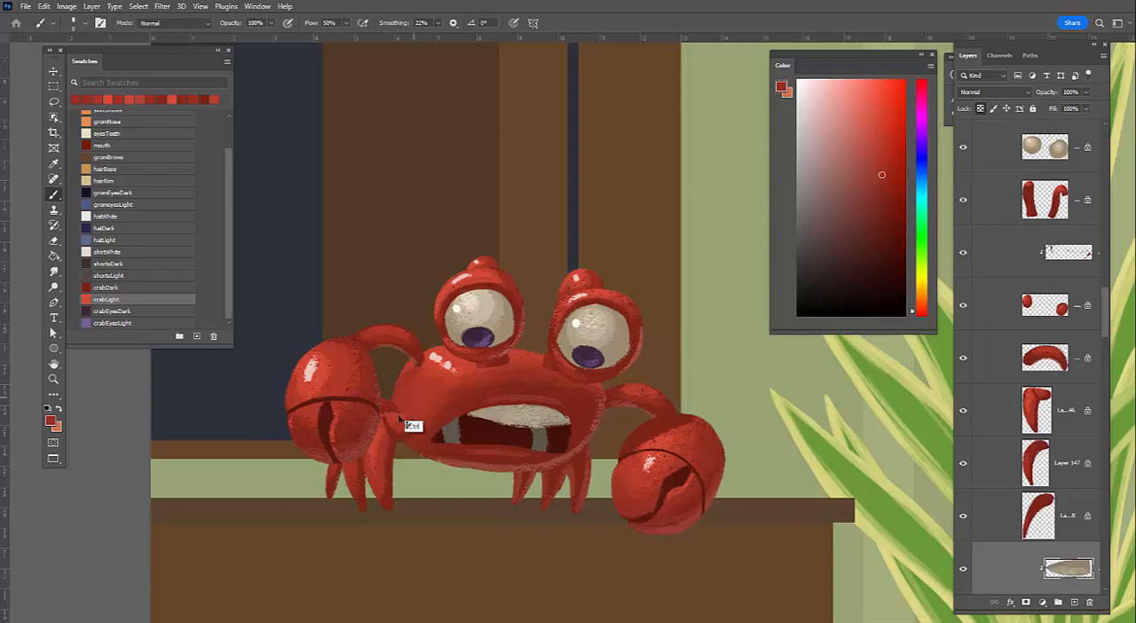
ctrl+click(413, 371)
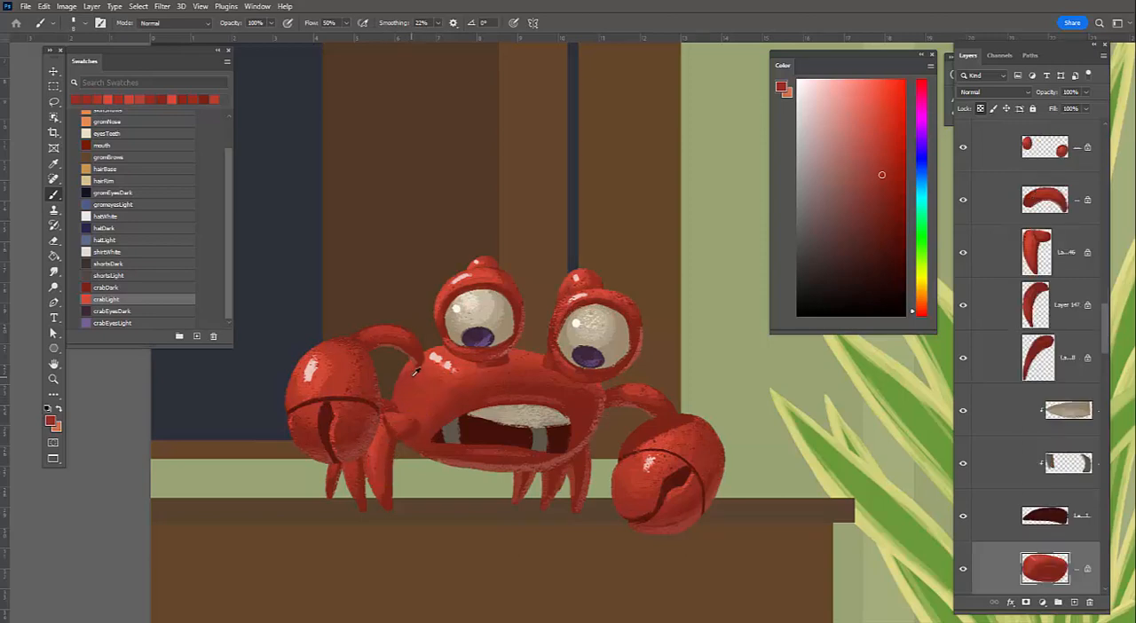
alt+click(421, 364)
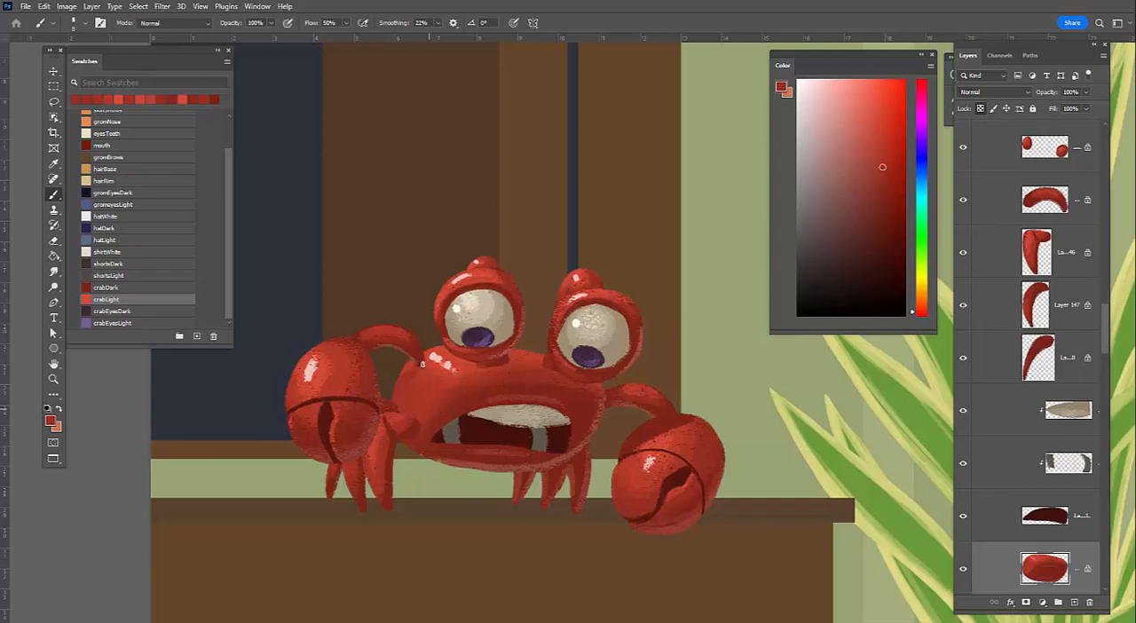
alt+click(419, 362)
drag(419, 371, 402, 410)
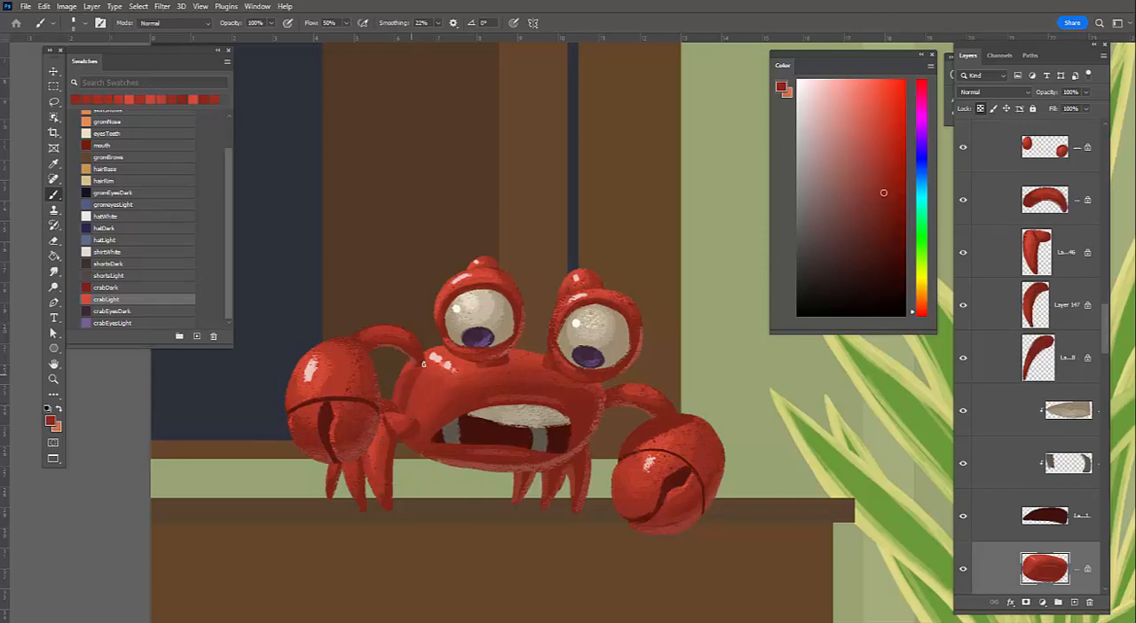
Select the layer of the front leg beside the left claw and darken its joint with sampled dark reds
ctrl+click(381, 441)
ctrl+click(396, 414)
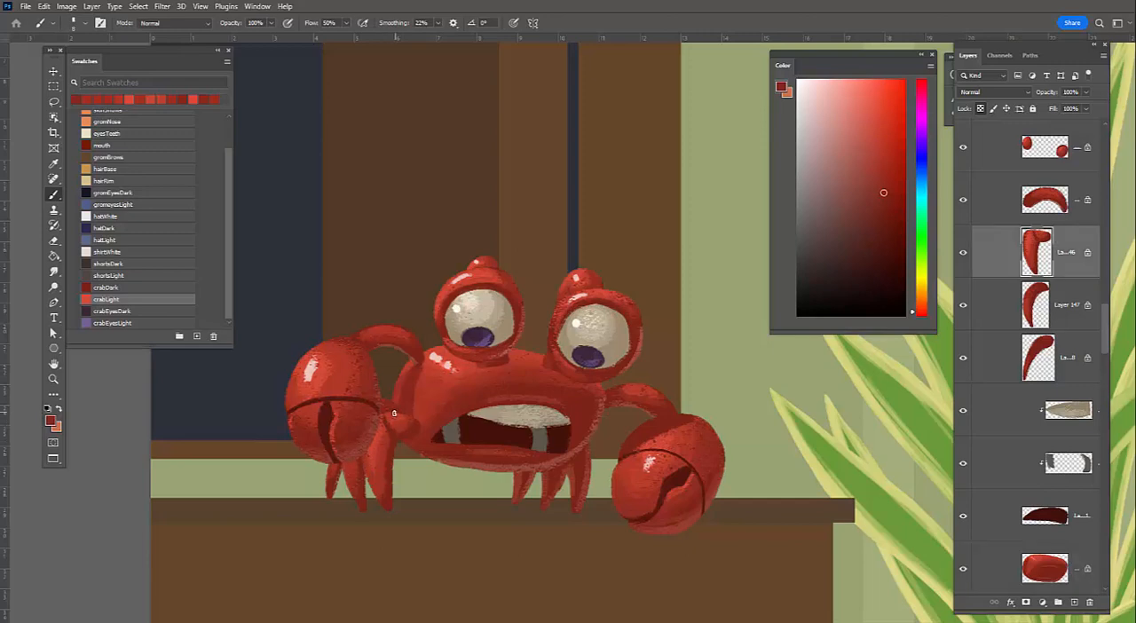
alt+click(397, 414)
drag(396, 415, 397, 428)
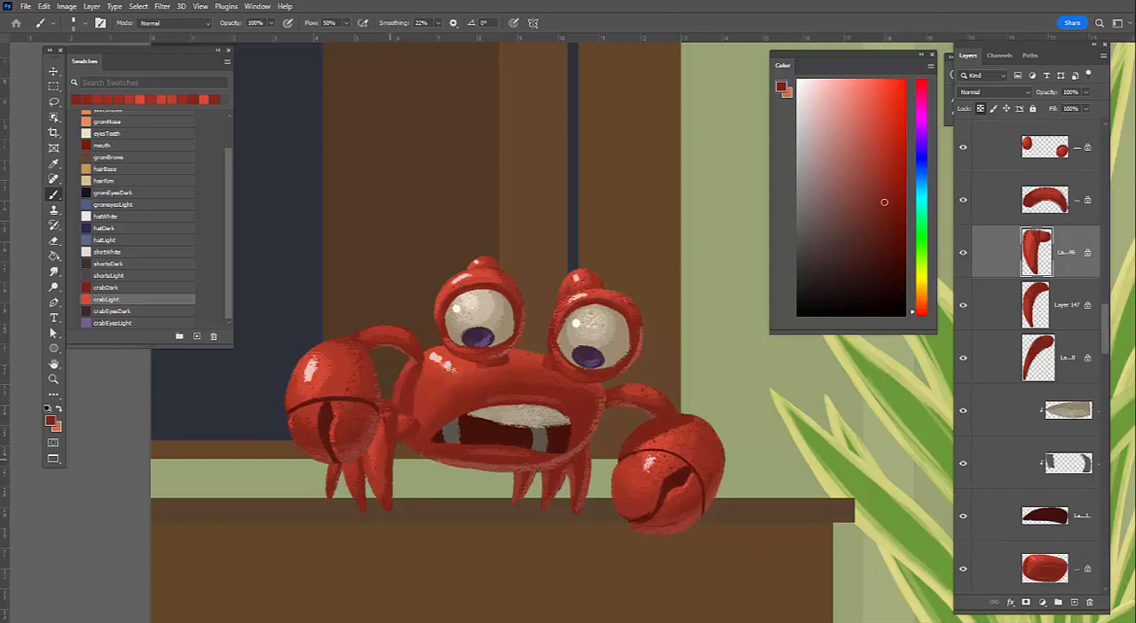
alt+click(335, 413)
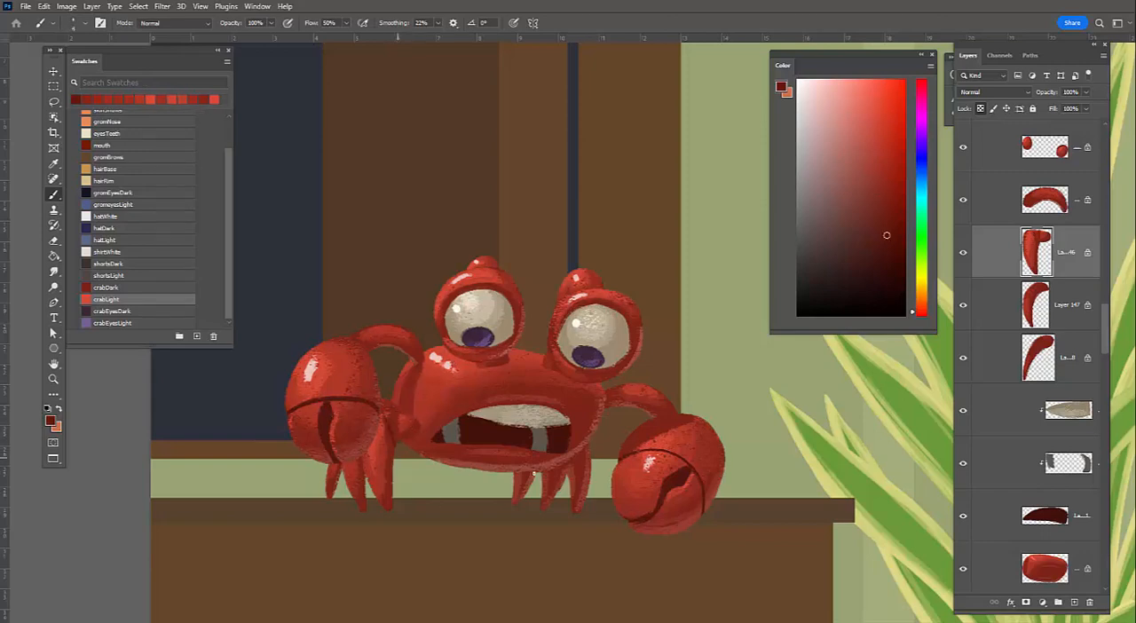
Refine the body's left edge with sampled reds on the body layer and touch up the adjoining front leg joint
drag(575, 479, 467, 518)
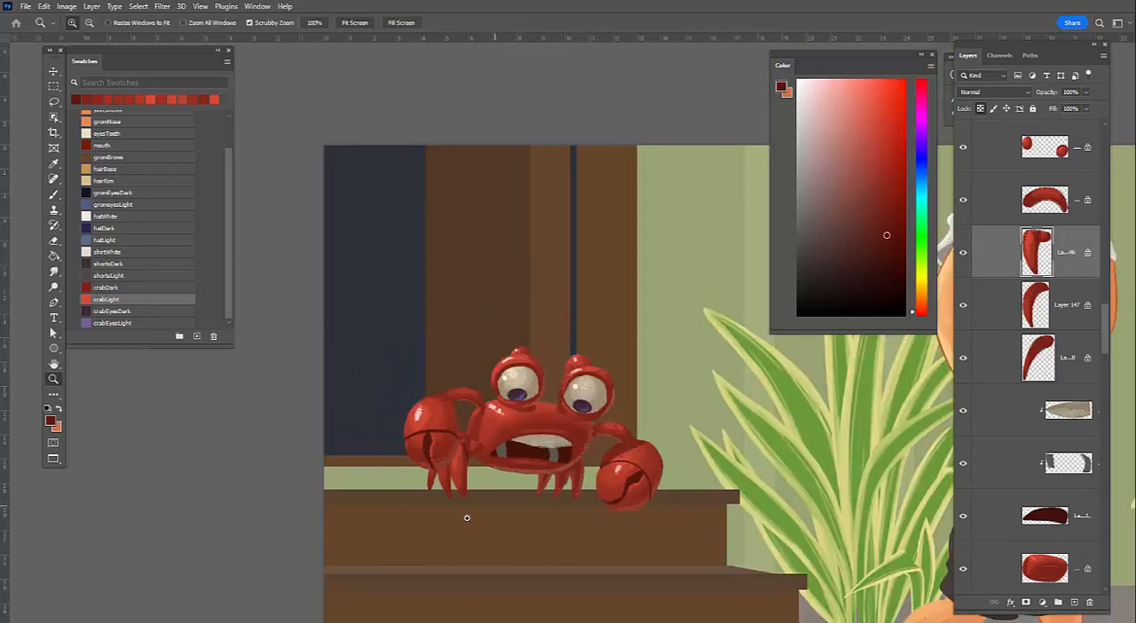
mouse_move(521, 478)
mouse_down()
mouse_move(407, 346)
mouse_move(472, 353)
mouse_up()
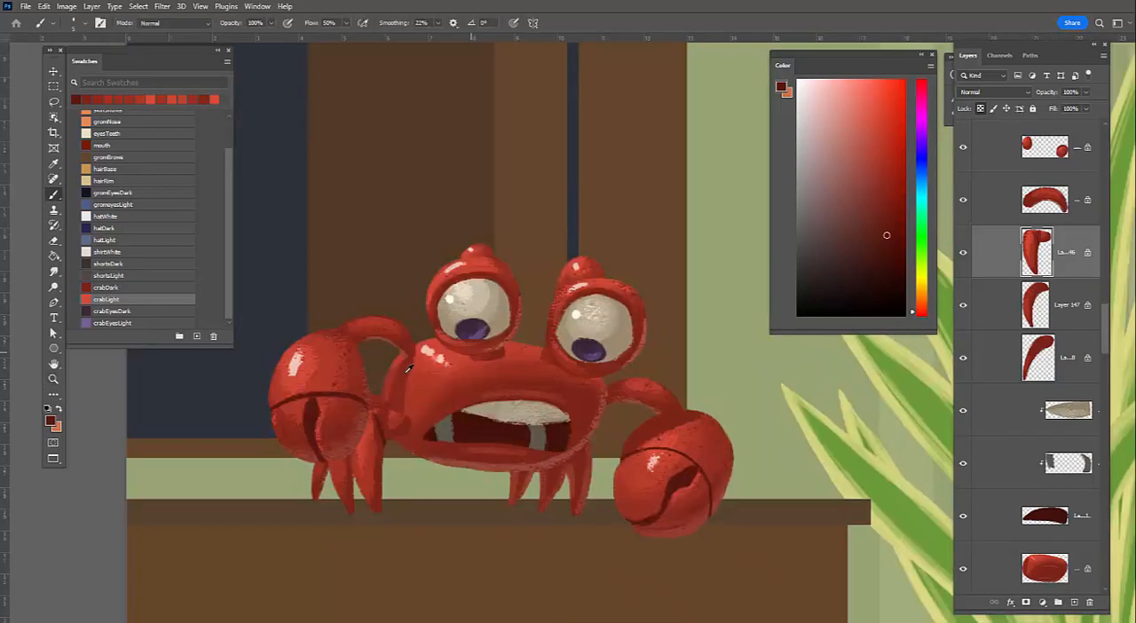
key(alt)
alt+click(421, 351)
alt+click(410, 367)
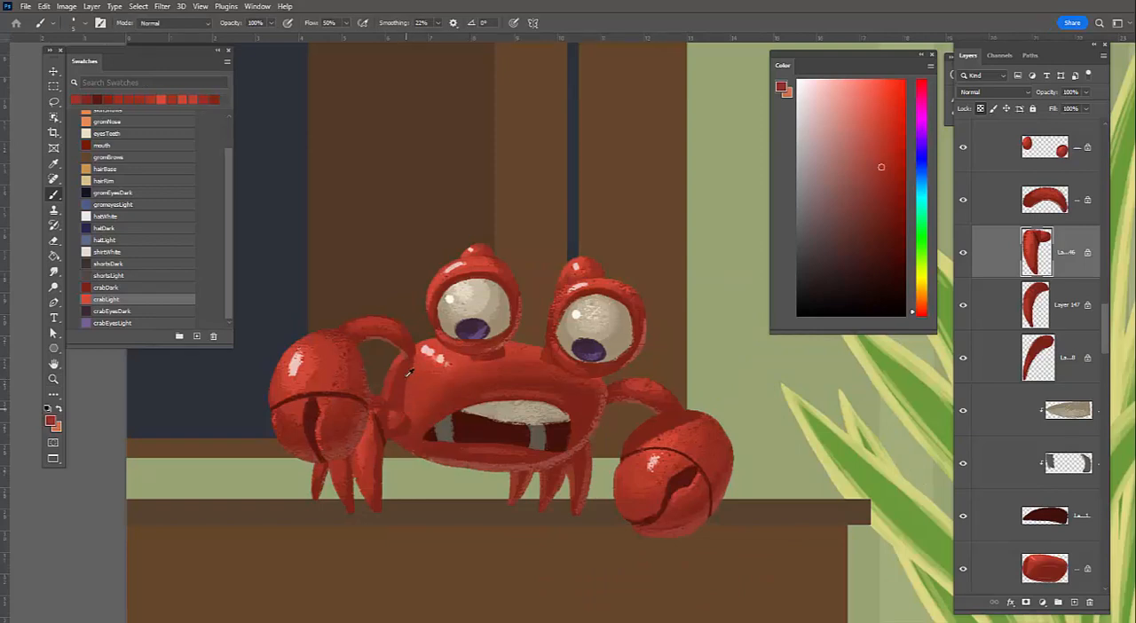
alt+click(412, 361)
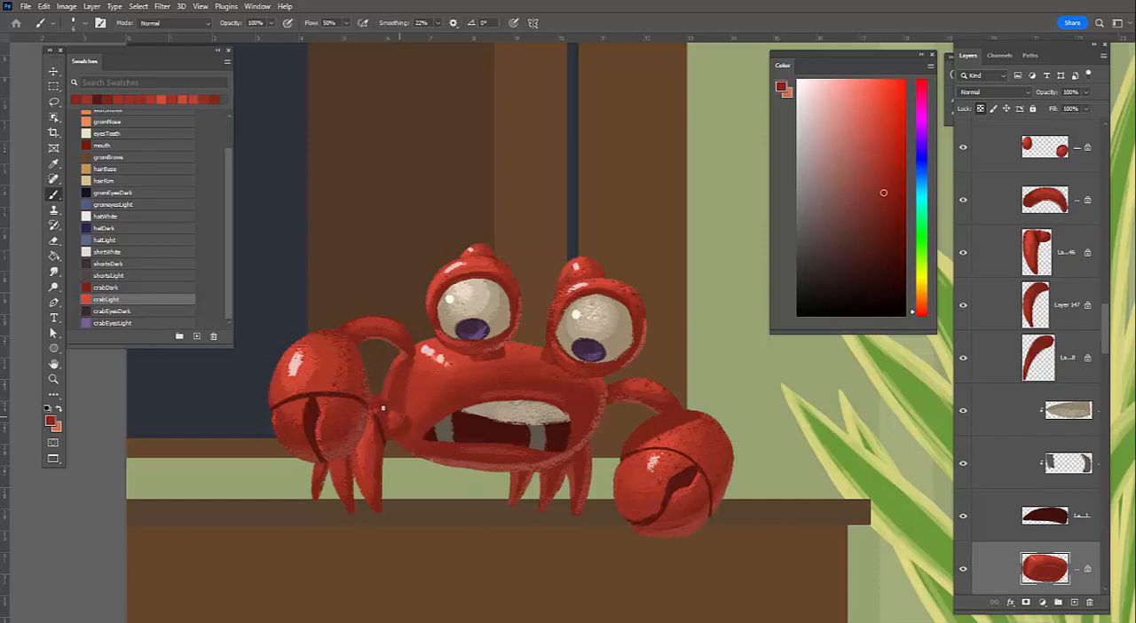
drag(385, 410, 392, 408)
ctrl+click(395, 417)
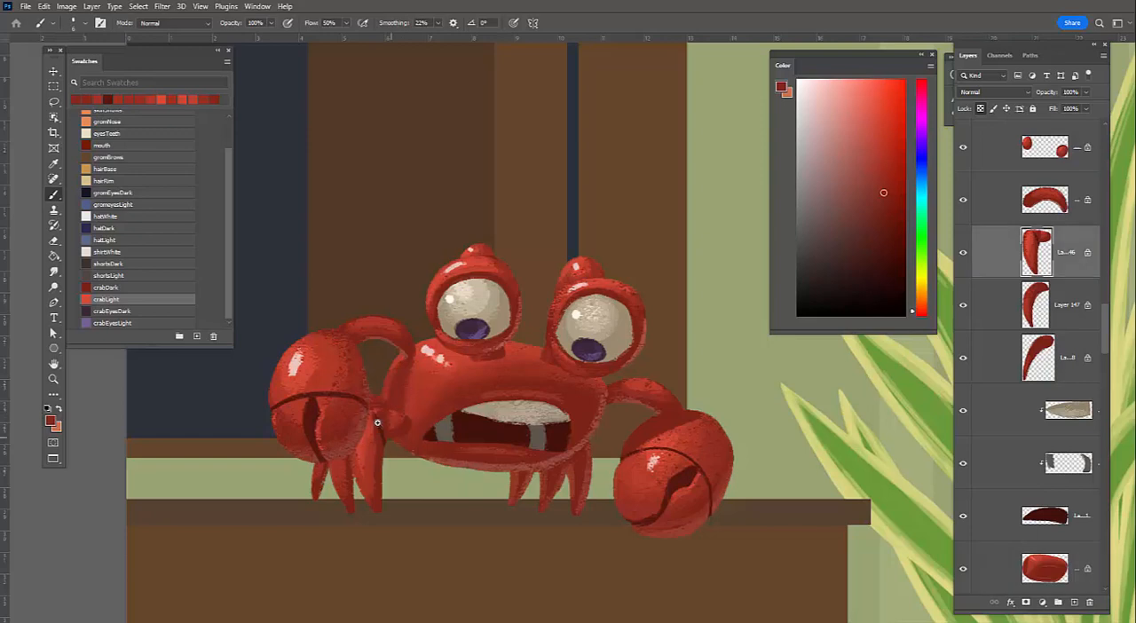
Examine the crab at scene scale and up close, and locate its layer group in the layer stack
key(ctrl+space)
drag(437, 600, 418, 605)
drag(660, 538, 639, 535)
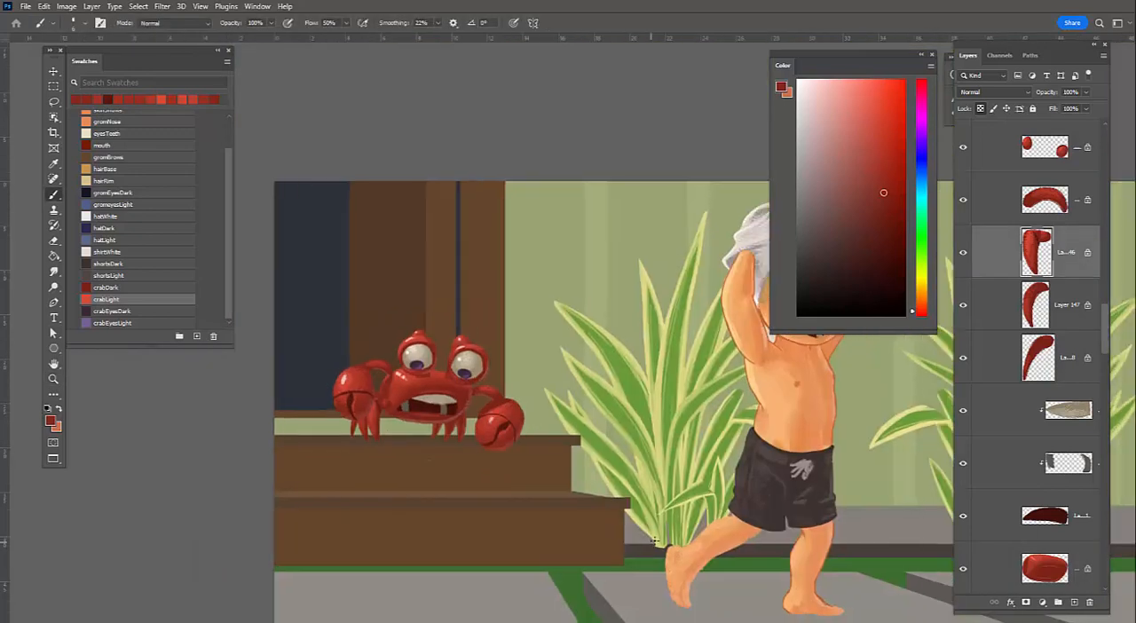
key(space)
drag(652, 512, 634, 513)
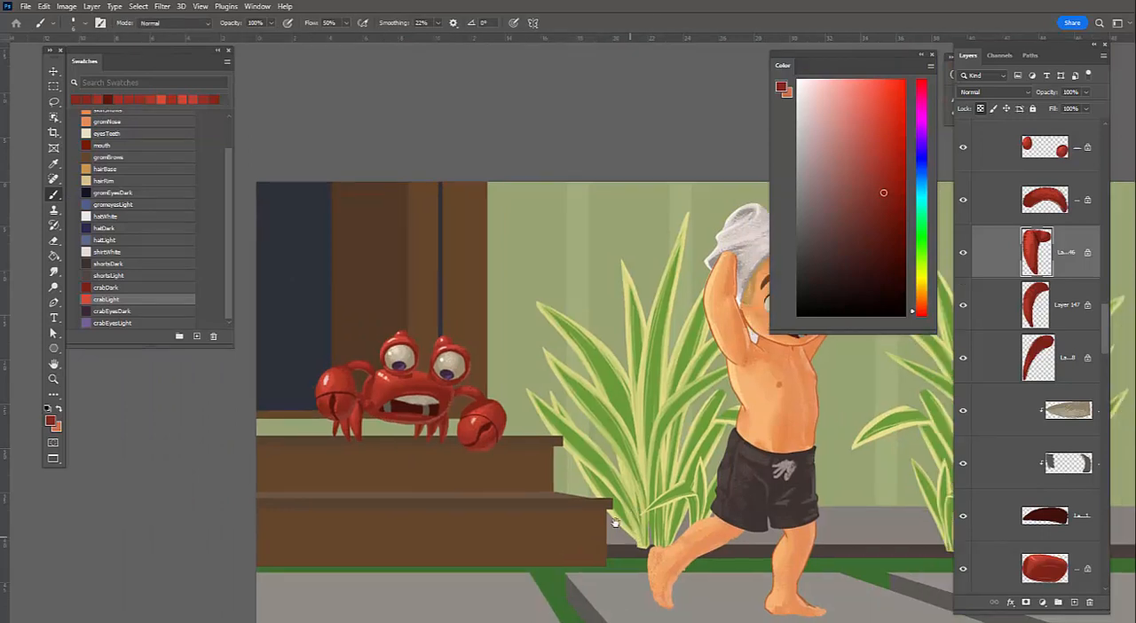
drag(584, 541, 599, 459)
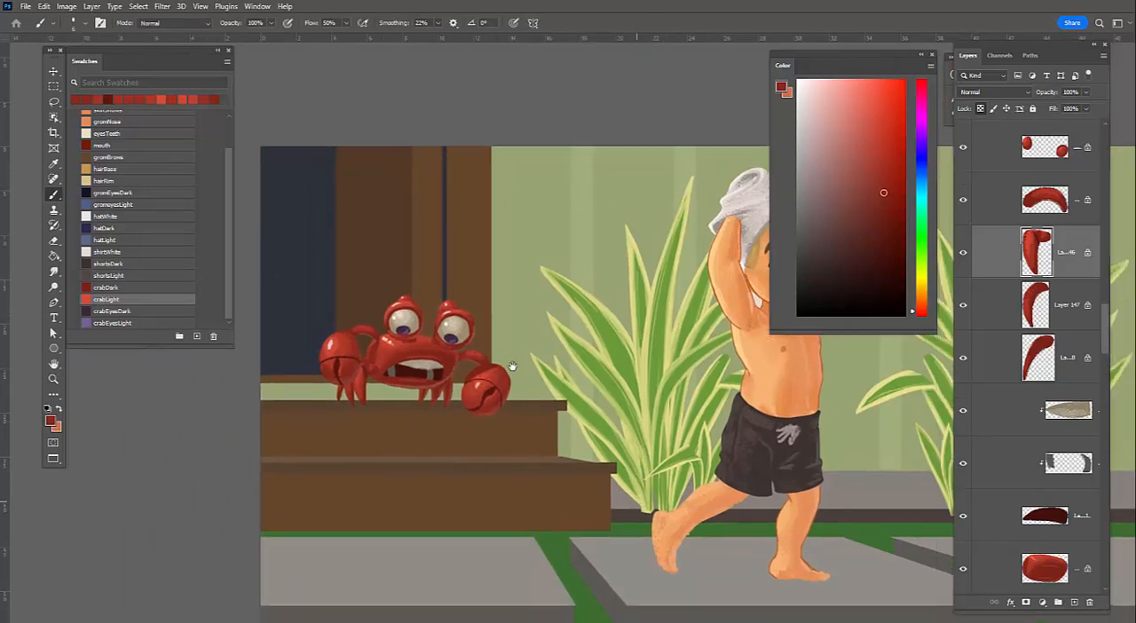
ctrl+click(600, 459)
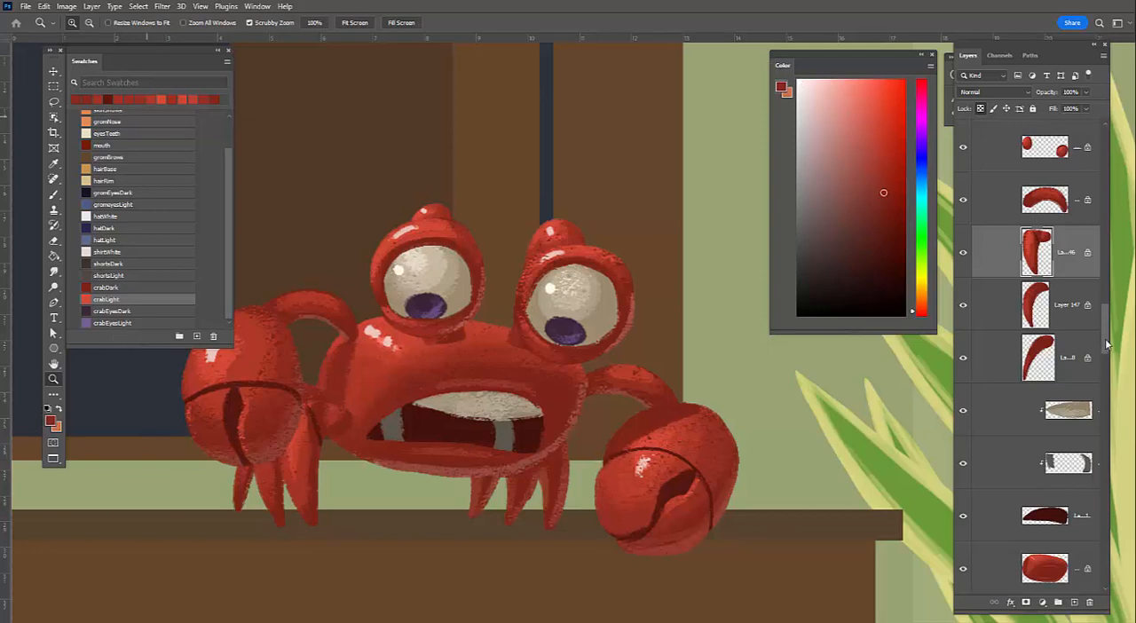
drag(1107, 306, 1094, 258)
scroll(998, 350, up, 3)
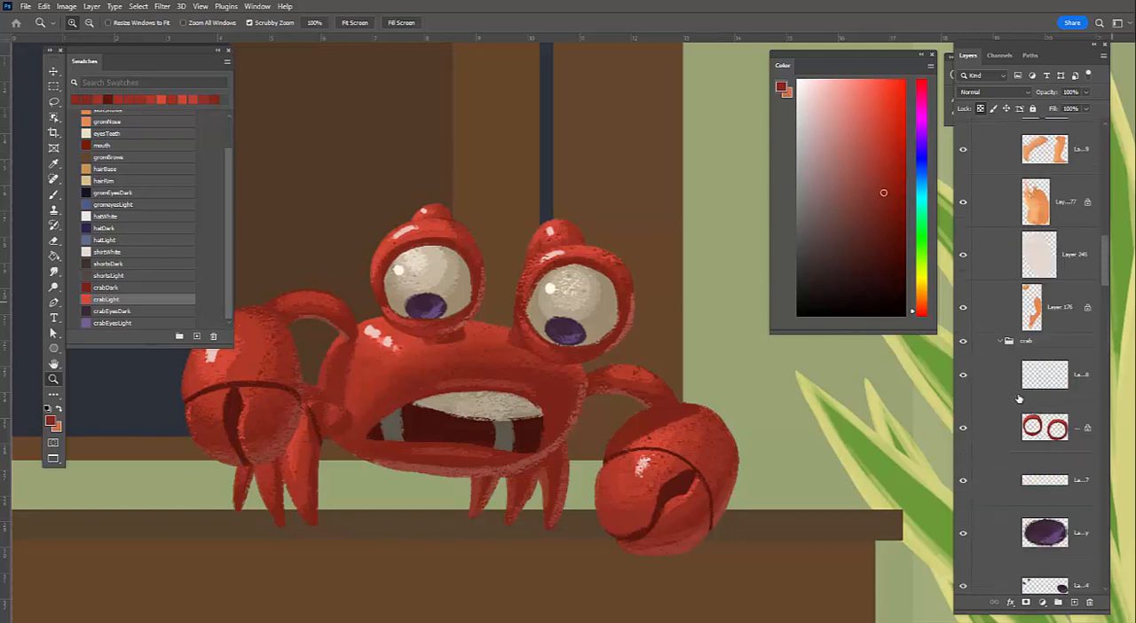
Collapse the crab layer group and the bg group beneath it to tidy the layer stack
click(1001, 344)
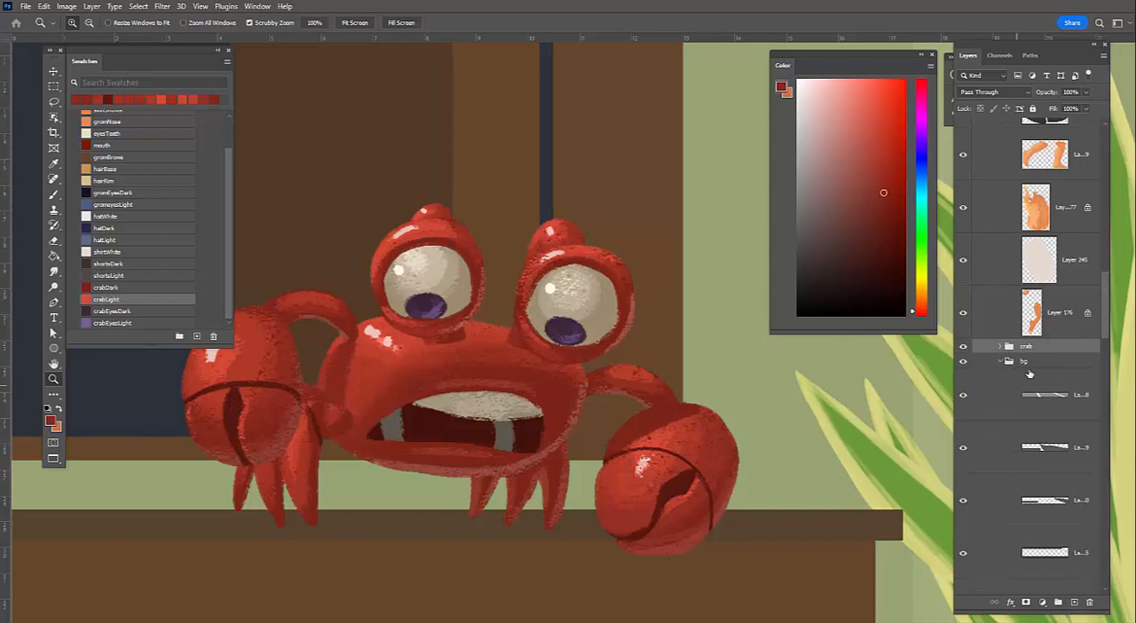
click(1000, 361)
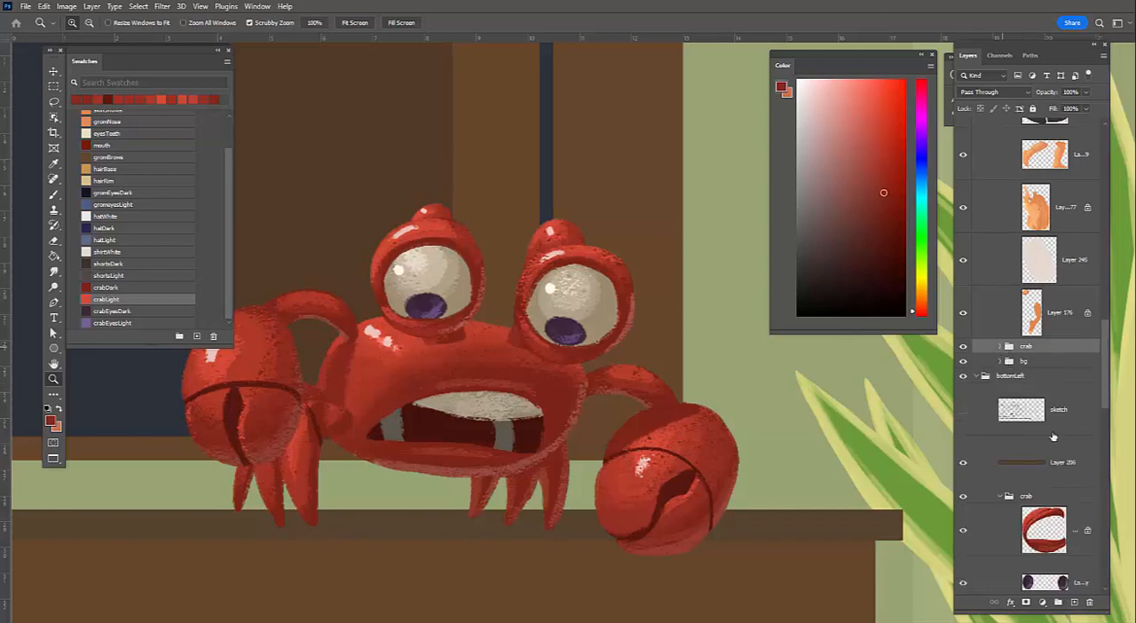
click(1010, 497)
Select the crab's eye rim layer and review the thumbnail size and contents settings in the Layers Panel Options
click(1021, 435)
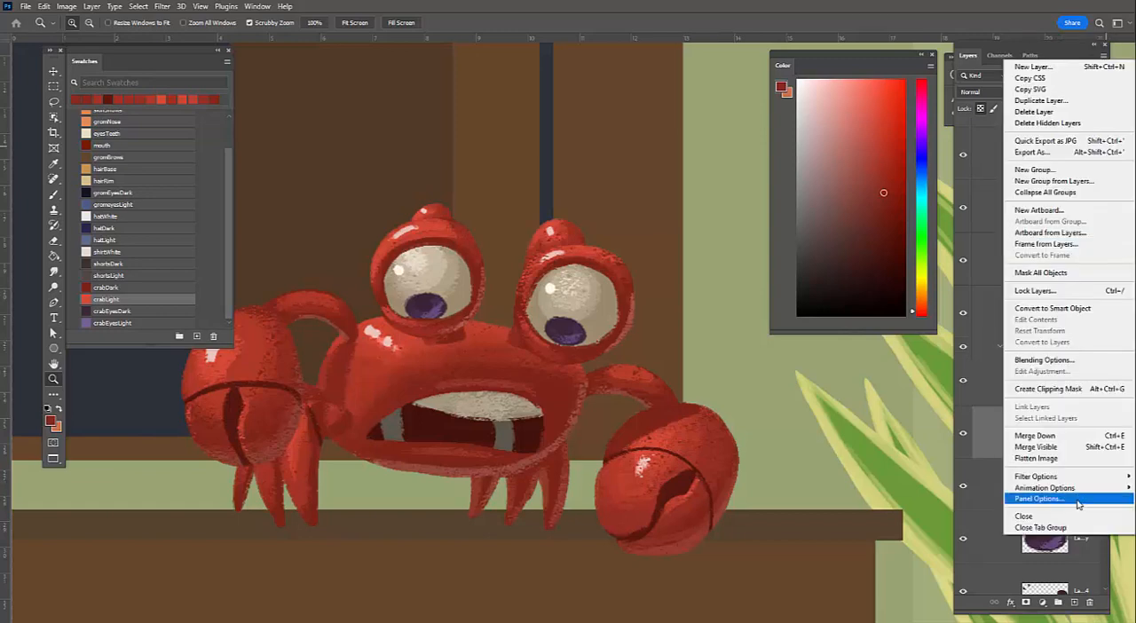
click(1078, 500)
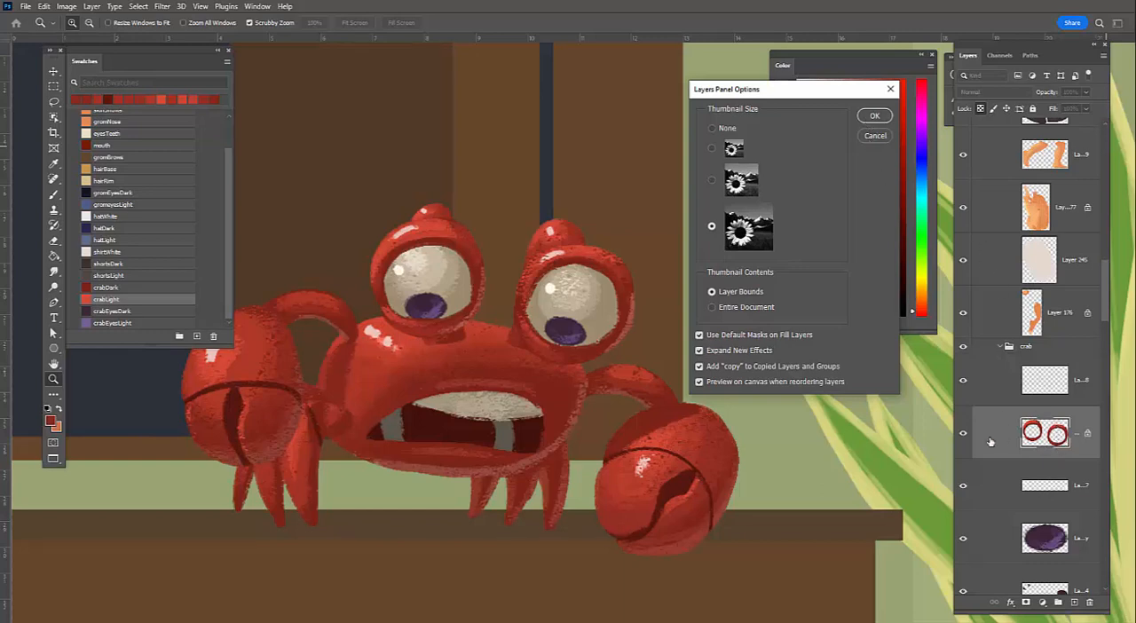
key(Escape)
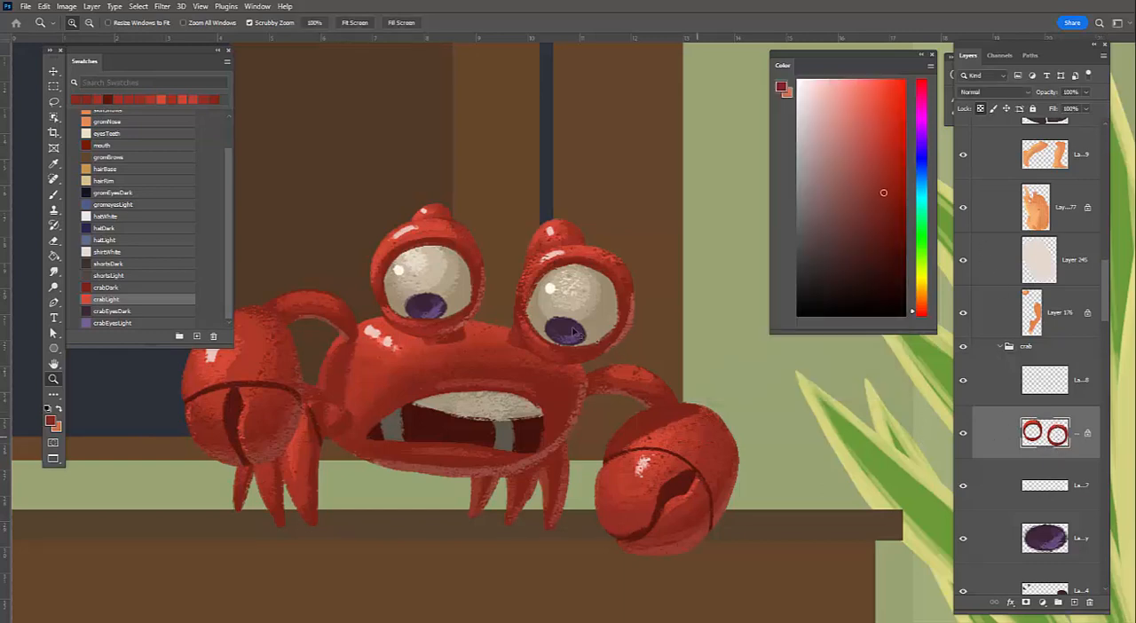
Select the lower dark purple pupil layer and toggle the visibility of both pupil layers to check which parts each contains
key(v)
click(1048, 573)
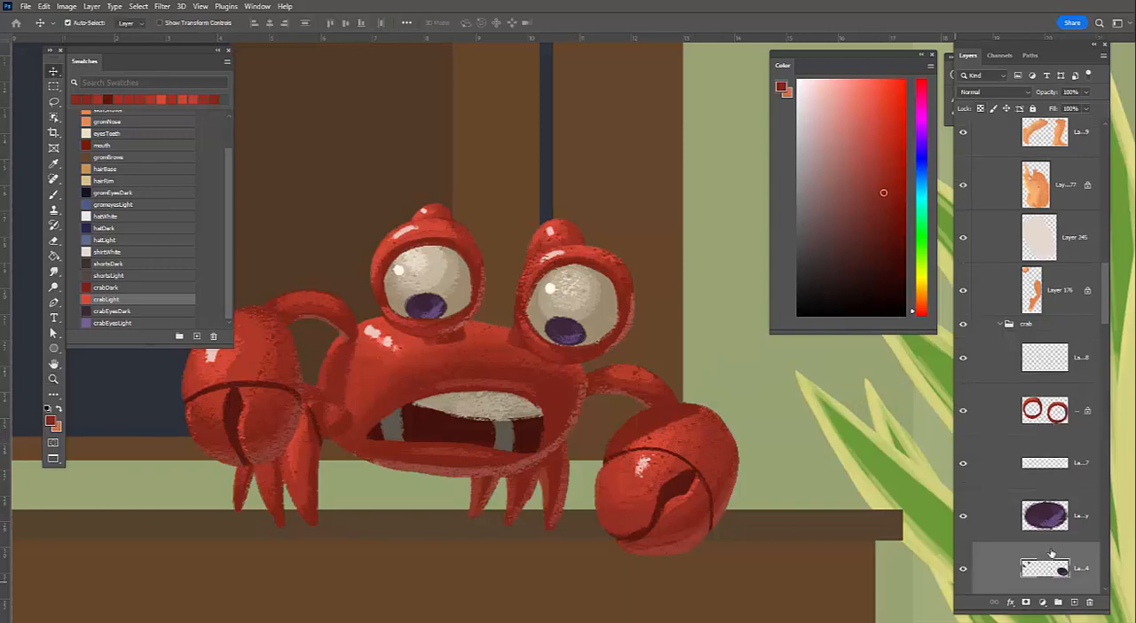
scroll(1035, 519, down, 1)
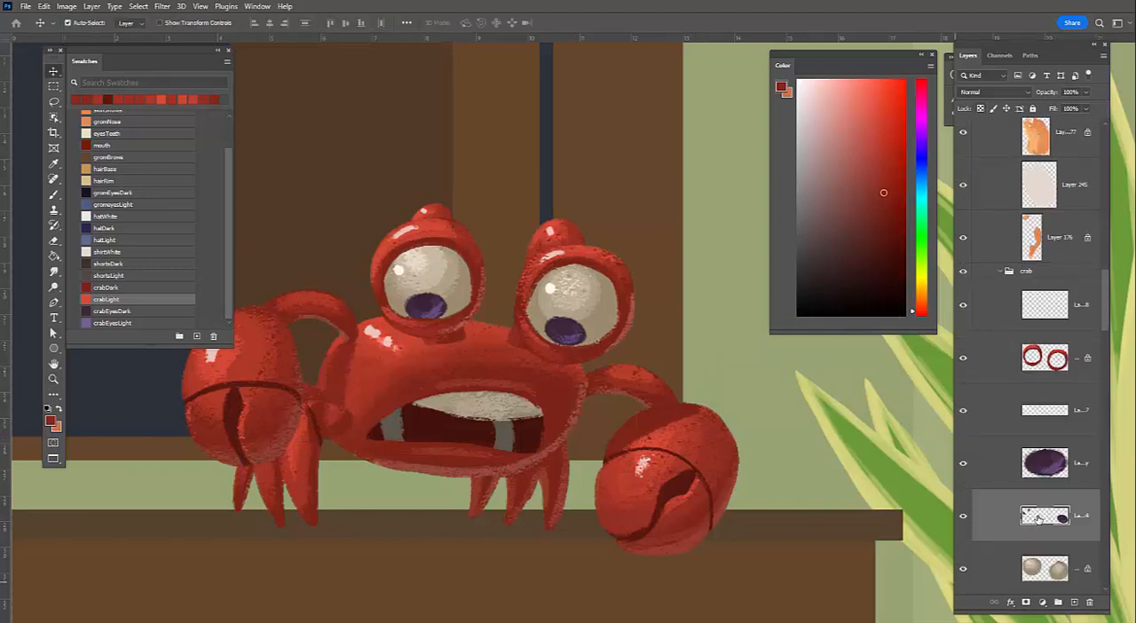
click(965, 516)
click(964, 464)
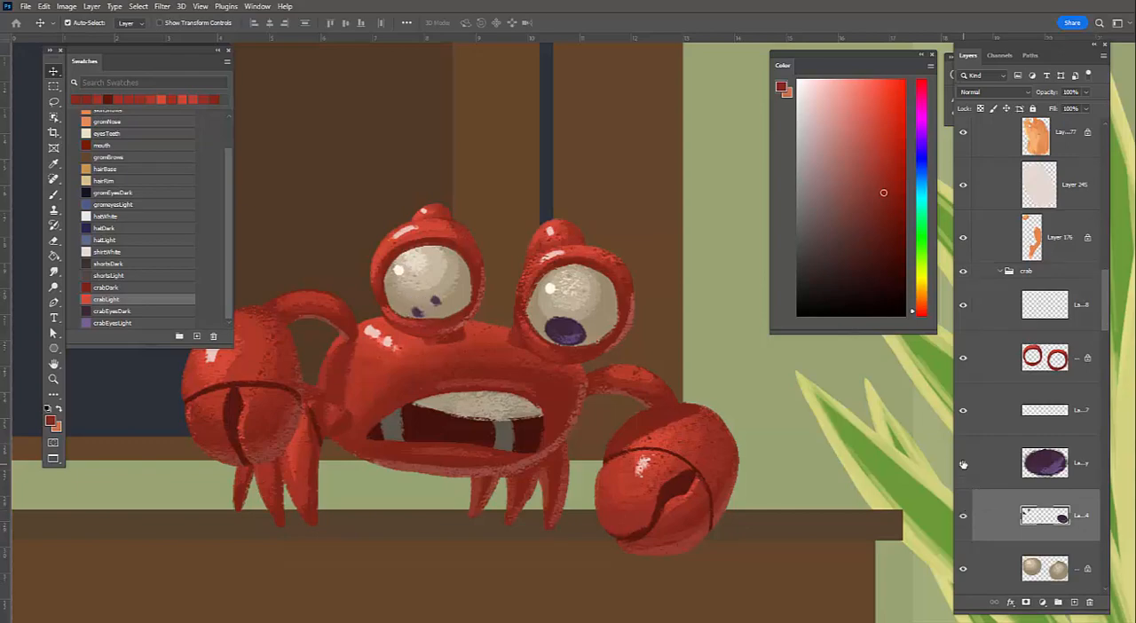
click(962, 464)
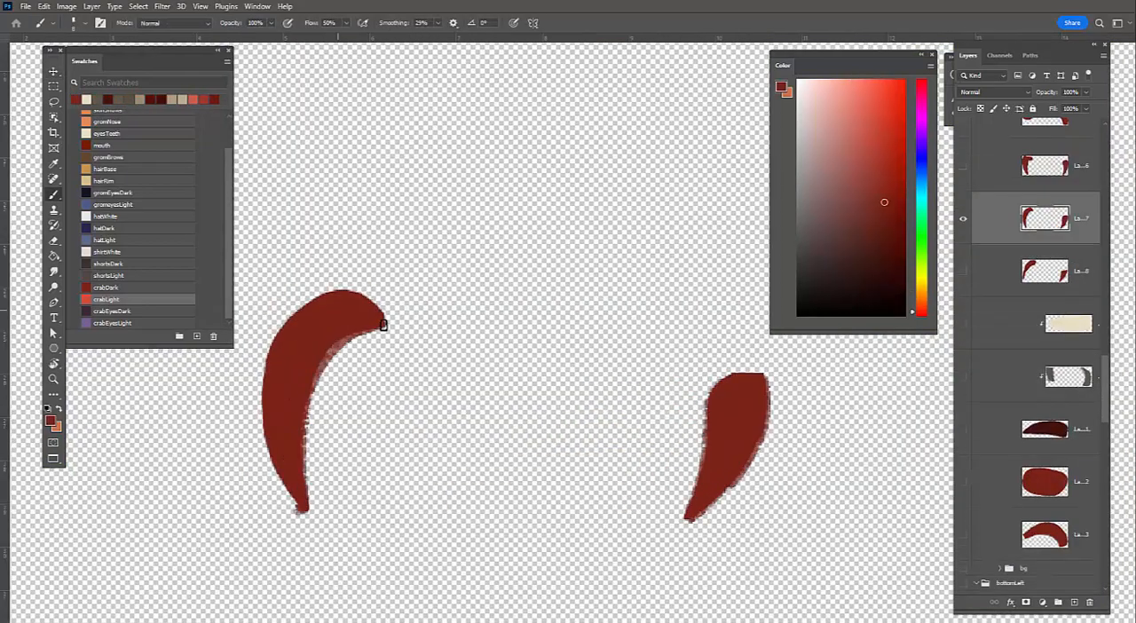